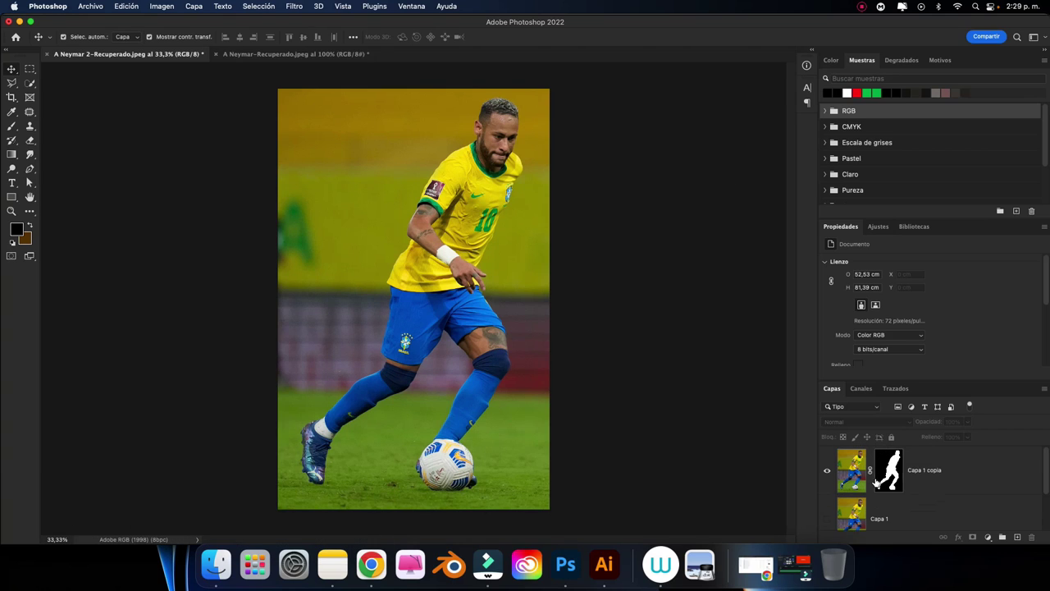
# Review the cut-out portrait and Neymar 2 tabs, hiding the Fondo background layer.
pyautogui.scroll(-2, 837, 492)
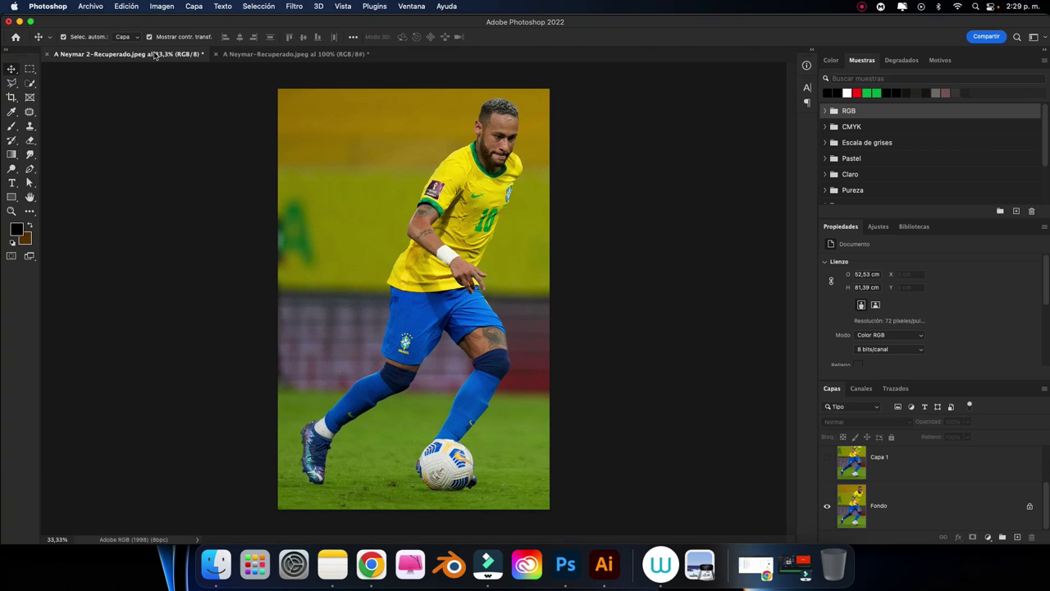
pyautogui.click(232, 57)
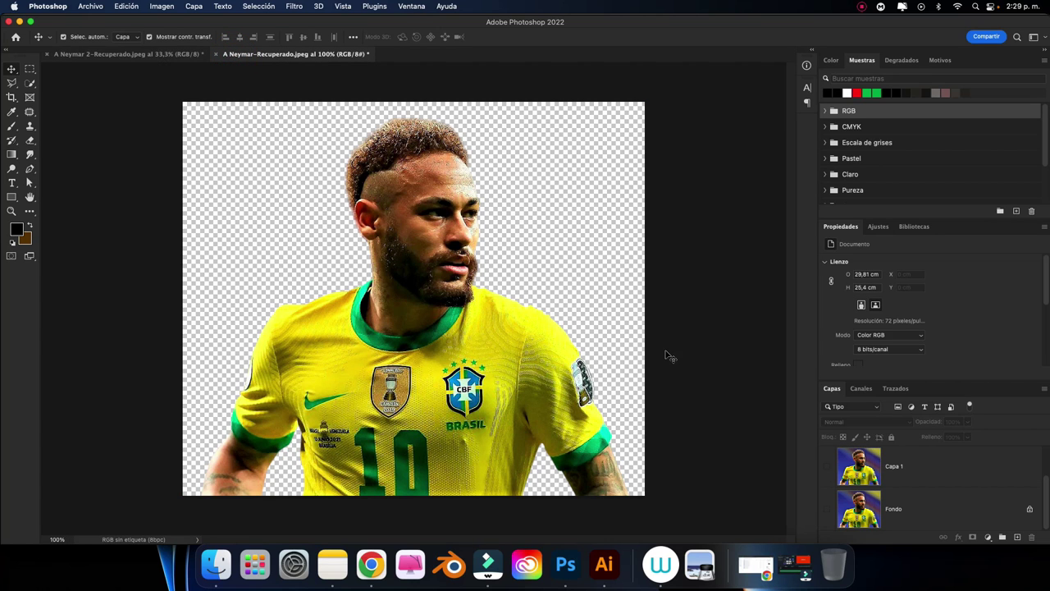
pyautogui.click(187, 53)
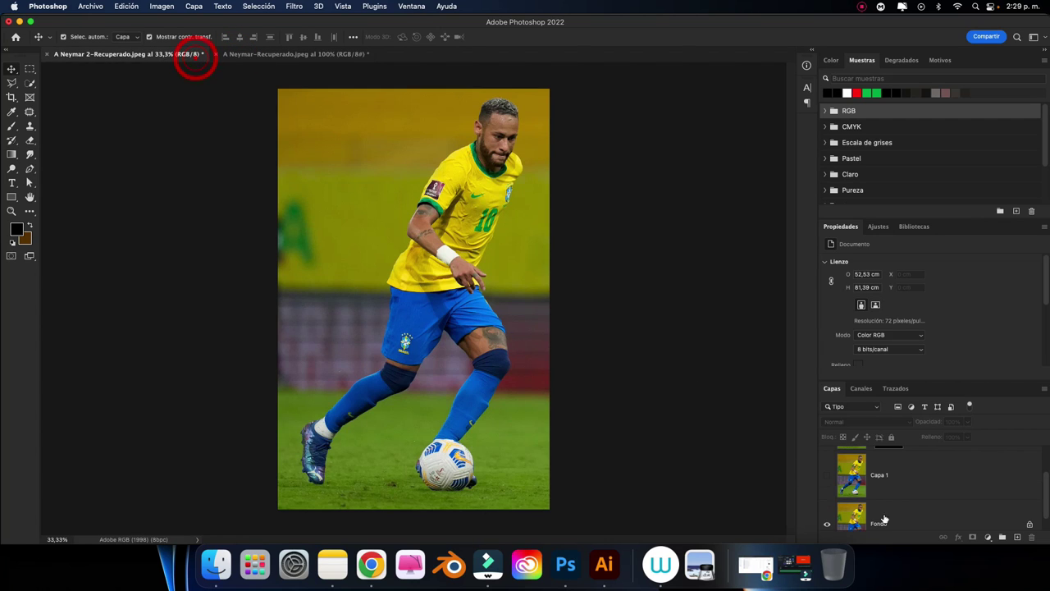
pyautogui.click(824, 518)
pyautogui.scroll(2, 843, 511)
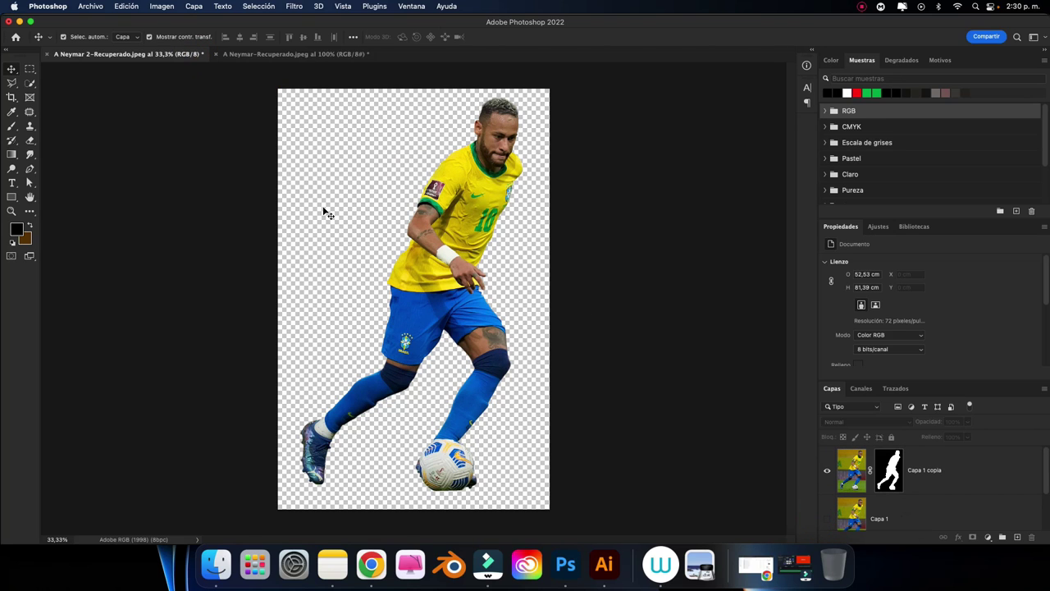
# Close Neymar 2 and the portrait document, choosing No guardar for each.
pyautogui.click(45, 55)
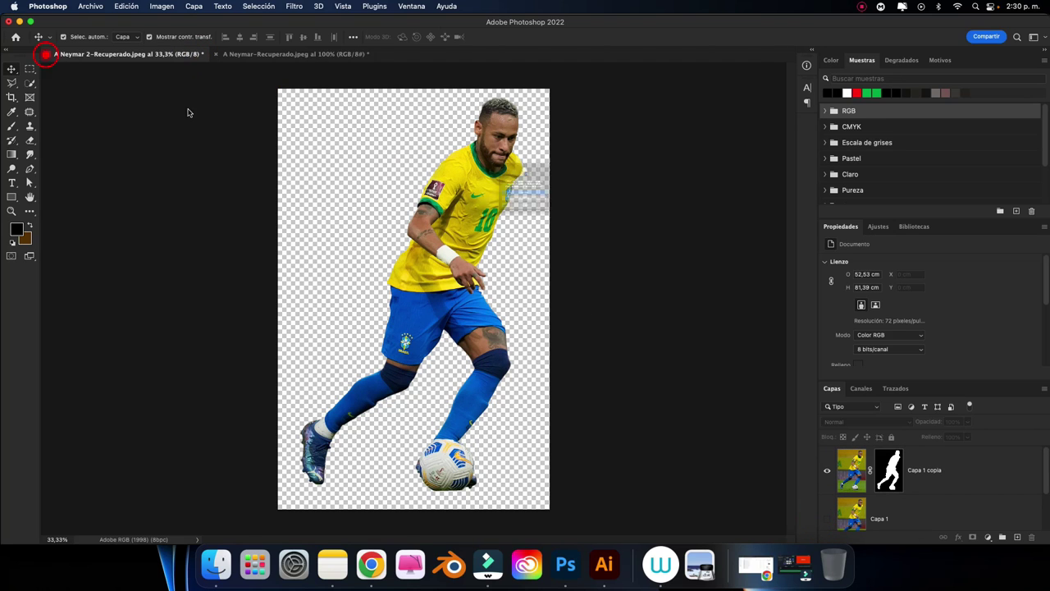
pyautogui.click(500, 250)
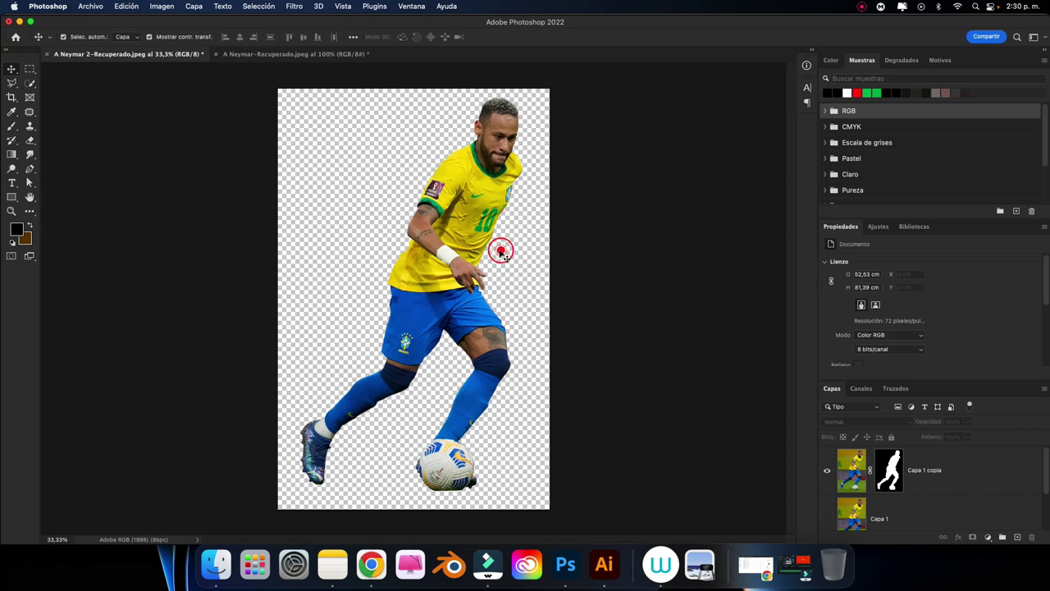
pyautogui.click(48, 54)
pyautogui.click(508, 235)
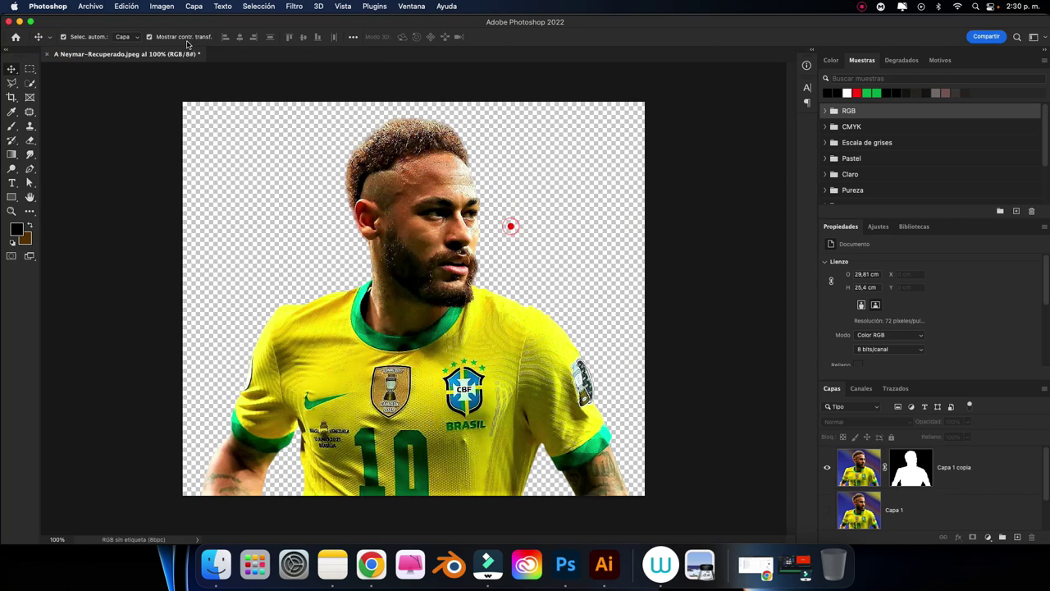
pyautogui.click(49, 54)
pyautogui.click(512, 229)
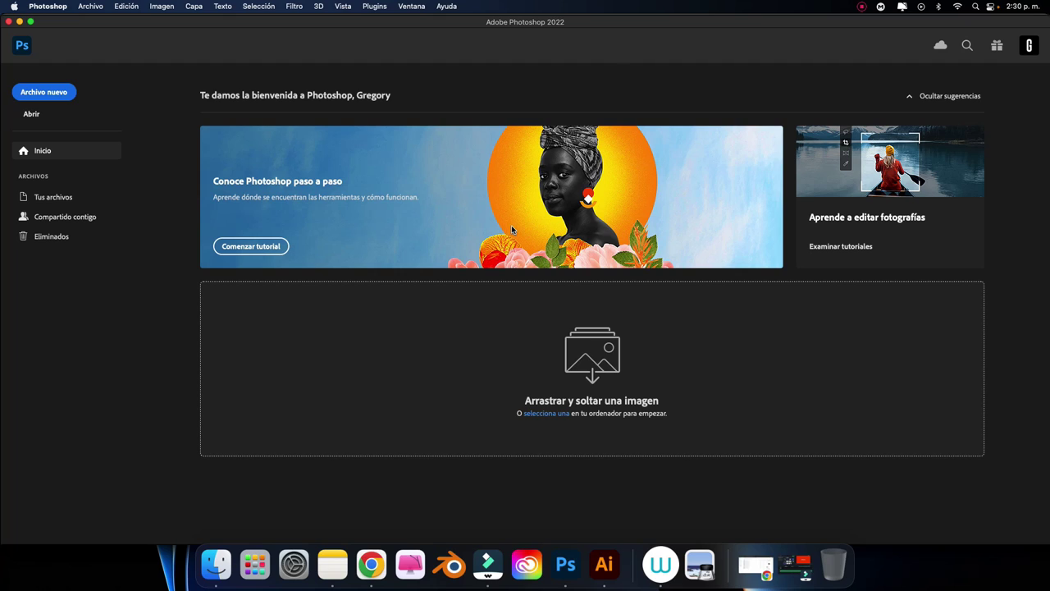
# Start a new document and enter Anchura 1080 and Altura 1350 pixels.
pyautogui.click(58, 95)
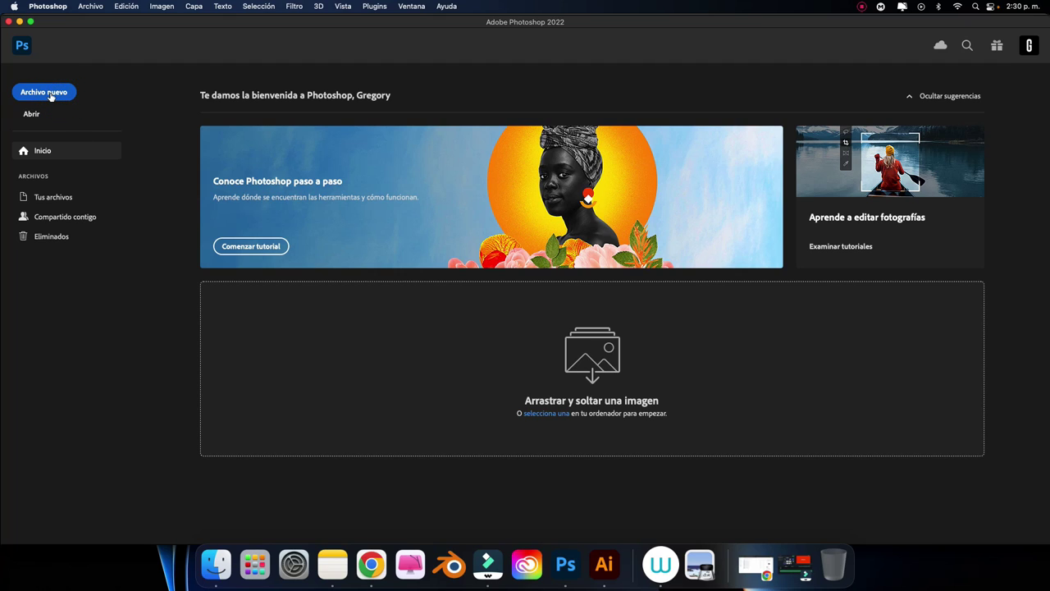
pyautogui.click(50, 95)
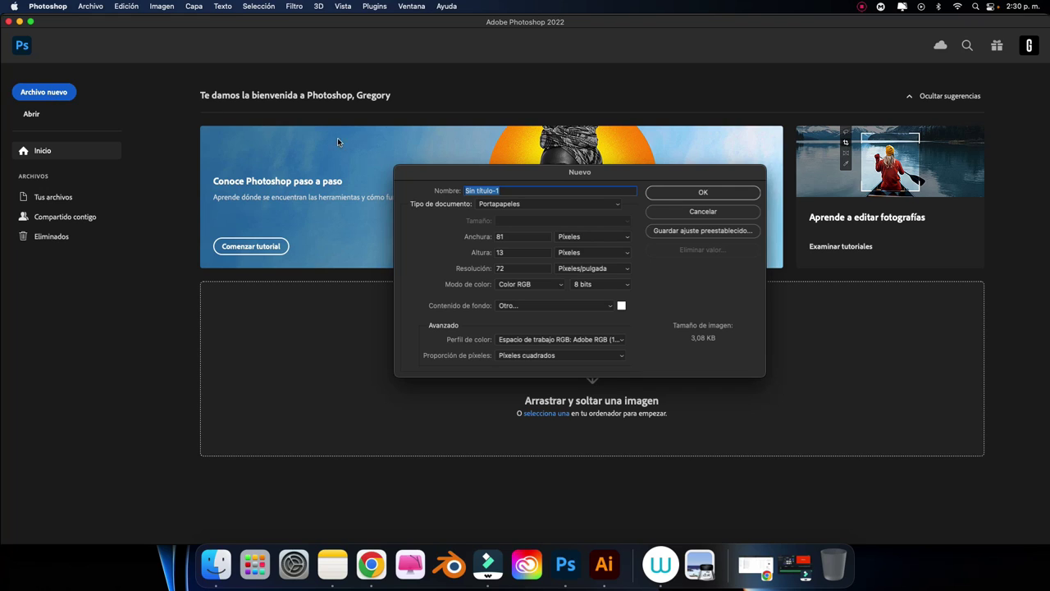
pyautogui.click(536, 236)
pyautogui.press('BackSpace')
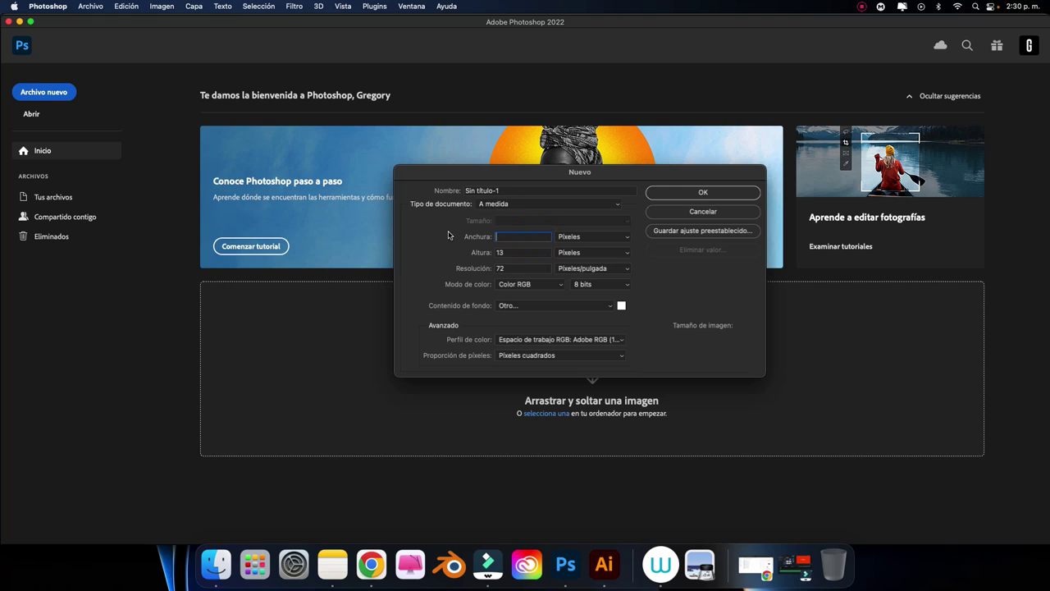
pyautogui.write('1080')
pyautogui.click(508, 252)
pyautogui.write('50')
# Switch the colour mode to CMYK and browse its profiles without choosing one.
pyautogui.click(529, 286)
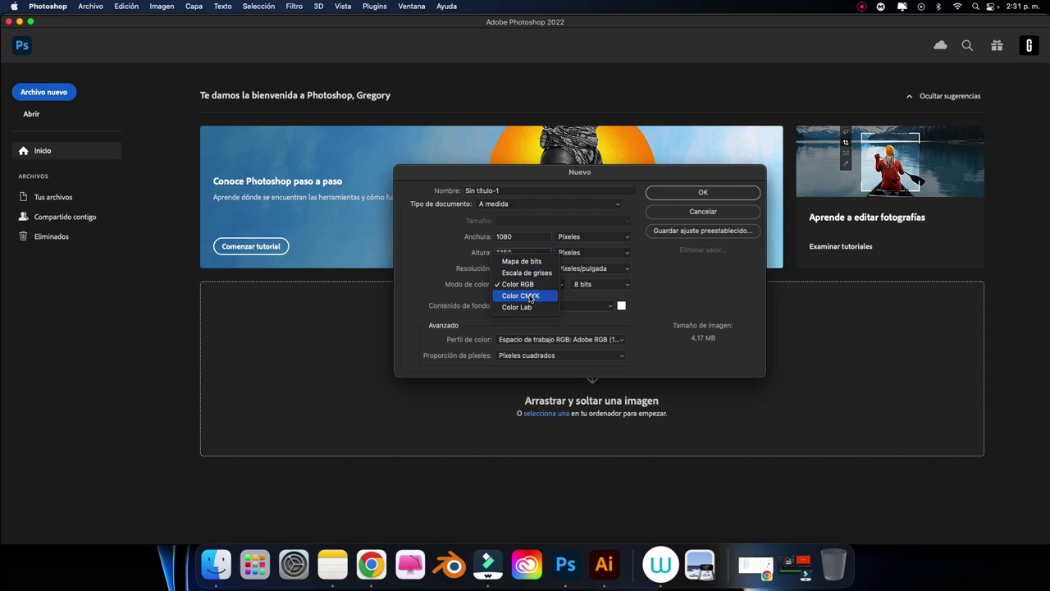
pyautogui.click(530, 296)
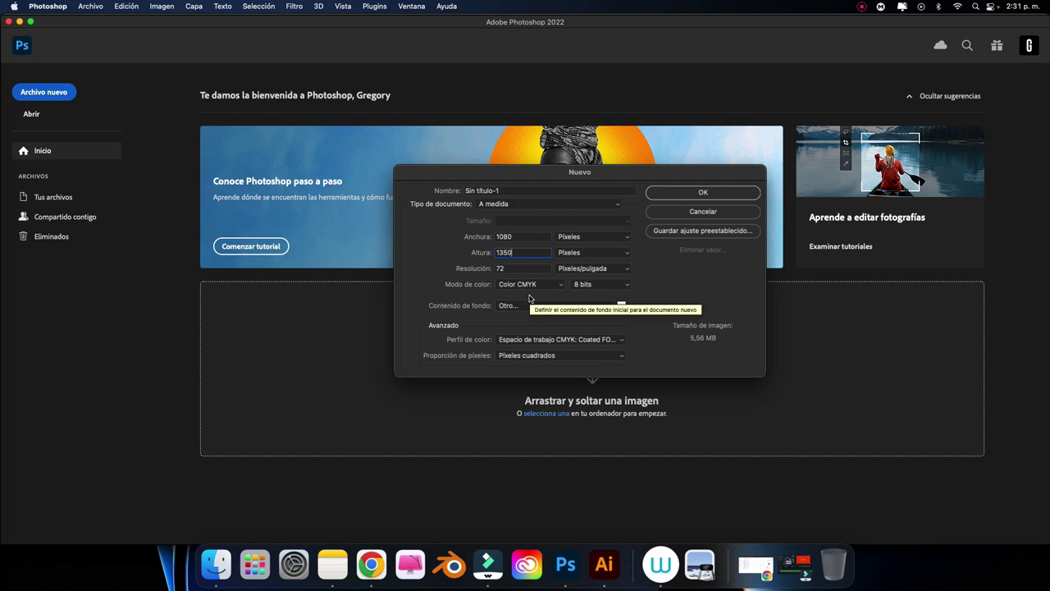
pyautogui.click(532, 340)
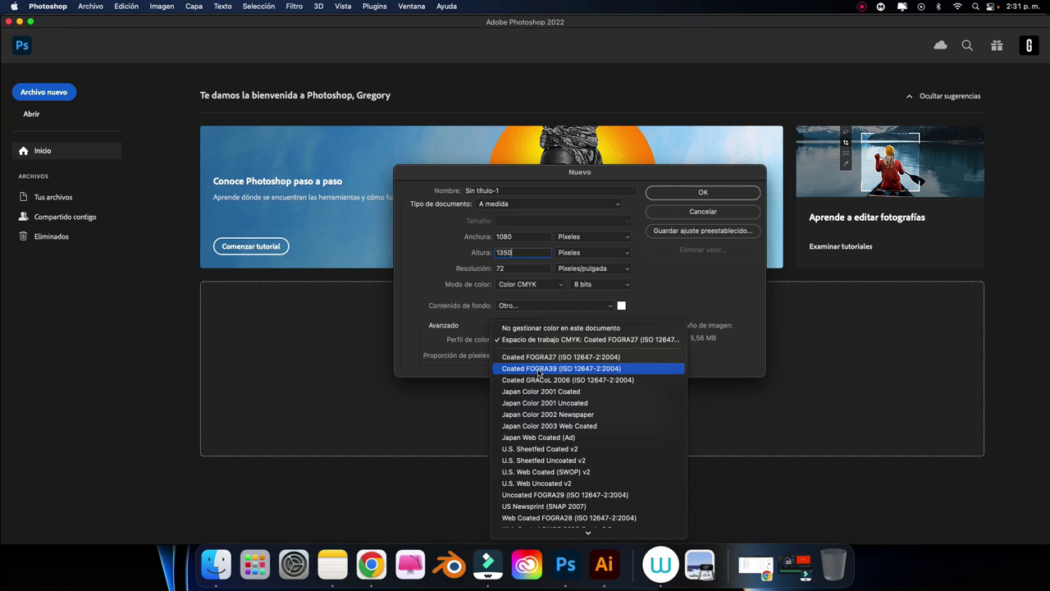
pyautogui.click(694, 267)
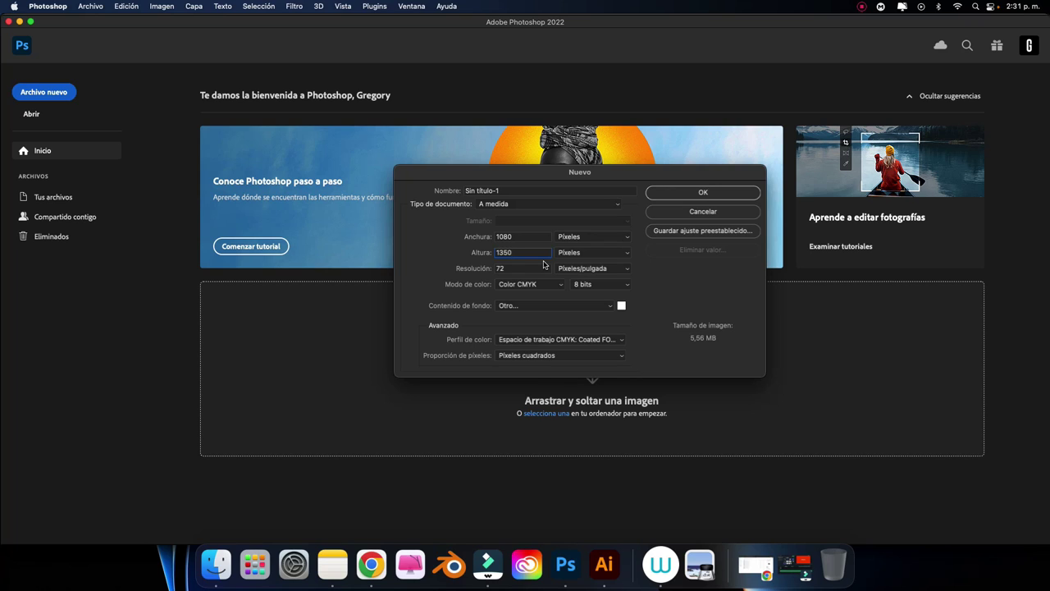
# Return the colour mode to RGB, check 72 pixels/inch resolution, and create the document.
pyautogui.click(550, 284)
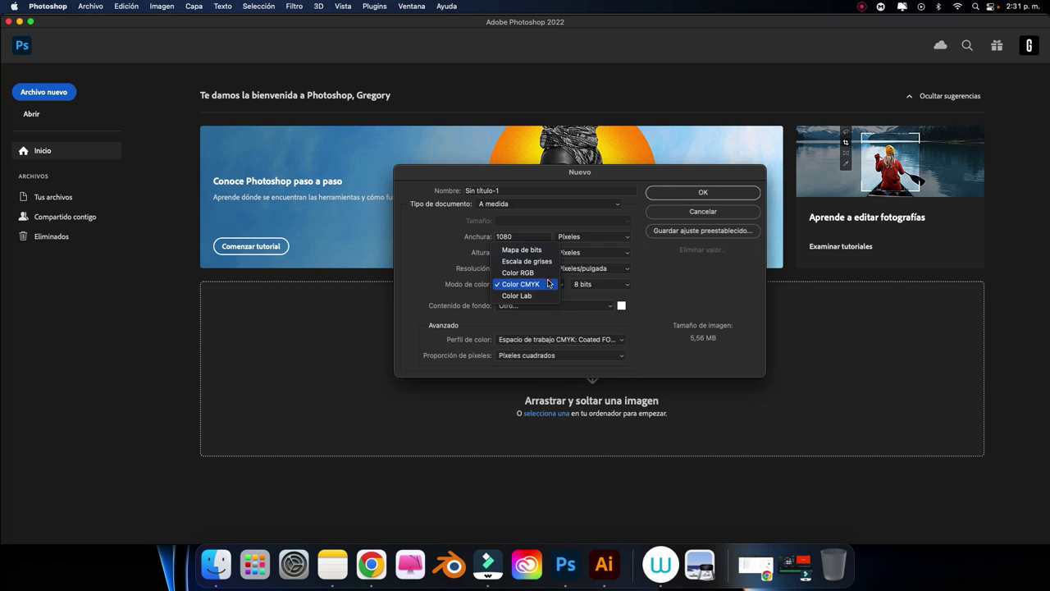
pyautogui.click(540, 274)
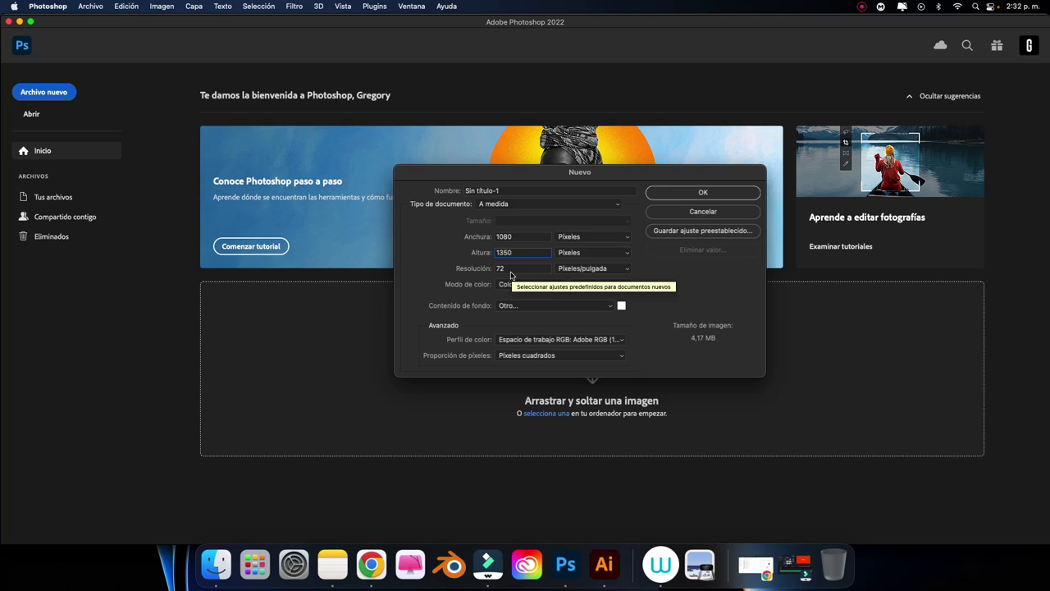
pyautogui.click(510, 267)
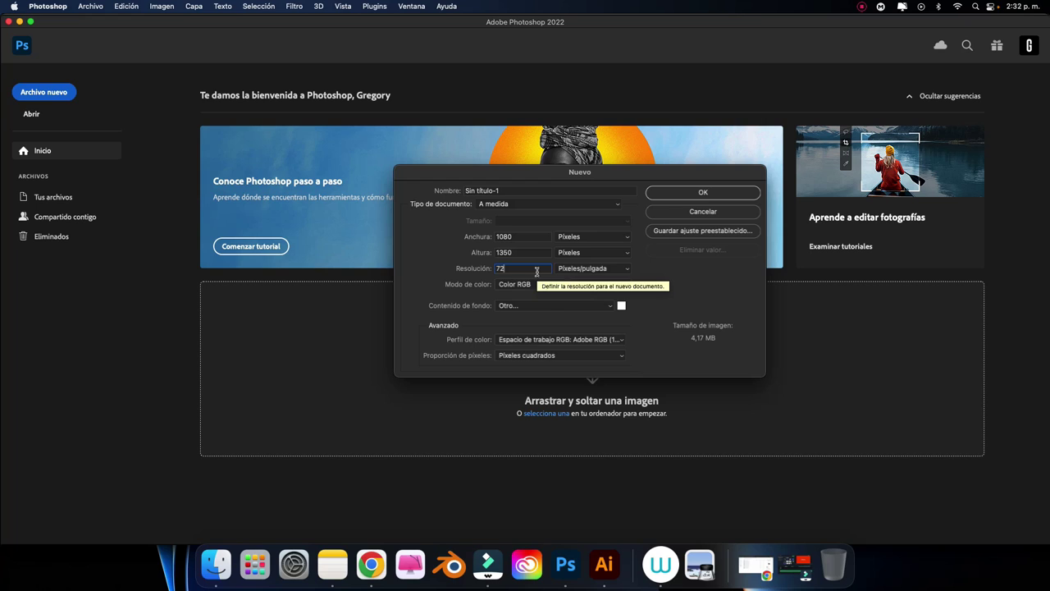
pyautogui.click(677, 194)
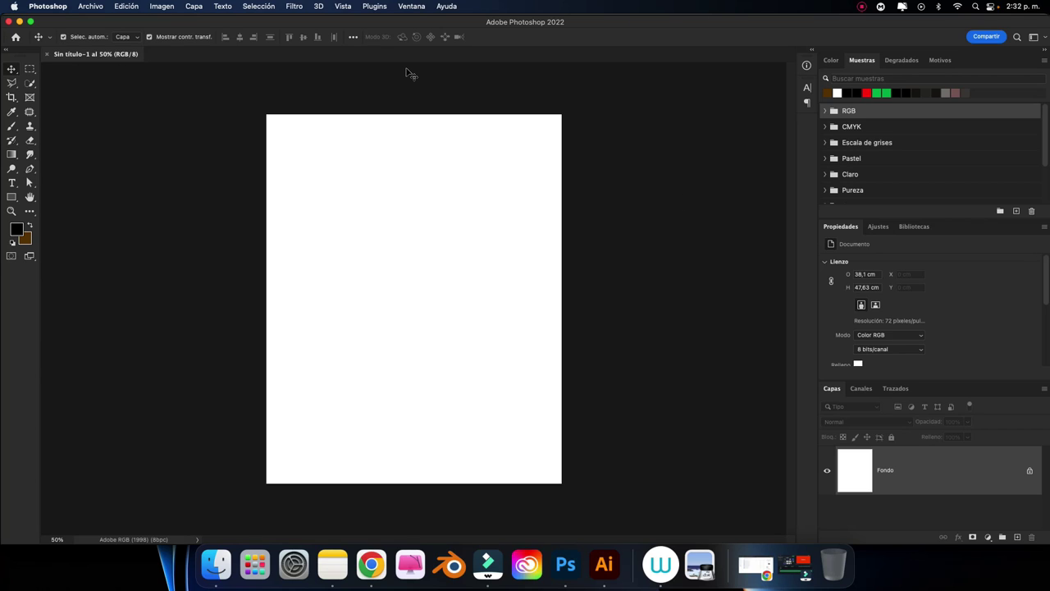
# Show rulers around the canvas, then zoom back out to fit it.
pyautogui.press('super+r')
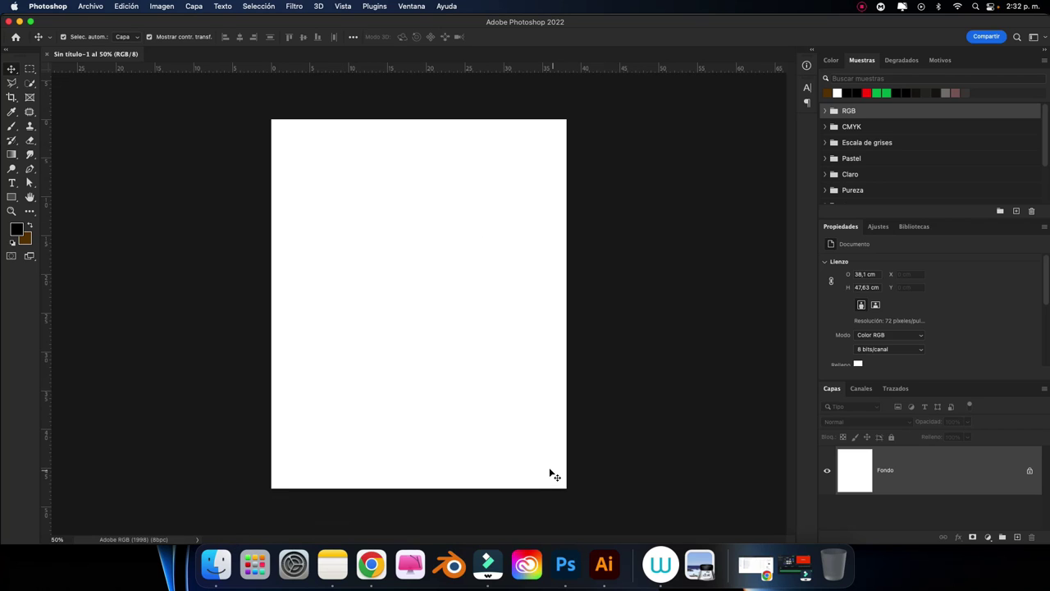
pyautogui.press('super+plus')
pyautogui.hscroll(-3, 549, 473)
pyautogui.hscroll(-2, 571, 448)
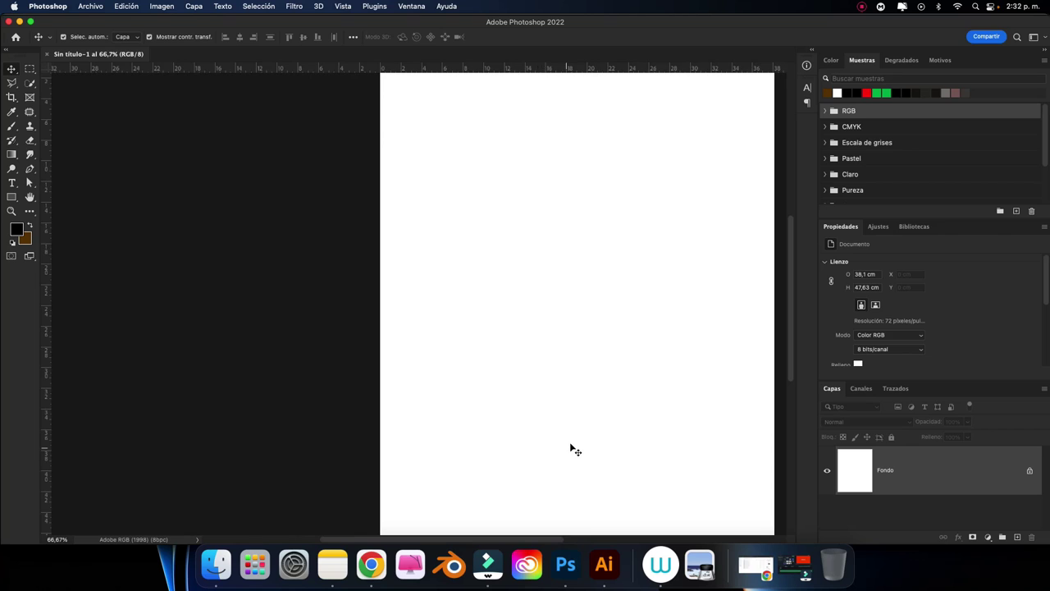
pyautogui.hscroll(5, 572, 448)
pyautogui.press('super+minus')
# Add a red Color uniforme fill layer, Relleno de color 1, covering the canvas.
pyautogui.click(988, 537)
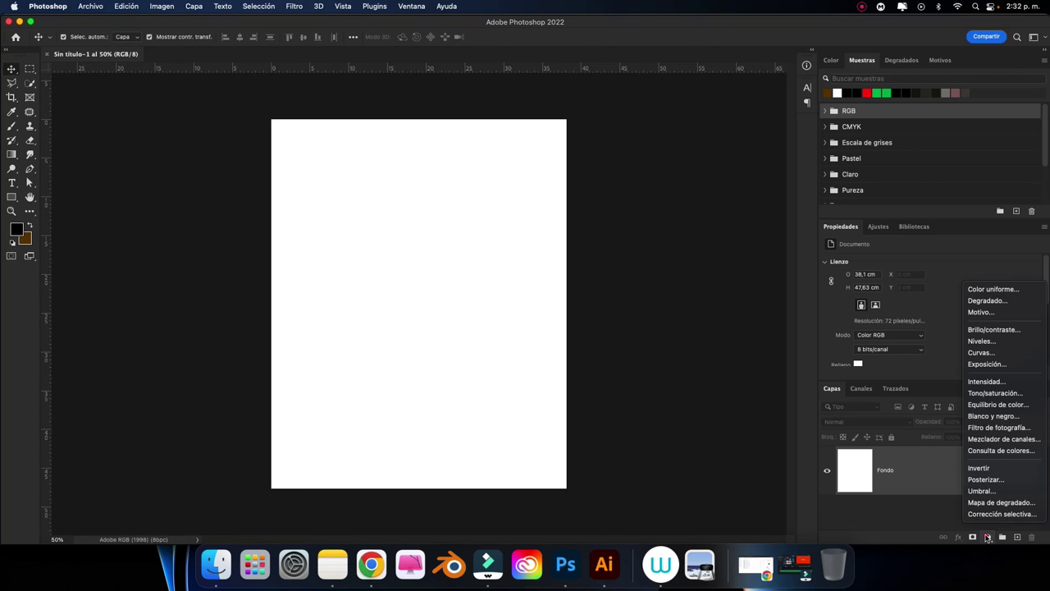
pyautogui.click(993, 287)
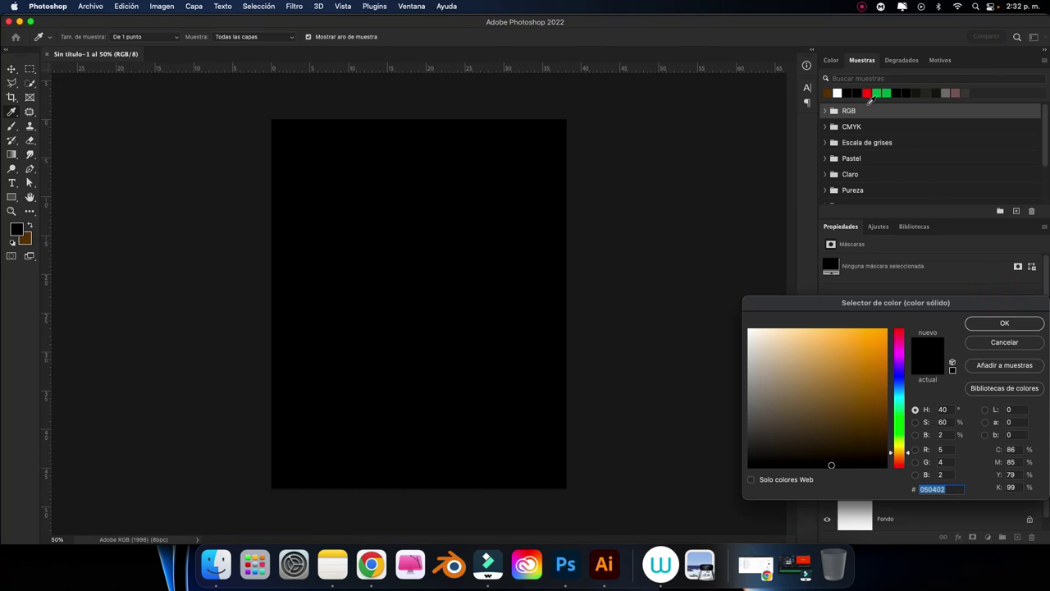
pyautogui.click(867, 92)
pyautogui.click(985, 326)
pyautogui.click(710, 339)
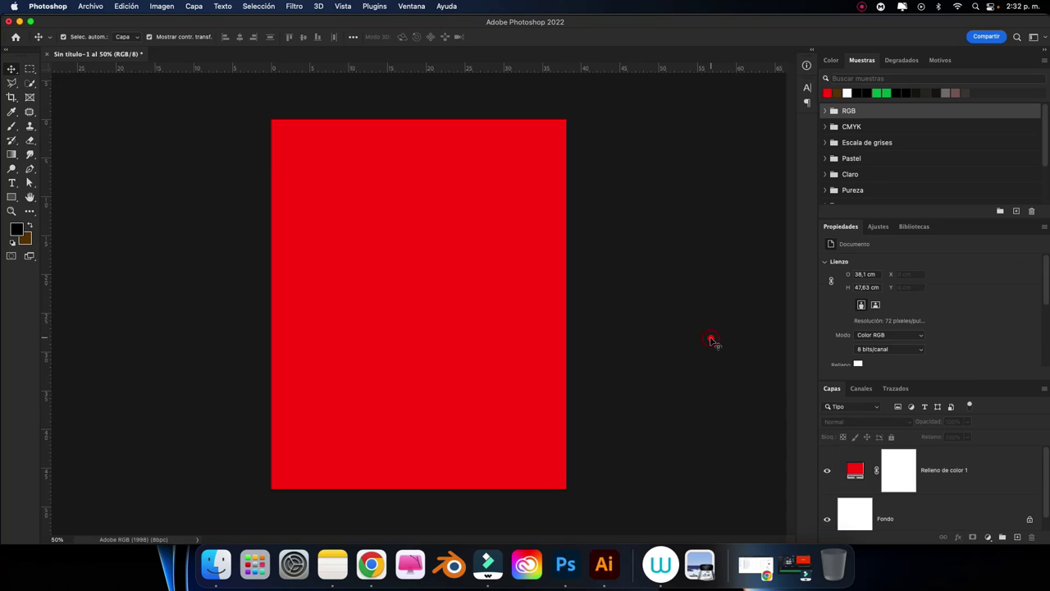
pyautogui.click(855, 469)
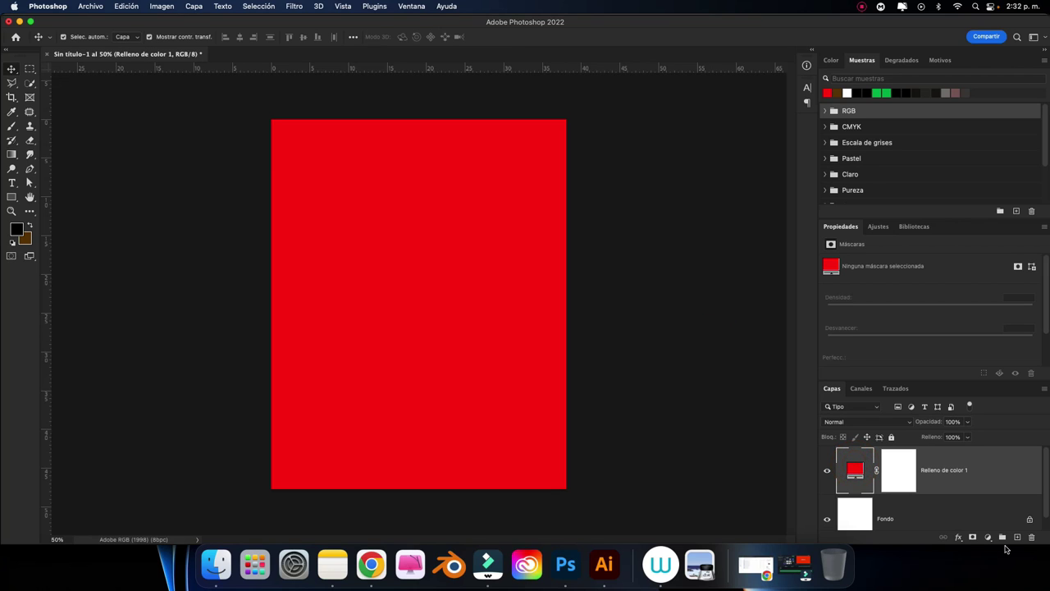
# Draw a canvas-sized rectangle and centre it horizontally and vertically on the canvas.
pyautogui.click(11, 197)
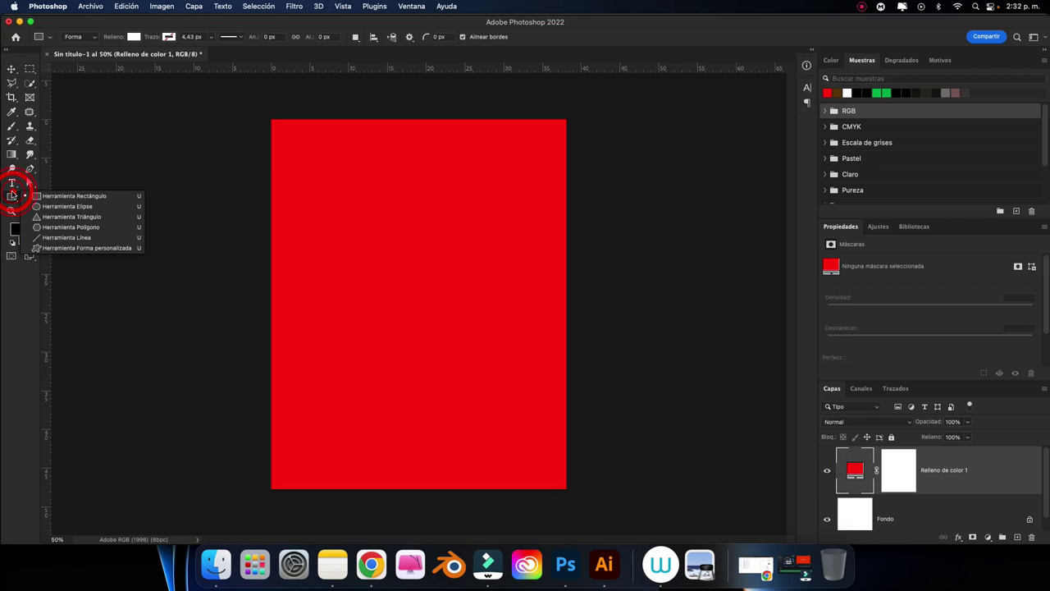
pyautogui.moveTo(270, 118); pyautogui.dragTo(564, 487)
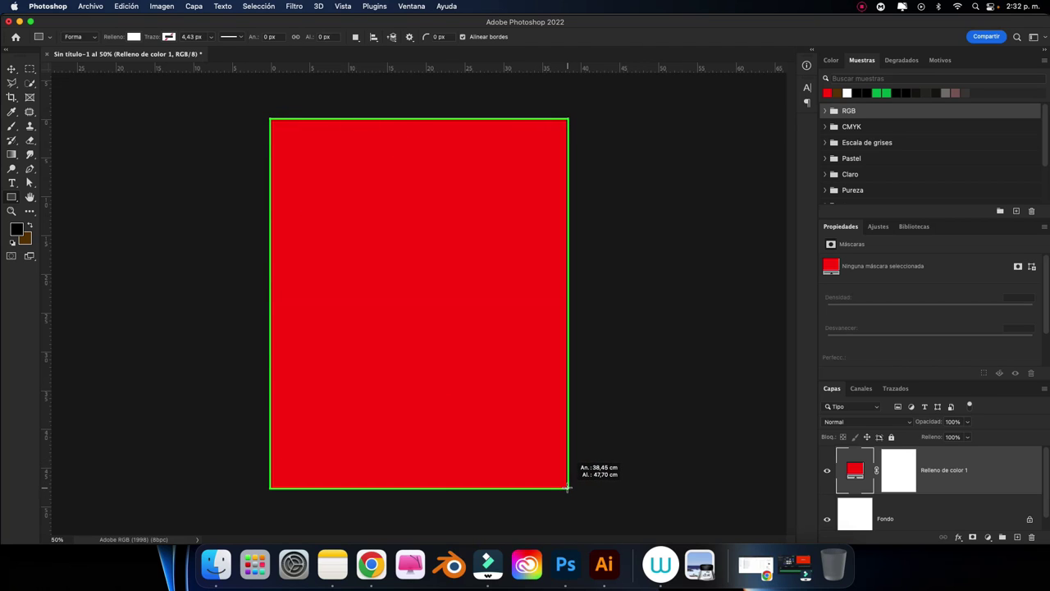
pyautogui.moveTo(565, 487); pyautogui.dragTo(567, 486)
pyautogui.click(11, 69)
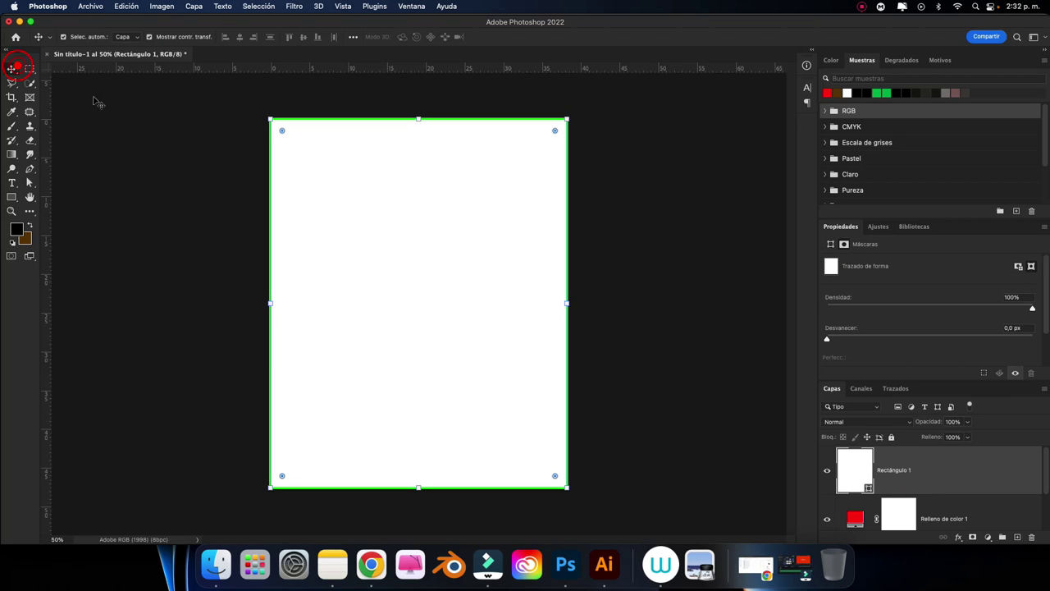
pyautogui.click(353, 36)
pyautogui.click(386, 137)
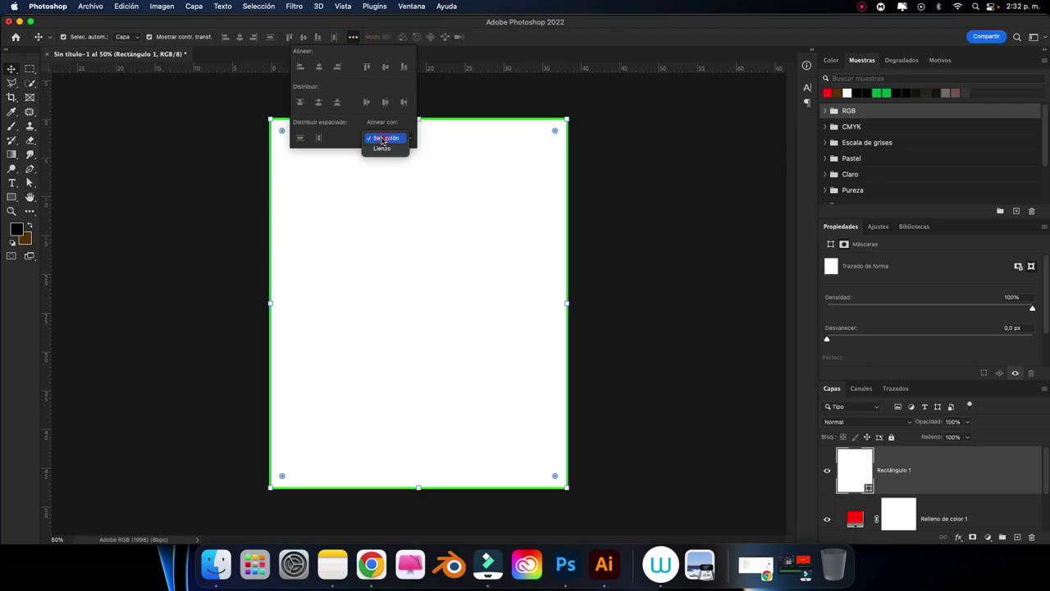
pyautogui.click(383, 149)
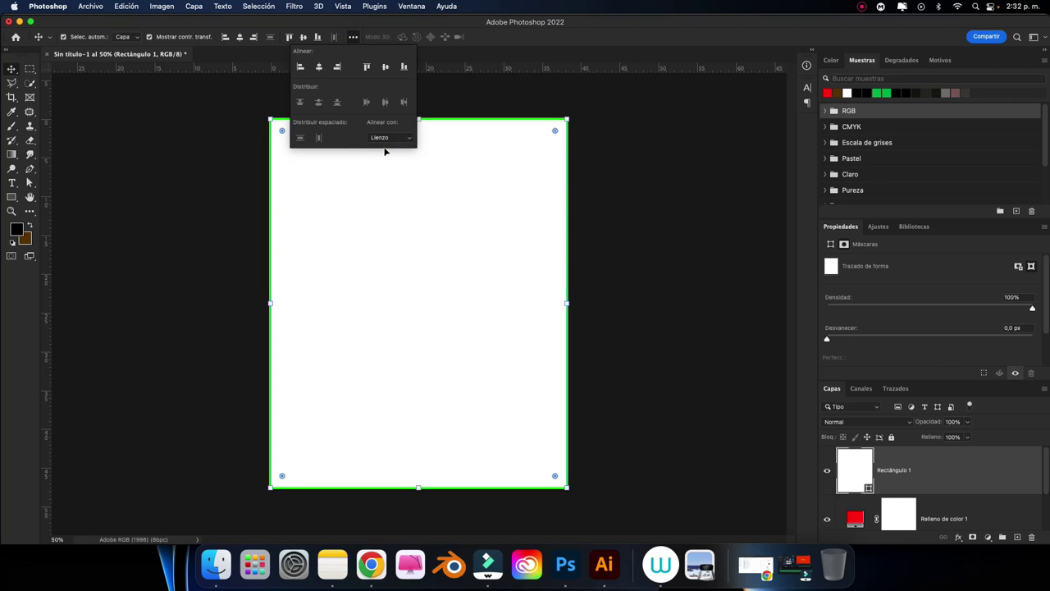
pyautogui.click(319, 66)
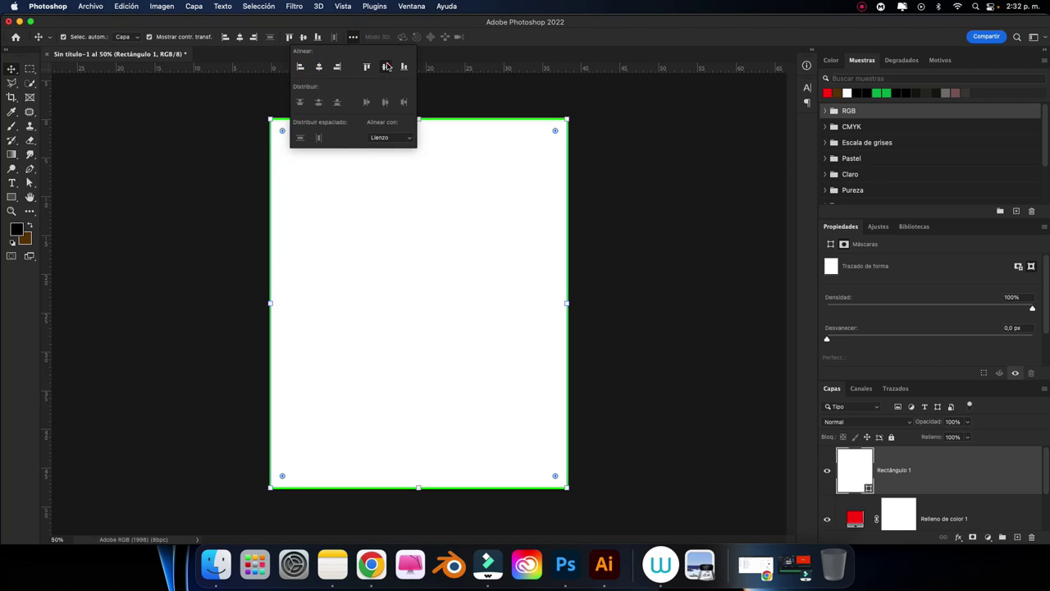
pyautogui.click(385, 66)
# Set the rectangle's fill to 0% and give it a 27 px white inside stroke.
pyautogui.click(644, 265)
pyautogui.click(900, 469)
pyautogui.click(968, 437)
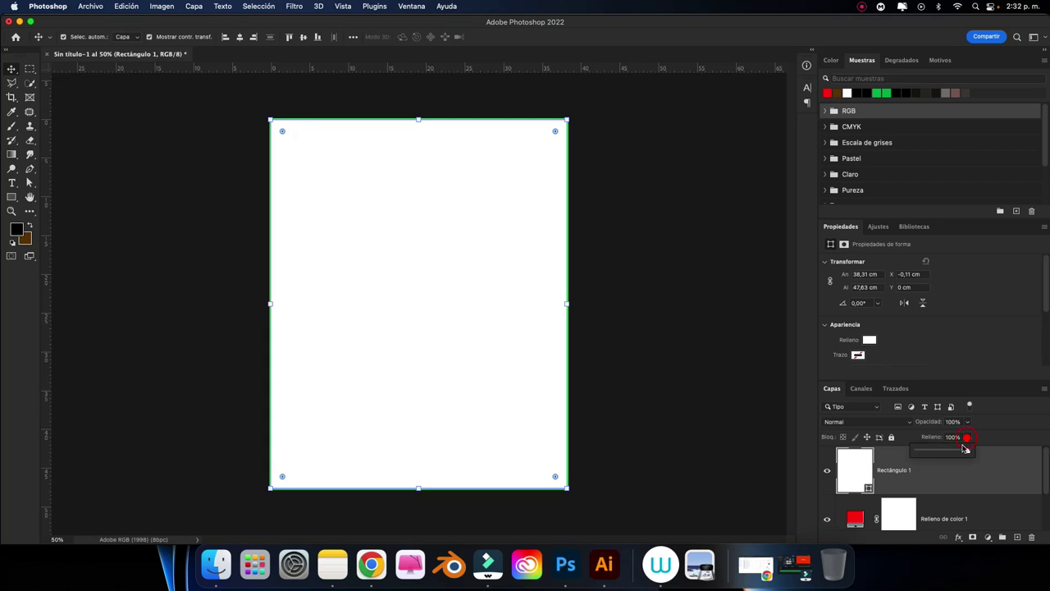
pyautogui.moveTo(966, 449); pyautogui.dragTo(896, 452)
pyautogui.rightClick(901, 469)
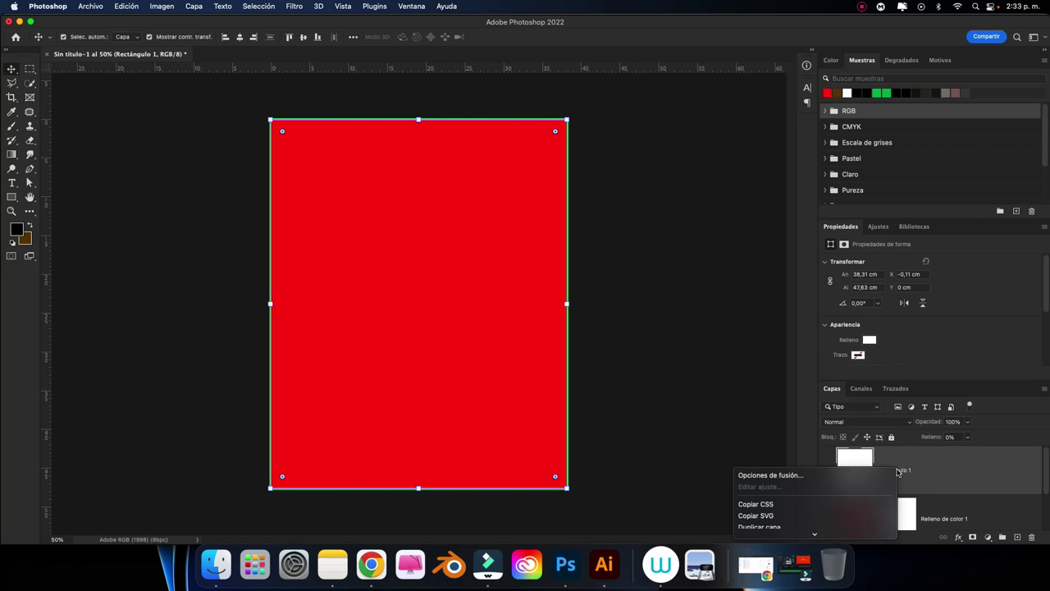
pyautogui.click(878, 475)
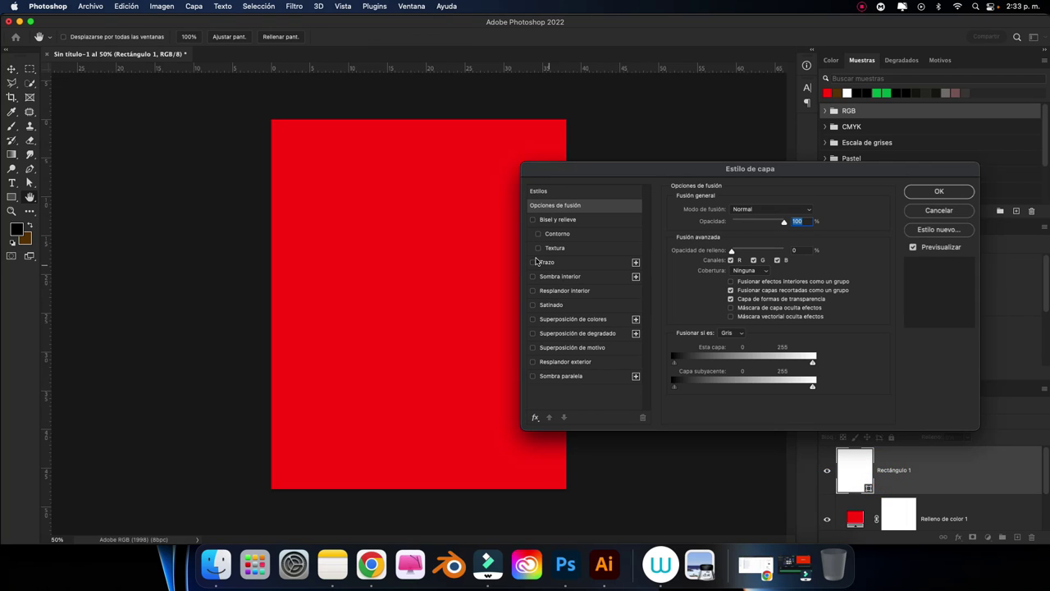
pyautogui.click(533, 262)
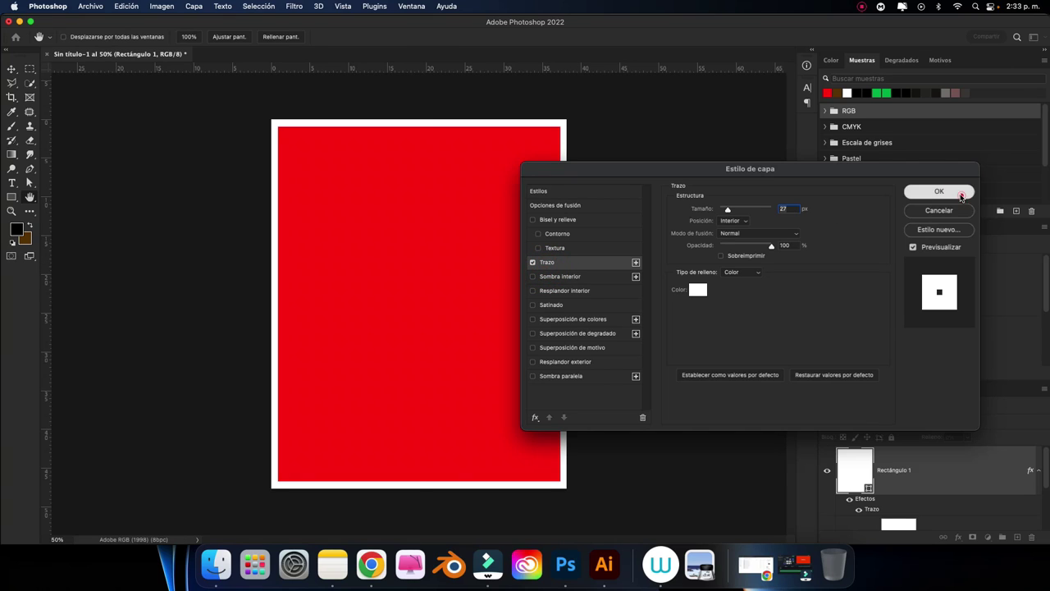
pyautogui.click(959, 192)
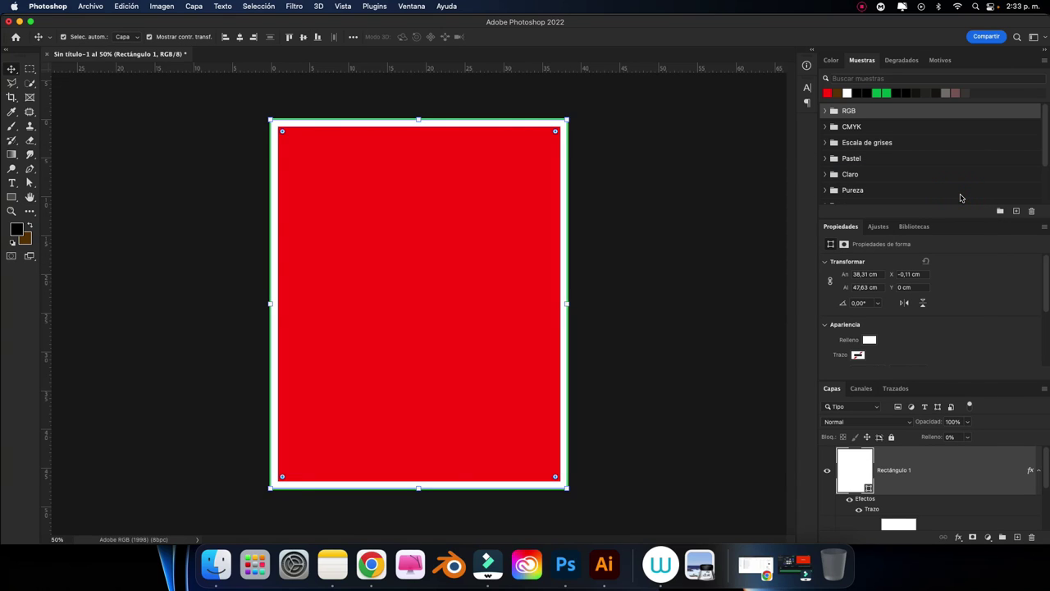
# Rename the rectangle layer to Borde and reselect the red fill layer.
pyautogui.doubleClick(897, 469)
pyautogui.press('BackSpace')
pyautogui.press('Return')
pyautogui.click(891, 439)
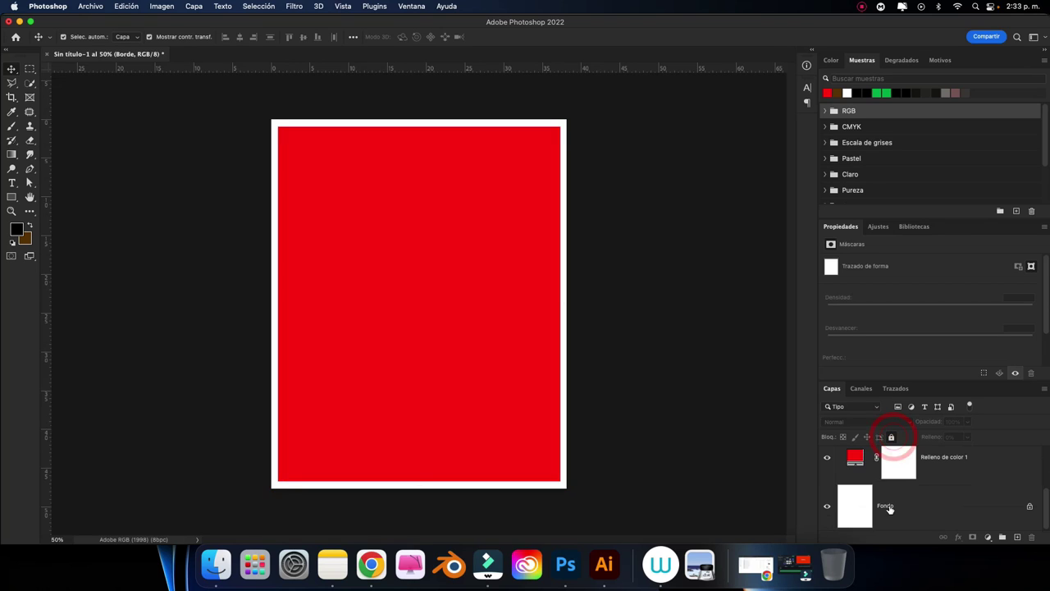
pyautogui.click(855, 462)
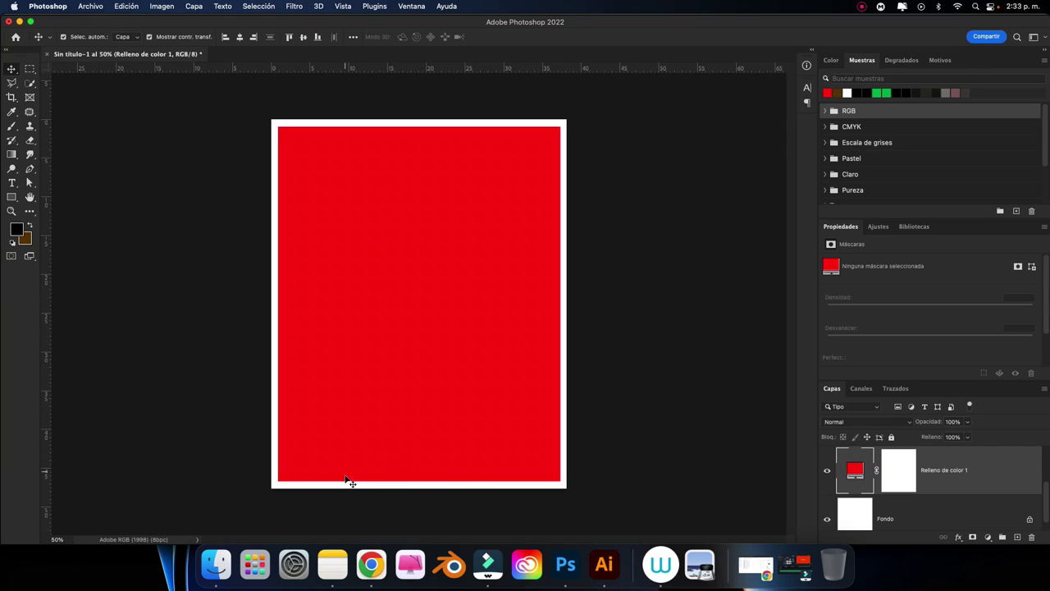
# In Finder, open the Tutorial Barajitas folder and show it as icon thumbnails.
pyautogui.click(215, 559)
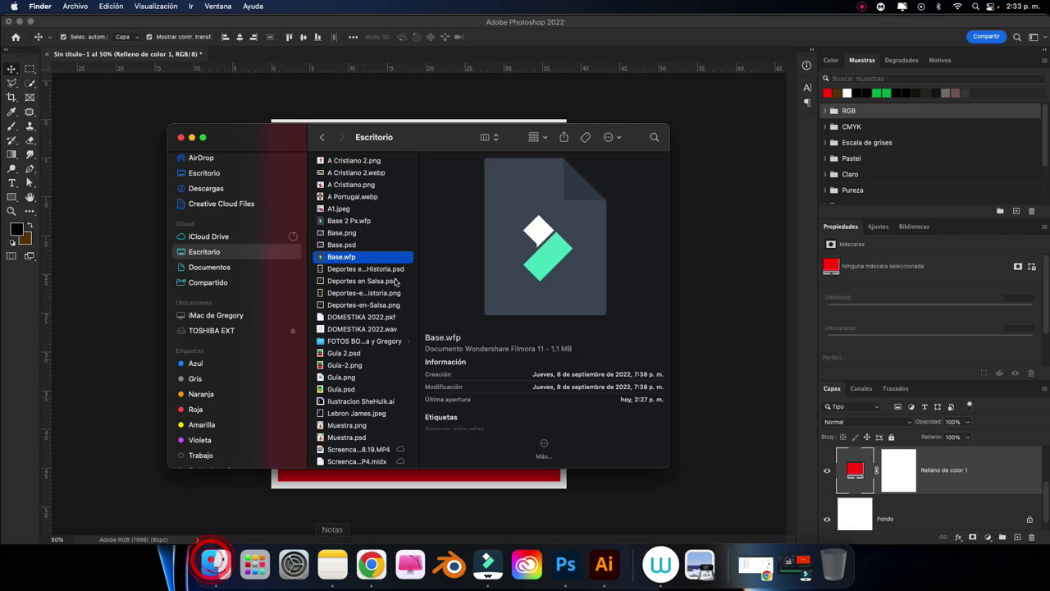
pyautogui.scroll(-3, 367, 410)
pyautogui.scroll(-1, 366, 411)
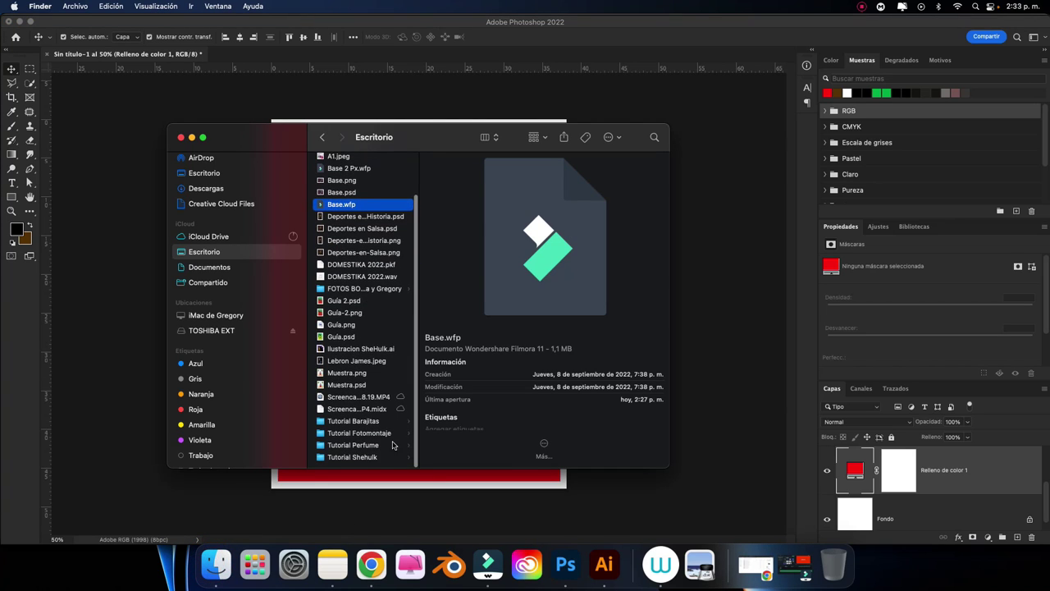
pyautogui.click(385, 433)
pyautogui.click(494, 134)
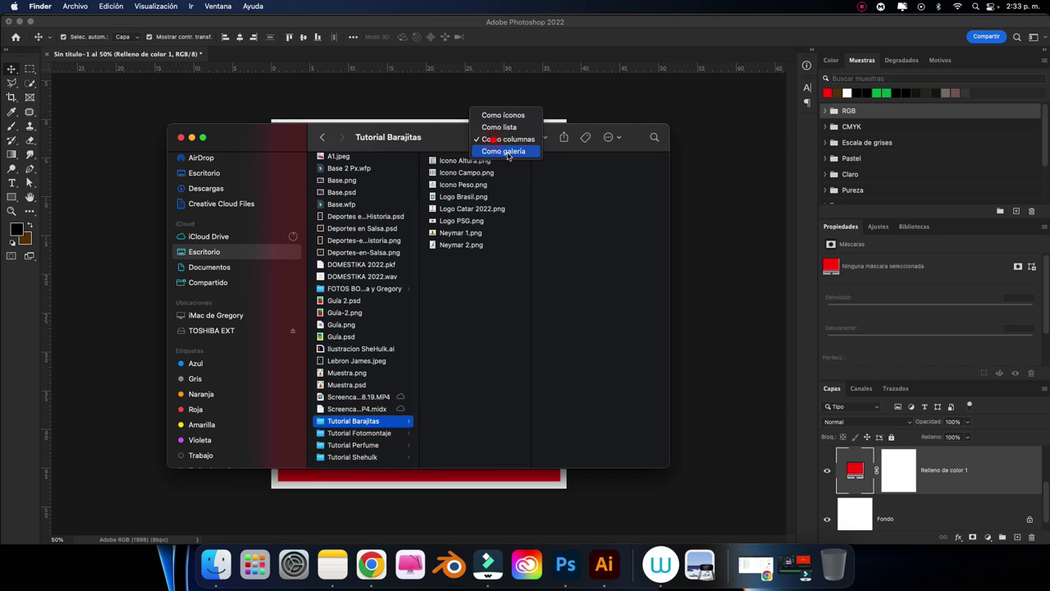
pyautogui.click(506, 121)
pyautogui.click(489, 137)
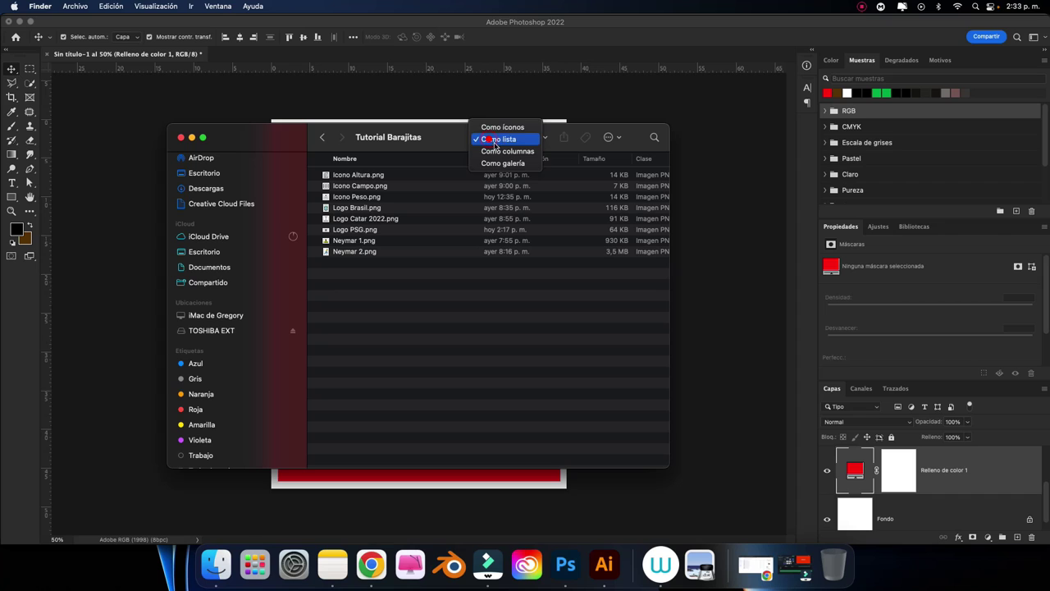
pyautogui.click(501, 124)
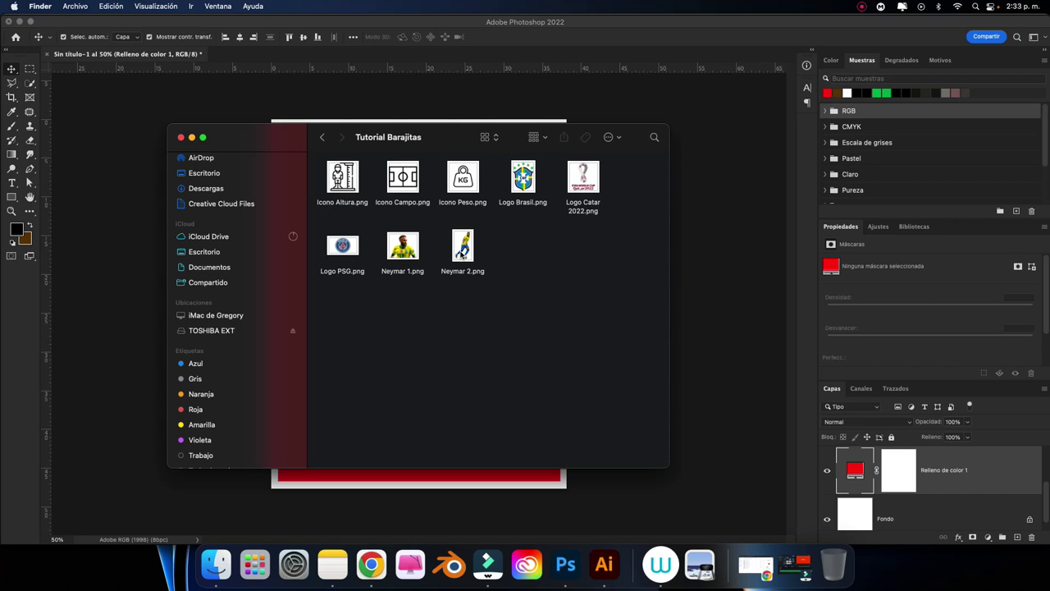
# Place Neymar 1.png on the card, enlarged about 110%, moved up and centred horizontally.
pyautogui.click(404, 254)
pyautogui.moveTo(404, 250); pyautogui.dragTo(435, 520)
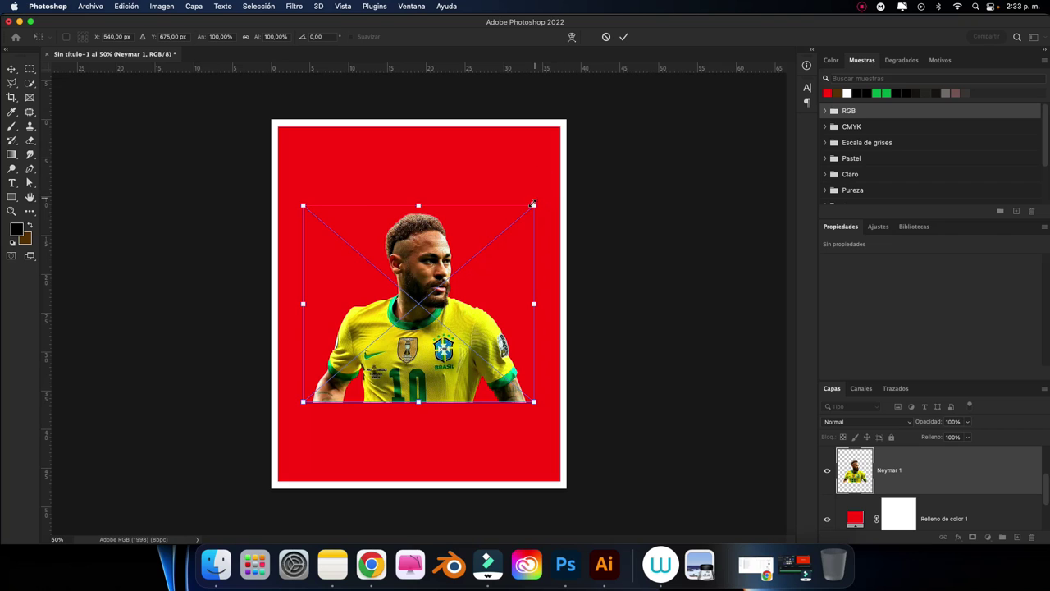
pyautogui.moveTo(533, 204); pyautogui.dragTo(544, 194)
pyautogui.moveTo(485, 271); pyautogui.dragTo(506, 217)
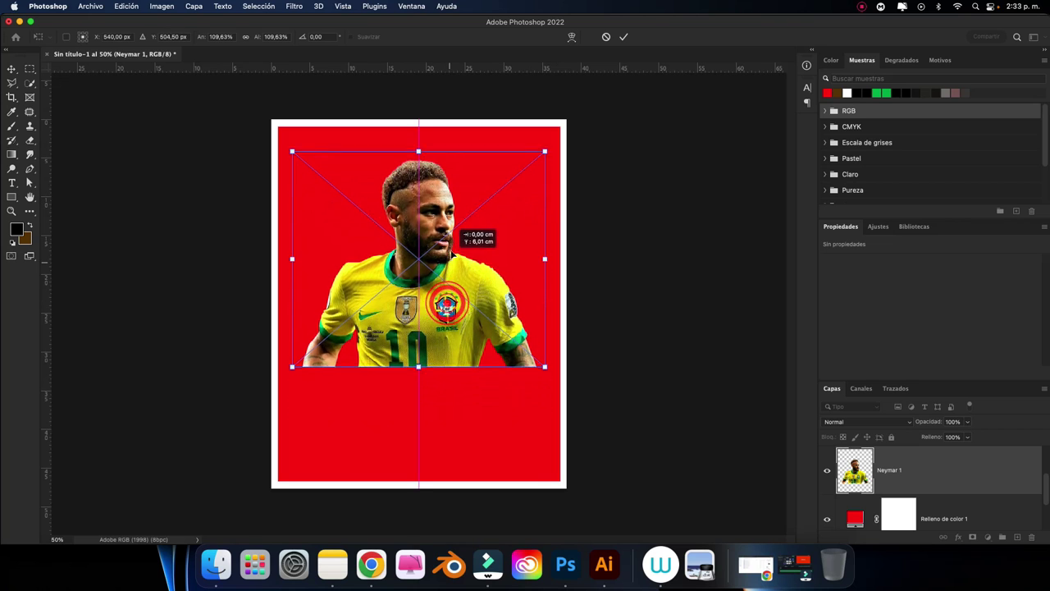
pyautogui.click(624, 36)
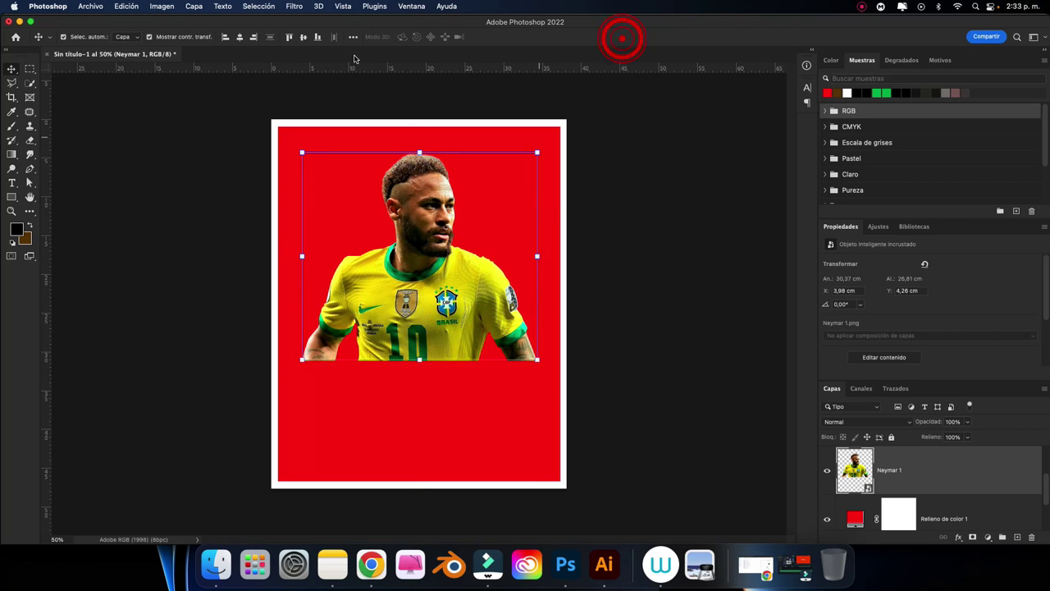
pyautogui.click(240, 37)
pyautogui.click(353, 36)
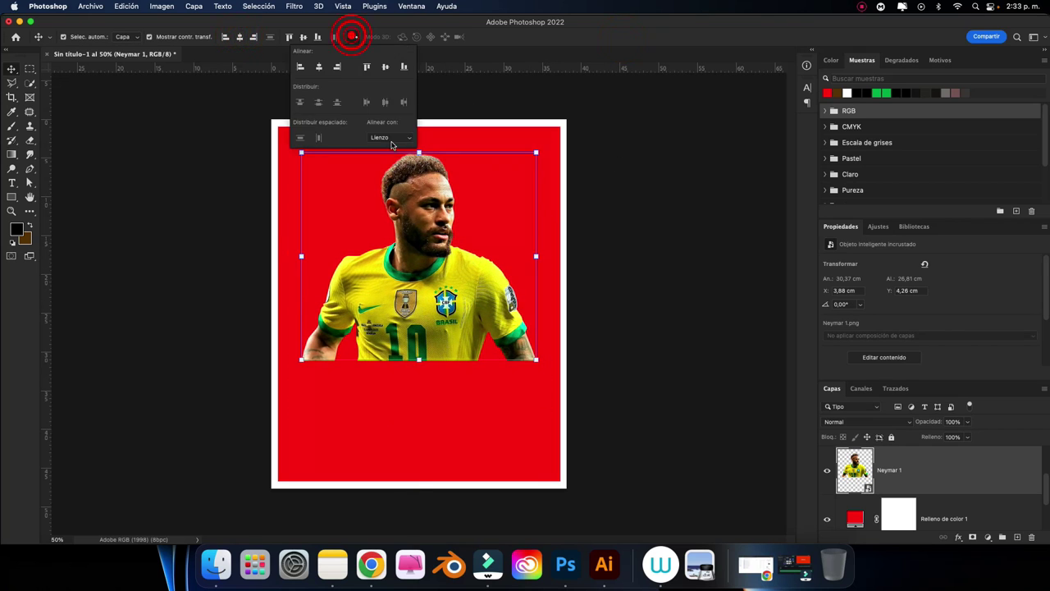
pyautogui.click(509, 41)
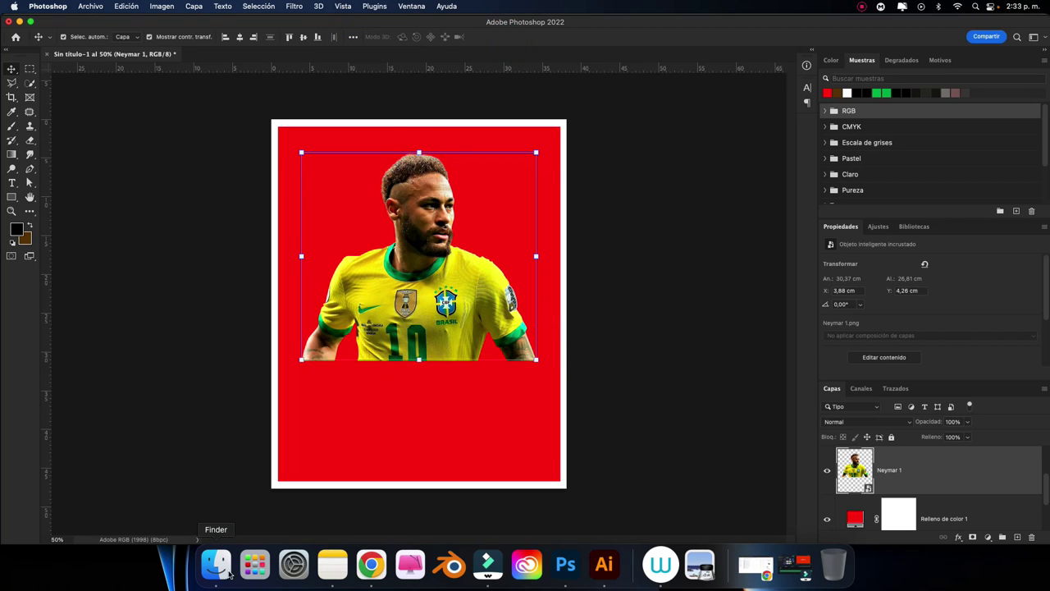
# Place Neymar 2.png on the card, scaled to about 39.5% and moved lower.
pyautogui.click(217, 566)
pyautogui.click(464, 250)
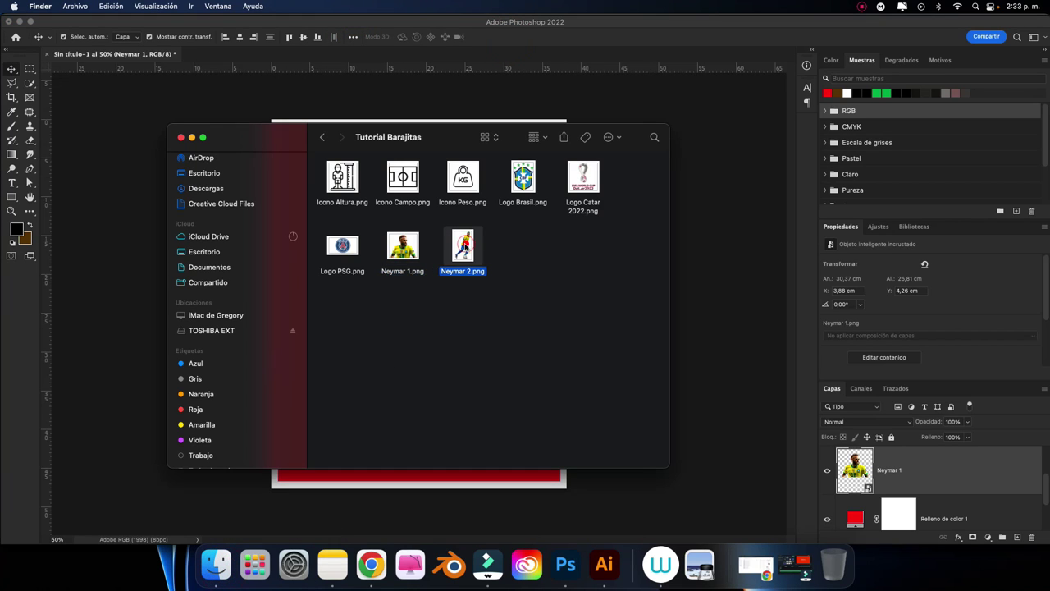
pyautogui.moveTo(463, 250); pyautogui.dragTo(484, 500)
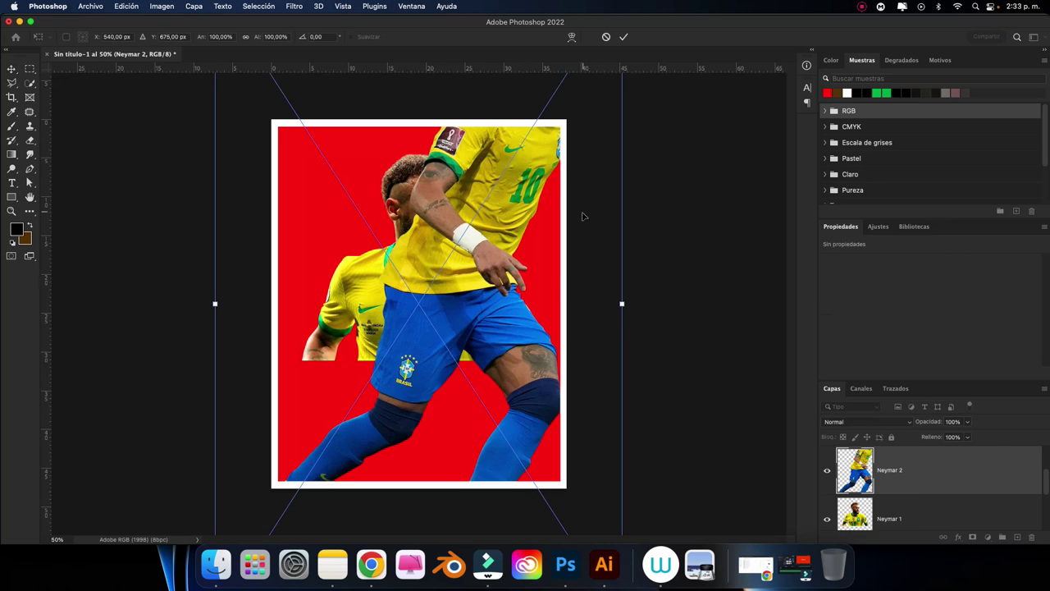
pyautogui.press('super+minus')
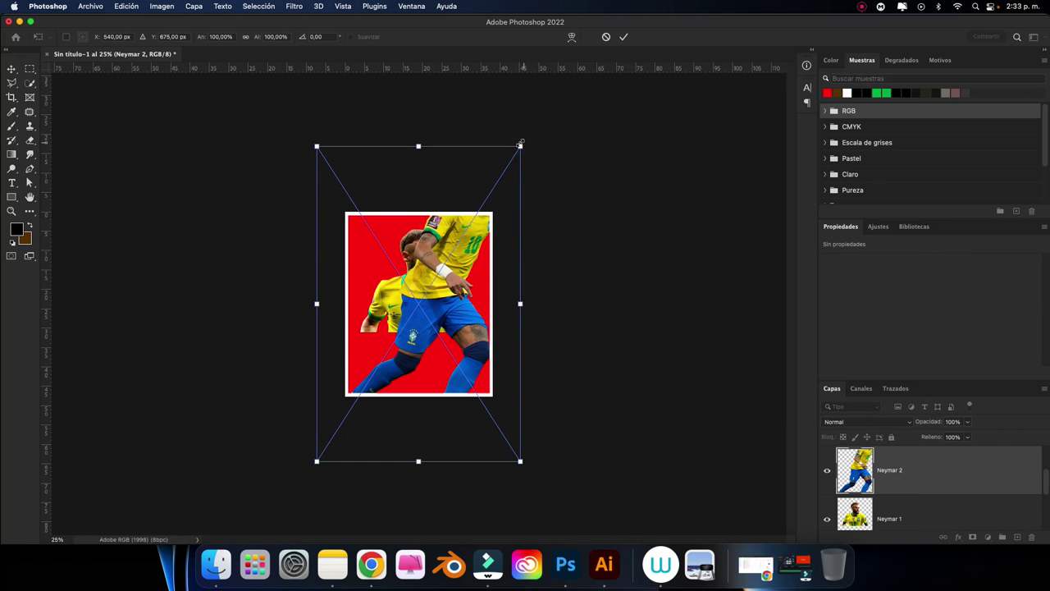
pyautogui.moveTo(522, 144); pyautogui.dragTo(454, 182)
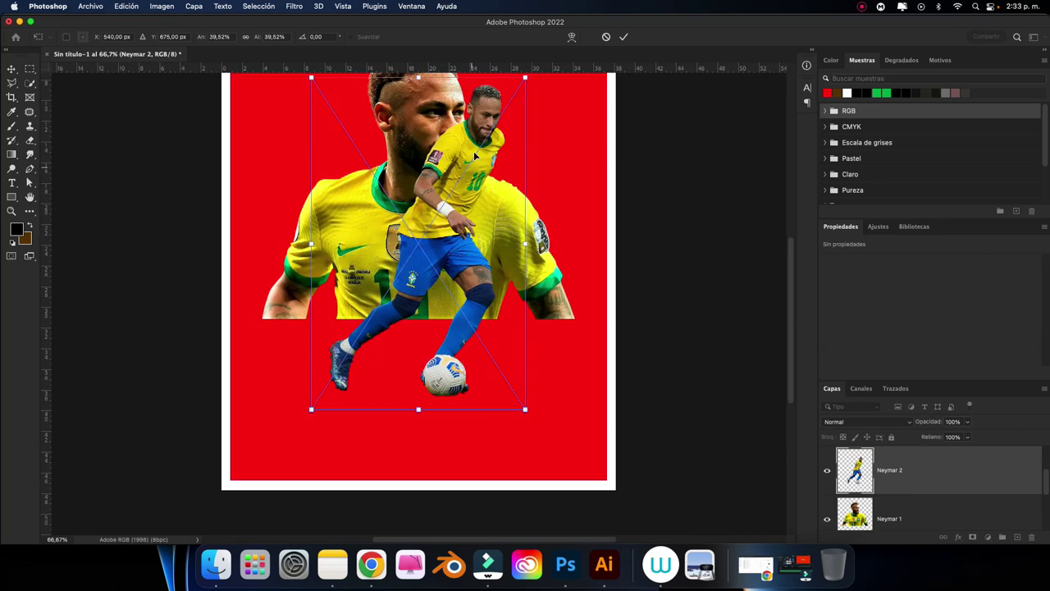
pyautogui.moveTo(473, 151); pyautogui.dragTo(469, 259)
pyautogui.scroll(3, 432, 187)
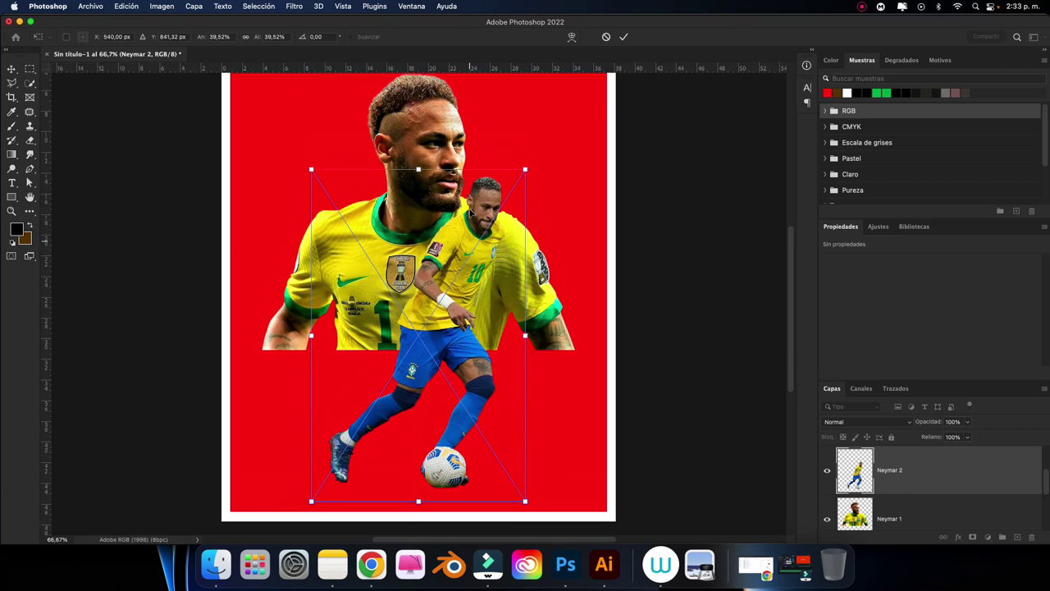
pyautogui.click(625, 38)
# Raise the Neymar 1 portrait and centre Neymar 2 horizontally on the card.
pyautogui.moveTo(442, 185); pyautogui.dragTo(446, 193)
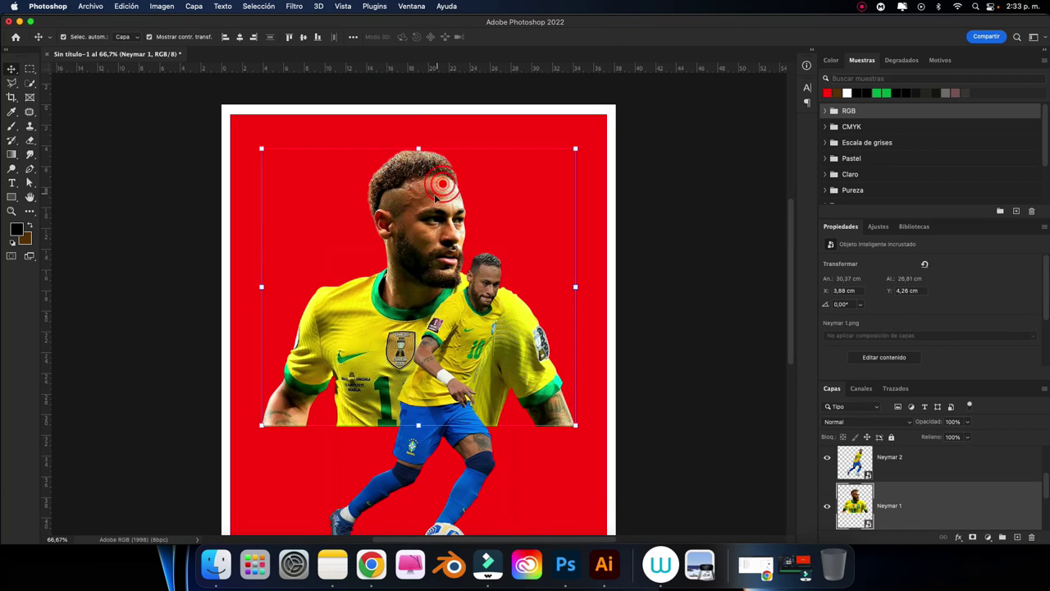
pyautogui.click(480, 312)
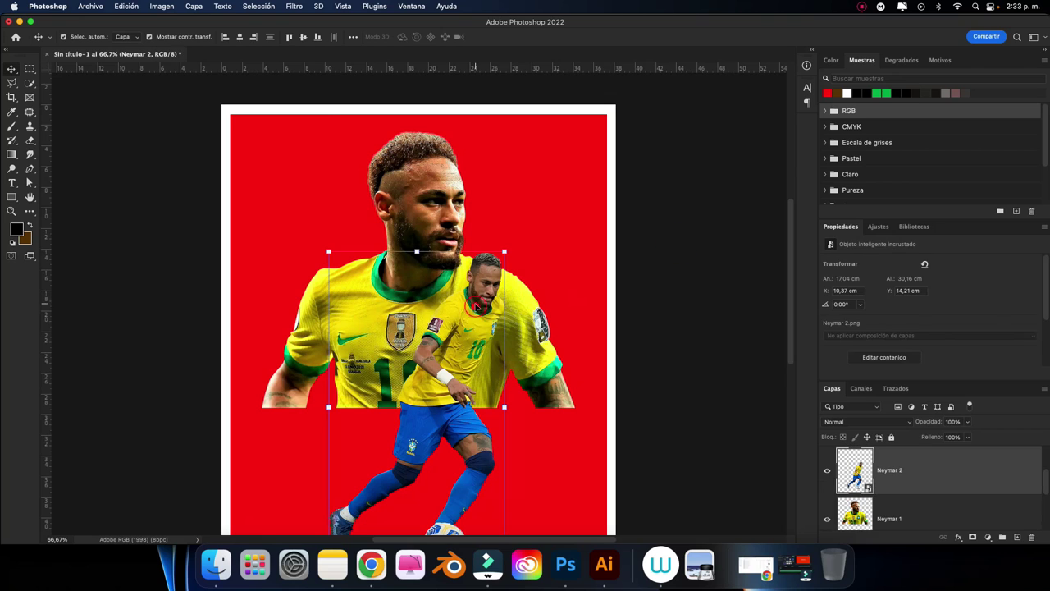
pyautogui.click(239, 38)
# Zoom into the top-left corner and drag a vertical guide to 2 cm.
pyautogui.click(697, 259)
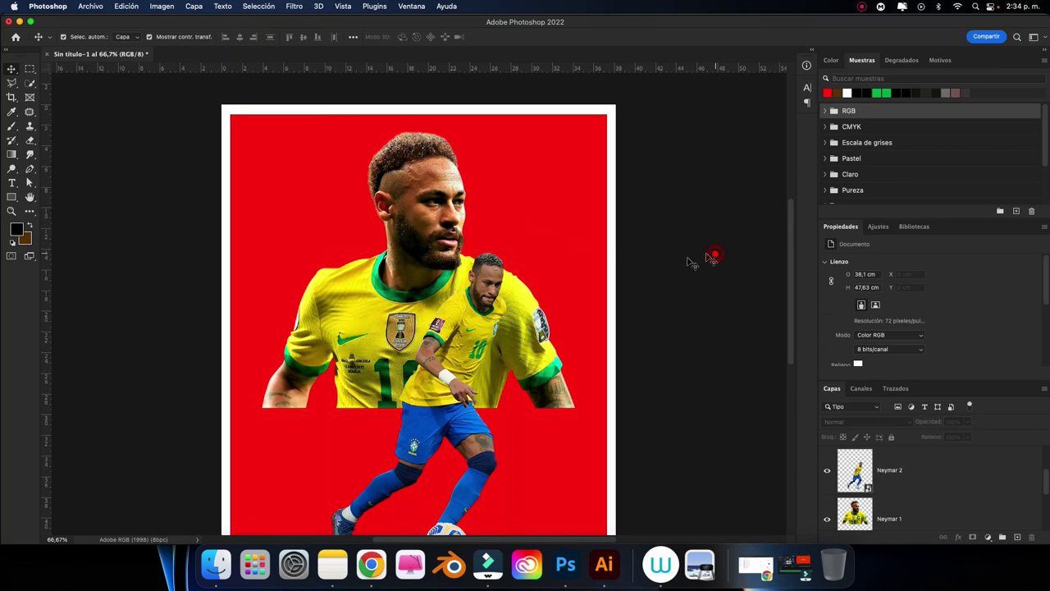
pyautogui.scroll(-4, 666, 268)
pyautogui.hscroll(-5, 666, 268)
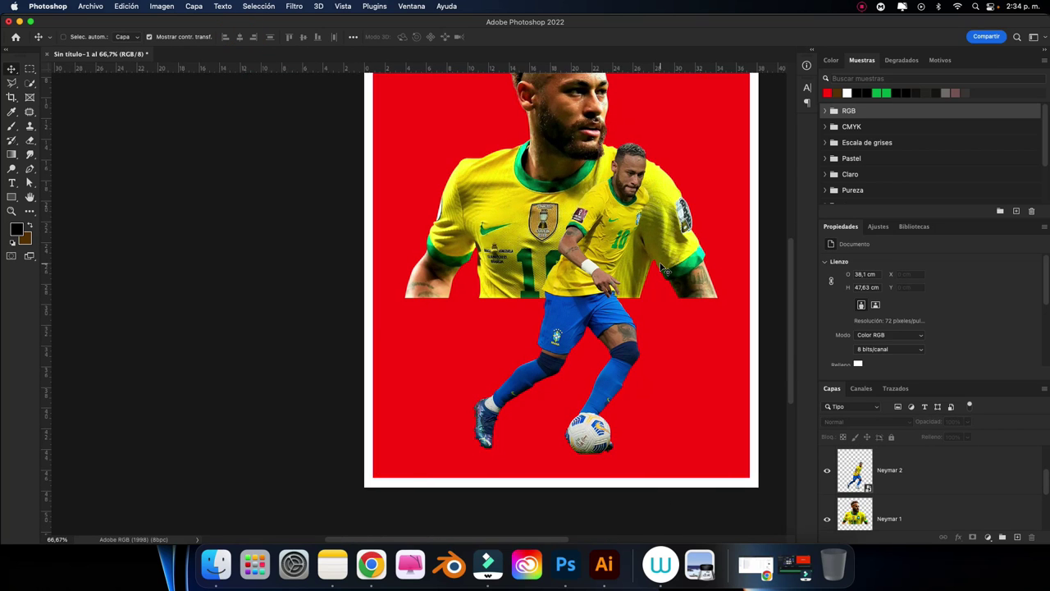
pyautogui.scroll(2, 664, 268)
pyautogui.scroll(5, 490, 236)
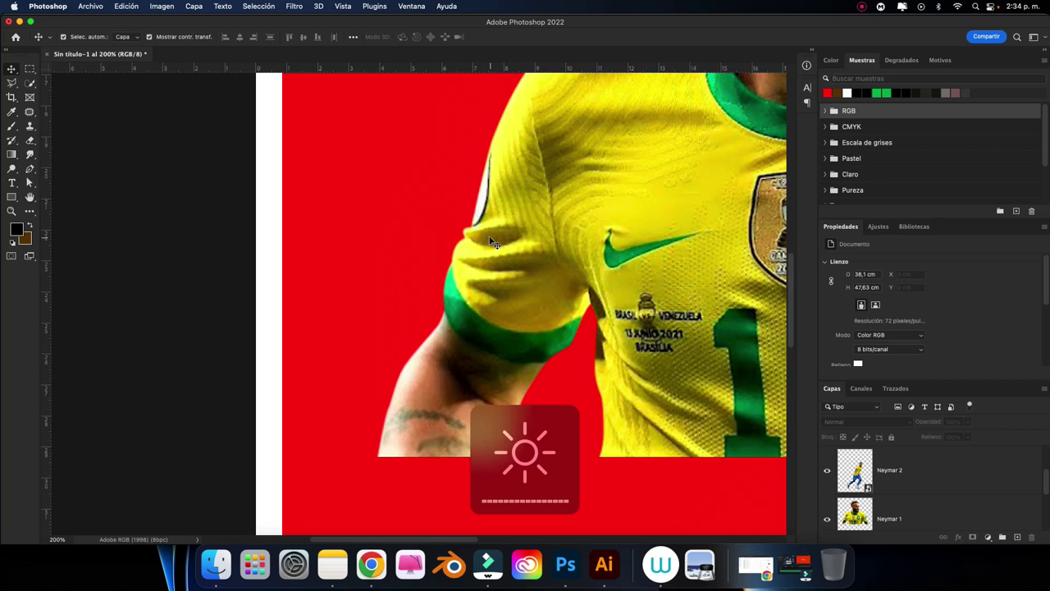
pyautogui.scroll(2, 337, 170)
pyautogui.scroll(3, 446, 304)
pyautogui.scroll(3, 386, 336)
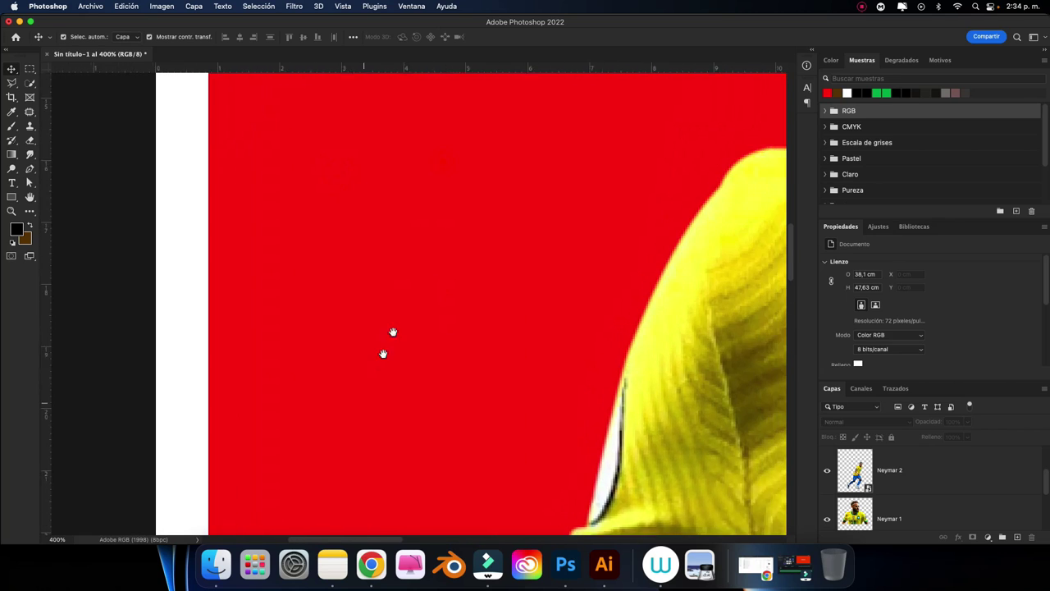
pyautogui.scroll(3, 399, 287)
pyautogui.scroll(5, 368, 250)
pyautogui.hscroll(-2, 367, 249)
pyautogui.scroll(2, 383, 312)
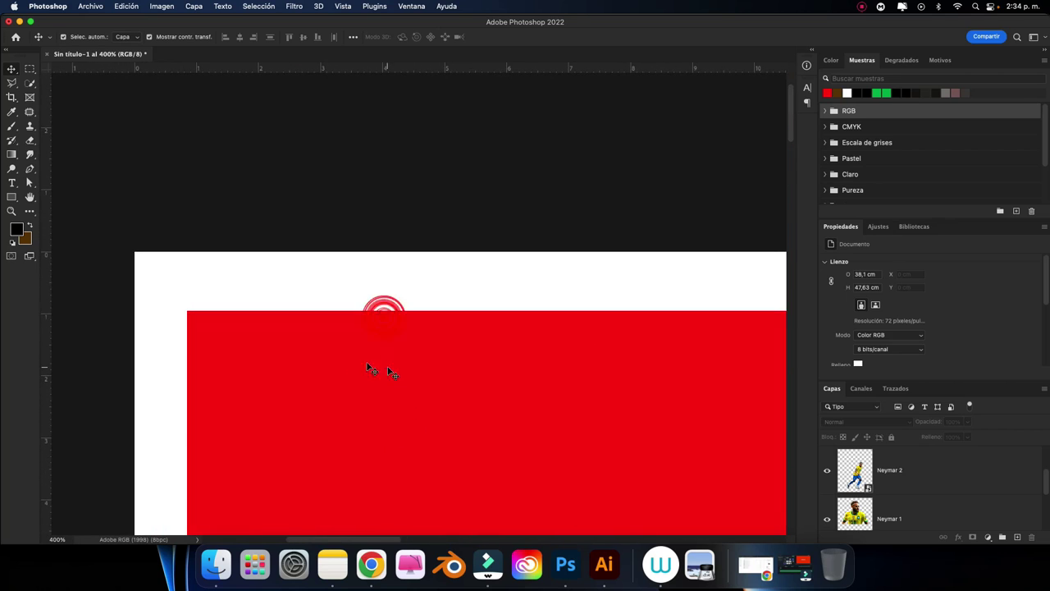
pyautogui.moveTo(45, 307)
pyautogui.mouseDown()
pyautogui.moveTo(122, 279)
pyautogui.moveTo(188, 276)
pyautogui.moveTo(258, 242)
pyautogui.mouseUp()
# Zoom back out to 200% and select the Relleno de color 1 fill layer.
pyautogui.scroll(-5, 286, 305)
pyautogui.press('super+minus')
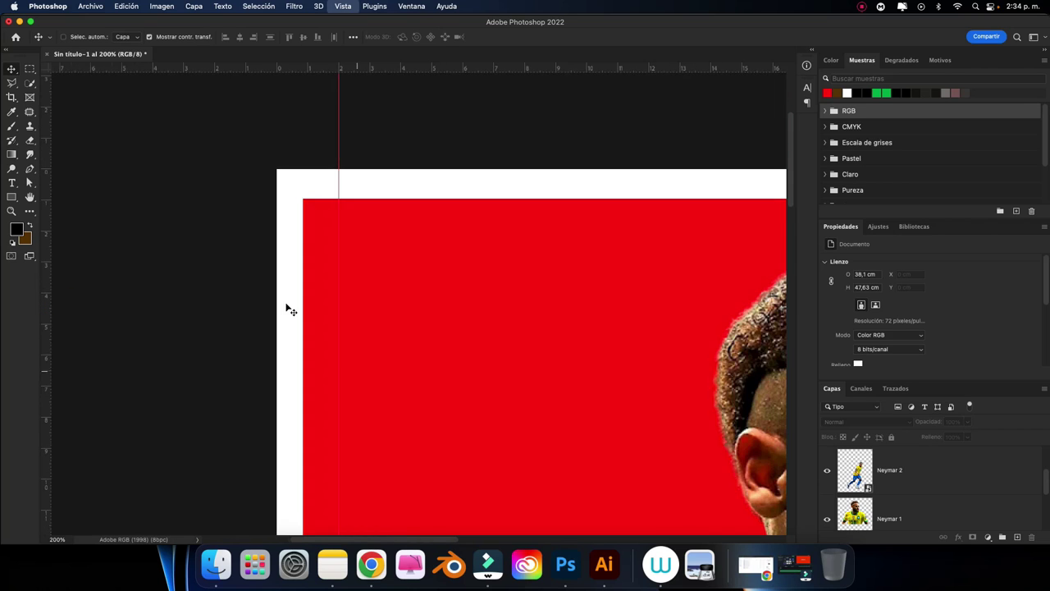
pyautogui.hscroll(5, 287, 307)
pyautogui.scroll(4, 287, 307)
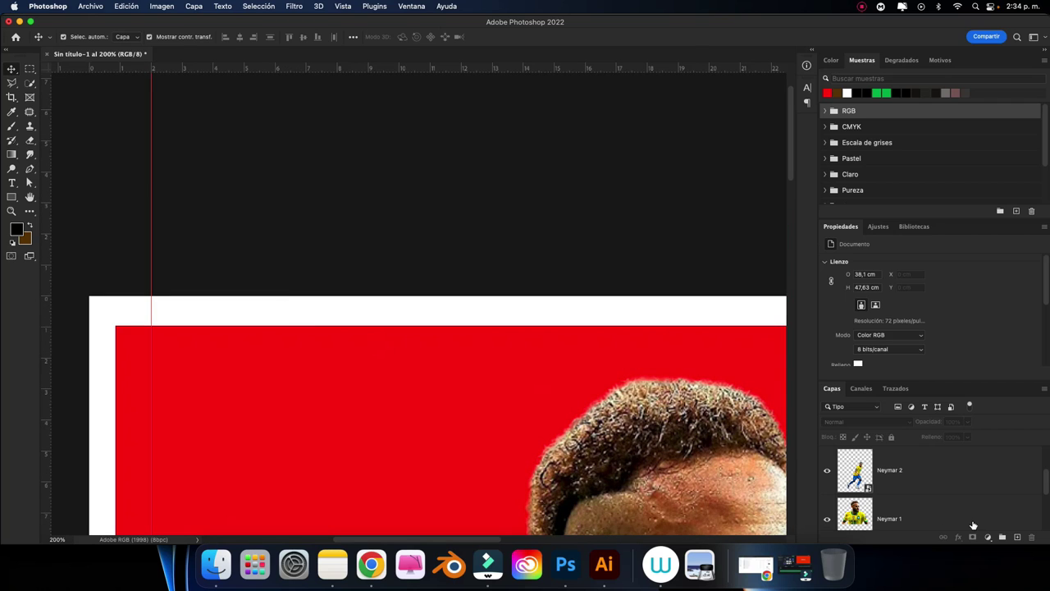
pyautogui.scroll(-3, 869, 492)
pyautogui.click(859, 458)
# Adjust the Relleno de color 1 colour in the Color Picker and confirm.
pyautogui.doubleClick(859, 458)
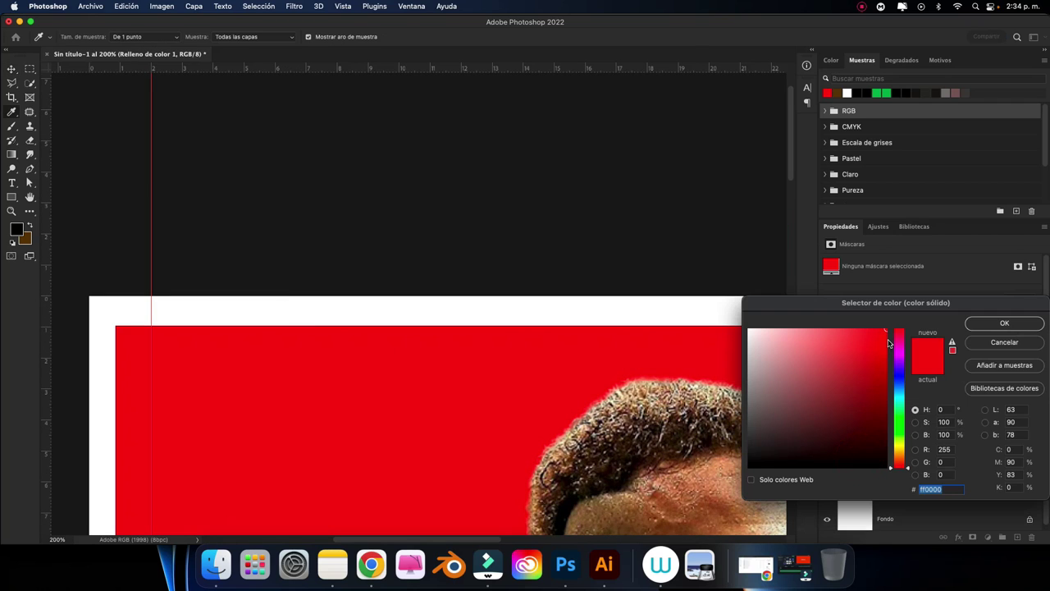
pyautogui.moveTo(883, 398); pyautogui.dragTo(804, 379)
pyautogui.click(992, 326)
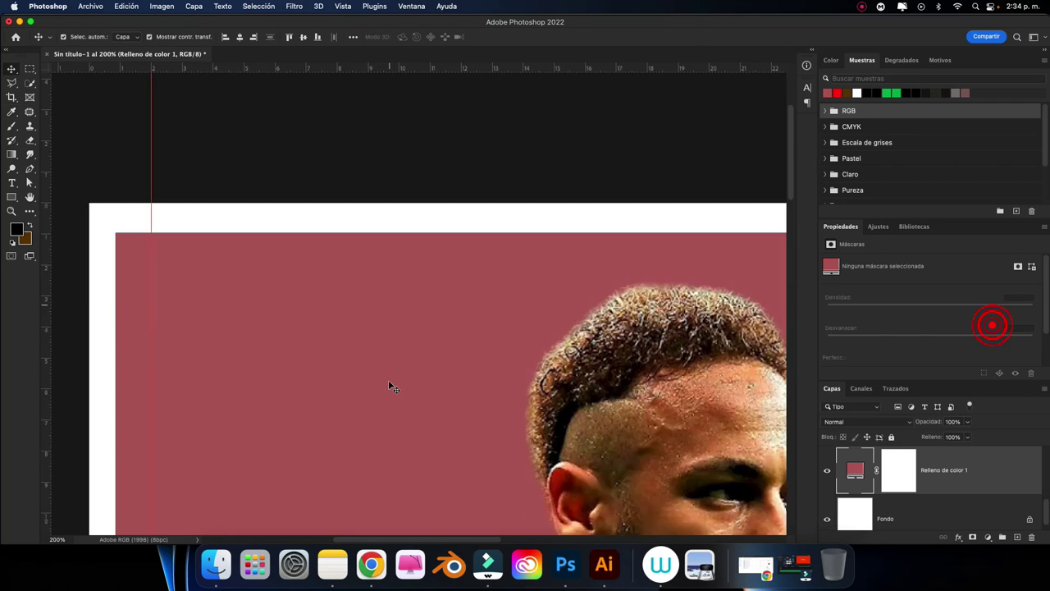
# Add a vertical guide at 36.10 cm, 2 cm in from the right edge.
pyautogui.press('v')
pyautogui.hscroll(10, 396, 378)
pyautogui.press('super+plus')
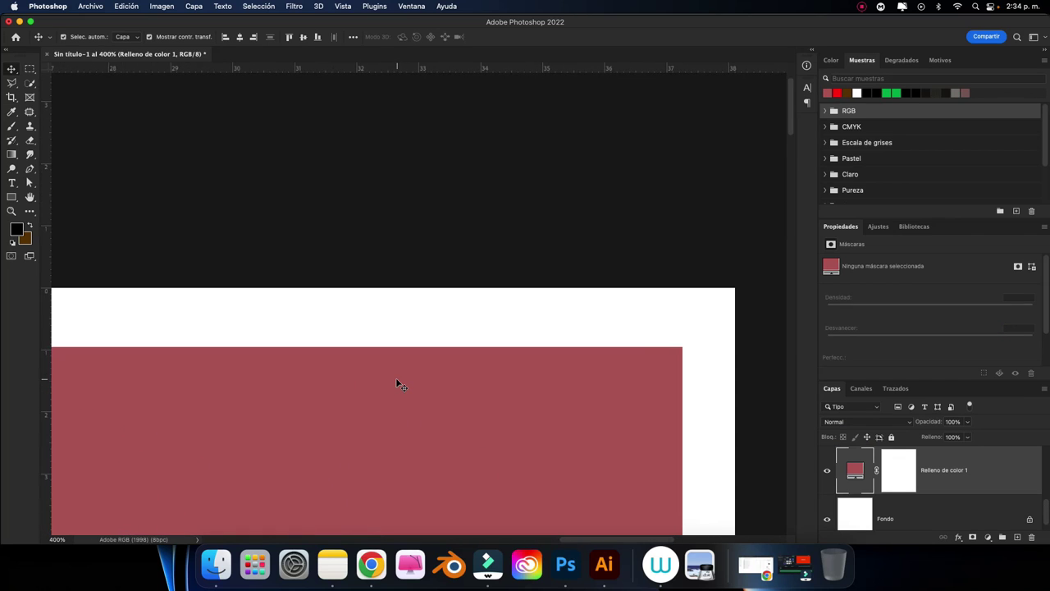
pyautogui.hscroll(5, 485, 260)
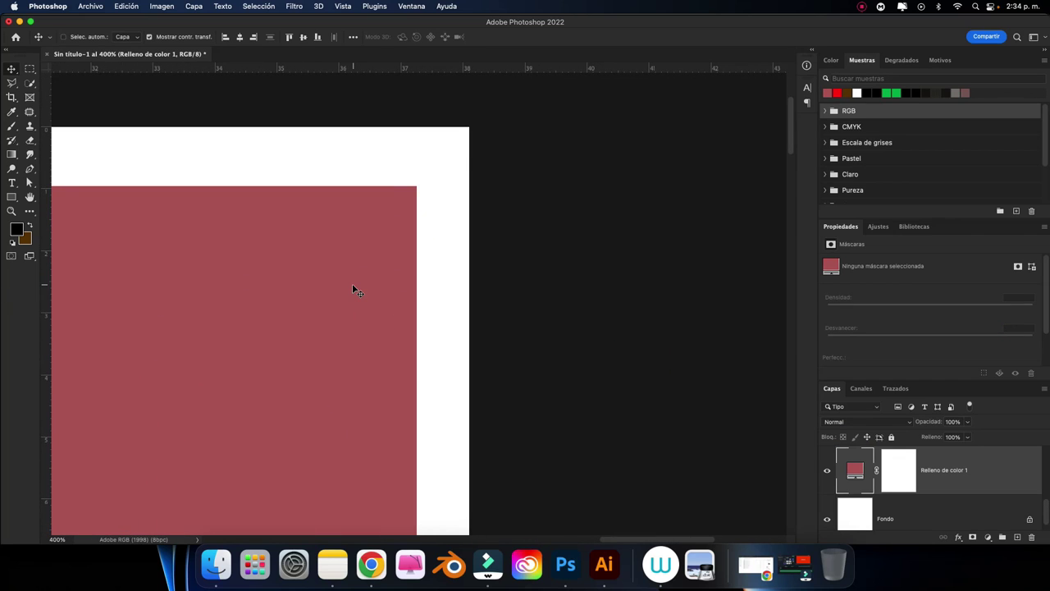
pyautogui.press('super+plus')
pyautogui.press('super+plus')
pyautogui.press('super+plus')
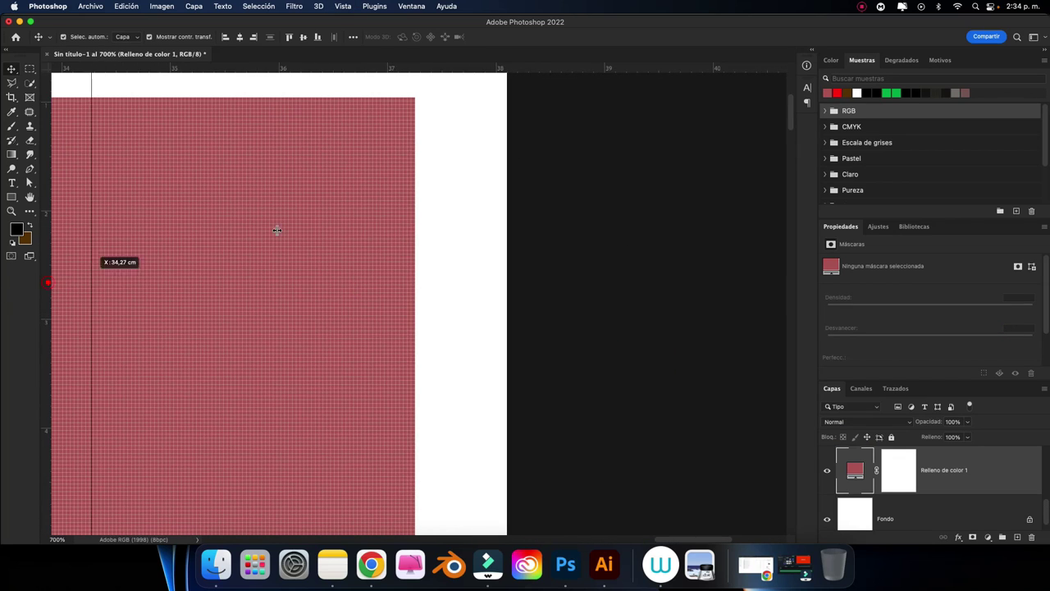
pyautogui.moveTo(276, 229)
pyautogui.mouseDown()
pyautogui.moveTo(504, 206)
pyautogui.moveTo(291, 188)
pyautogui.mouseUp()
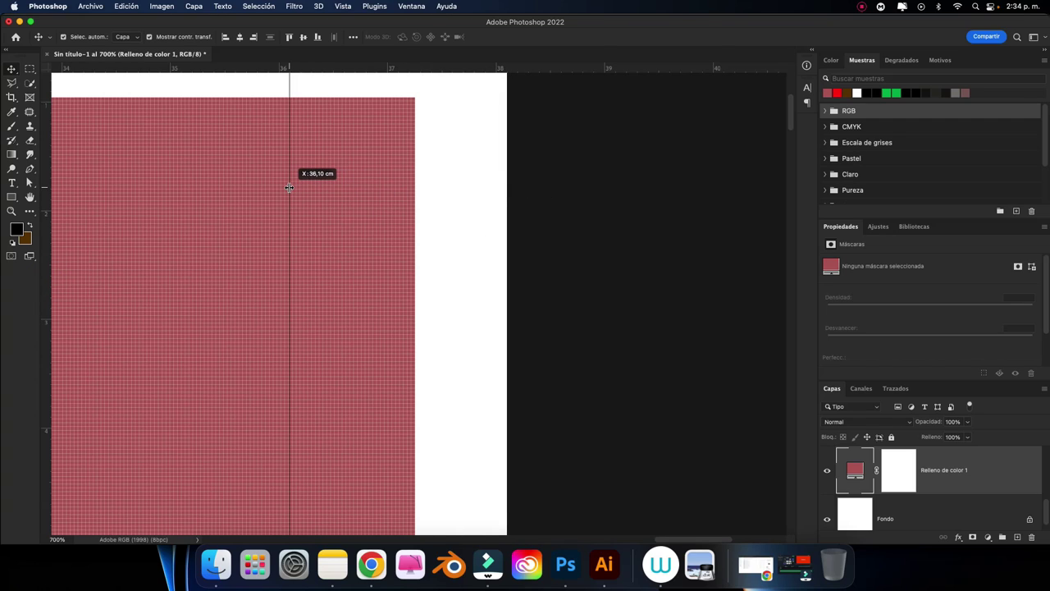
pyautogui.press('super+minus')
pyautogui.press('super+minus')
pyautogui.press('super+minus')
pyautogui.press('super+minus')
pyautogui.press('super+minus')
pyautogui.press('super+minus')
pyautogui.press('super+minus')
pyautogui.press('super+minus')
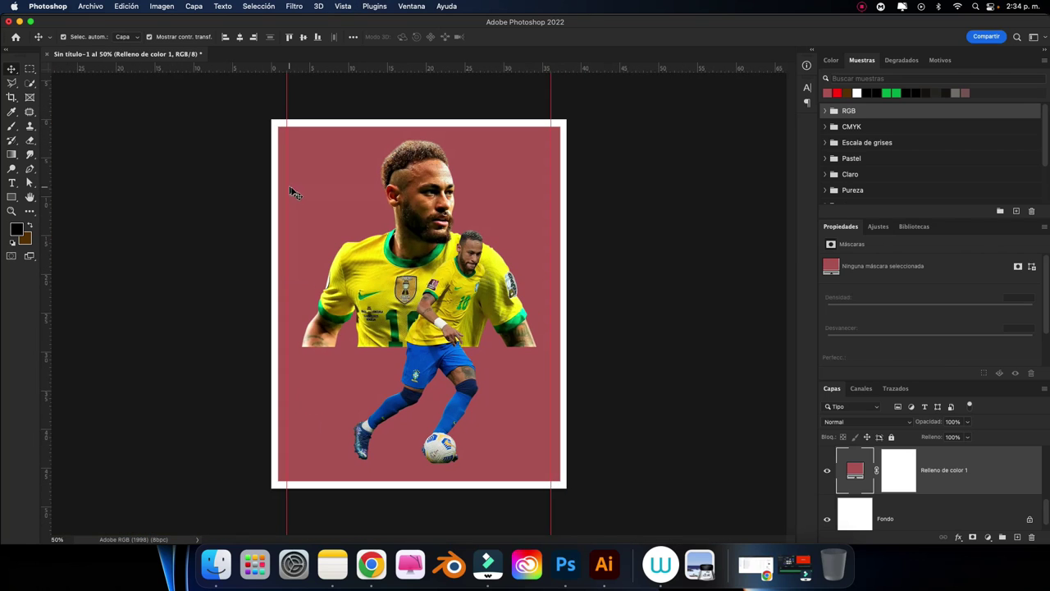
pyautogui.click(345, 5)
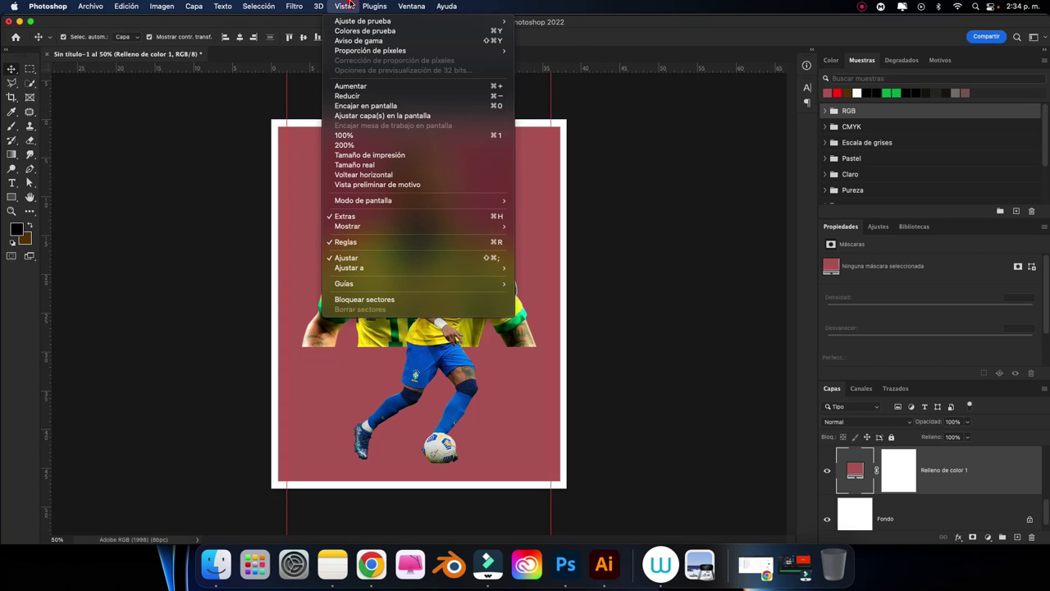
pyautogui.moveTo(344, 283)
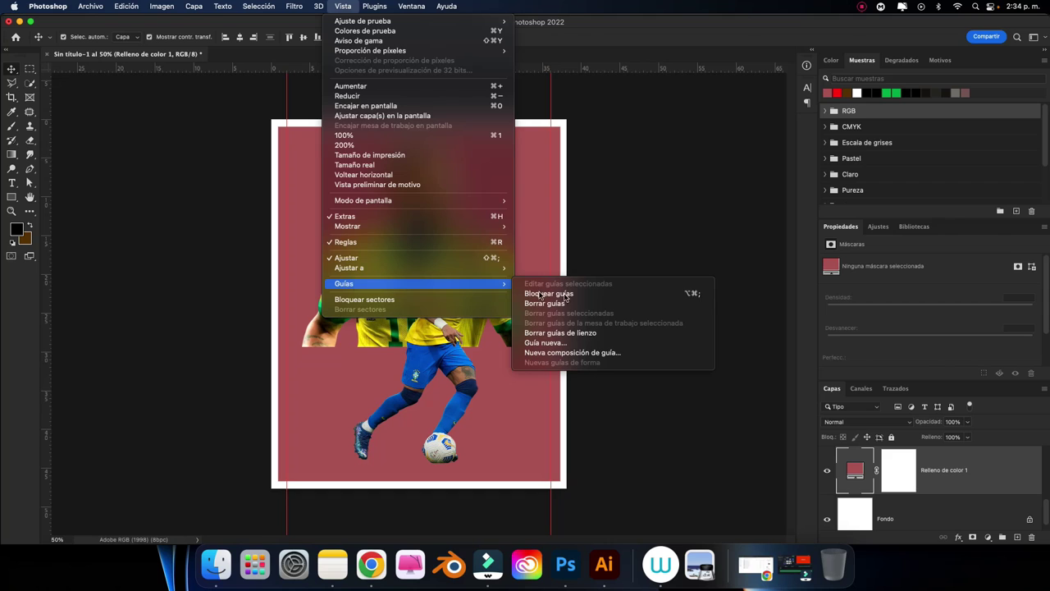
# Lock the guides and add a horizontal guide at the red panel's bottom edge.
pyautogui.click(574, 295)
pyautogui.click(620, 282)
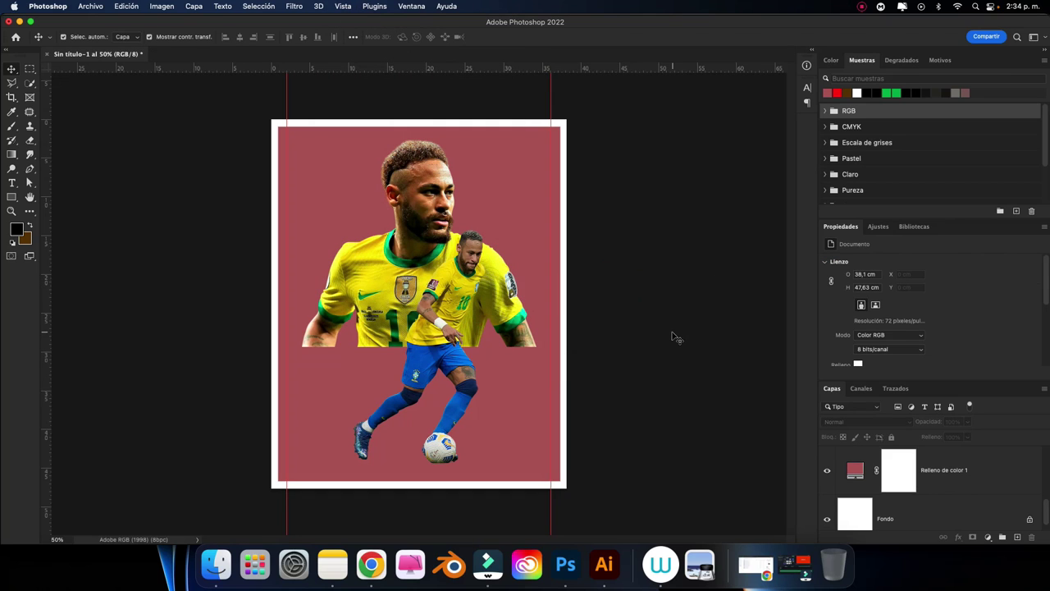
pyautogui.press('super+plus')
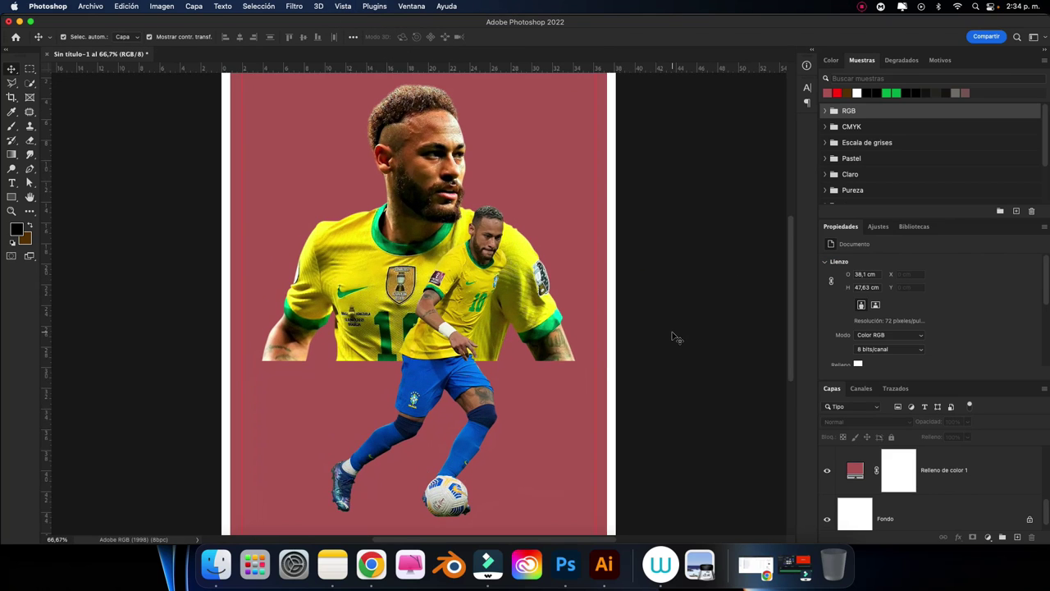
pyautogui.scroll(-2, 616, 364)
pyautogui.scroll(-2, 616, 364)
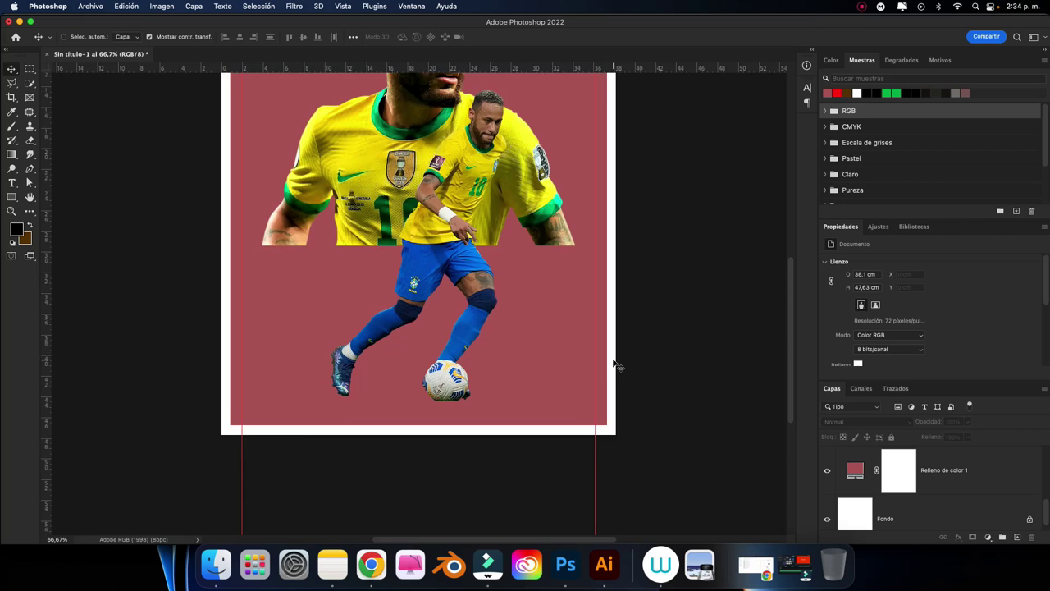
pyautogui.press('super+plus')
pyautogui.press('super+plus')
pyautogui.press('super+plus')
pyautogui.hscroll(-5, 514, 293)
pyautogui.hscroll(-6, 513, 292)
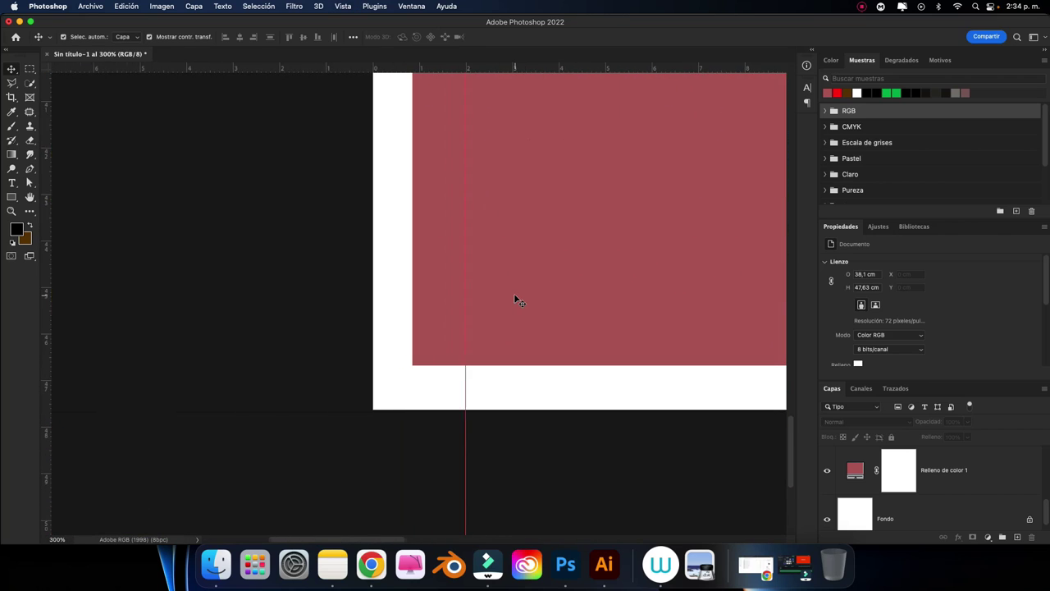
pyautogui.scroll(-1, 514, 293)
pyautogui.press('super+plus')
pyautogui.press('super+plus')
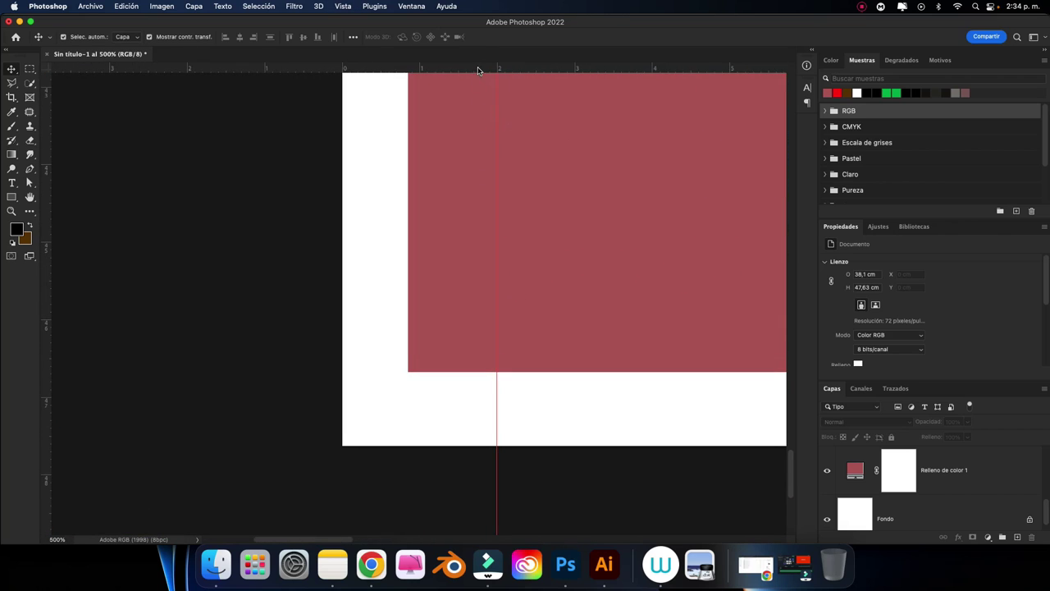
pyautogui.moveTo(477, 69); pyautogui.dragTo(464, 447)
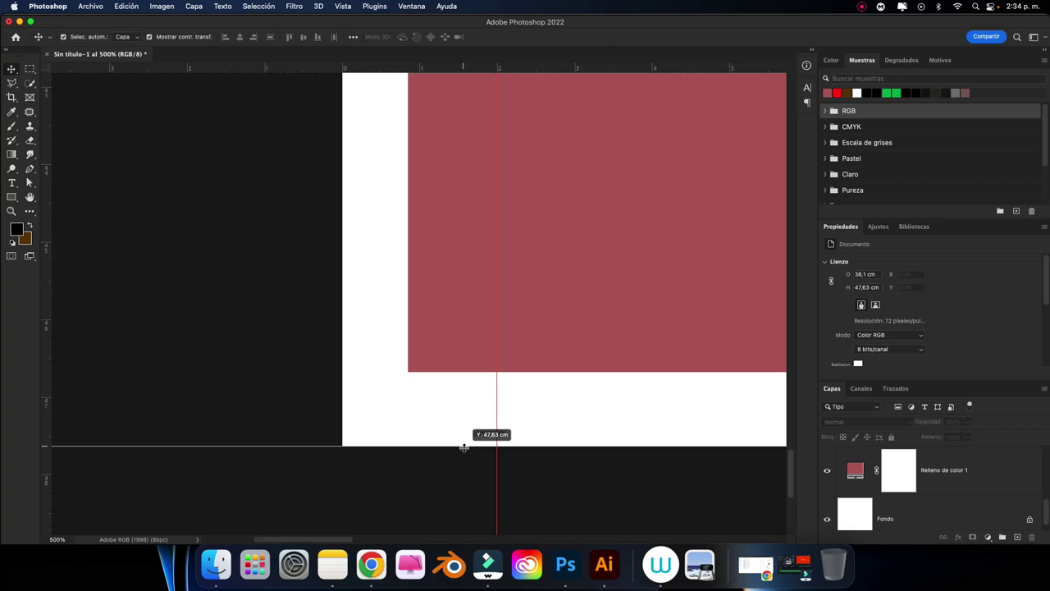
pyautogui.moveTo(464, 448); pyautogui.dragTo(451, 288)
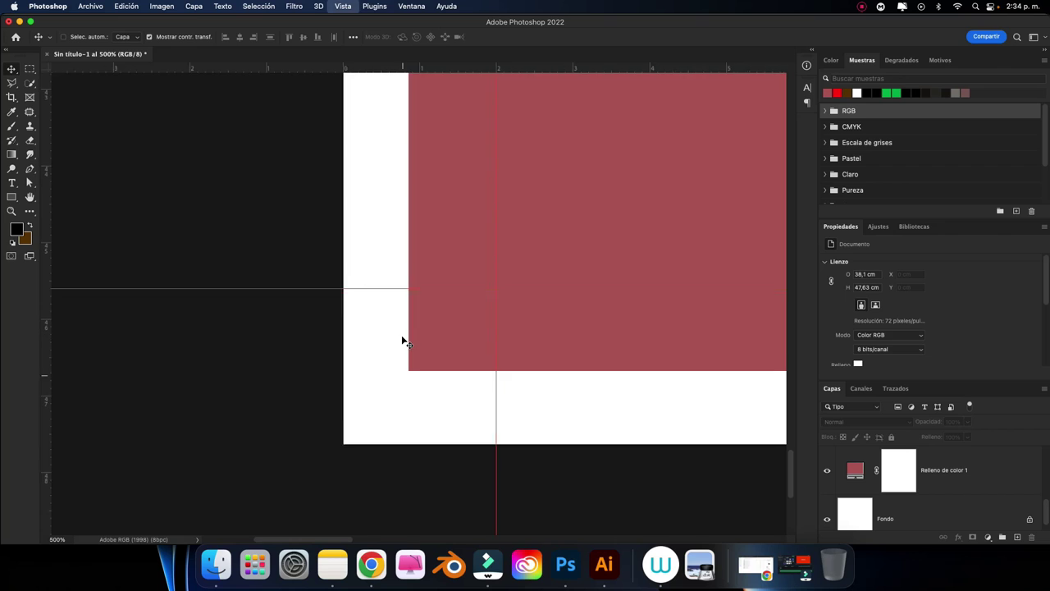
# Add a horizontal guide about 2 cm from the top and select Relleno de color 1.
pyautogui.press('super+minus')
pyautogui.press('super+minus')
pyautogui.scroll(10, 419, 344)
pyautogui.scroll(10, 424, 345)
pyautogui.scroll(-5, 424, 344)
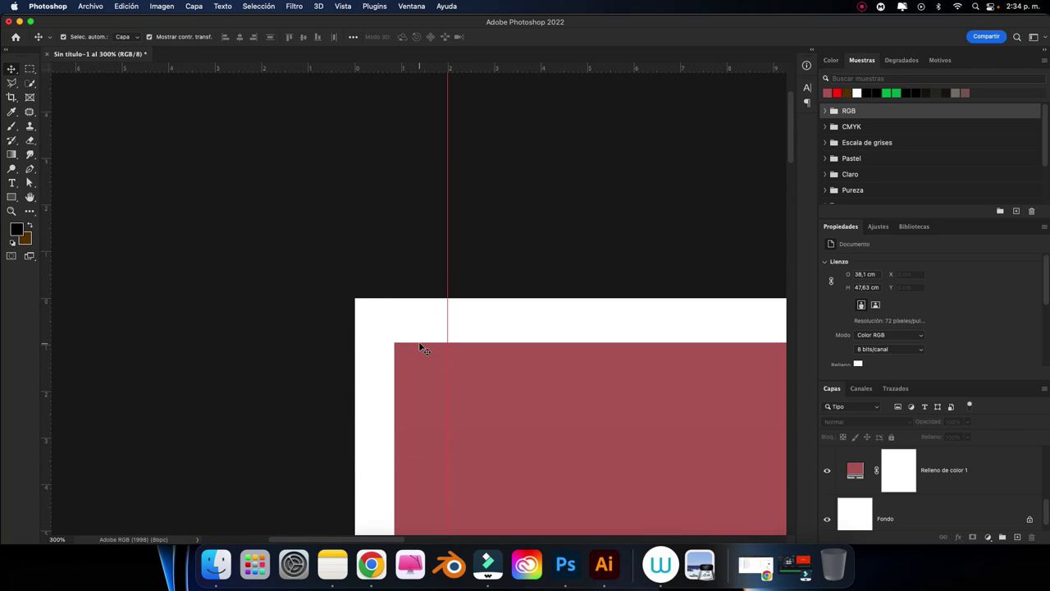
pyautogui.moveTo(450, 136); pyautogui.dragTo(449, 366)
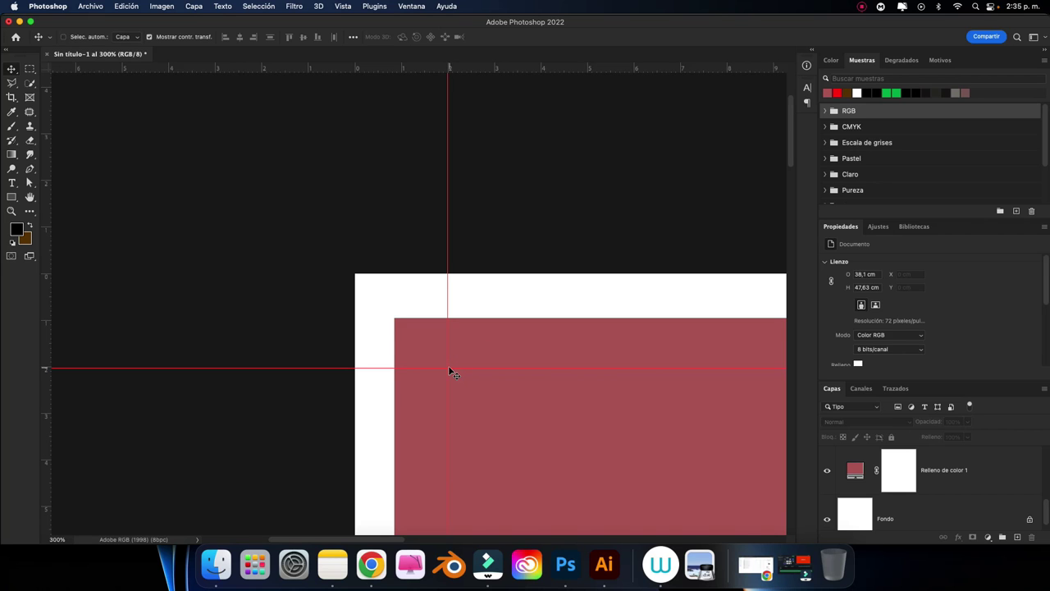
pyautogui.press('super+minus')
pyautogui.press('super+minus')
pyautogui.press('super+minus')
pyautogui.press('super+minus')
pyautogui.press('super+plus')
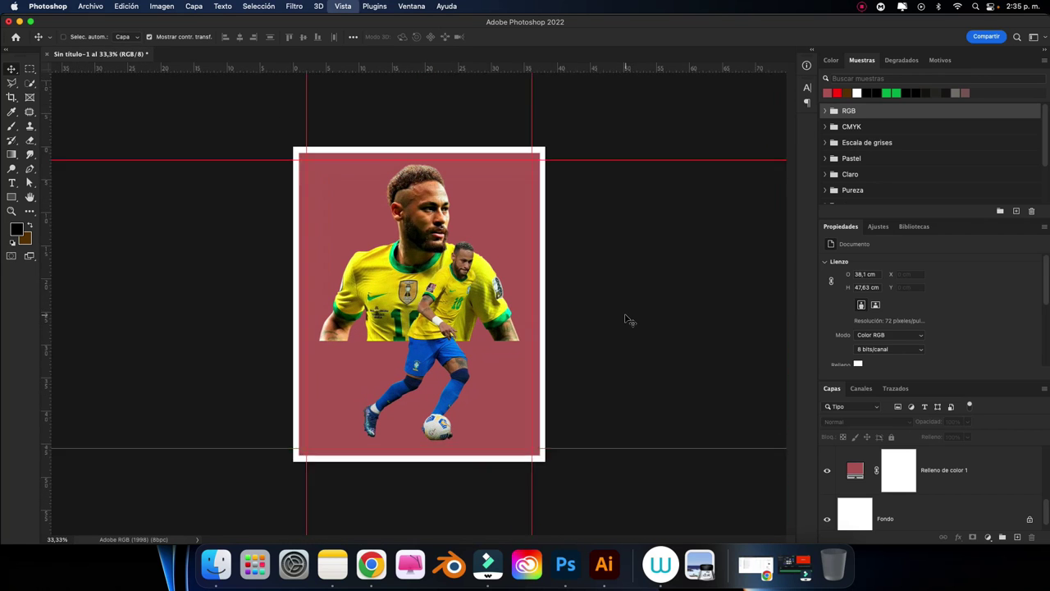
pyautogui.scroll(-1, 881, 502)
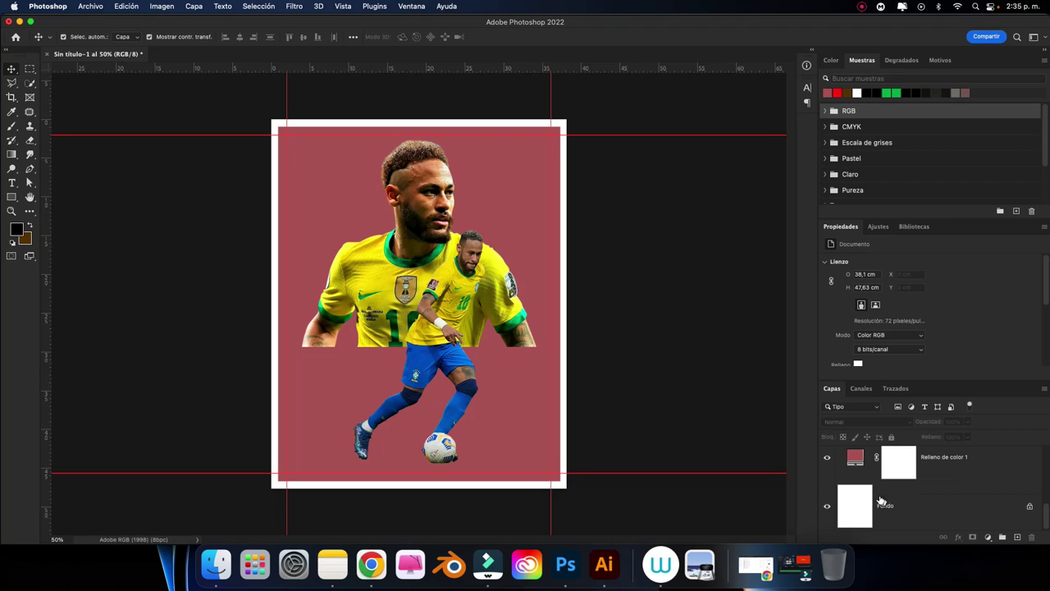
pyautogui.click(858, 456)
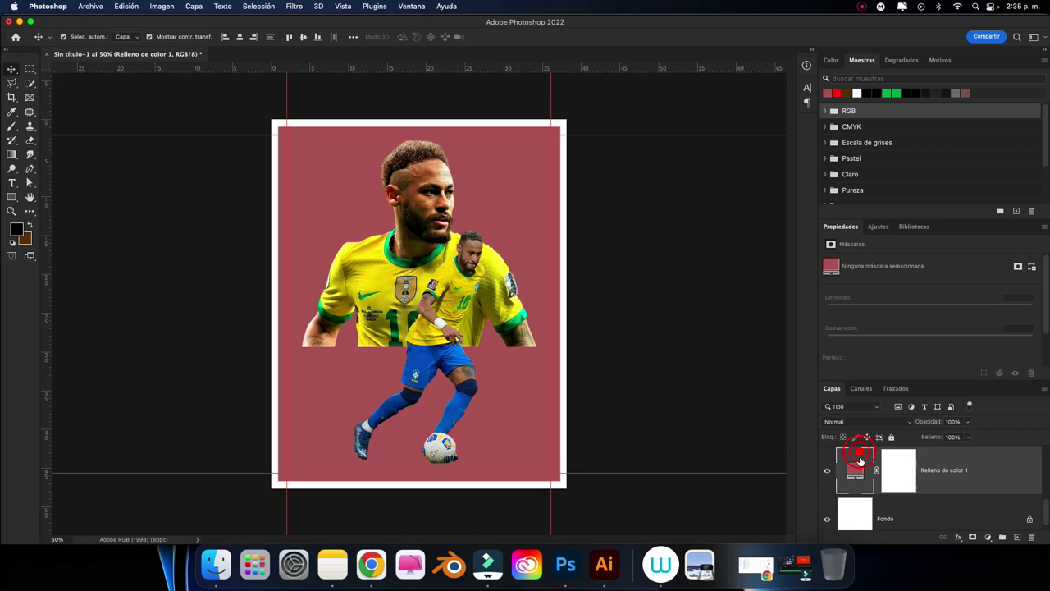
pyautogui.scroll(2, 902, 484)
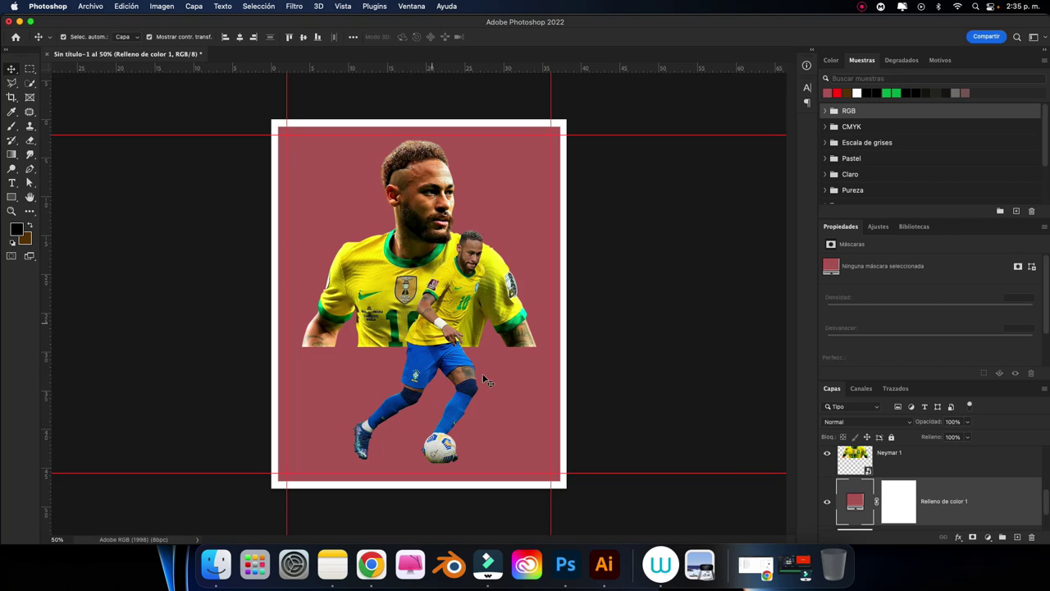
# Place Logo Brasil.png onto the card and move the crest to the right side.
pyautogui.click(215, 571)
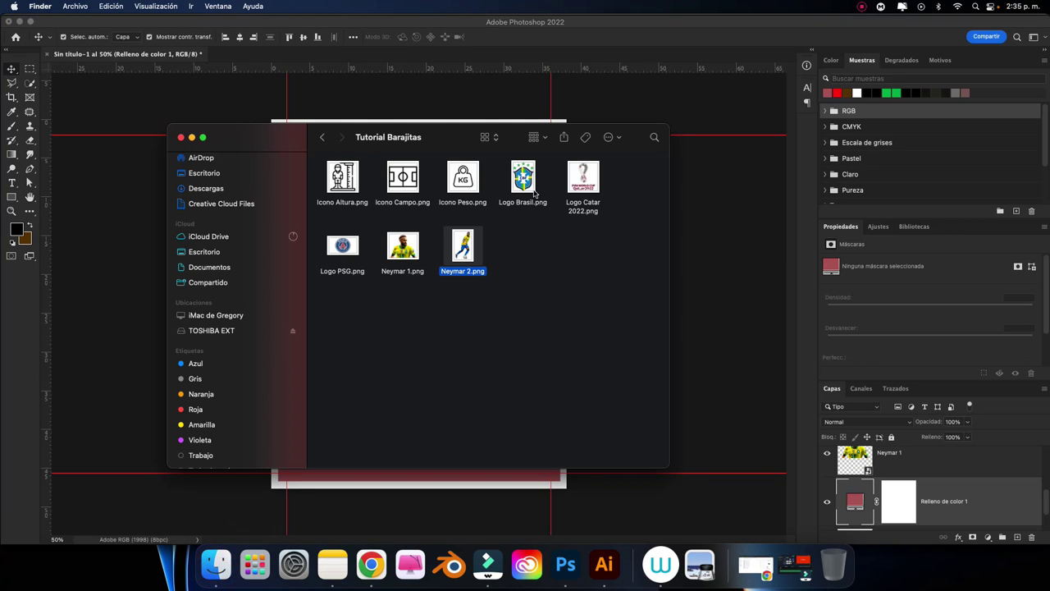
pyautogui.moveTo(534, 194); pyautogui.dragTo(479, 499)
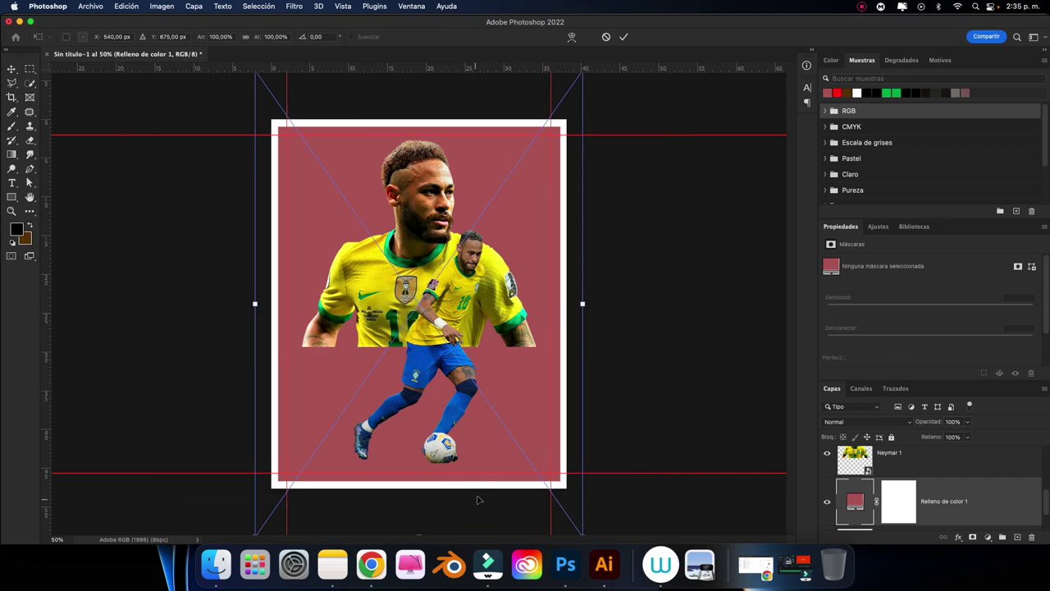
pyautogui.press('super+minus')
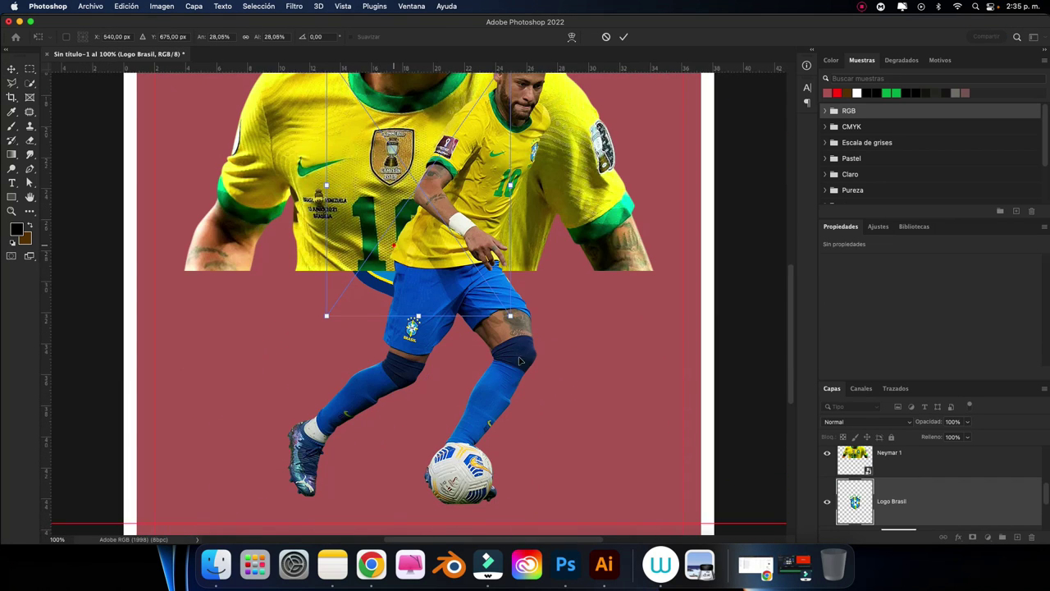
pyautogui.moveTo(519, 361); pyautogui.dragTo(722, 511)
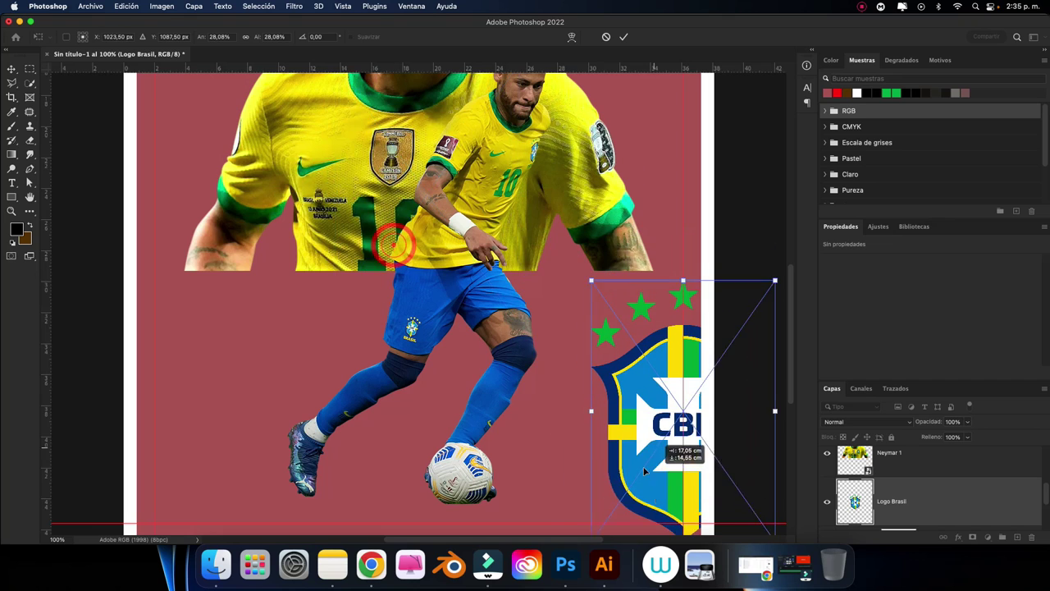
pyautogui.scroll(-5, 722, 124)
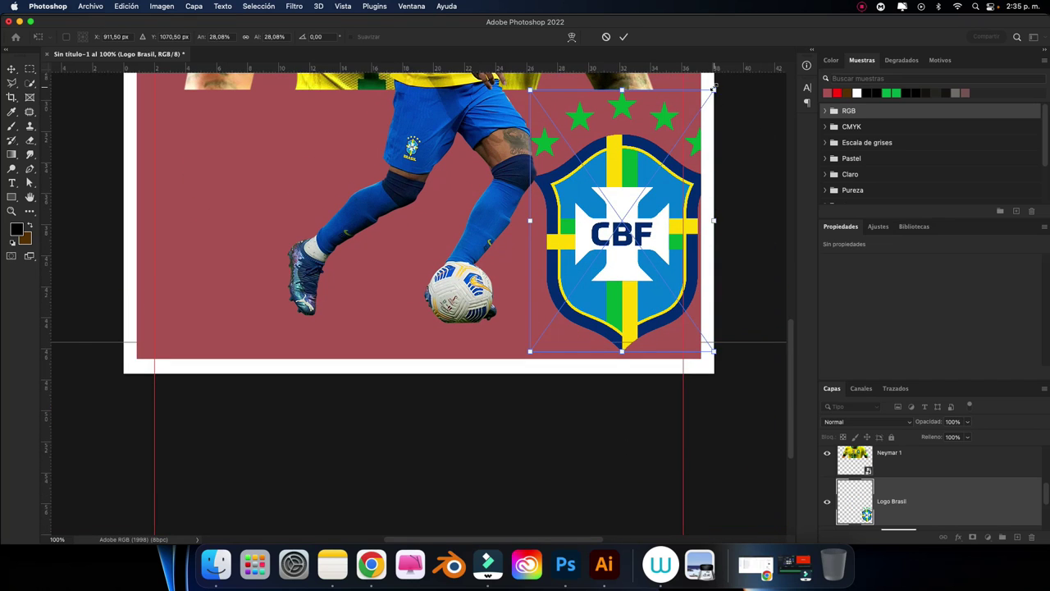
# Shrink the CBF crest and set it on the lower right beside the ball.
pyautogui.moveTo(714, 86); pyautogui.dragTo(625, 130)
pyautogui.press('super+plus')
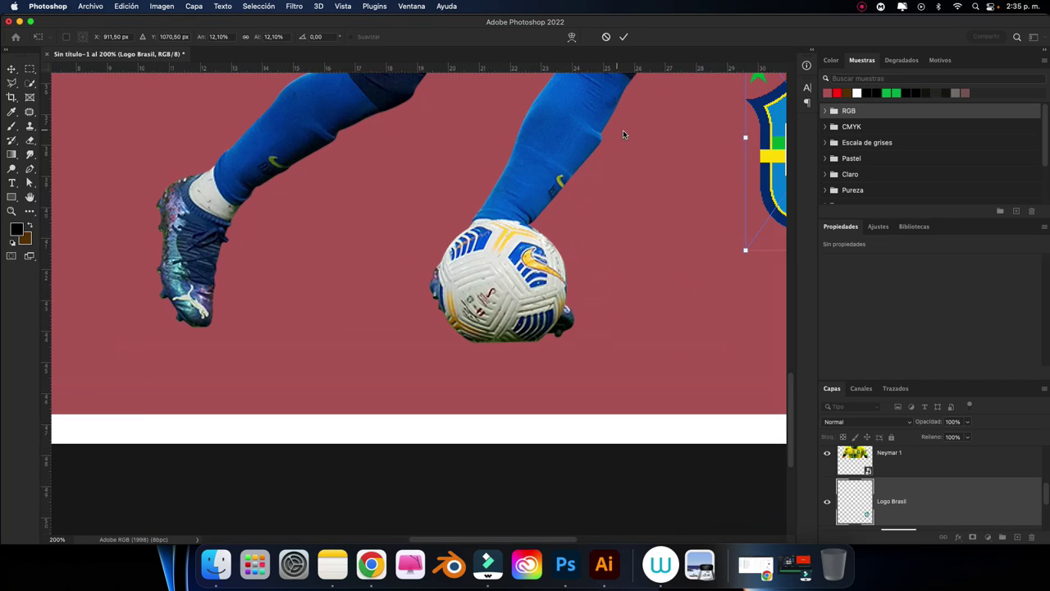
pyautogui.hscroll(8, 623, 134)
pyautogui.scroll(2, 623, 133)
pyautogui.moveTo(512, 267)
pyautogui.mouseDown()
pyautogui.moveTo(512, 295)
pyautogui.moveTo(550, 328)
pyautogui.mouseUp()
pyautogui.click(624, 37)
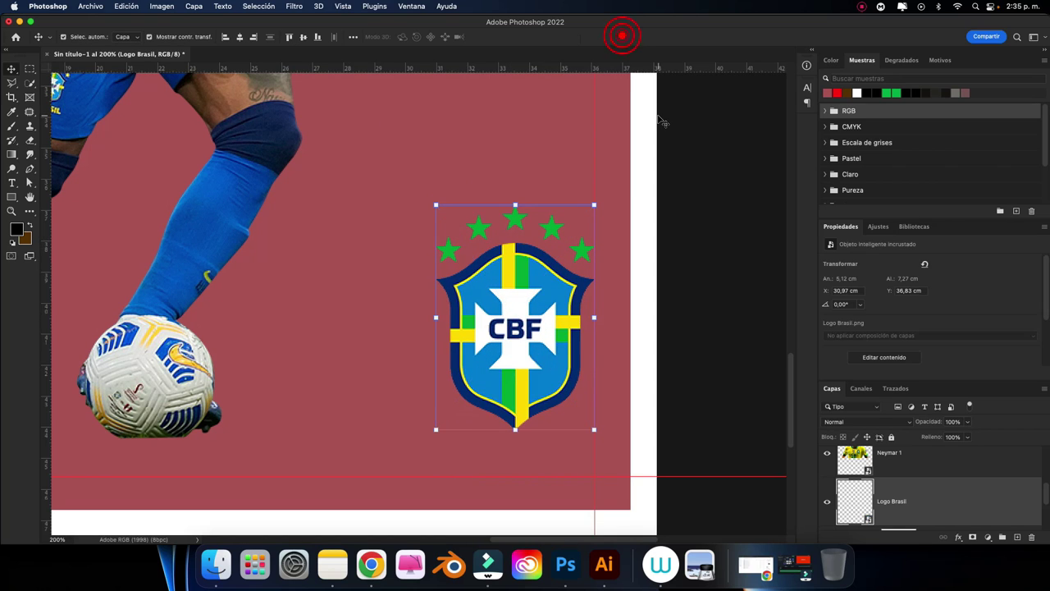
pyautogui.press('super+minus')
pyautogui.click(656, 197)
pyautogui.press('super+plus')
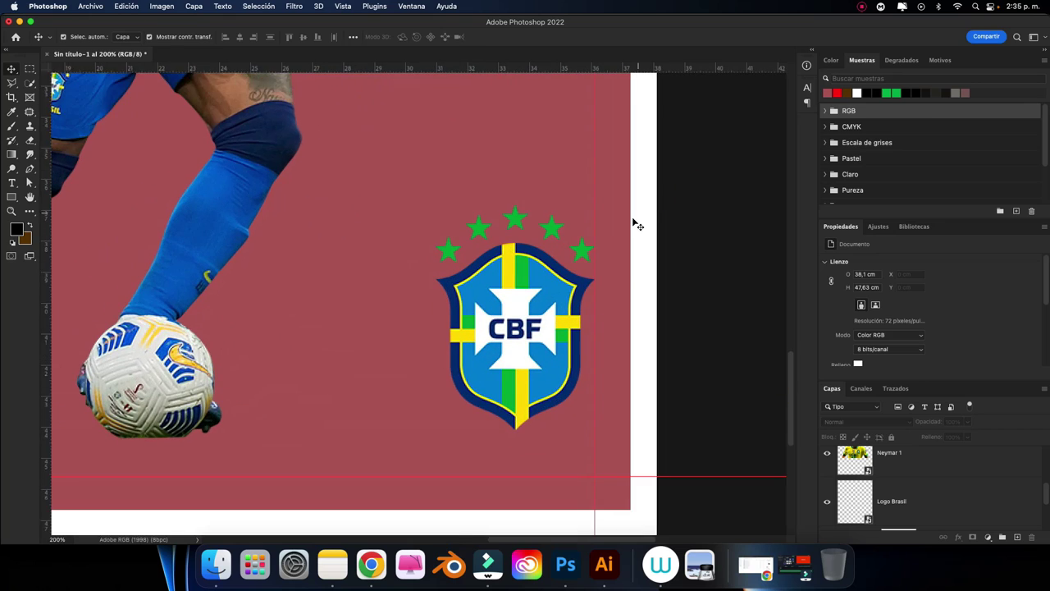
pyautogui.click(14, 183)
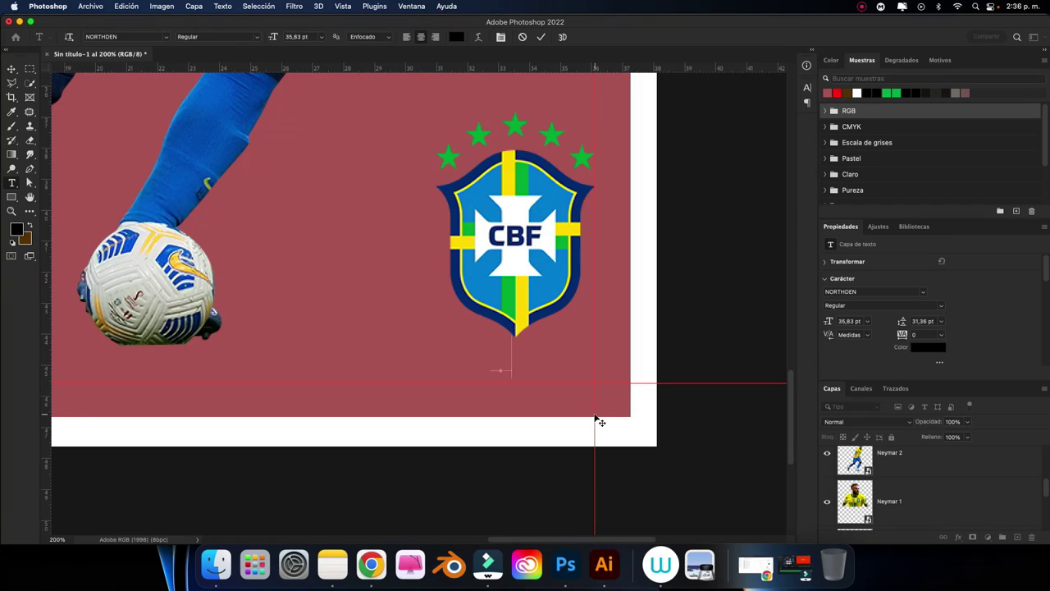
# Finish the BRASIL caption and centre it horizontally under the CBF crest.
pyautogui.write('BRASIL')
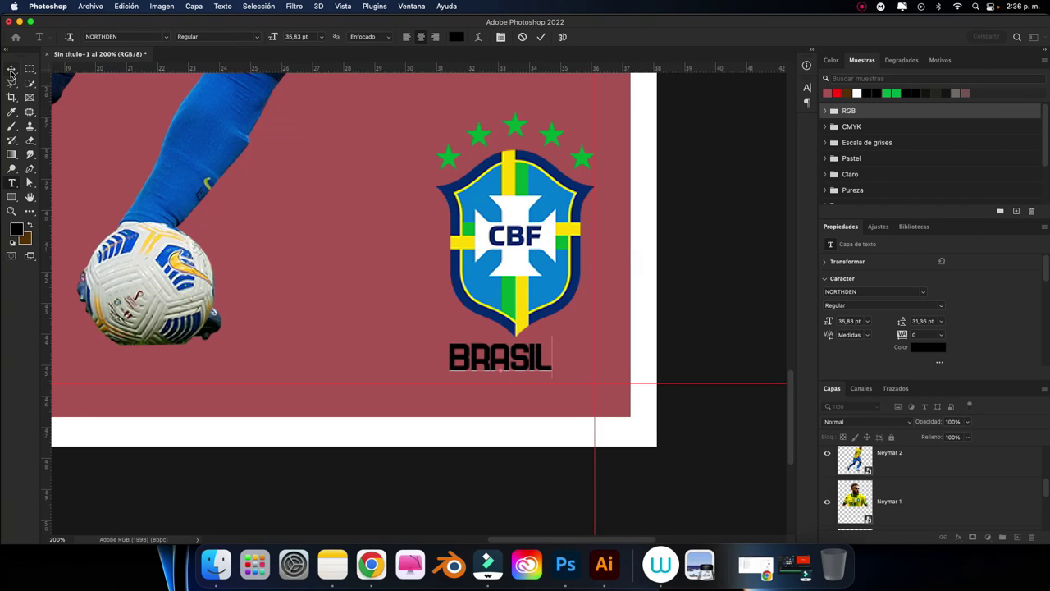
pyautogui.click(12, 72)
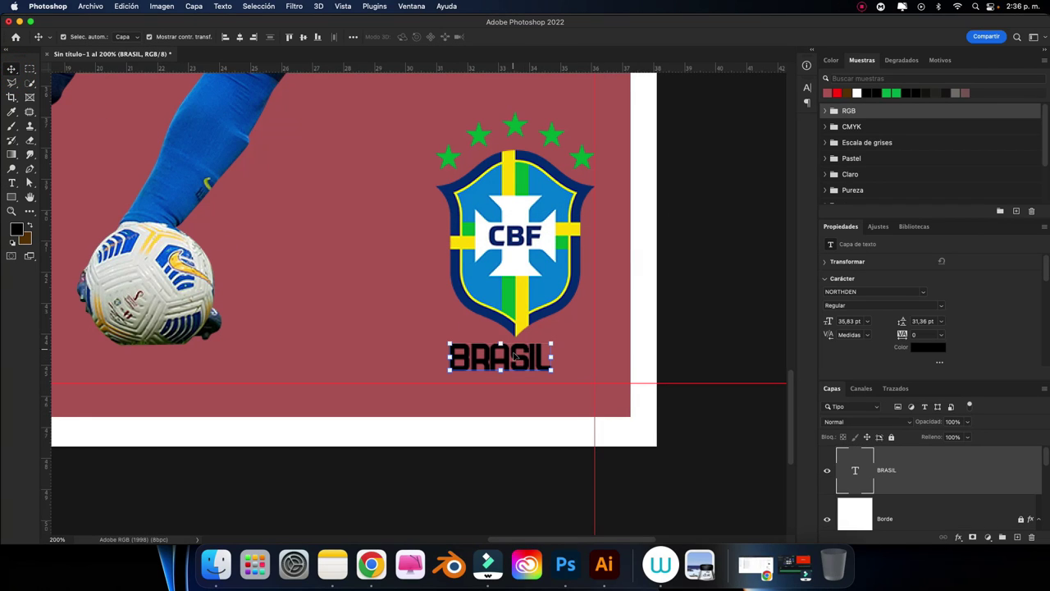
pyautogui.moveTo(514, 355); pyautogui.dragTo(553, 361)
pyautogui.keyDown('shift'); pyautogui.click(536, 221); pyautogui.keyUp('shift')
pyautogui.click(353, 37)
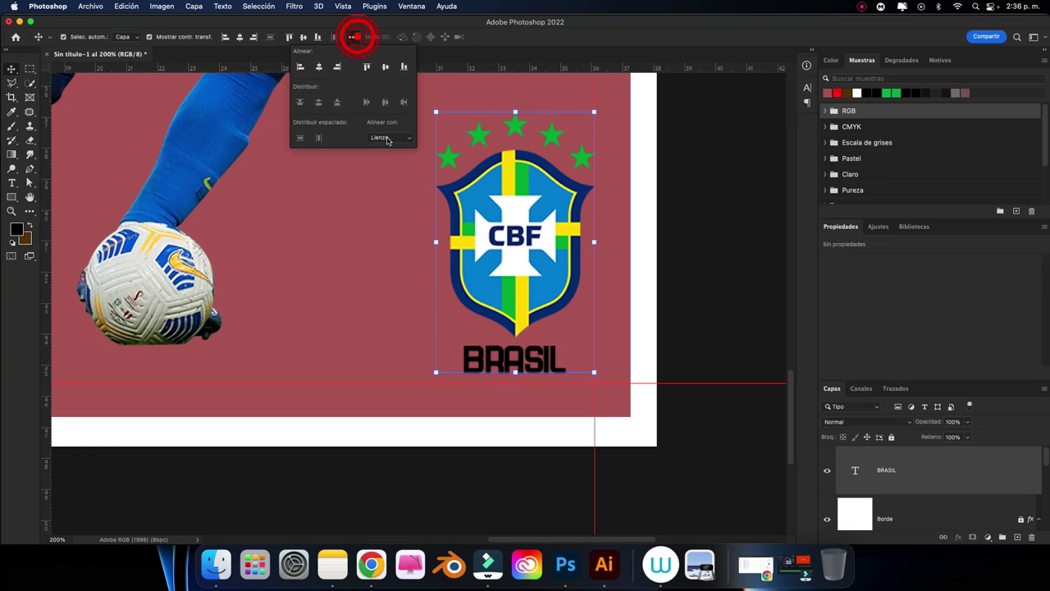
pyautogui.click(238, 37)
# Move the crest and BRASIL caption together about 0.35 cm down.
pyautogui.click(752, 280)
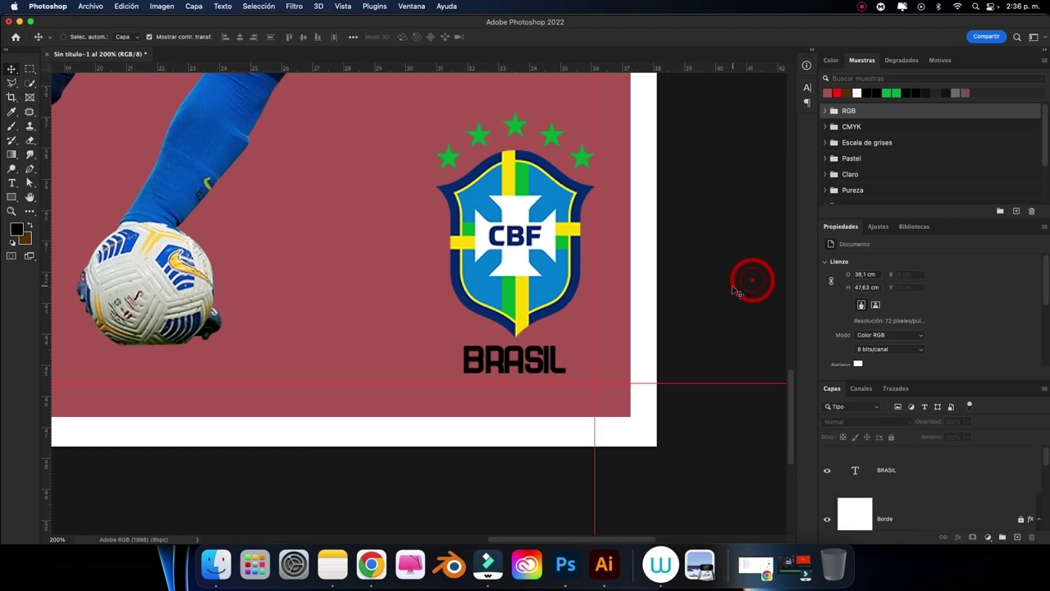
pyautogui.click(554, 367)
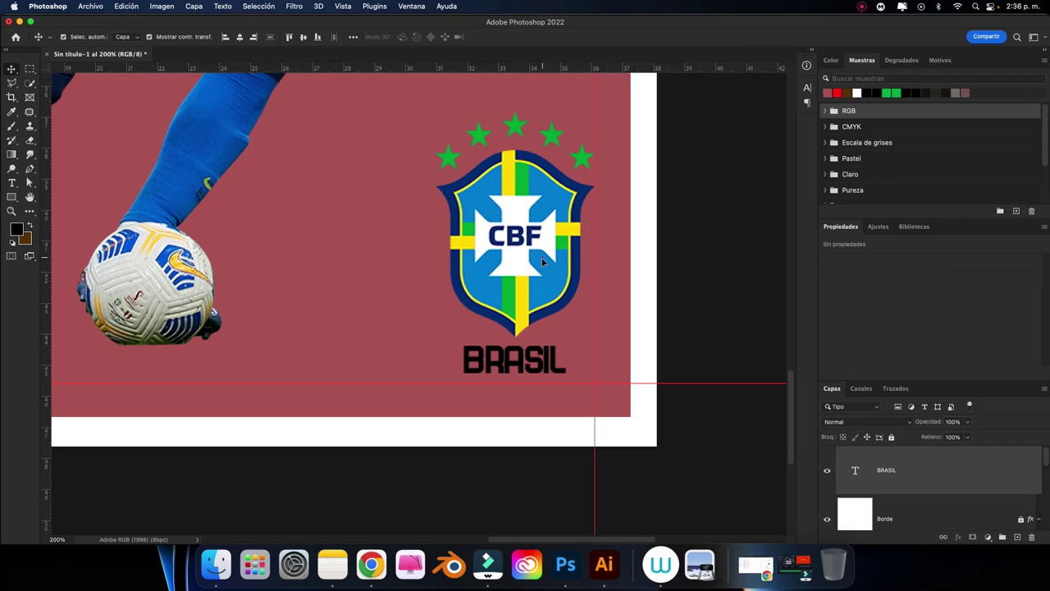
pyautogui.moveTo(541, 257); pyautogui.dragTo(541, 270)
pyautogui.click(747, 297)
pyautogui.scroll(-3, 744, 298)
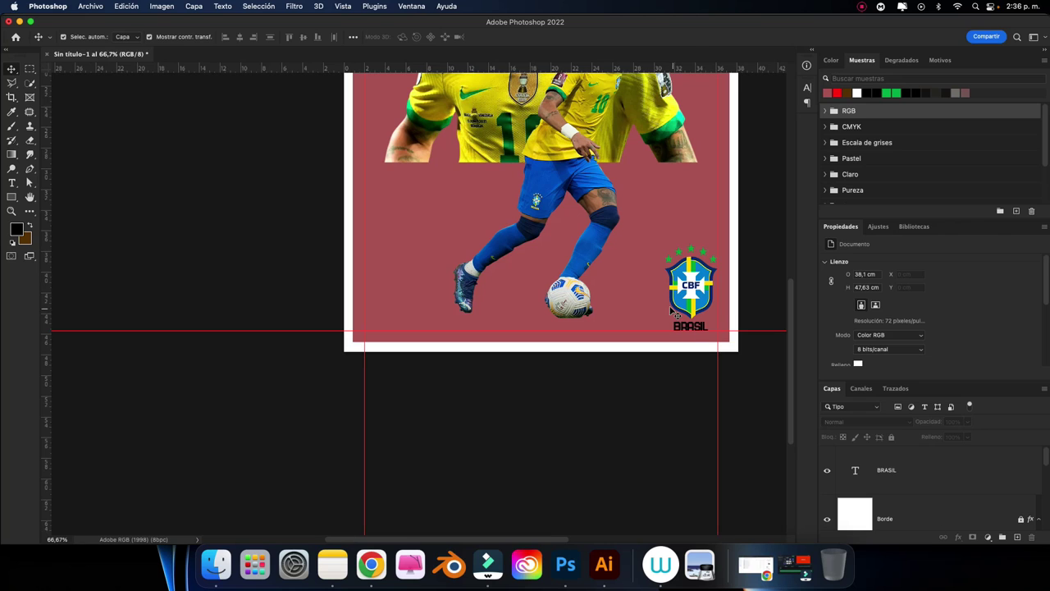
# Place Logo Catar 2022.png onto the card, shrinking it toward the lower left.
pyautogui.click(687, 288)
pyautogui.click(216, 564)
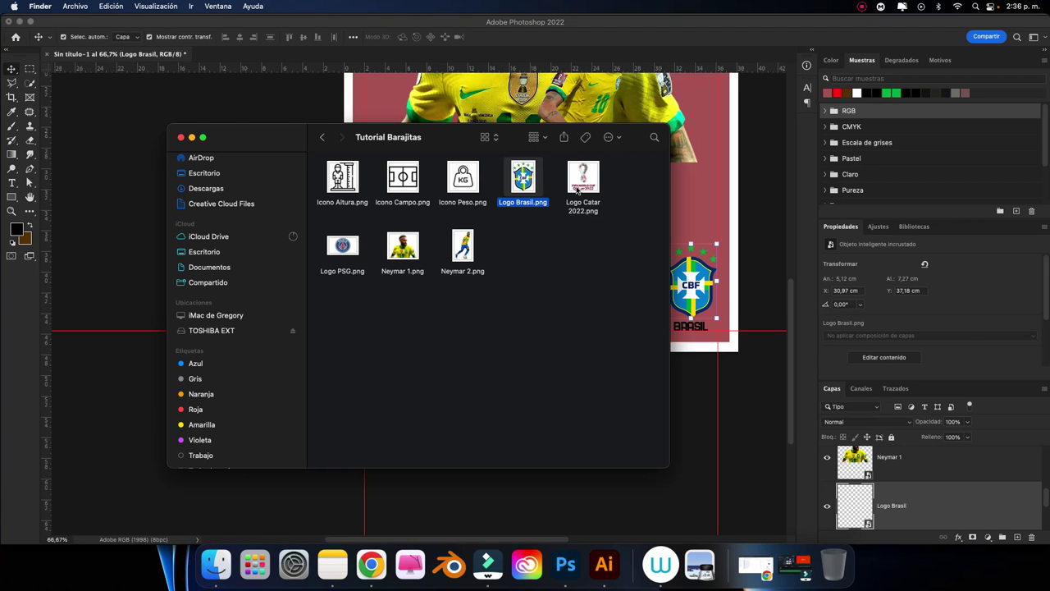
pyautogui.moveTo(577, 190); pyautogui.dragTo(691, 405)
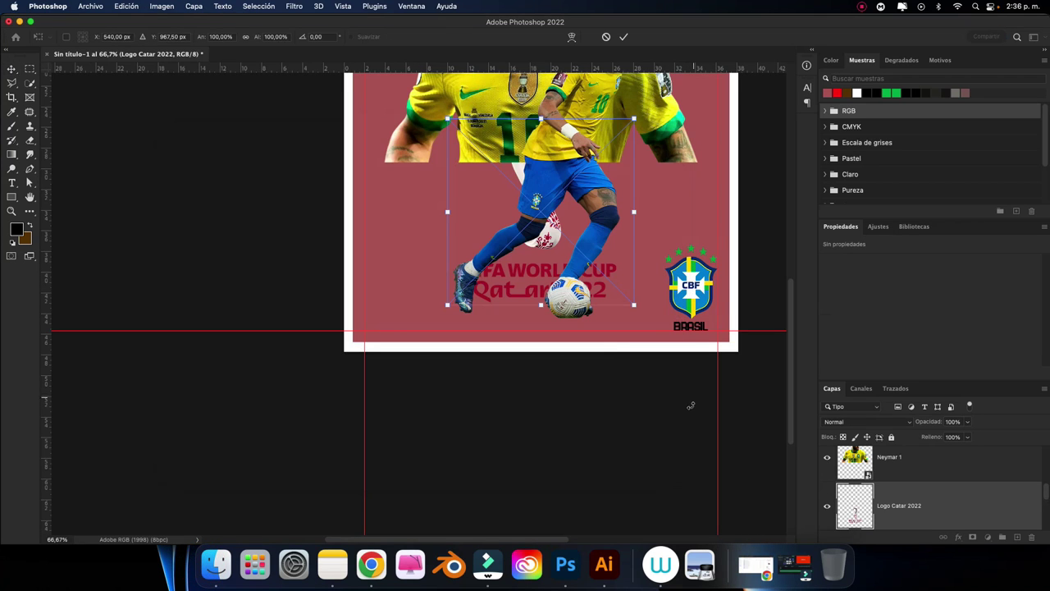
pyautogui.moveTo(509, 179); pyautogui.dragTo(424, 225)
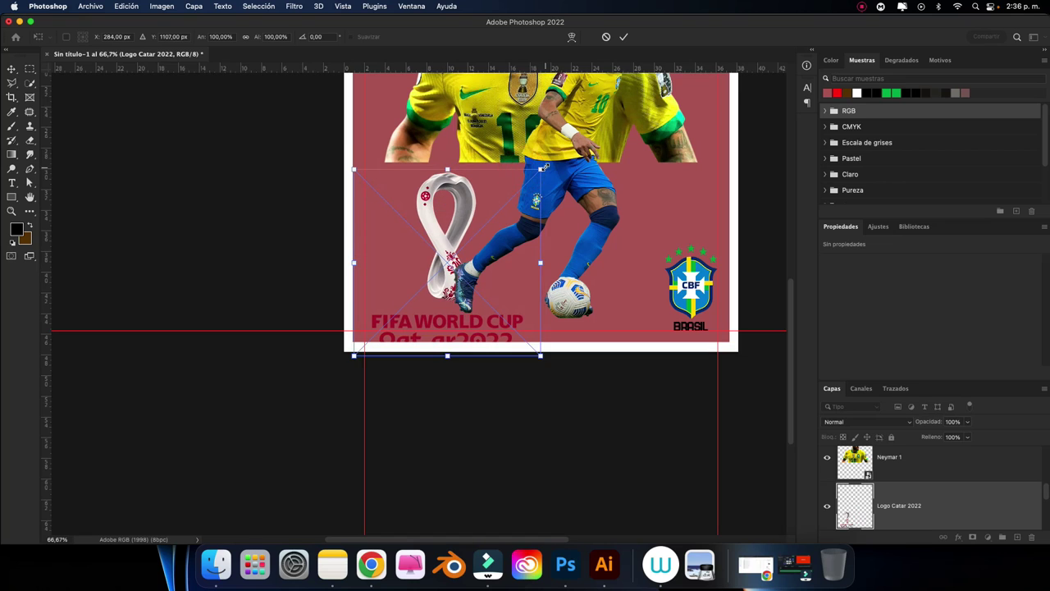
pyautogui.moveTo(547, 166); pyautogui.dragTo(468, 190)
pyautogui.press('super+plus')
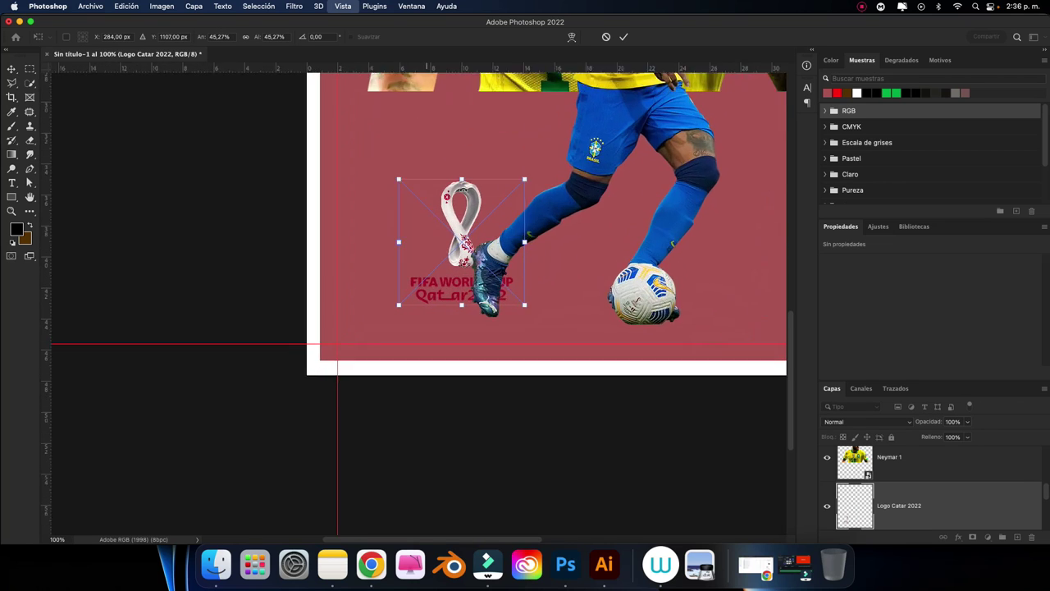
pyautogui.press('super+plus')
pyautogui.press('super+plus')
pyautogui.press('super+minus')
# Scale the Qatar logo to about a third and fit it into the bottom-left corner.
pyautogui.moveTo(501, 214); pyautogui.dragTo(375, 291)
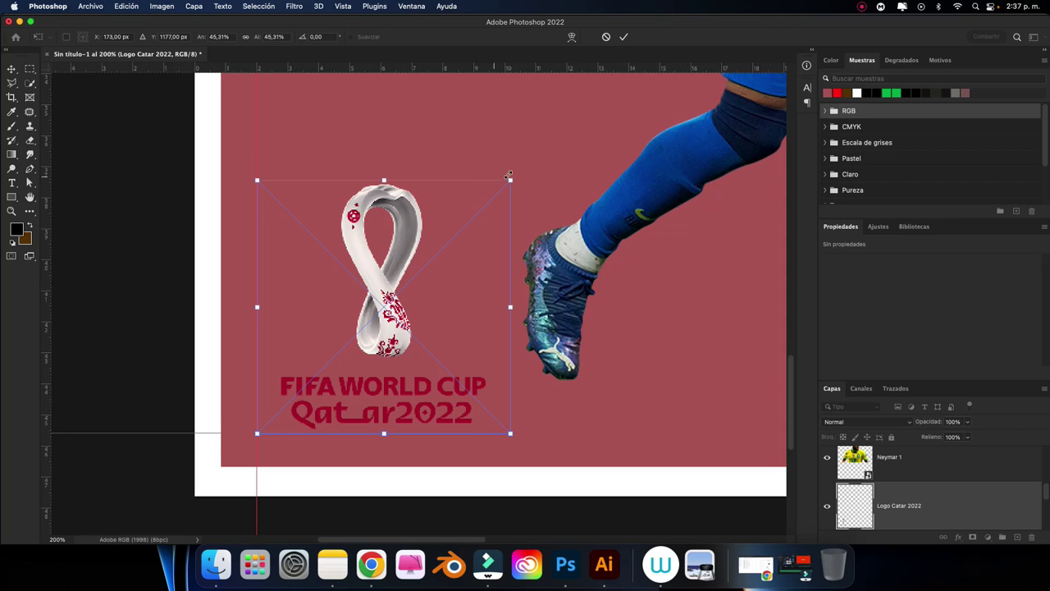
pyautogui.moveTo(511, 179)
pyautogui.mouseDown()
pyautogui.moveTo(409, 186)
pyautogui.moveTo(394, 192)
pyautogui.moveTo(392, 219)
pyautogui.mouseUp()
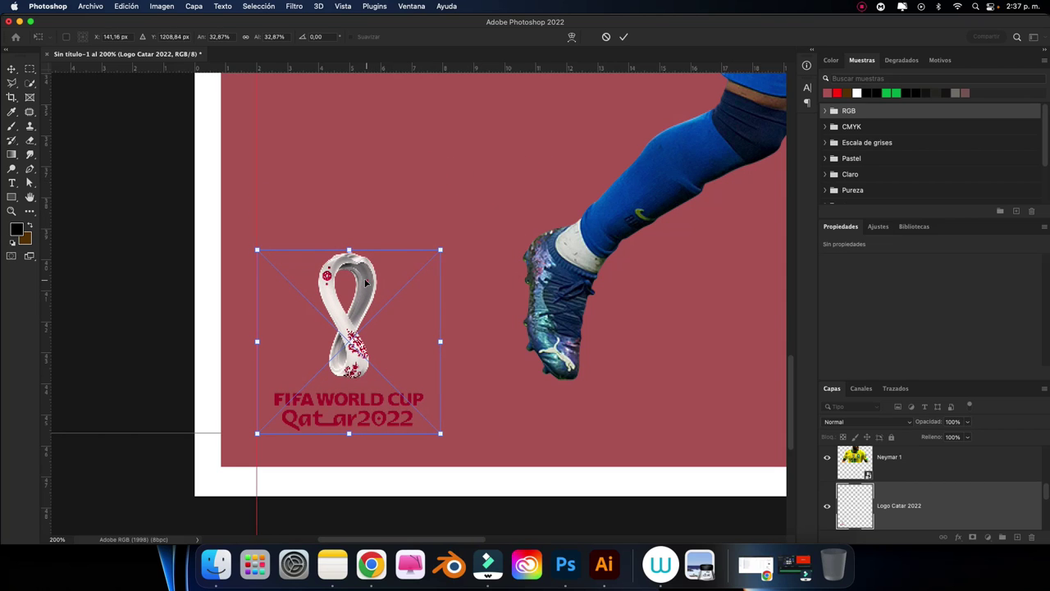
pyautogui.moveTo(366, 283); pyautogui.dragTo(349, 283)
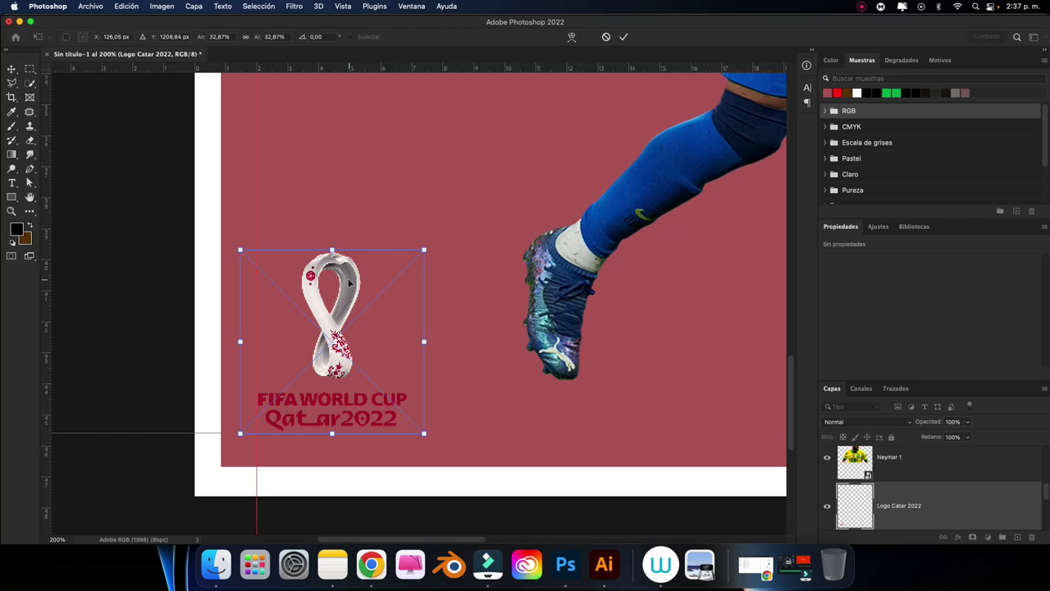
pyautogui.hotkey('ctrl', '+')
pyautogui.moveTo(333, 238)
pyautogui.mouseDown()
pyautogui.moveTo(332, 259)
pyautogui.moveTo(332, 244)
pyautogui.mouseUp()
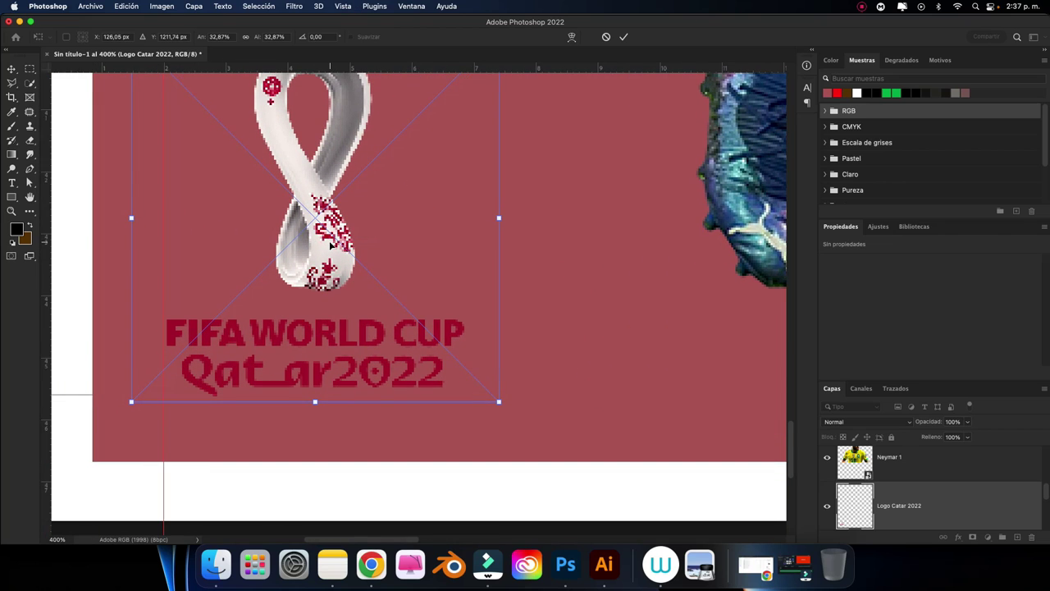
pyautogui.press('Left')
pyautogui.press('Left')
pyautogui.press('Up')
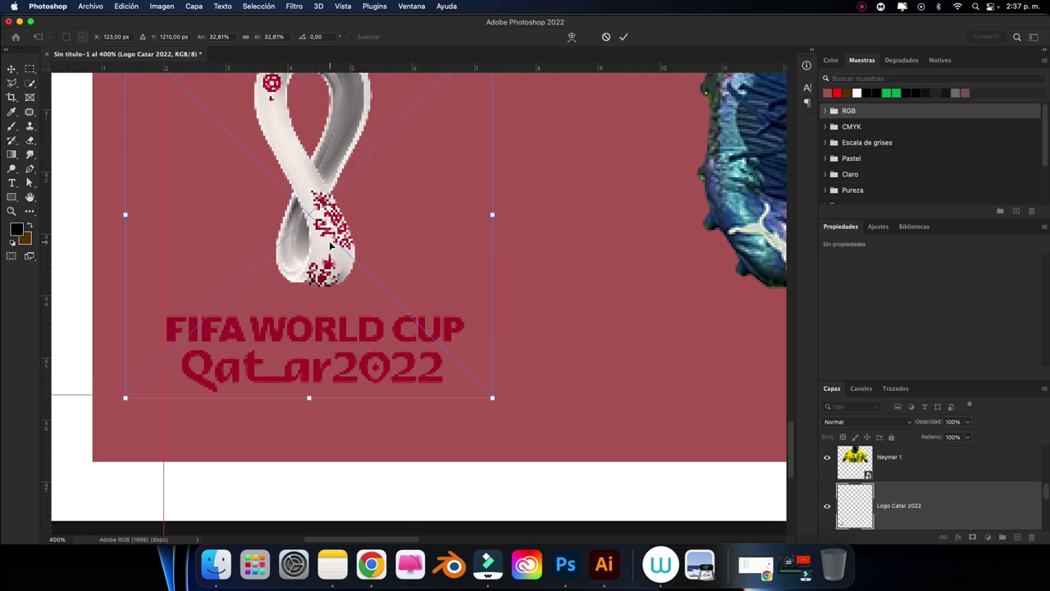
pyautogui.press('Right')
pyautogui.press('Right')
pyautogui.hotkey('ctrl', '-')
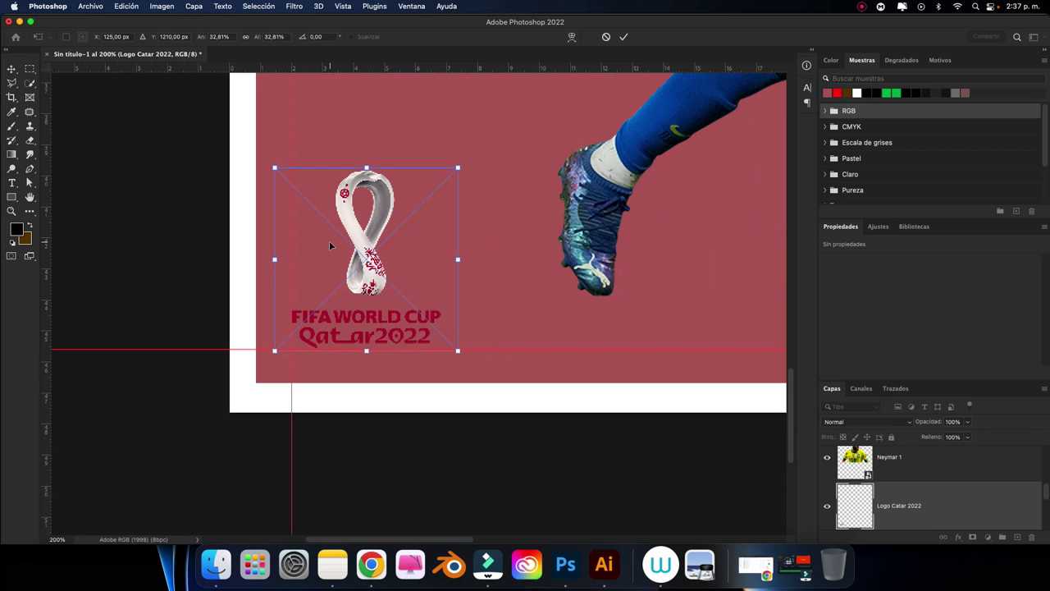
pyautogui.click(623, 37)
pyautogui.hotkey('ctrl', '0')
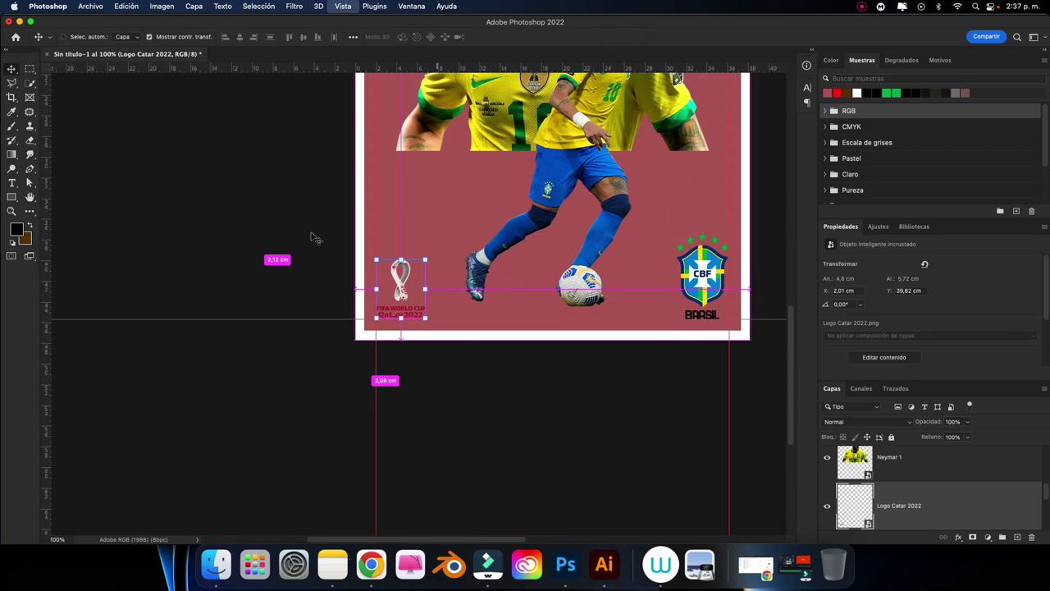
pyautogui.scroll(2, 449, 238)
# Sample the CBF crest's yellow stripe with the Eyedropper as the foreground colour.
pyautogui.click(680, 244)
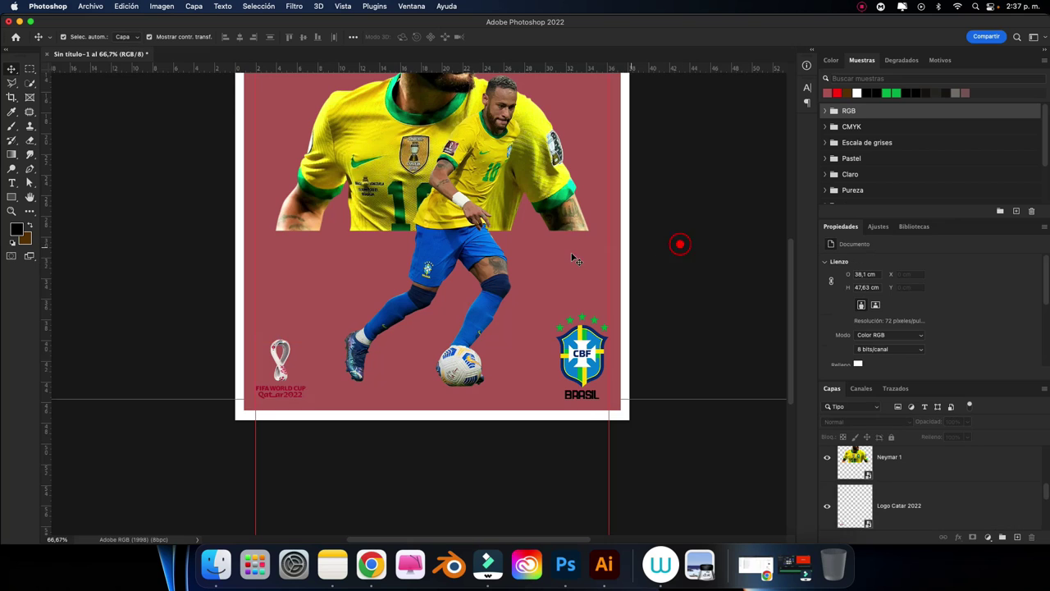
pyautogui.scroll(4, 569, 255)
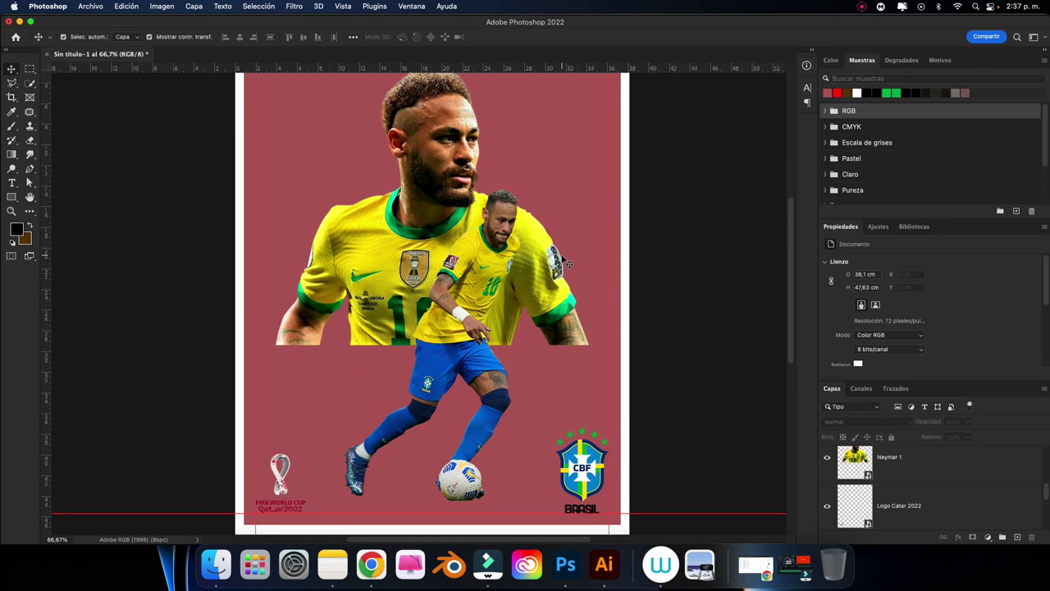
pyautogui.scroll(2, 628, 420)
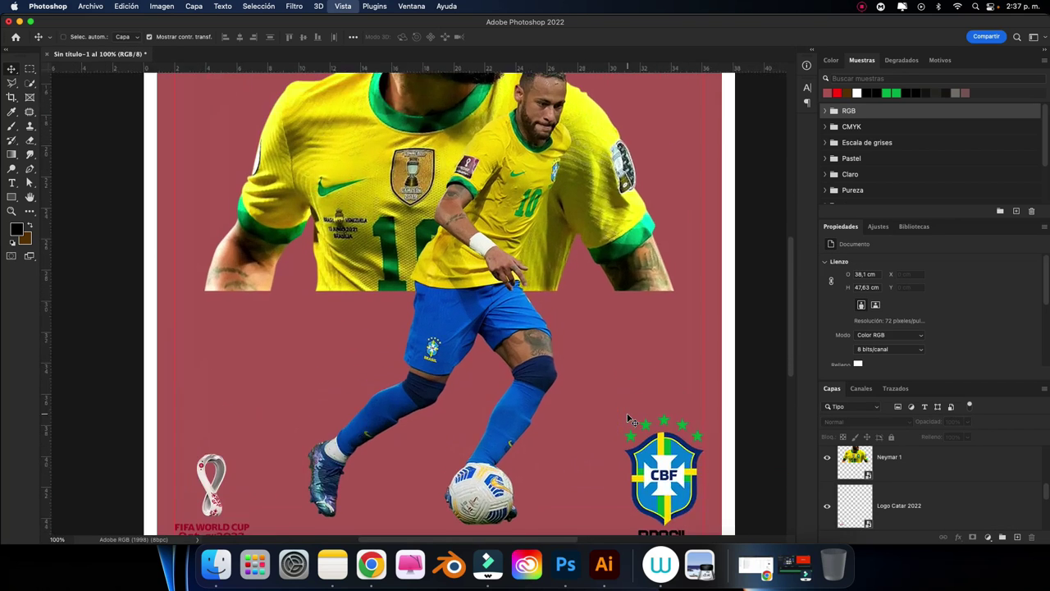
pyautogui.scroll(3, 623, 414)
pyautogui.hscroll(5, 611, 402)
pyautogui.hscroll(2, 609, 387)
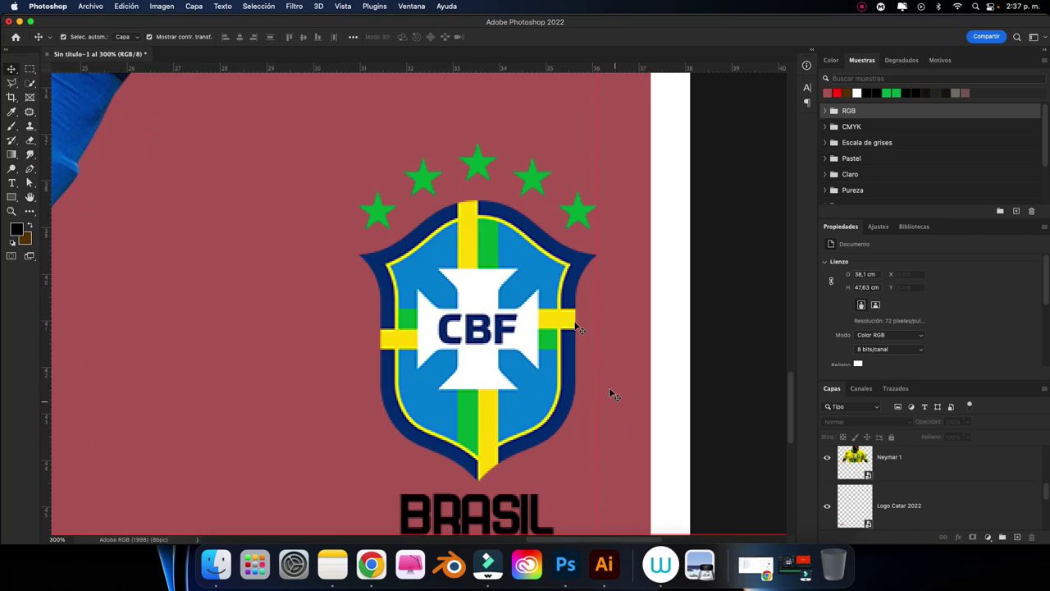
pyautogui.press('i')
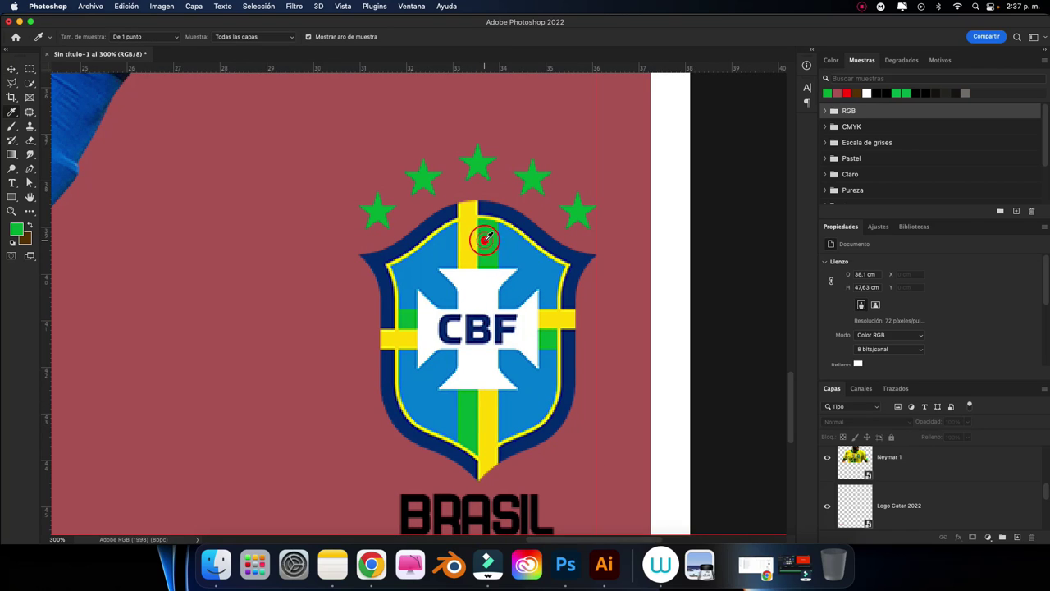
pyautogui.click(12, 69)
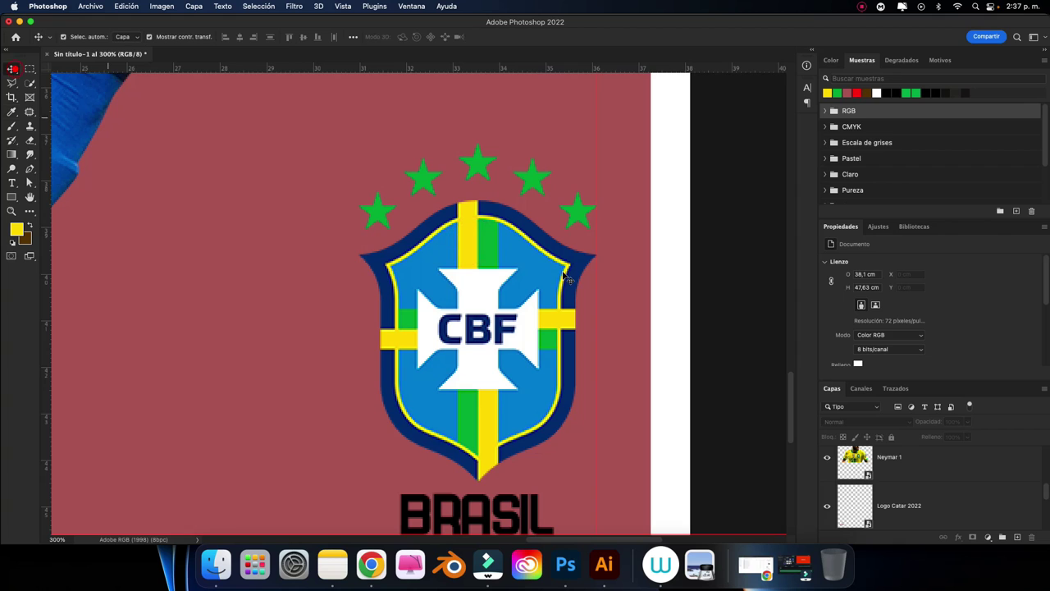
pyautogui.press('super+minus')
pyautogui.press('super+minus')
pyautogui.press('super+minus')
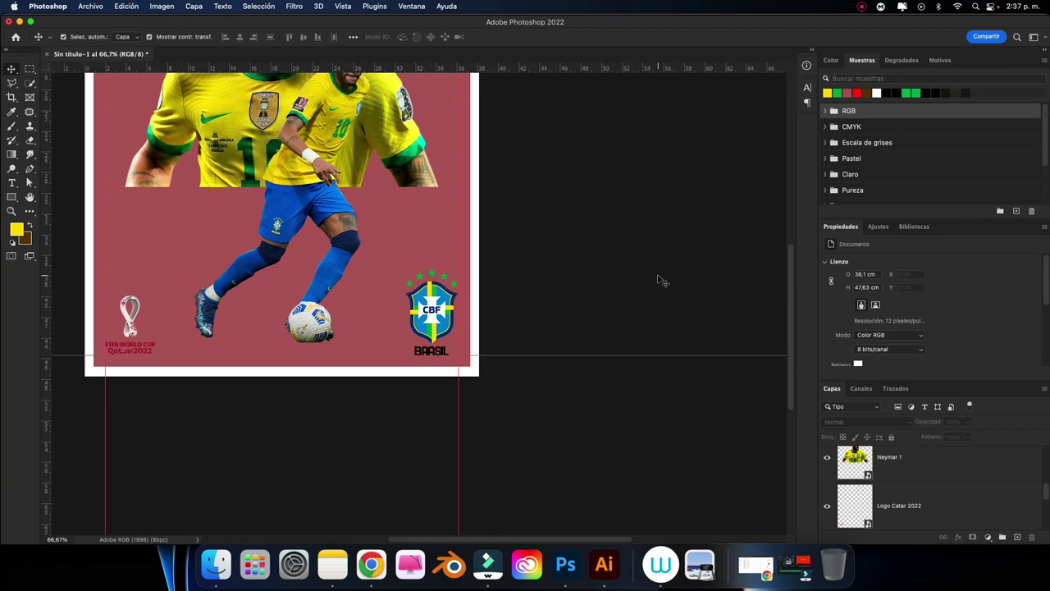
pyautogui.scroll(-3, 865, 507)
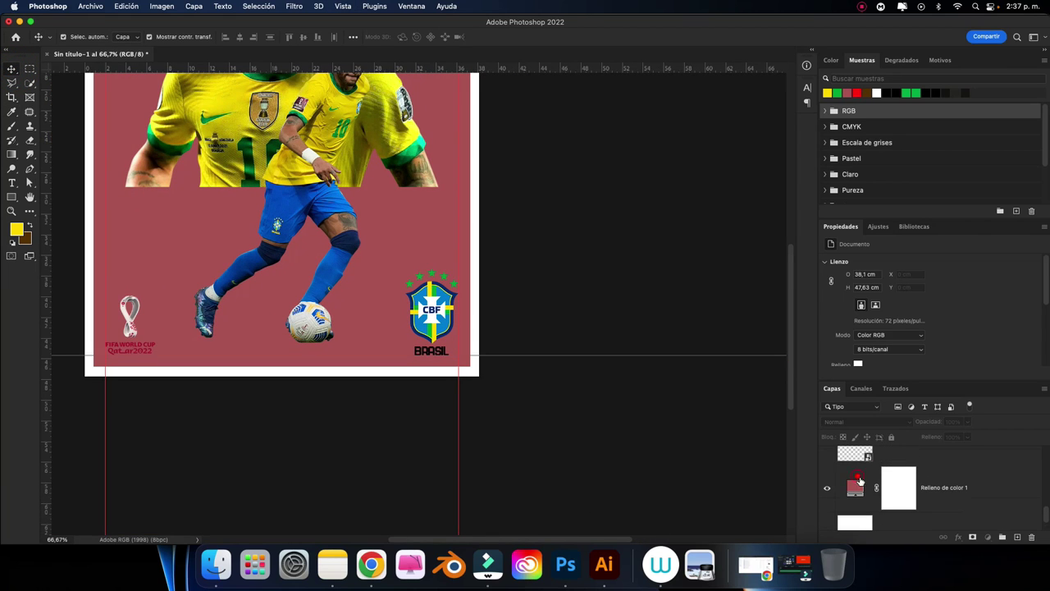
# Add a Gradient Fill layer above Relleno de color 1, starting from the black-to-white preset.
pyautogui.click(855, 485)
pyautogui.click(987, 536)
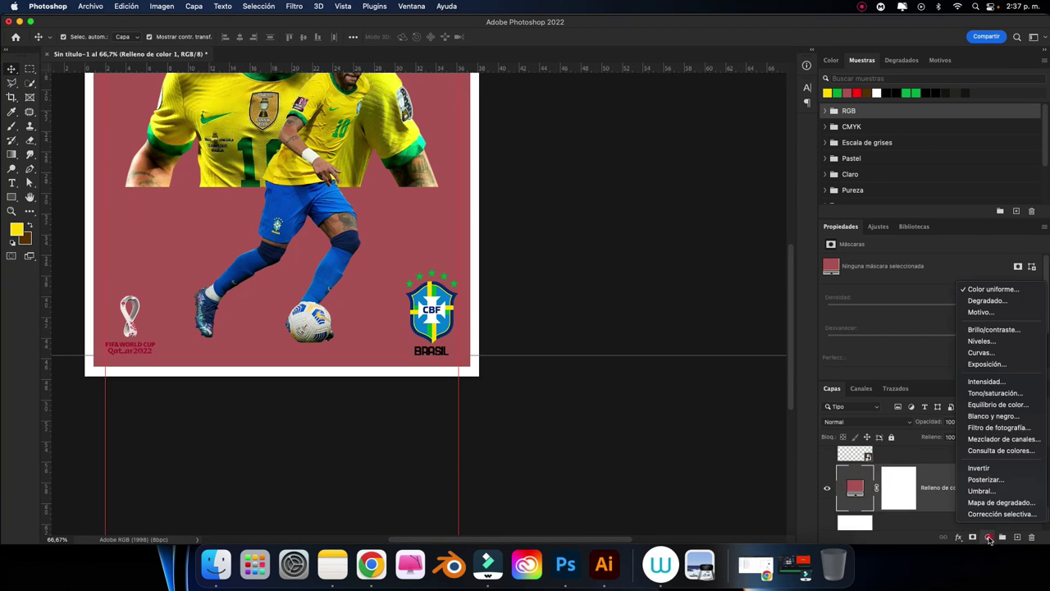
pyautogui.click(985, 304)
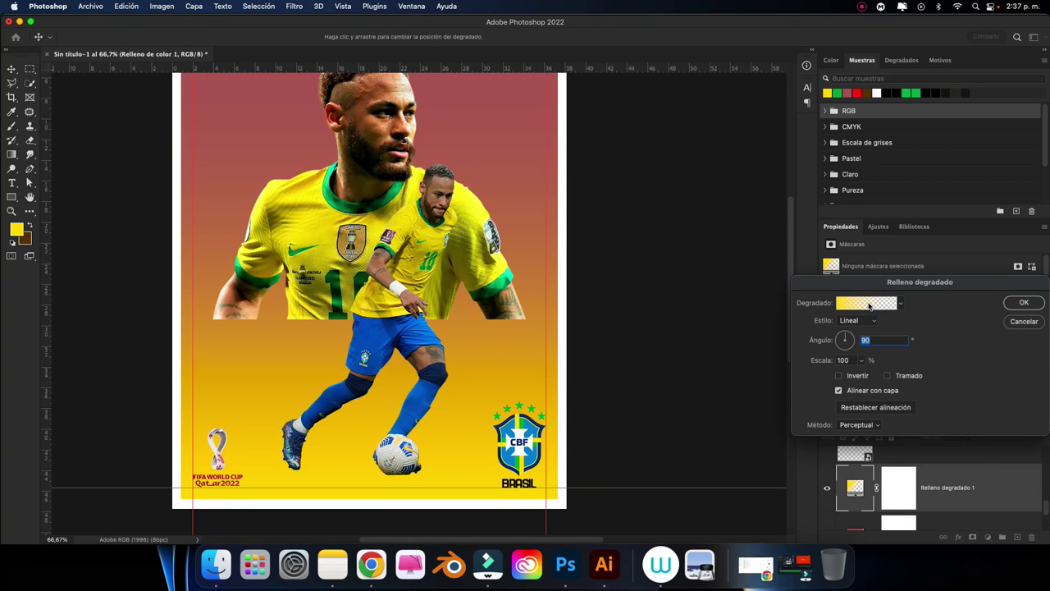
pyautogui.click(869, 303)
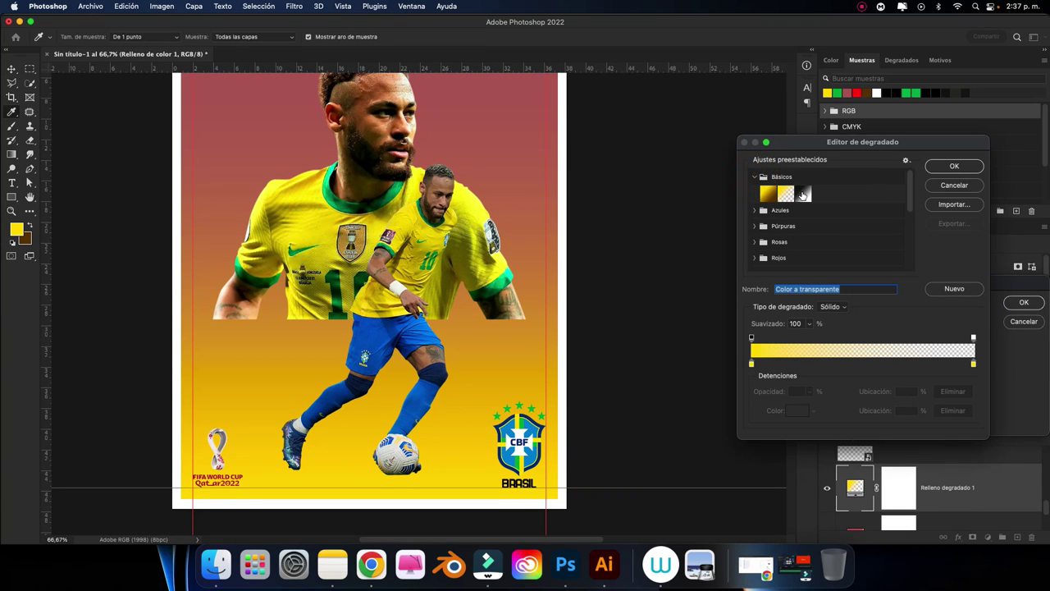
pyautogui.click(803, 194)
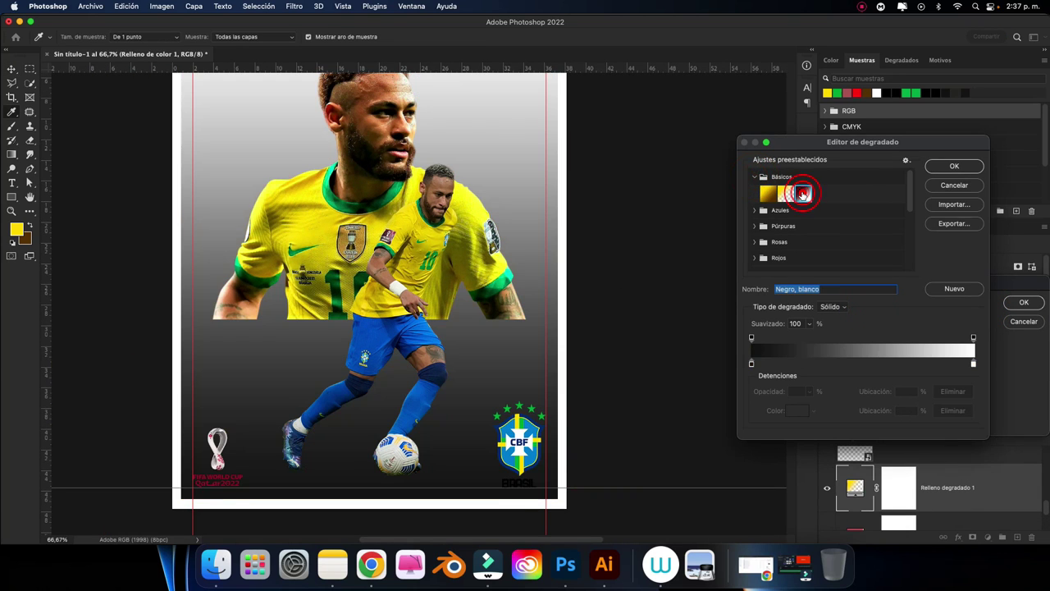
# Set the gradient stops to yellow fddc02 and green, then confirm the fill layer.
pyautogui.click(752, 364)
pyautogui.click(797, 410)
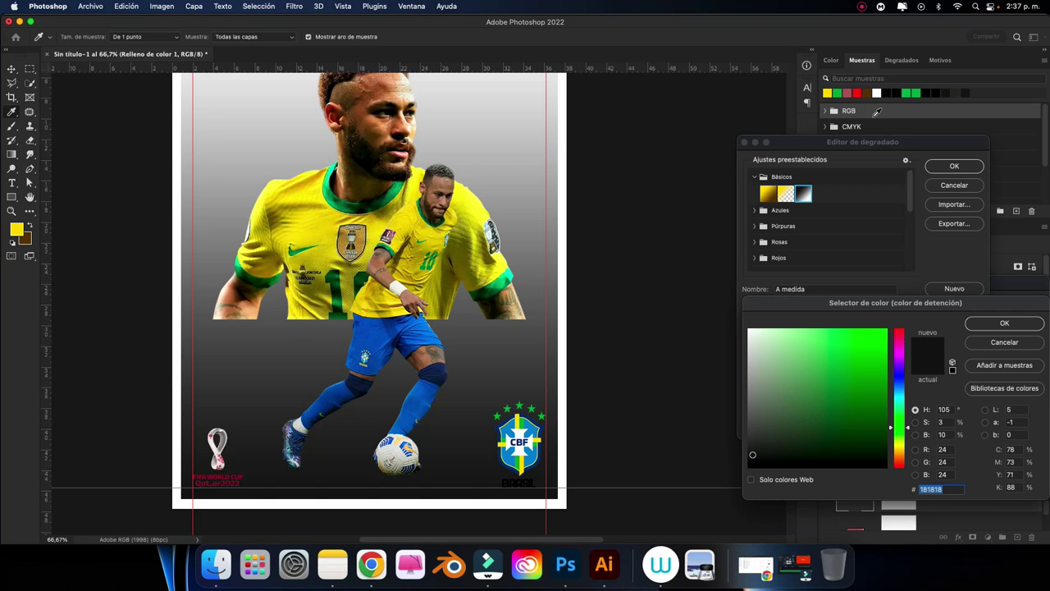
pyautogui.click(838, 91)
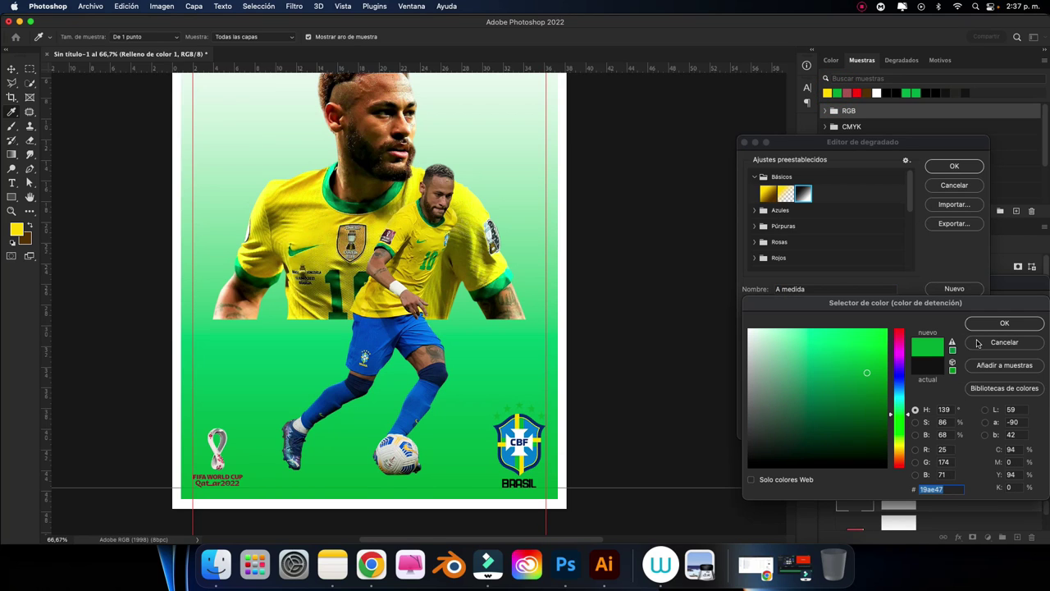
pyautogui.click(828, 91)
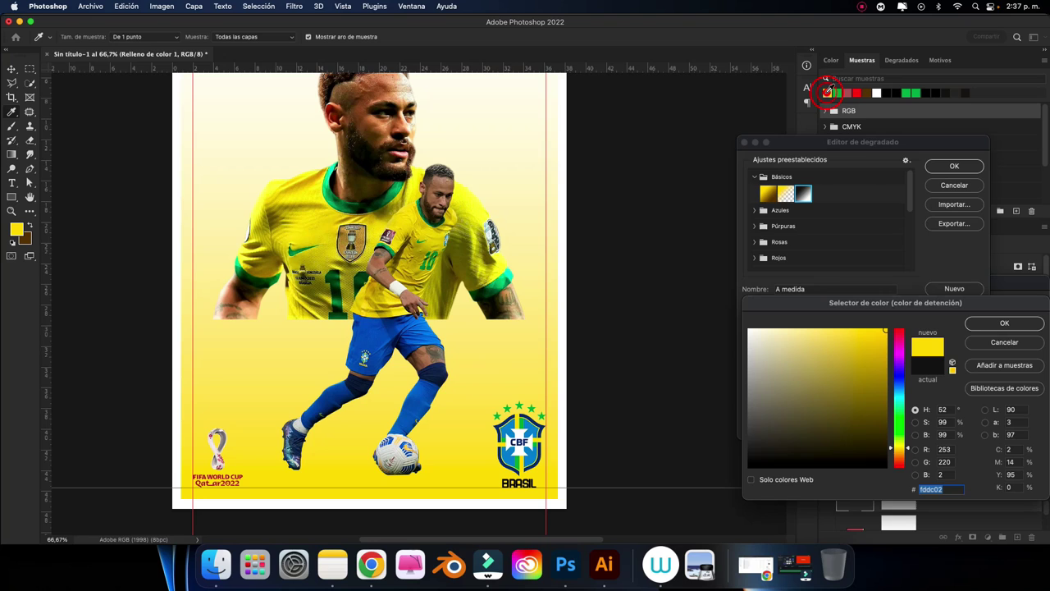
pyautogui.click(971, 326)
pyautogui.click(793, 412)
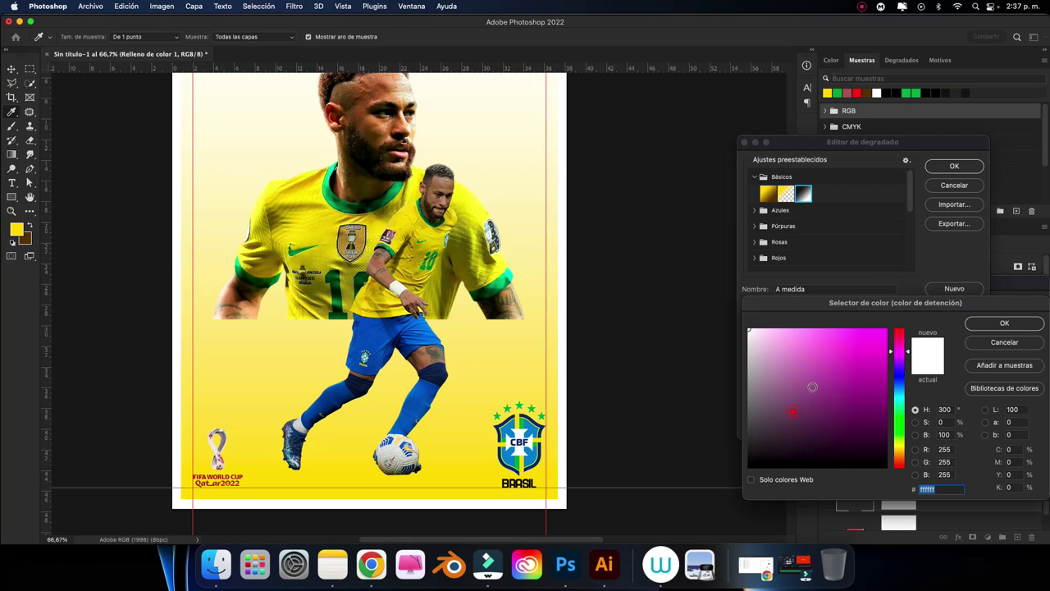
pyautogui.click(838, 92)
pyautogui.click(981, 328)
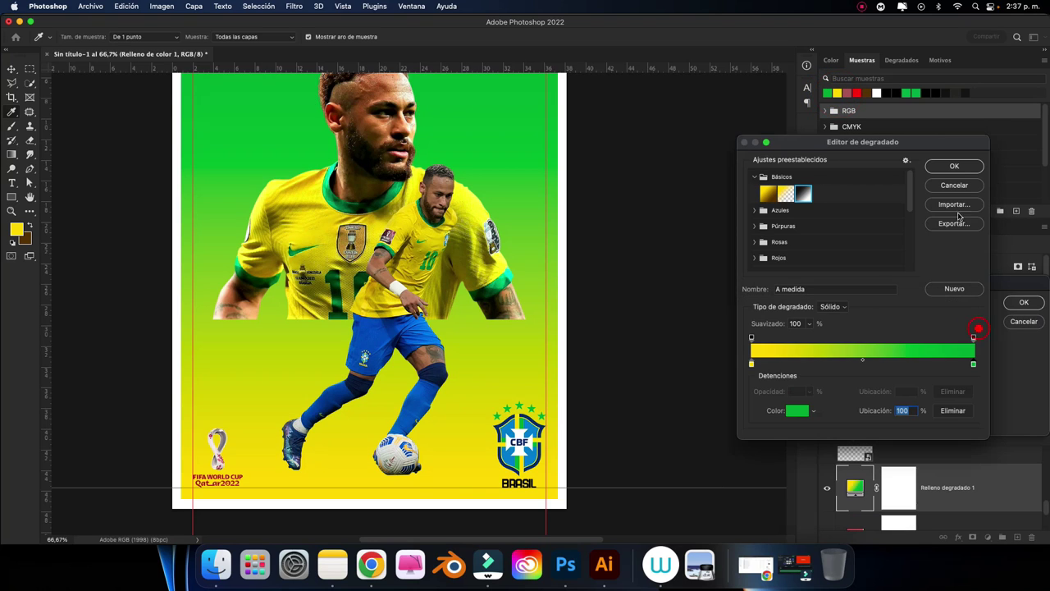
pyautogui.click(955, 166)
pyautogui.click(722, 302)
pyautogui.press('Return')
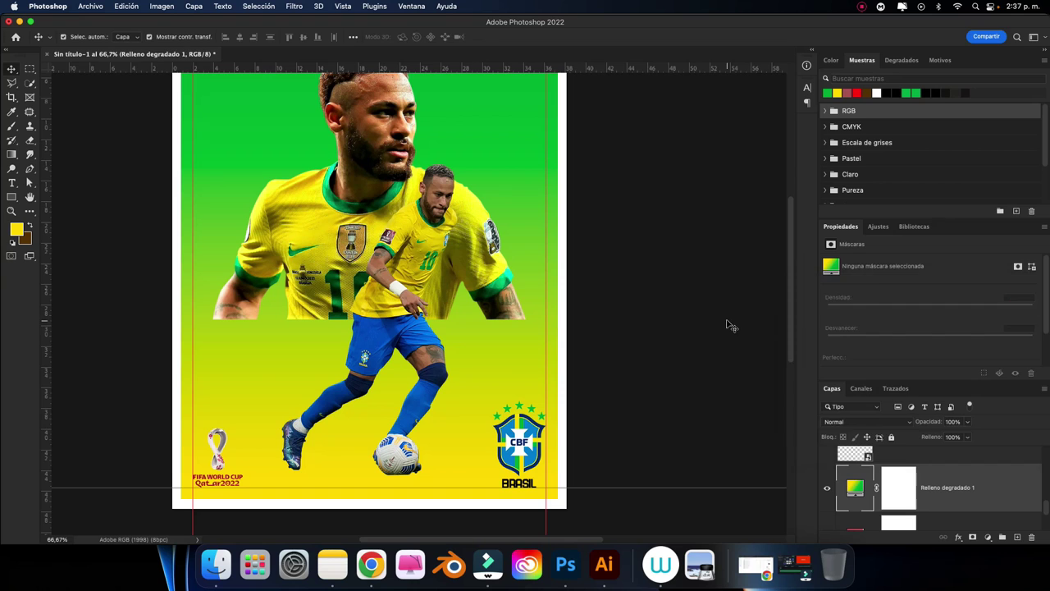
pyautogui.press('super+minus')
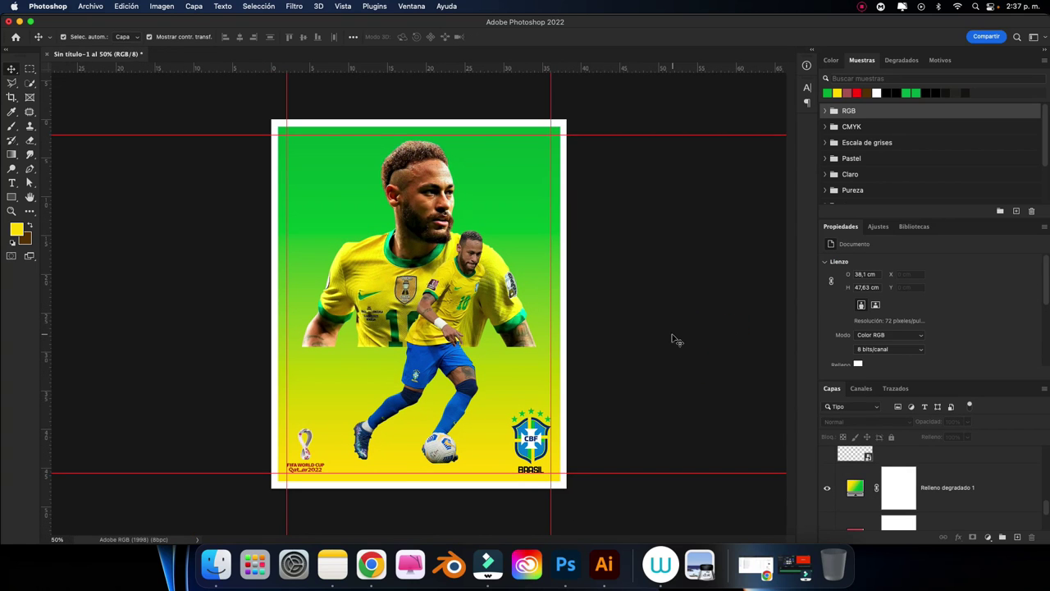
# Change the BRASIL caption's text colour to the green swatch and commit it.
pyautogui.press('super+plus')
pyautogui.press('super+plus')
pyautogui.scroll(-2, 672, 338)
pyautogui.hscroll(2, 672, 337)
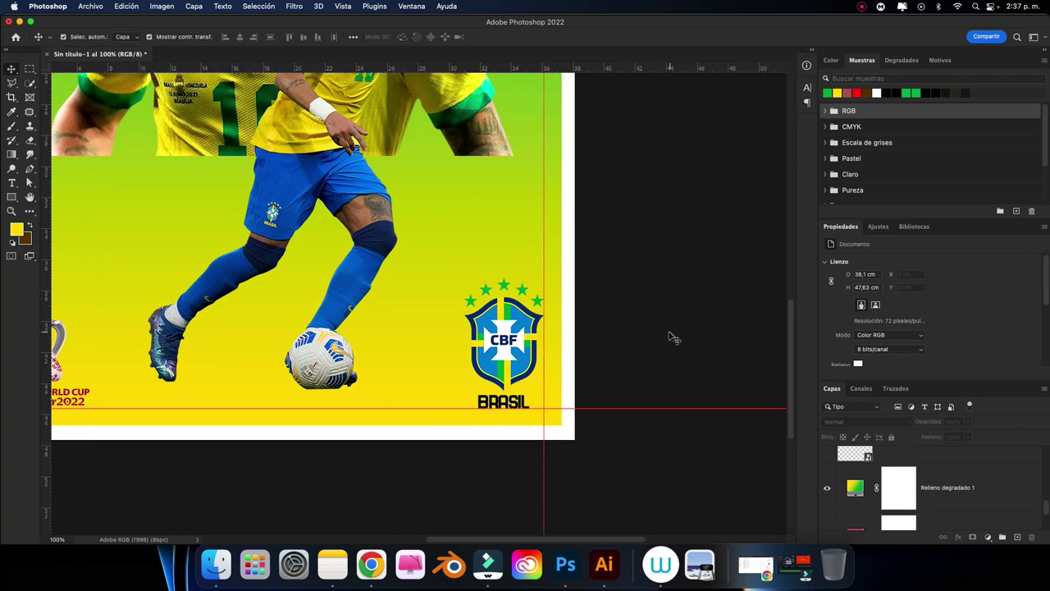
pyautogui.scroll(-2, 673, 337)
pyautogui.press('super+plus')
pyautogui.press('super+plus')
pyautogui.click(678, 348)
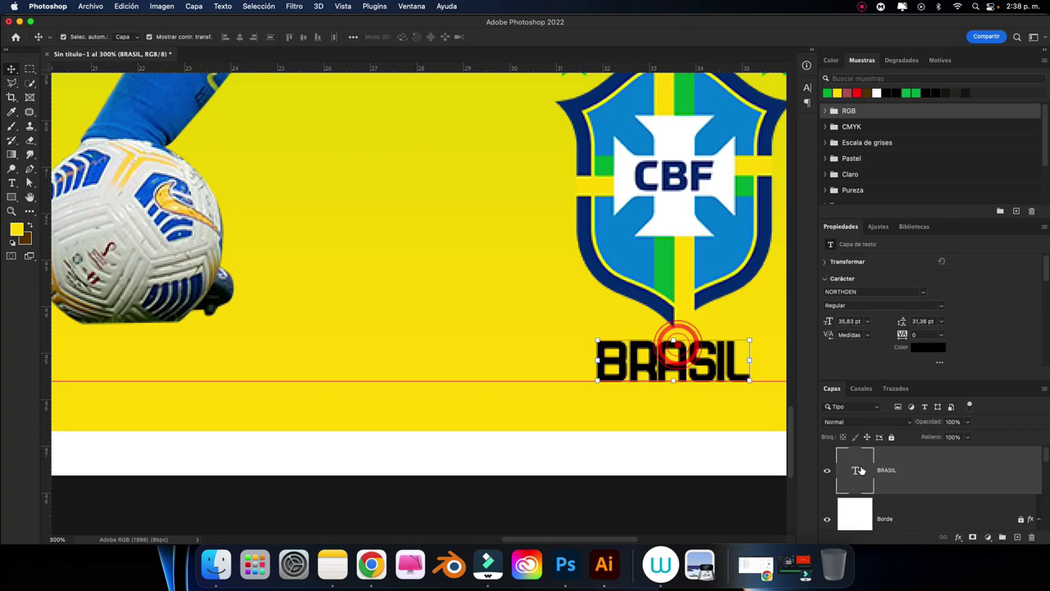
pyautogui.doubleClick(855, 469)
pyautogui.click(827, 93)
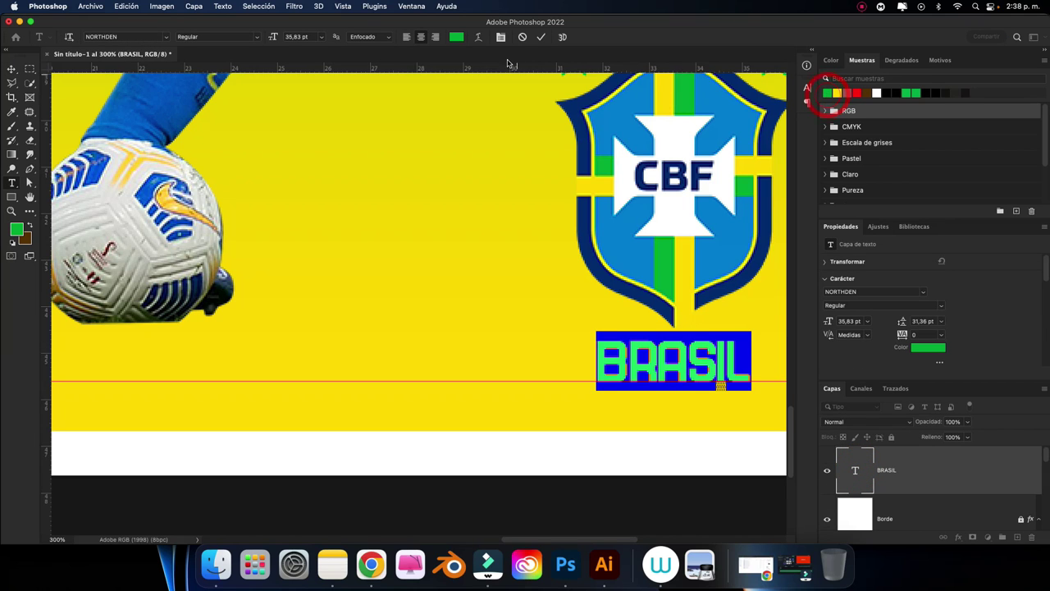
pyautogui.click(544, 38)
pyautogui.press('v')
pyautogui.click(643, 512)
# Zoom and scroll back out to view the whole card.
pyautogui.press('super+minus')
pyautogui.press('super+minus')
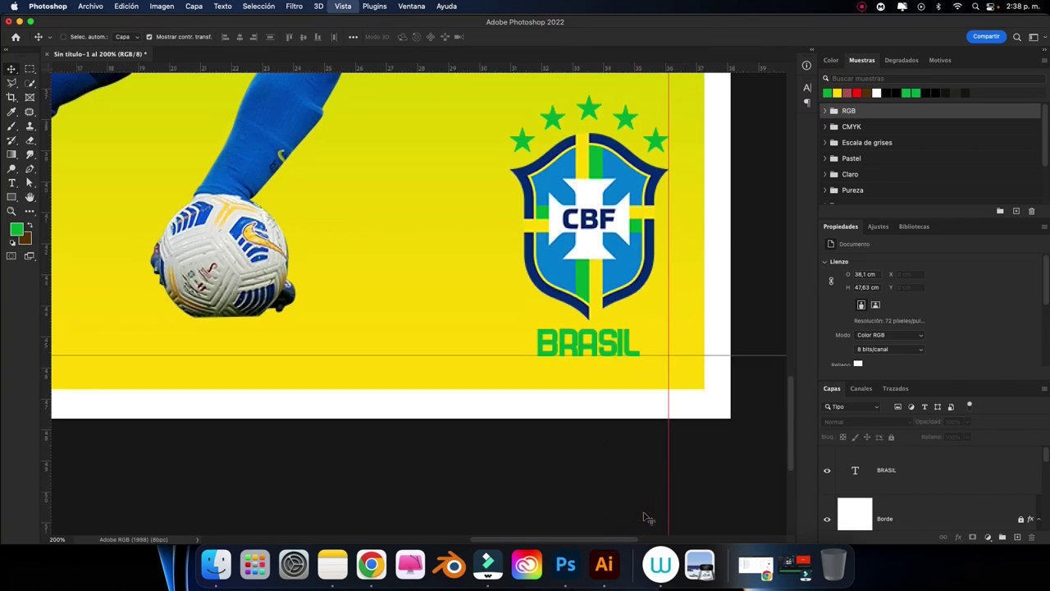
pyautogui.press('super+minus')
pyautogui.scroll(3, 395, 435)
pyautogui.scroll(3, 394, 435)
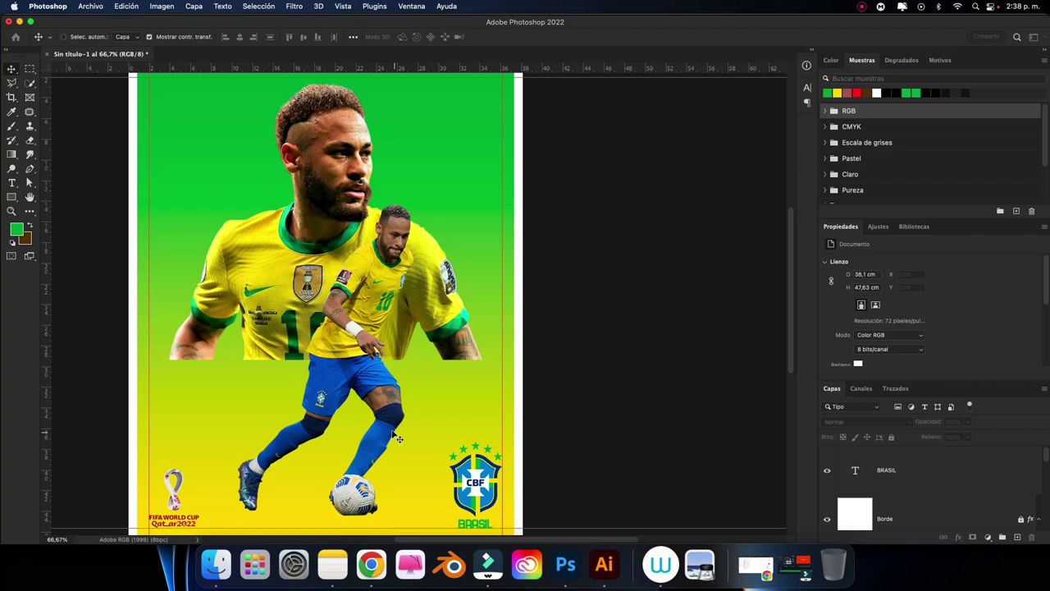
pyautogui.hscroll(-2, 394, 436)
pyautogui.scroll(-1, 394, 436)
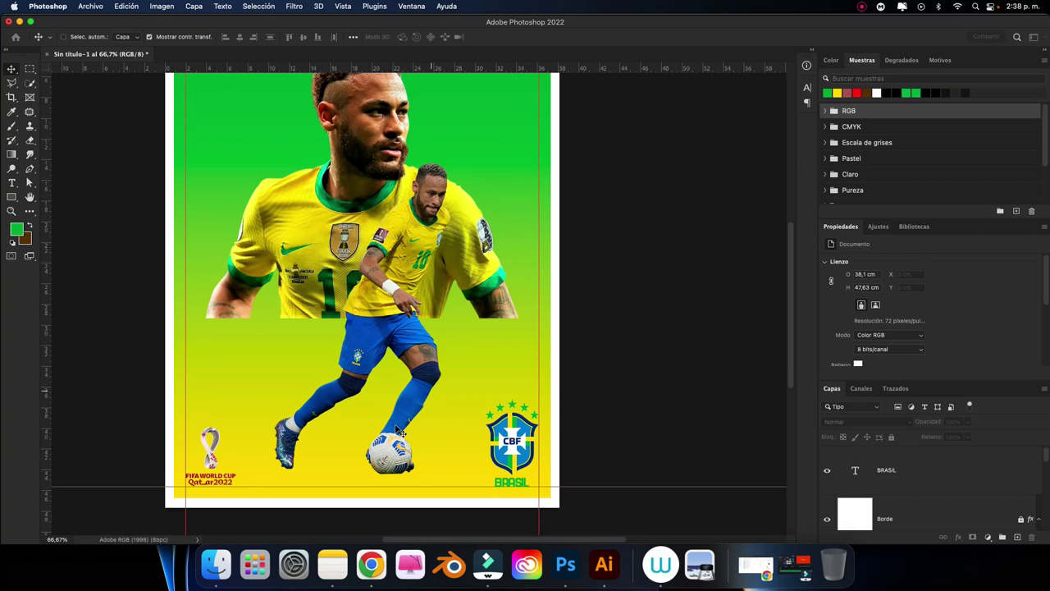
# Bring up the Save dialog, then cancel it without saving.
pyautogui.press('super+s')
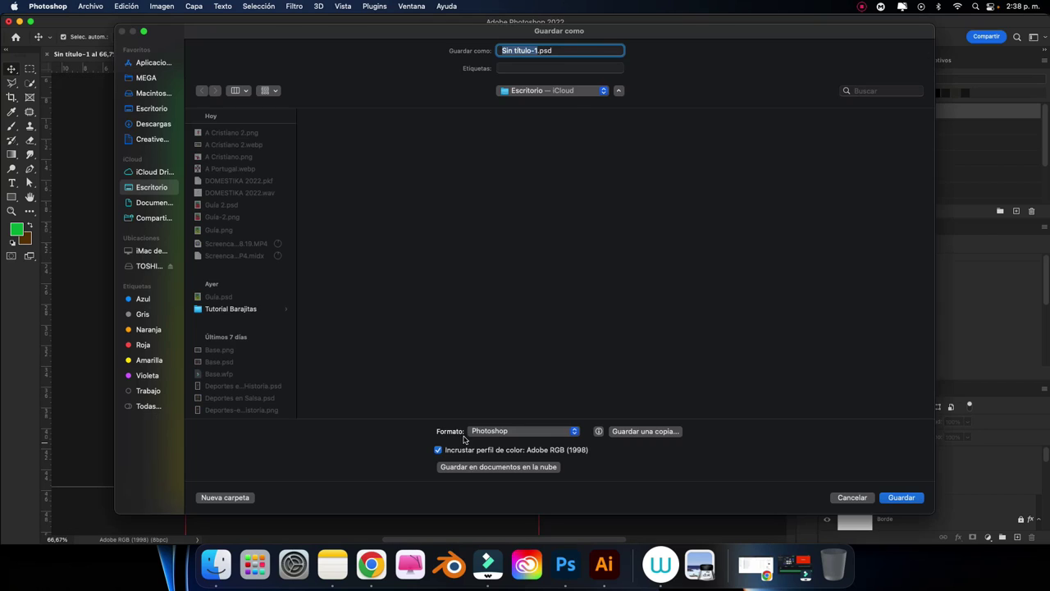
pyautogui.click(851, 497)
pyautogui.scroll(2, 279, 410)
pyautogui.scroll(2, 279, 410)
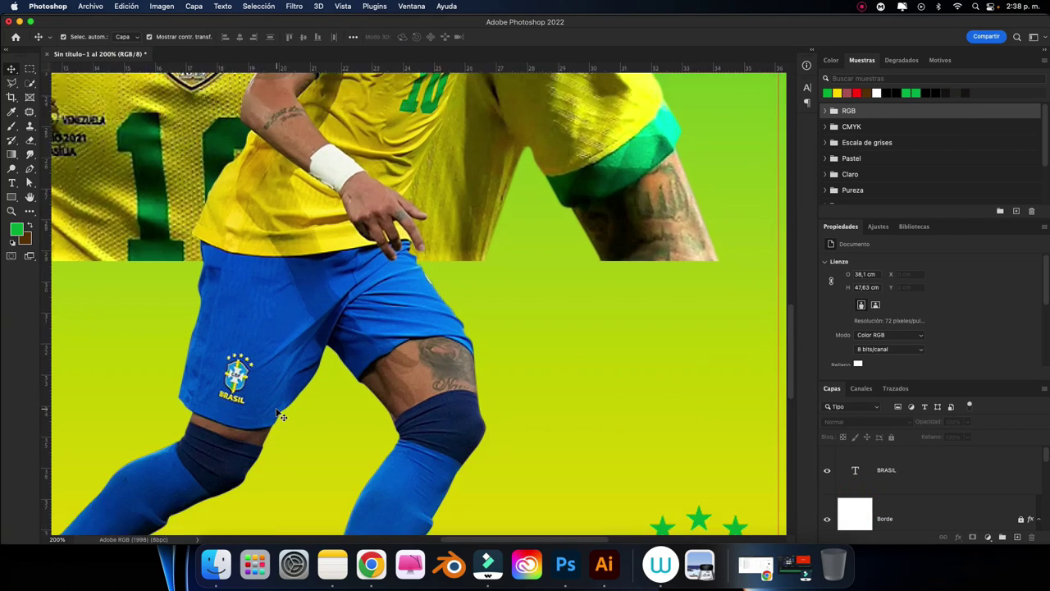
pyautogui.scroll(2, 279, 407)
pyautogui.hscroll(-5, 277, 407)
# Enlarge the Qatar 2022 logo to about 5.79 × 6.95 cm and nudge it slightly down.
pyautogui.click(398, 381)
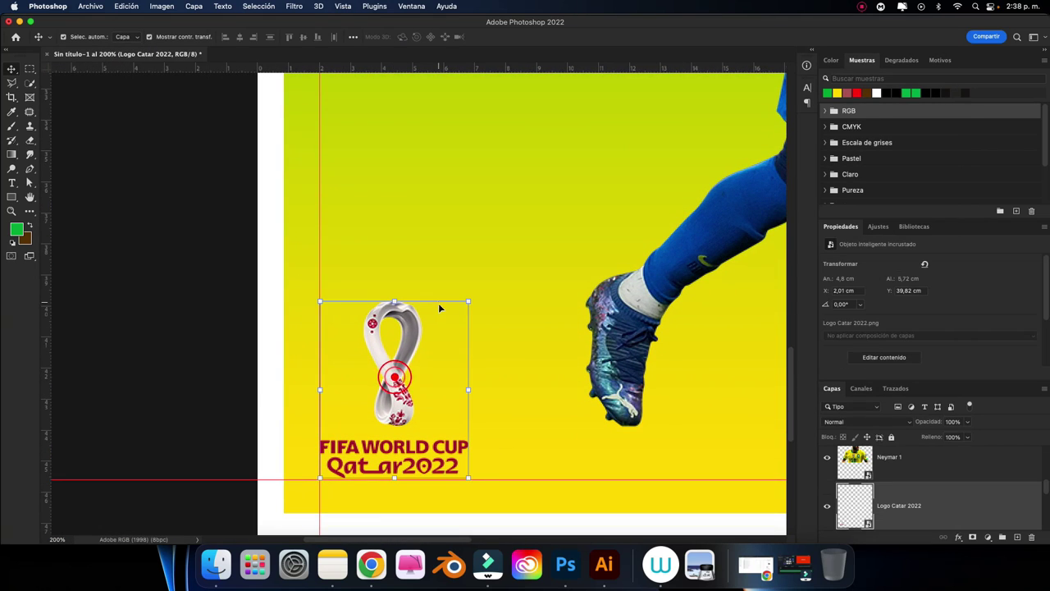
pyautogui.click(469, 303)
pyautogui.moveTo(483, 293); pyautogui.dragTo(536, 264)
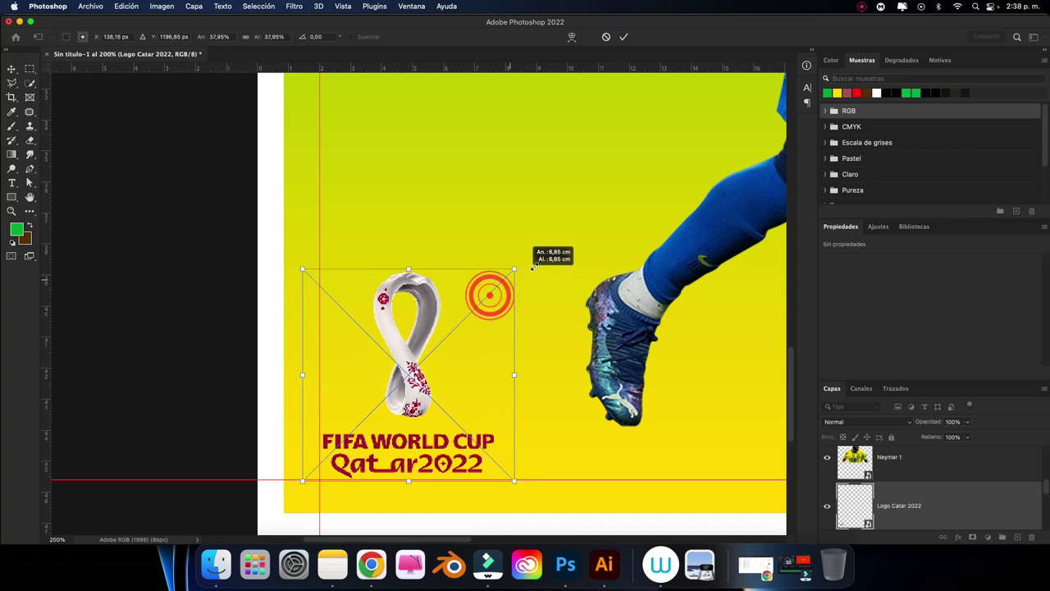
pyautogui.click(623, 36)
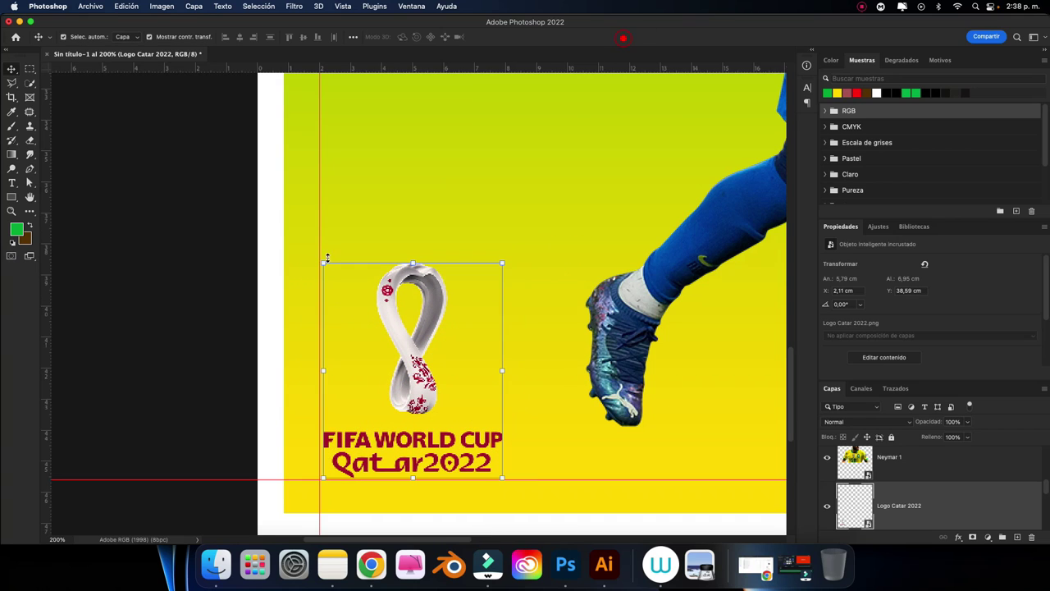
pyautogui.click(196, 311)
pyautogui.click(363, 434)
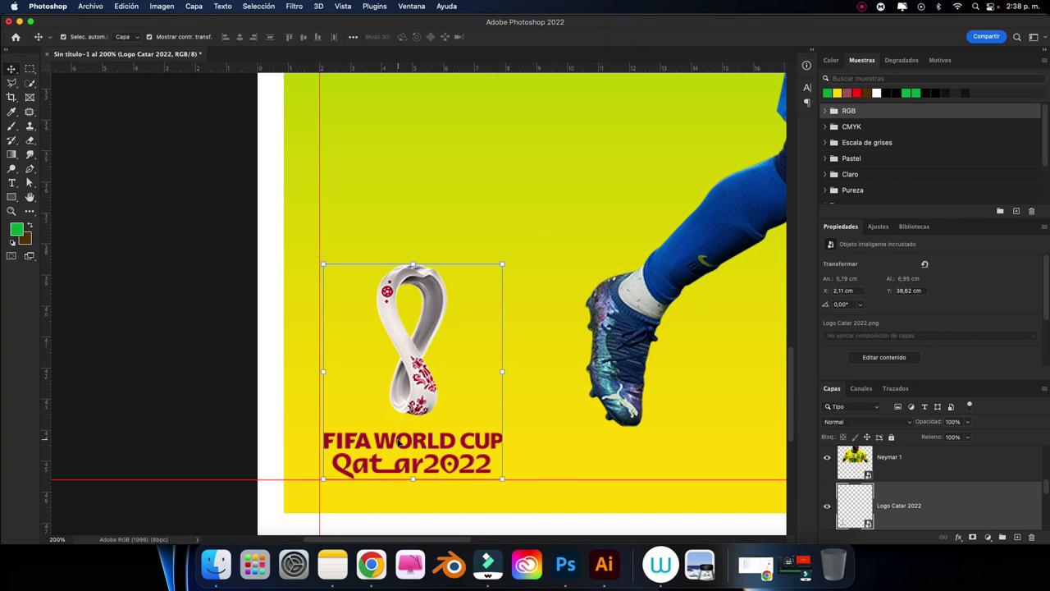
pyautogui.moveTo(399, 440); pyautogui.dragTo(400, 442)
pyautogui.press('super+minus')
pyautogui.press('super+minus')
pyautogui.click(589, 466)
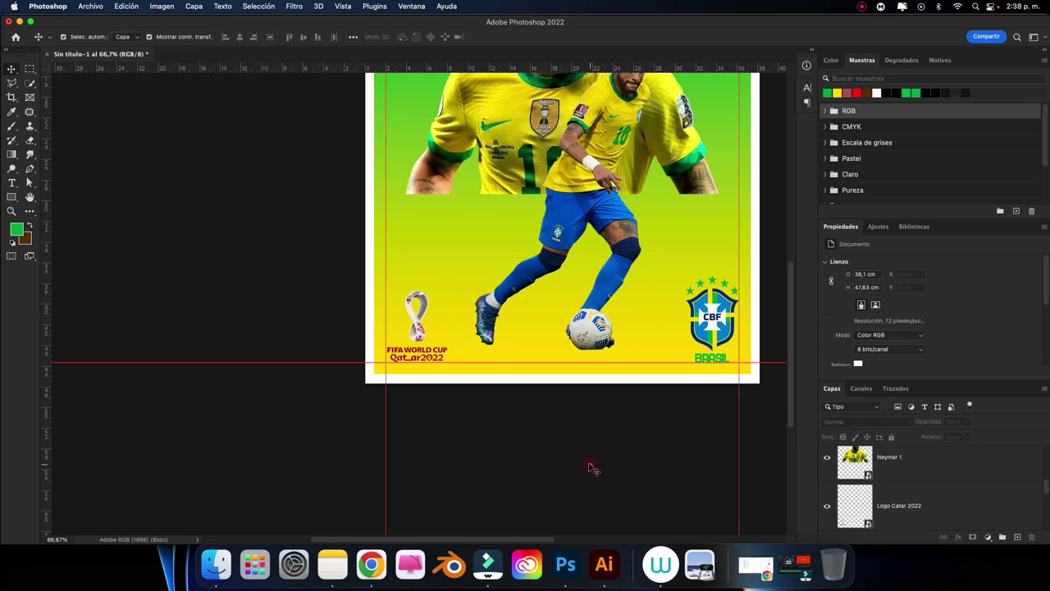
pyautogui.scroll(2, 589, 467)
# Mask the Neymar 1 portrait and drag a black-to-white gradient fading its lower part.
pyautogui.press('super+minus')
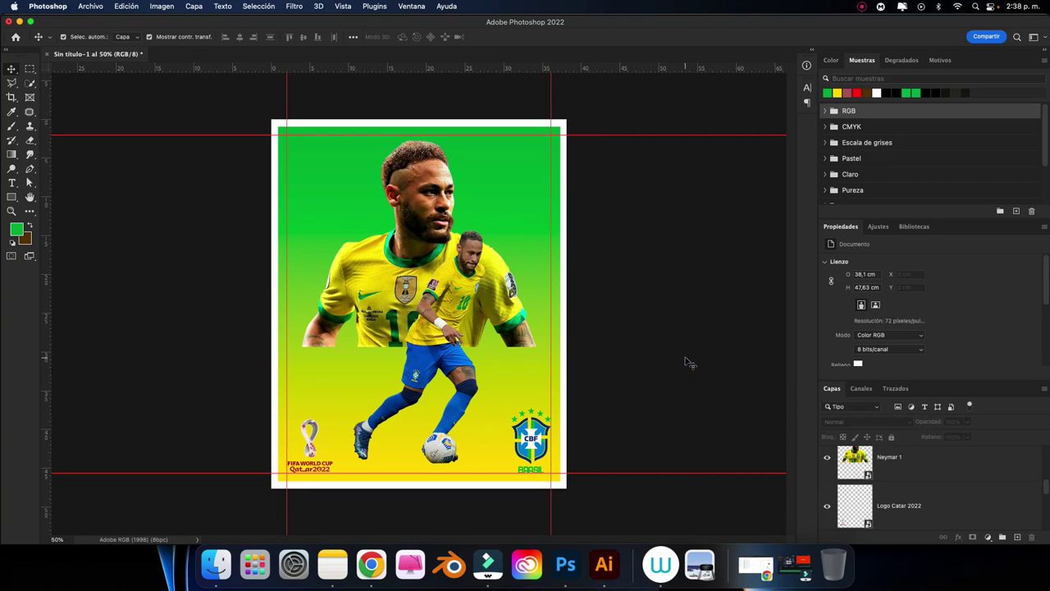
pyautogui.click(459, 226)
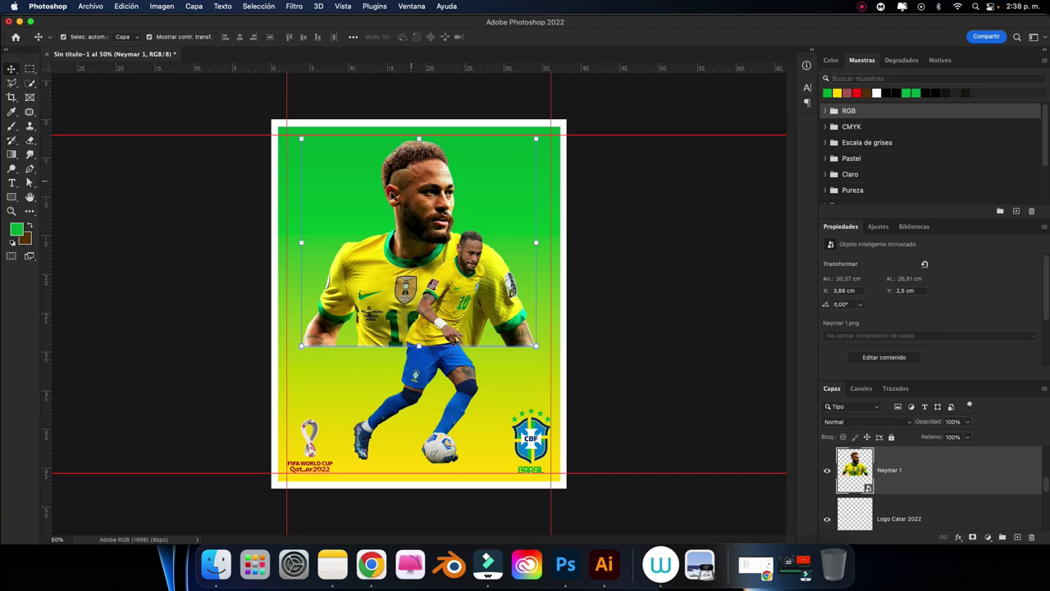
pyautogui.click(973, 537)
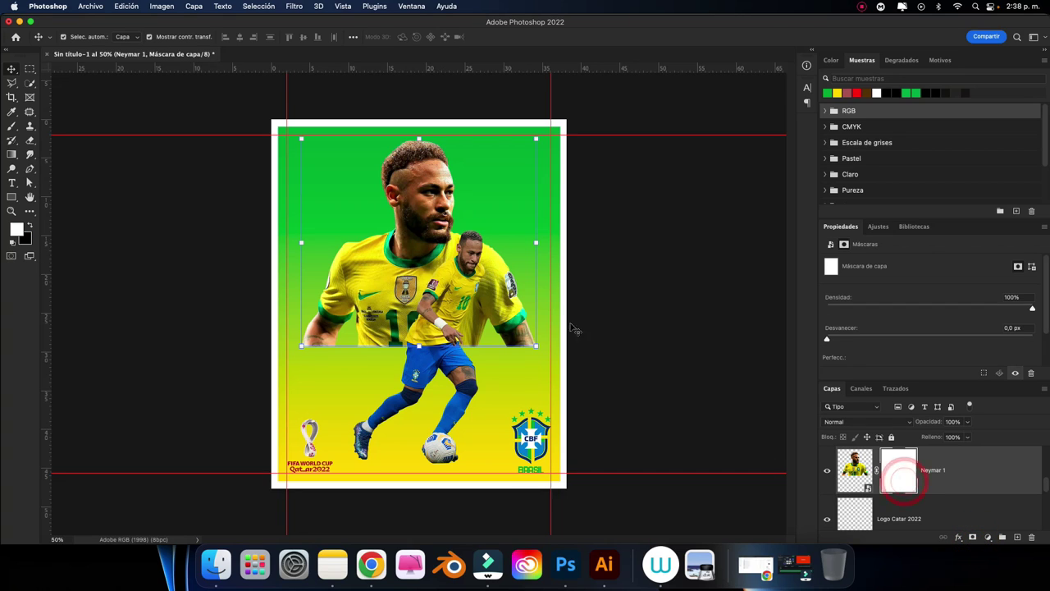
pyautogui.click(11, 154)
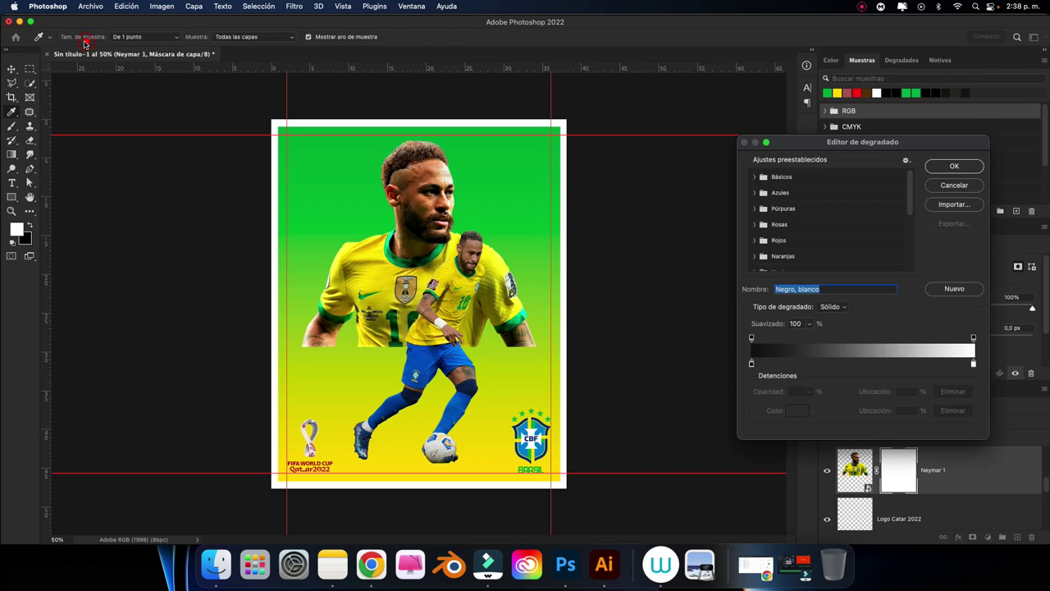
pyautogui.click(82, 36)
pyautogui.click(954, 166)
pyautogui.press('super+plus')
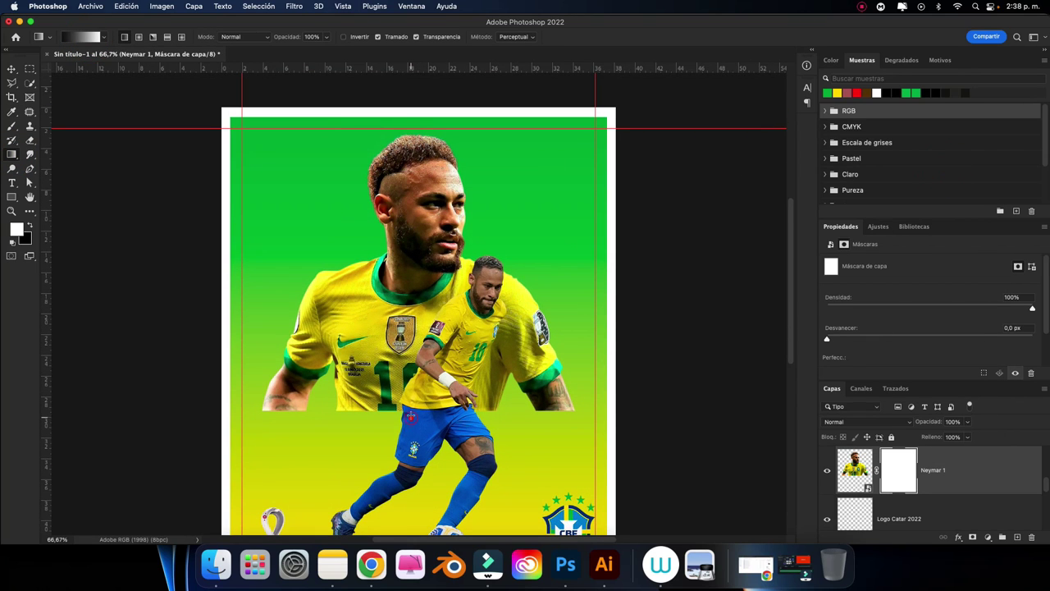
pyautogui.moveTo(410, 417); pyautogui.dragTo(410, 417)
pyautogui.moveTo(410, 285); pyautogui.dragTo(410, 294)
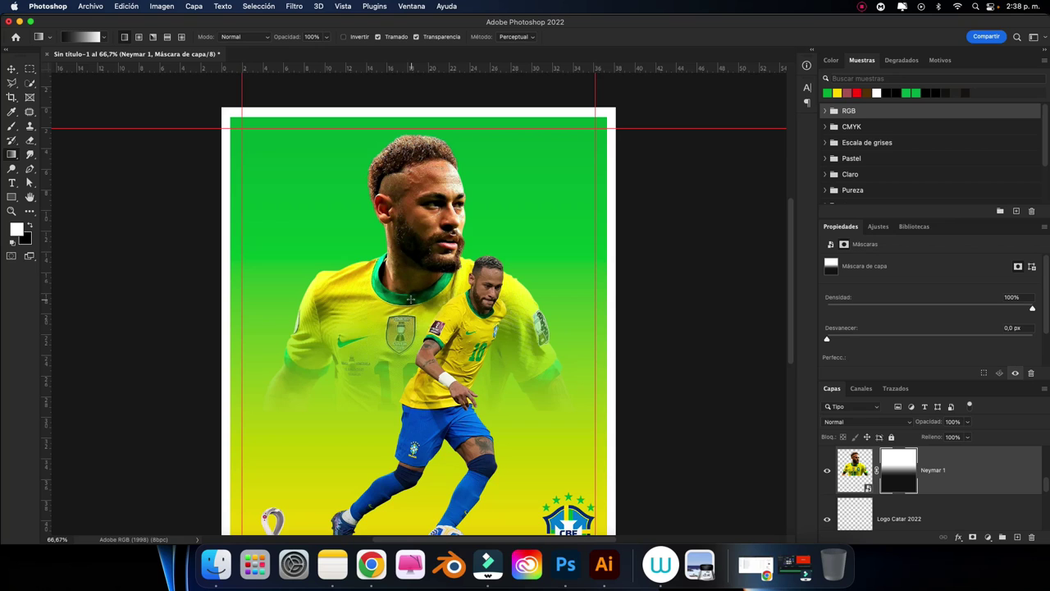
# Set up a soft black brush of about 152 px on the Neymar 1 mask.
pyautogui.press('b')
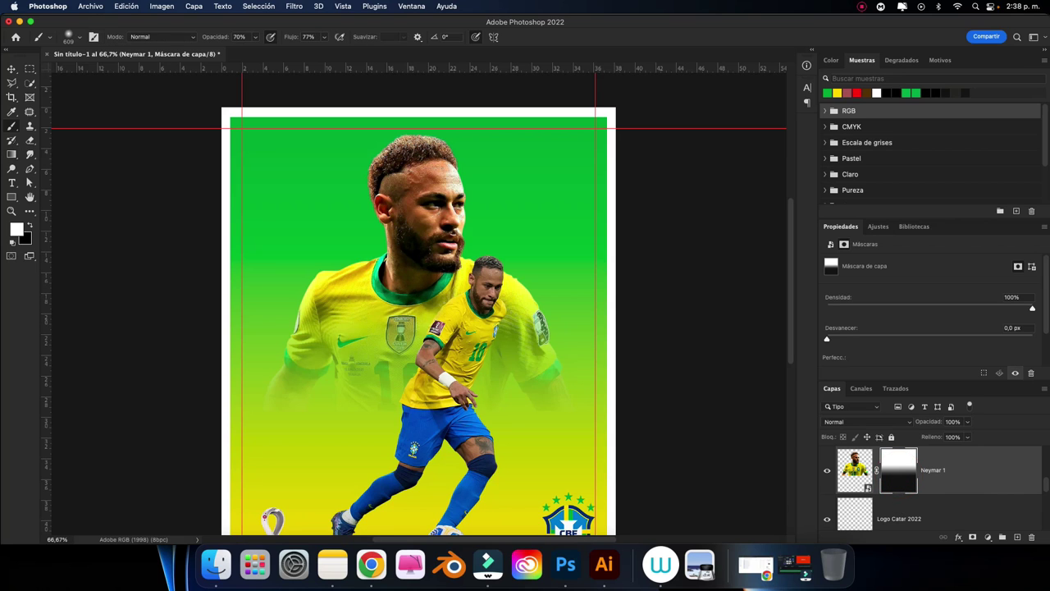
pyautogui.moveTo(541, 410); pyautogui.dragTo(525, 406)
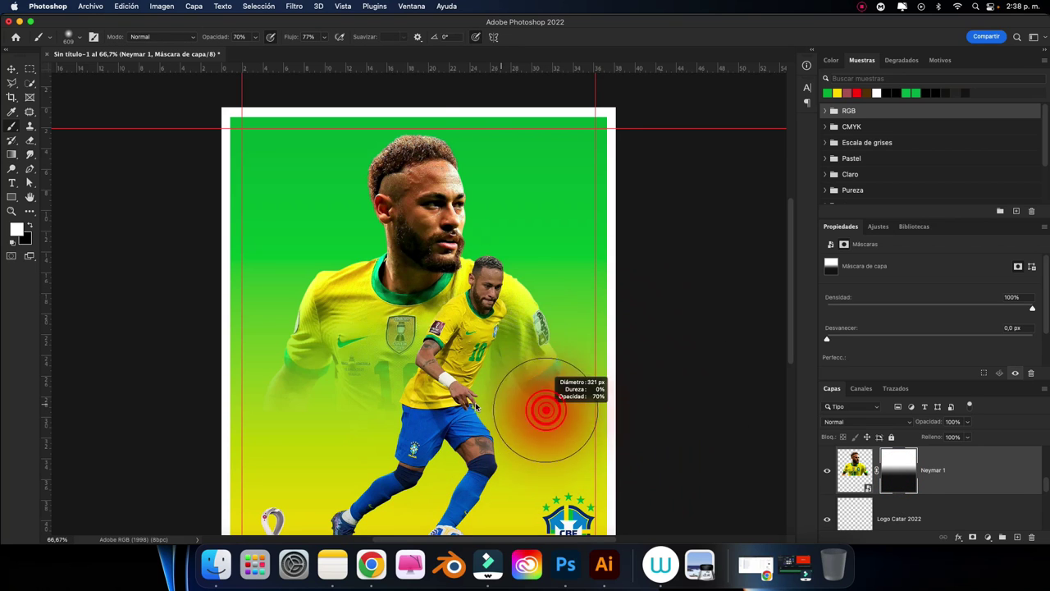
pyautogui.press('c')
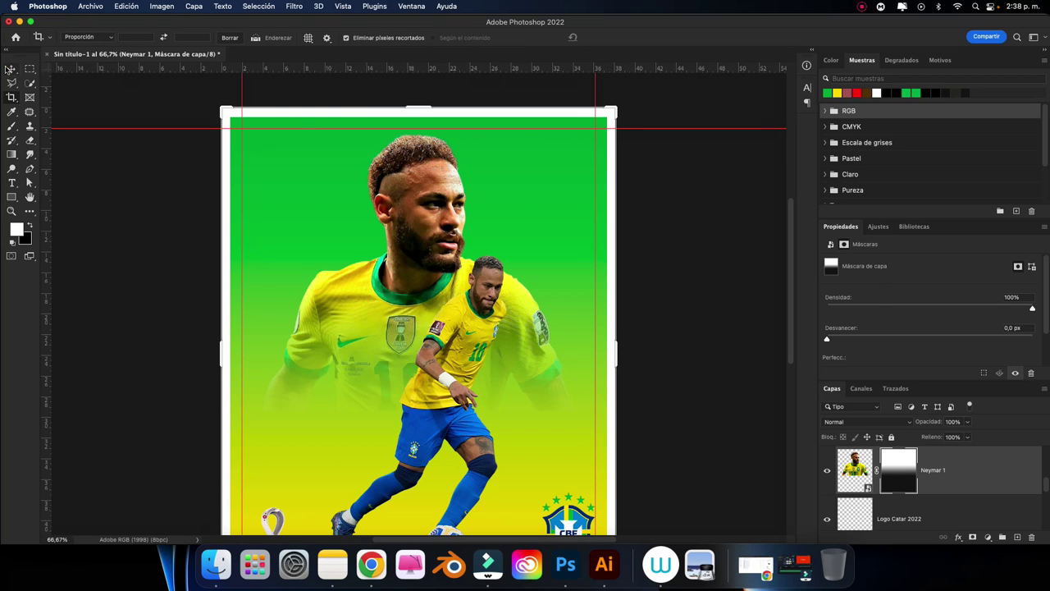
pyautogui.click(884, 472)
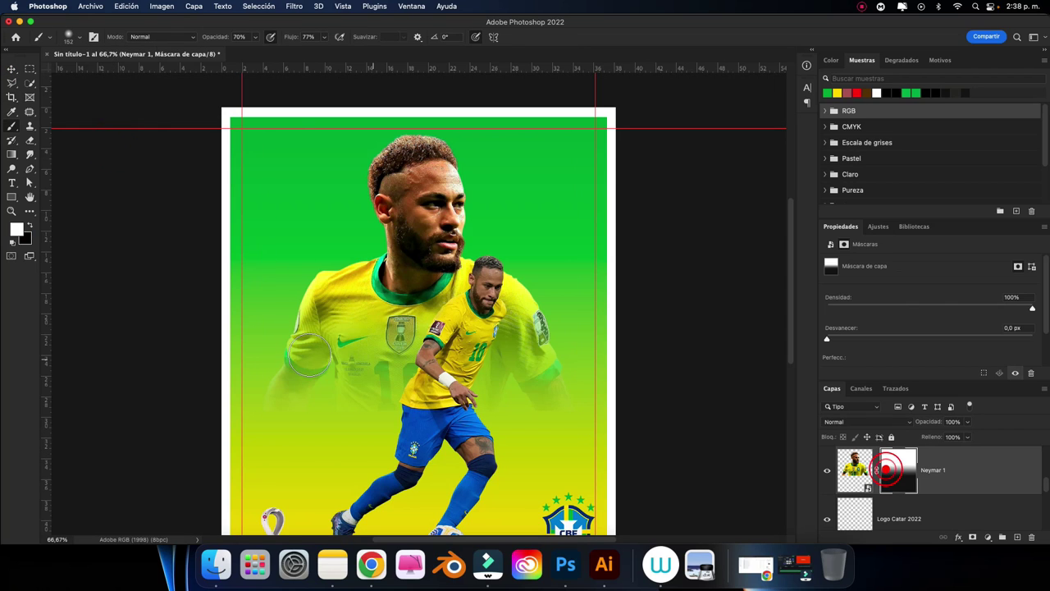
pyautogui.press('x')
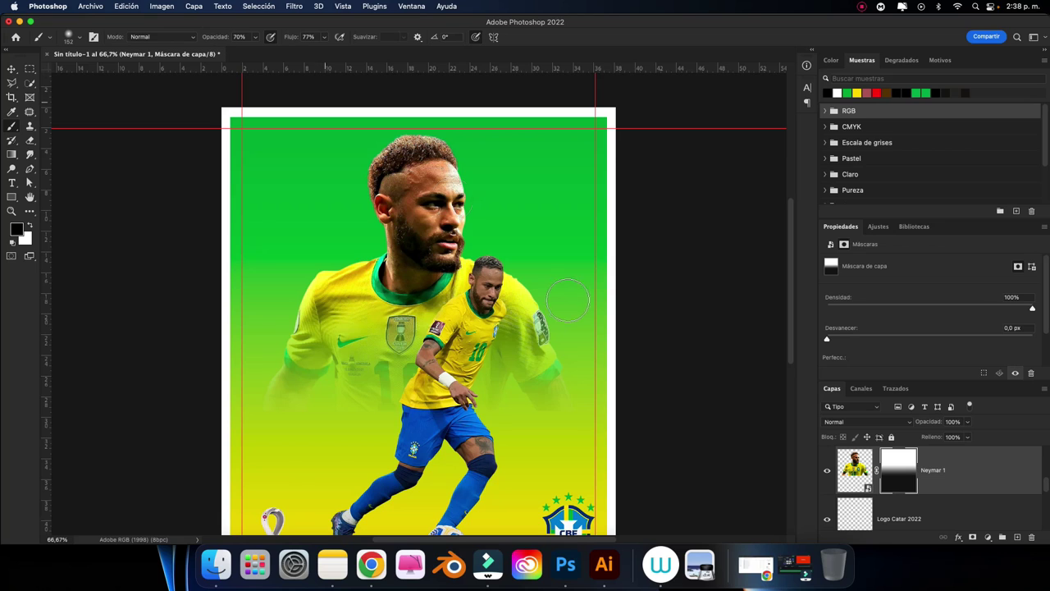
pyautogui.click(548, 428)
pyautogui.click(539, 420)
# Paint black along the portrait's lower edge to soften its fade into the background.
pyautogui.click(571, 417)
pyautogui.click(242, 415)
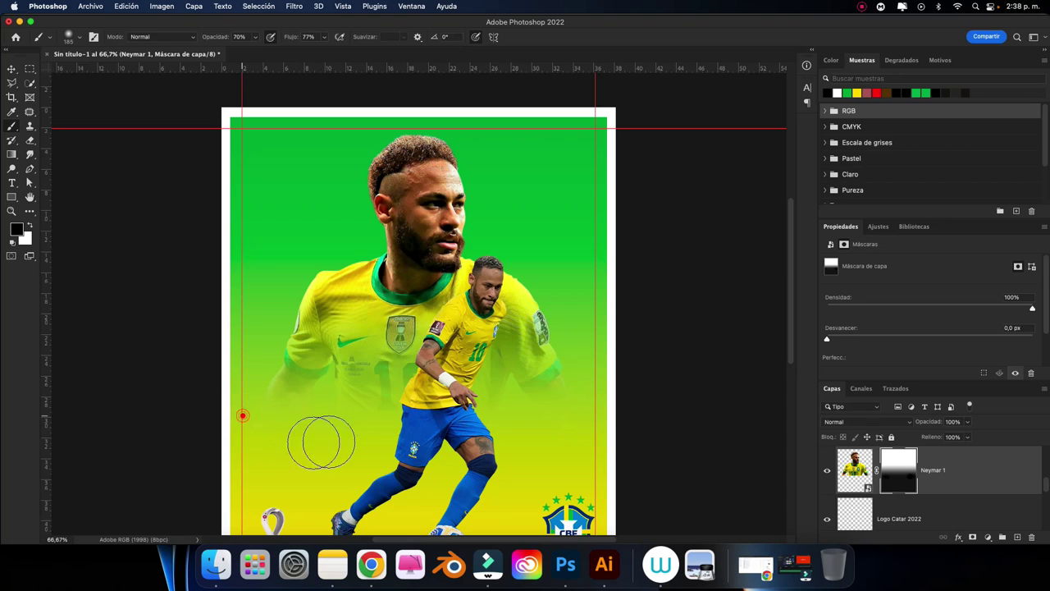
pyautogui.click(277, 428)
pyautogui.click(333, 421)
pyautogui.click(432, 423)
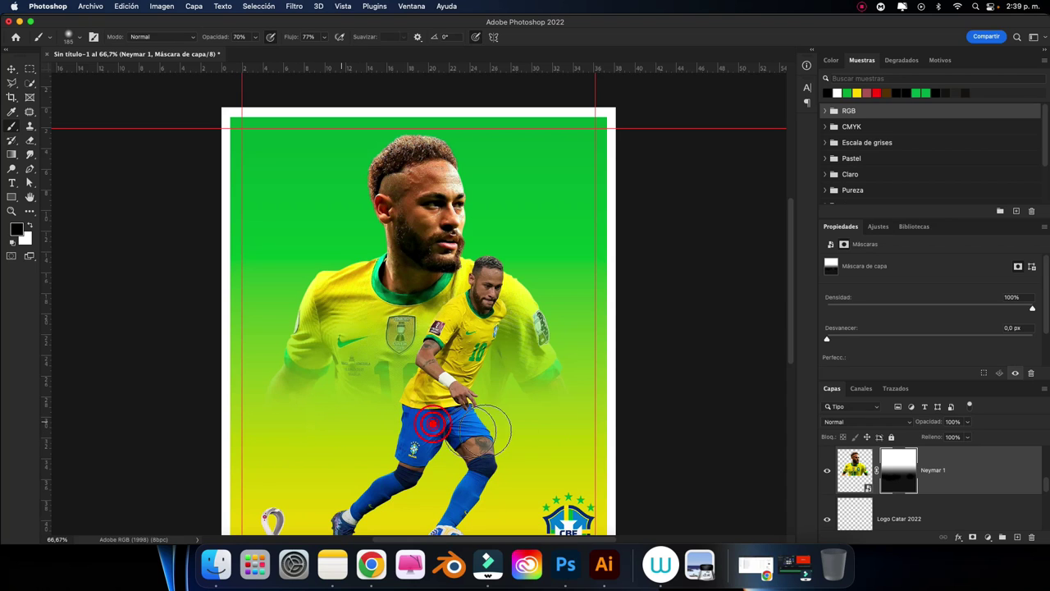
pyautogui.click(598, 398)
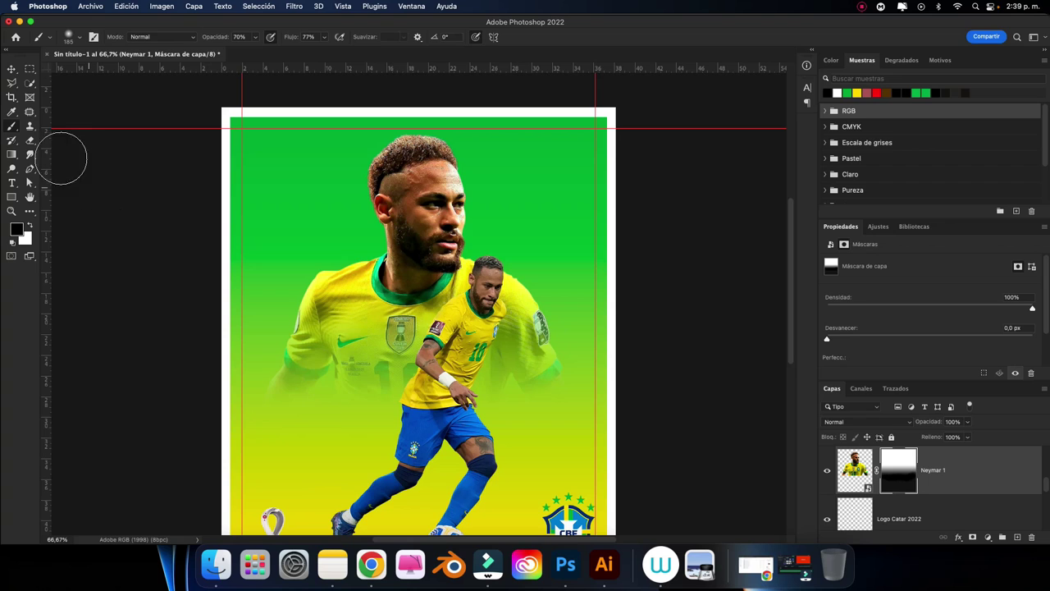
pyautogui.click(11, 68)
# Scale the Neymar 1 background image to about 158% and reposition it slightly.
pyautogui.click(76, 82)
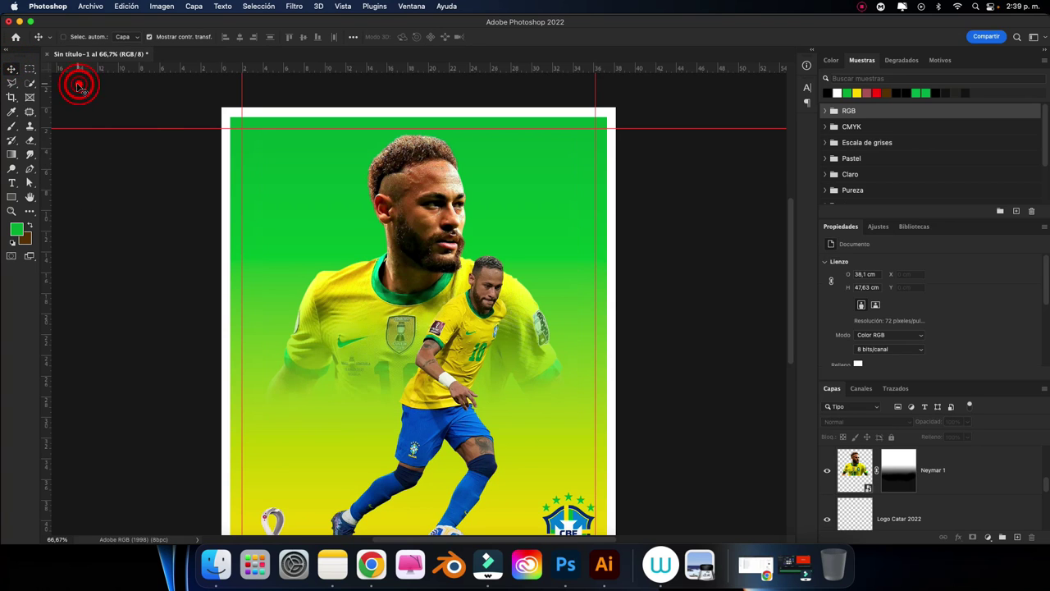
pyautogui.press('super+minus')
pyautogui.click(412, 176)
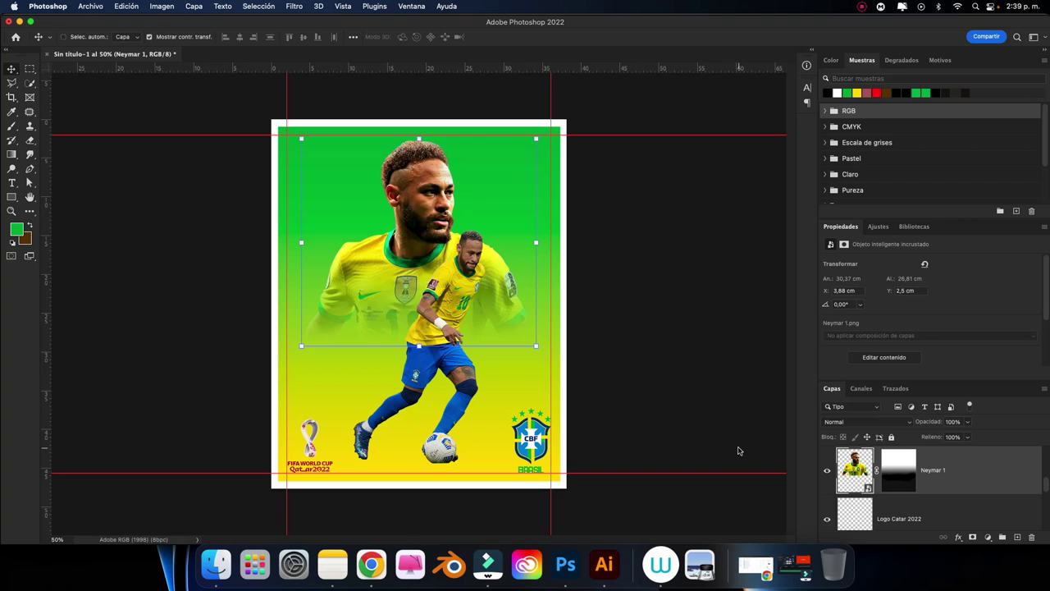
pyautogui.press('super+j')
pyautogui.press('super+z')
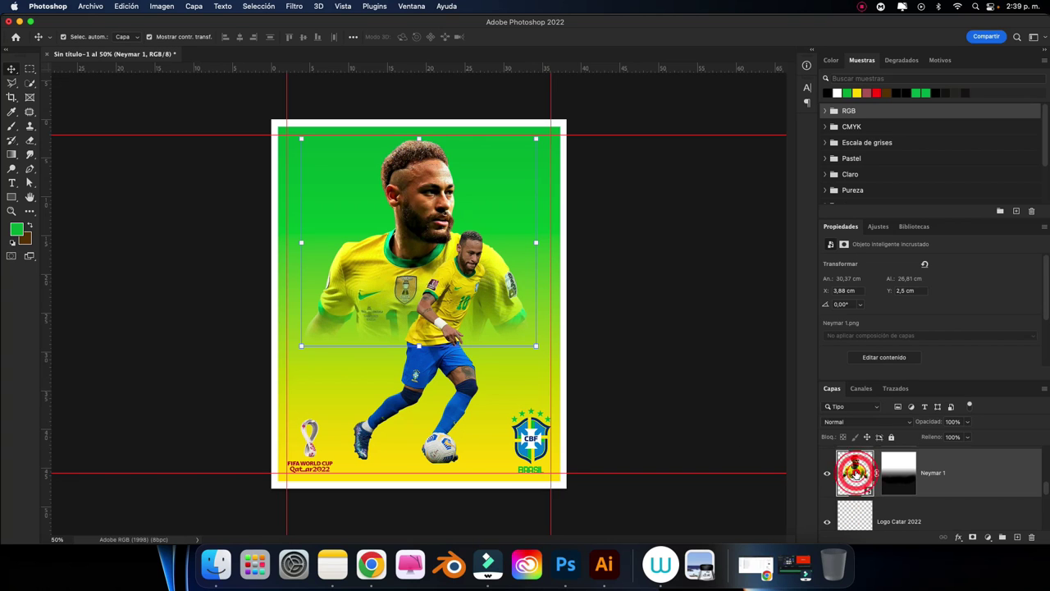
pyautogui.moveTo(534, 138); pyautogui.dragTo(662, 33)
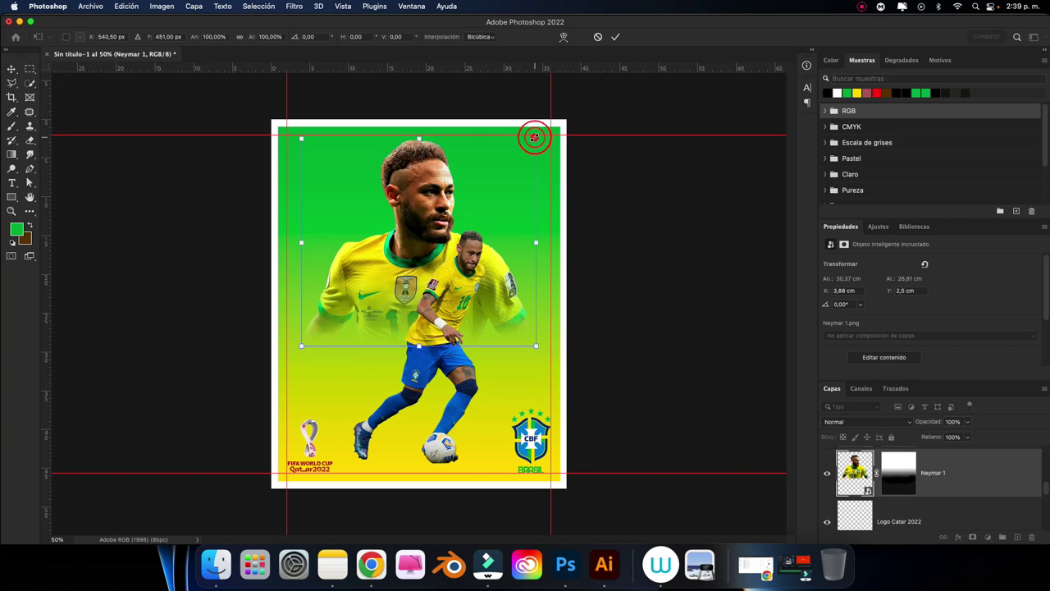
pyautogui.moveTo(465, 164); pyautogui.dragTo(367, 226)
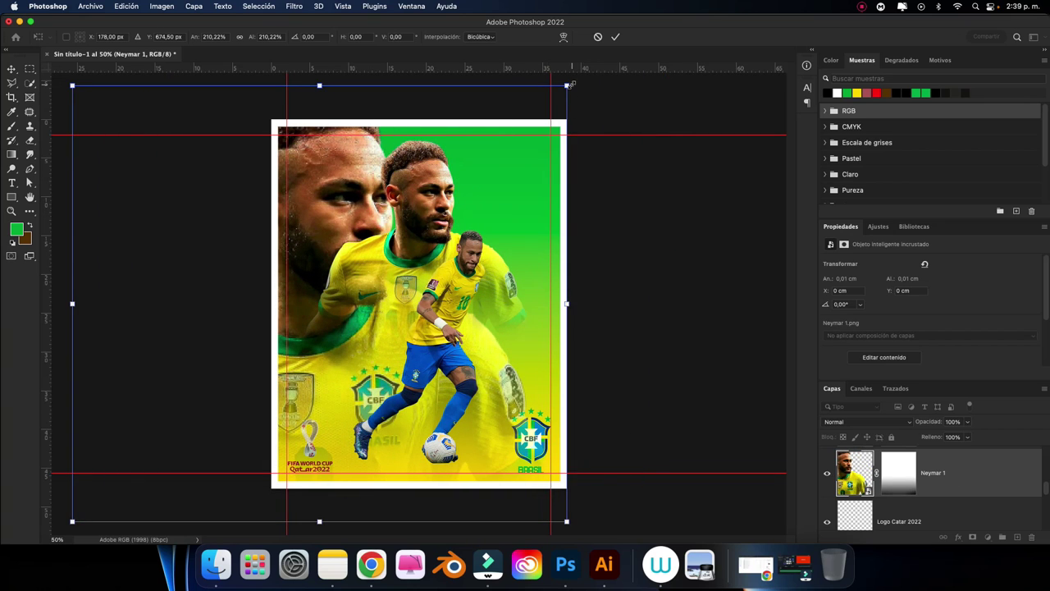
pyautogui.moveTo(567, 86); pyautogui.dragTo(507, 139)
pyautogui.moveTo(359, 196); pyautogui.dragTo(359, 168)
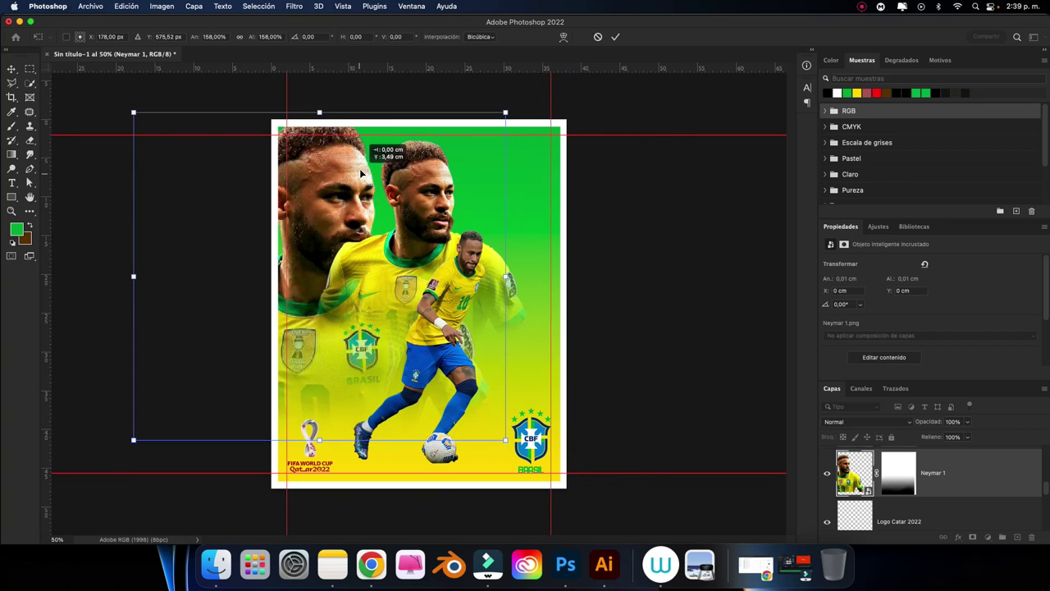
pyautogui.click(615, 36)
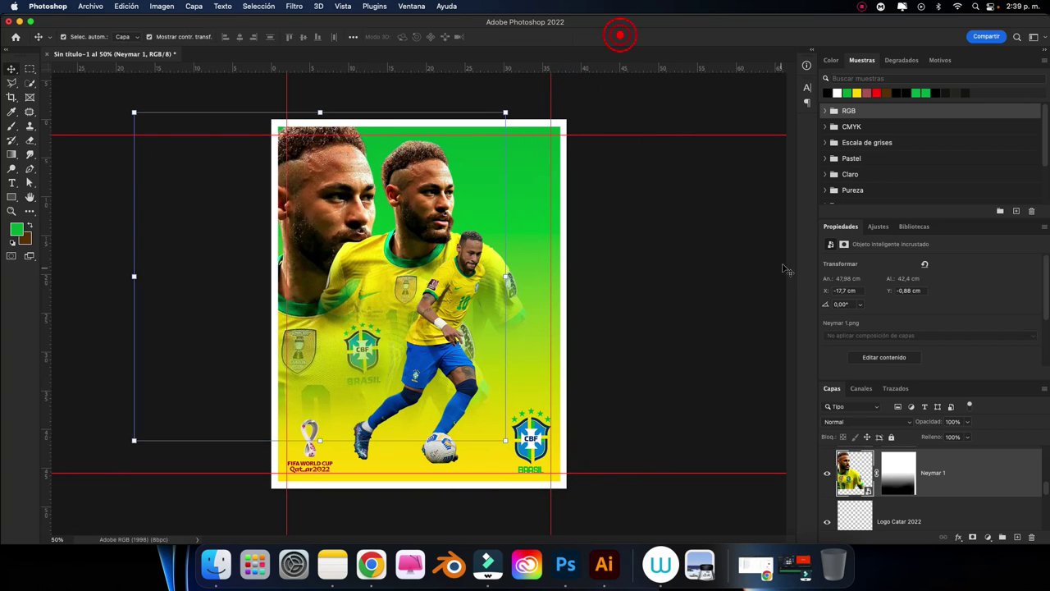
# Set the Neymar 1 layer to Subexponer color blending at 29% opacity.
pyautogui.click(847, 422)
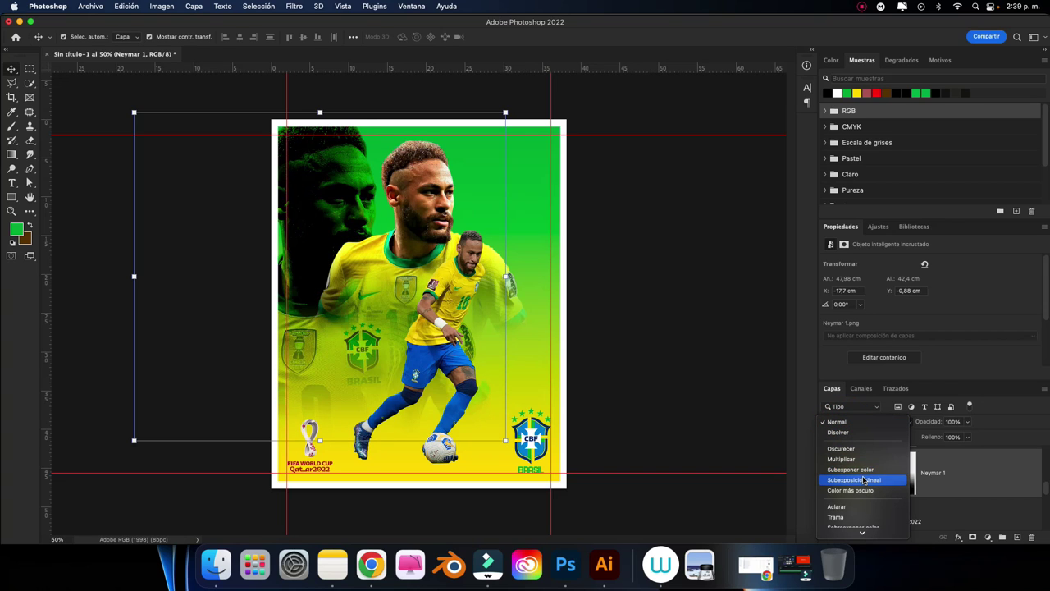
pyautogui.scroll(-1, 863, 471)
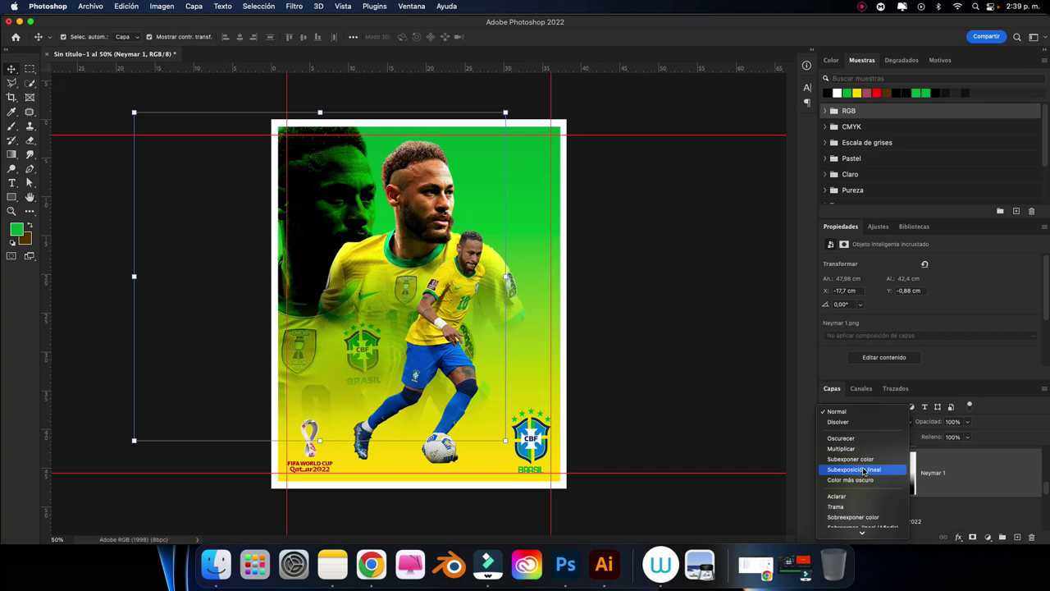
pyautogui.scroll(-2, 862, 467)
pyautogui.scroll(-2, 863, 461)
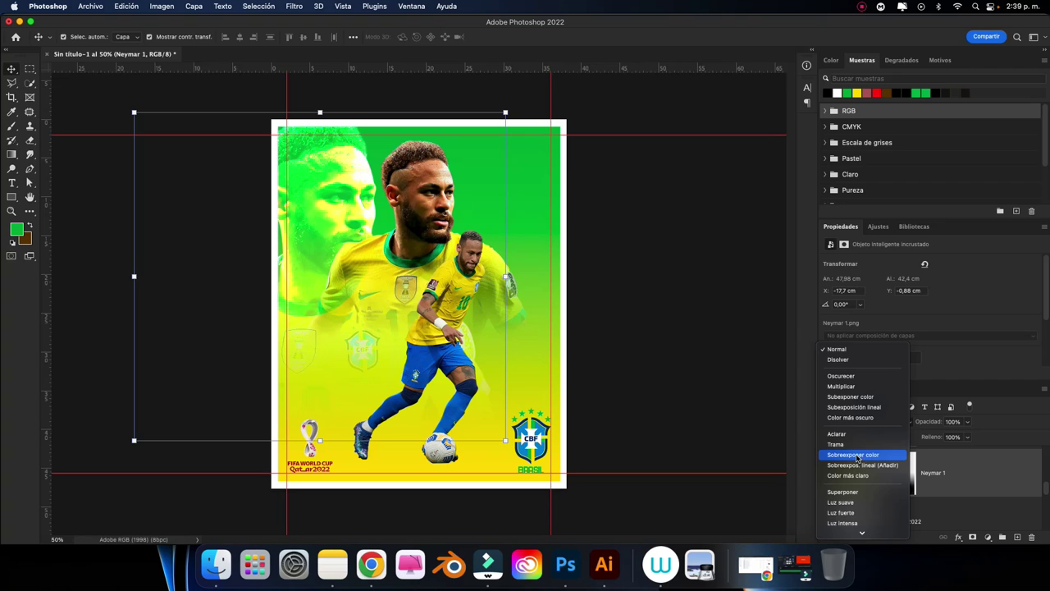
pyautogui.click(863, 398)
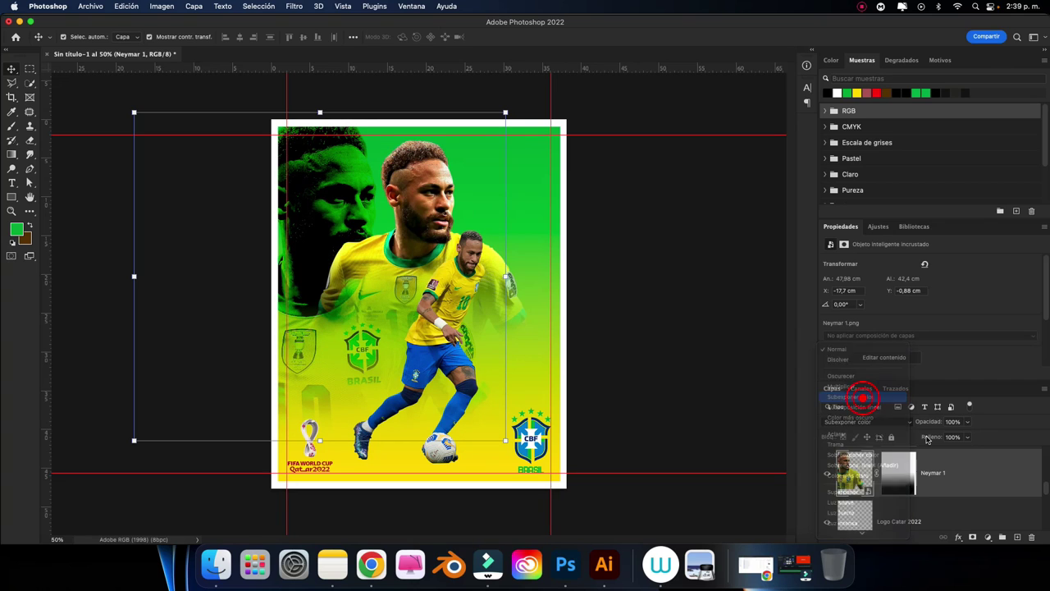
pyautogui.click(967, 421)
pyautogui.moveTo(956, 436); pyautogui.dragTo(931, 436)
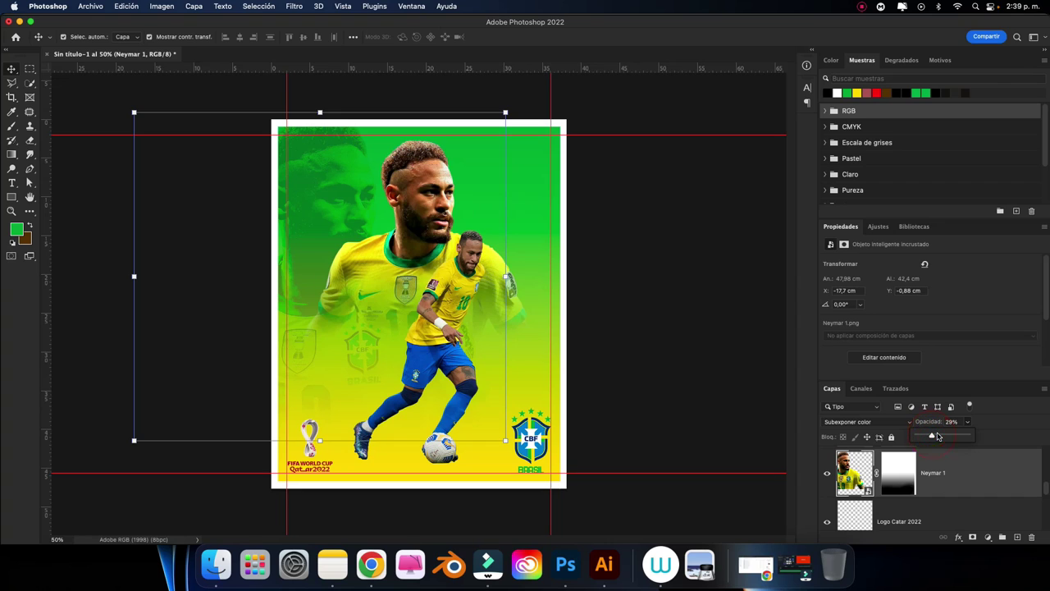
# Paint black on its layer mask with a 333 px brush to hide the faded lower figure.
pyautogui.click(899, 485)
pyautogui.press('b')
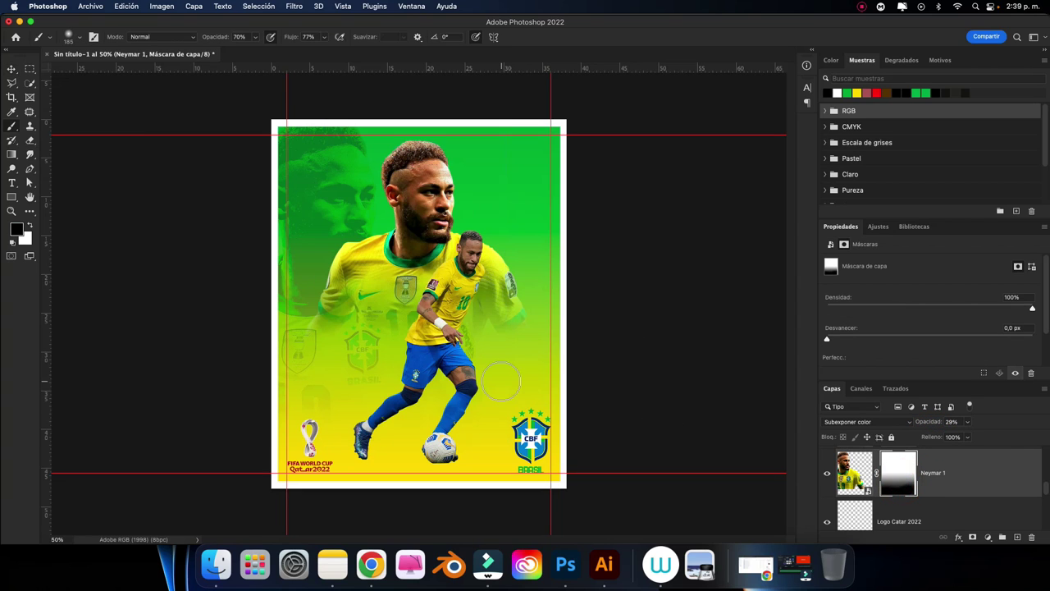
pyautogui.moveTo(464, 374); pyautogui.dragTo(518, 375)
pyautogui.moveTo(305, 347); pyautogui.dragTo(293, 346)
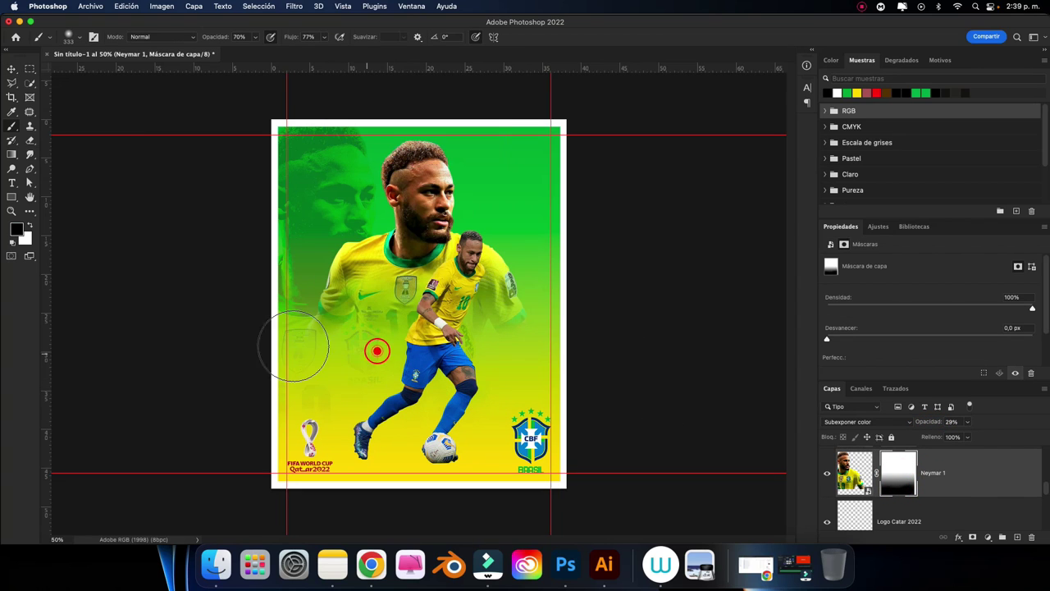
pyautogui.moveTo(338, 320)
pyautogui.mouseDown()
pyautogui.moveTo(344, 339)
pyautogui.moveTo(293, 340)
pyautogui.moveTo(504, 352)
pyautogui.moveTo(488, 377)
pyautogui.mouseUp()
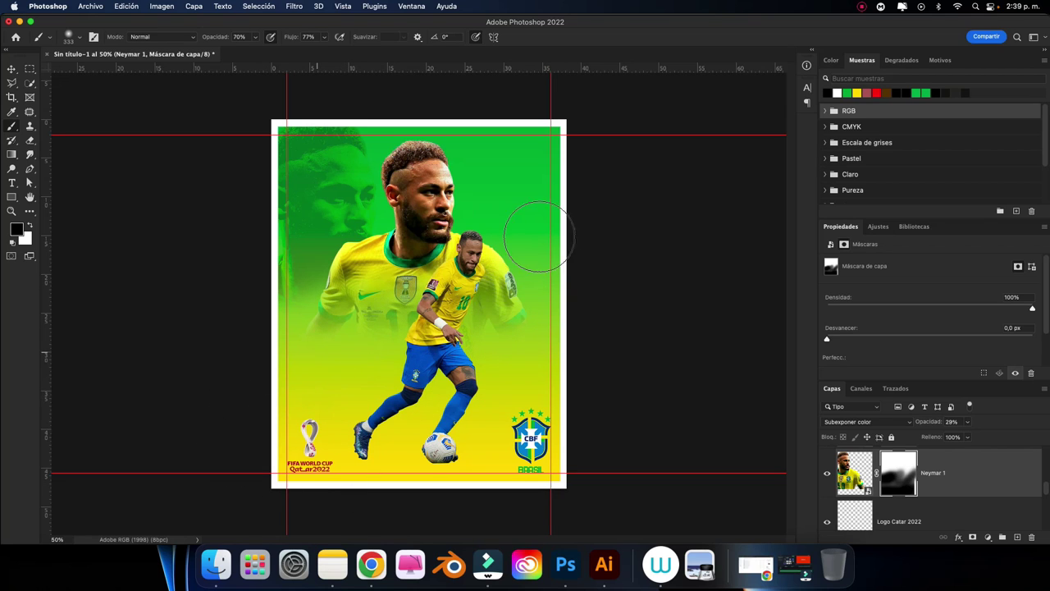
pyautogui.moveTo(447, 407); pyautogui.dragTo(339, 457)
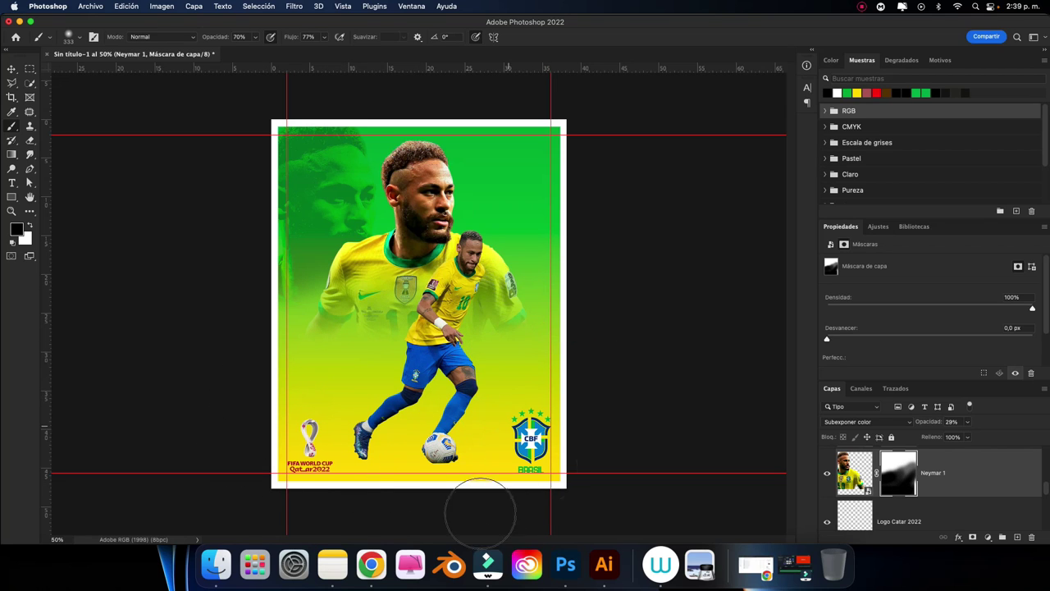
pyautogui.click(12, 70)
pyautogui.click(118, 100)
pyautogui.press('super+plus')
# Type a white NEYMAR JR. title on the ghosted face.
pyautogui.scroll(2, 199, 135)
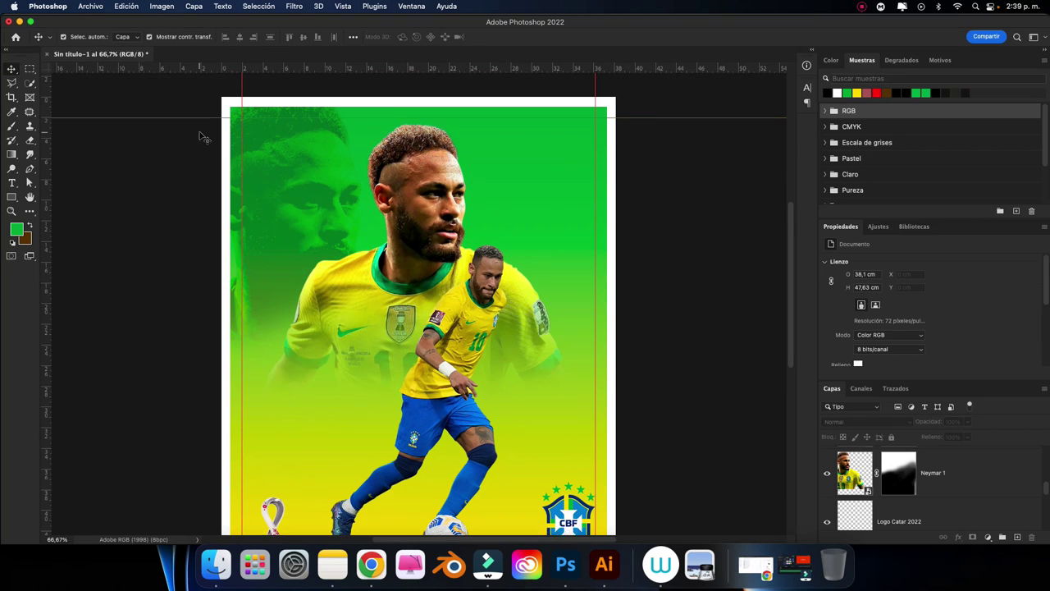
pyautogui.scroll(1, 199, 136)
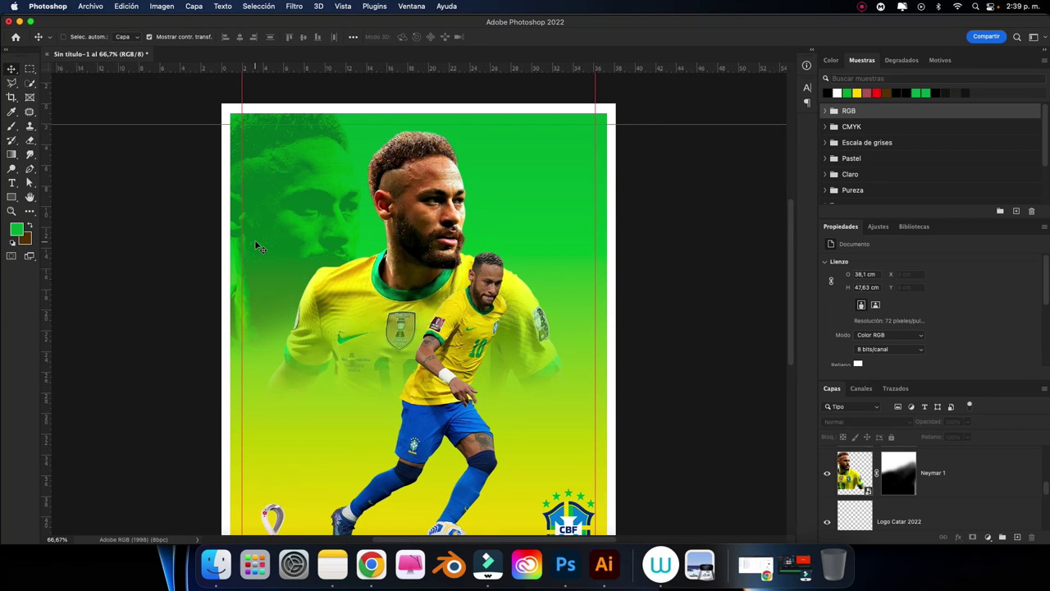
pyautogui.scroll(1, 256, 246)
pyautogui.scroll(1, 258, 245)
pyautogui.scroll(1, 261, 248)
pyautogui.scroll(1, 262, 248)
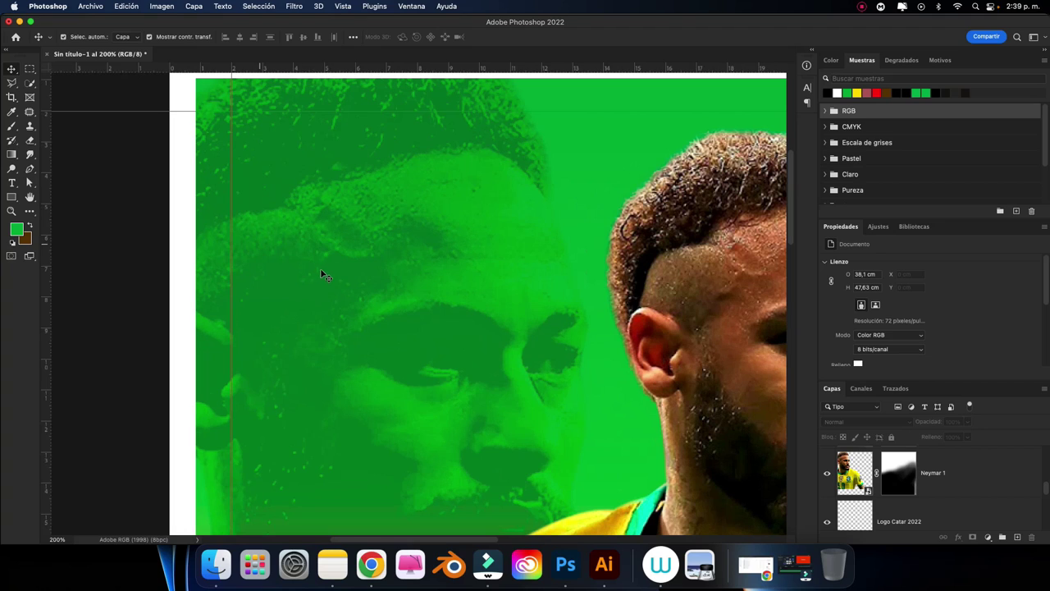
pyautogui.press('t')
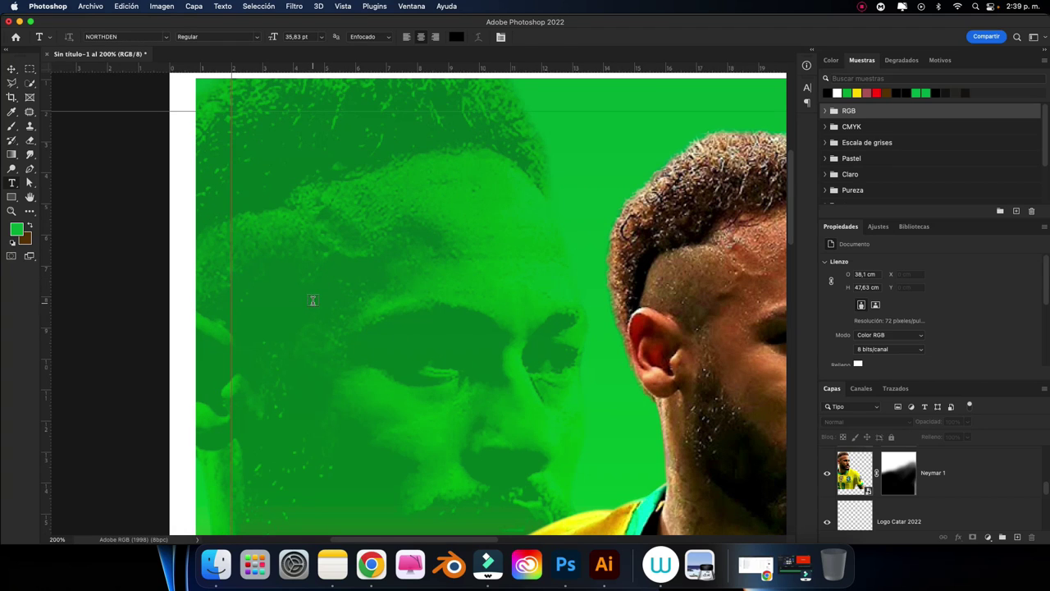
pyautogui.click(313, 300)
pyautogui.press('BackSpace')
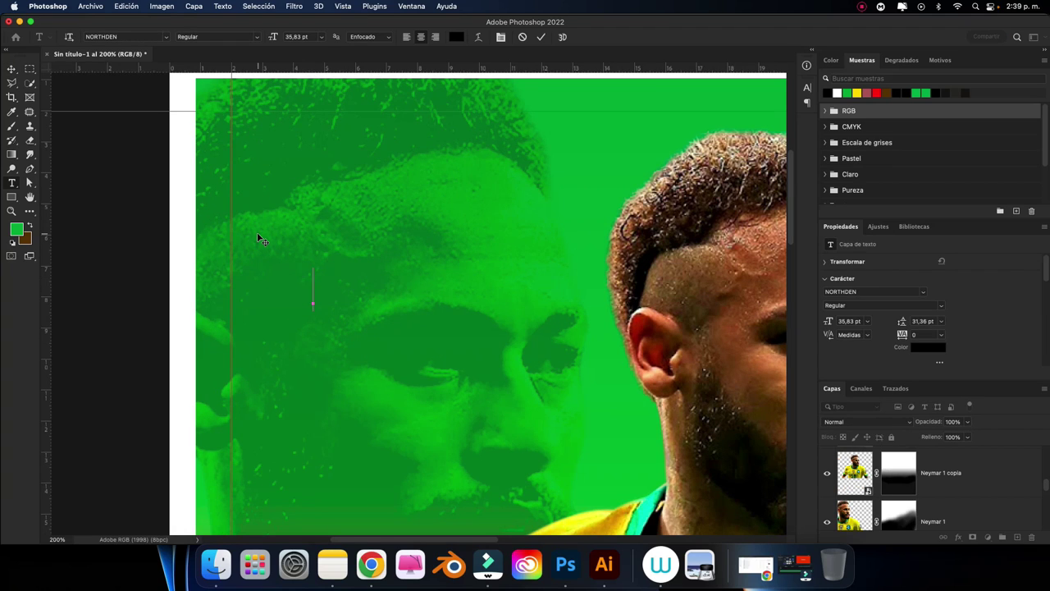
pyautogui.write('NEYMAR ')
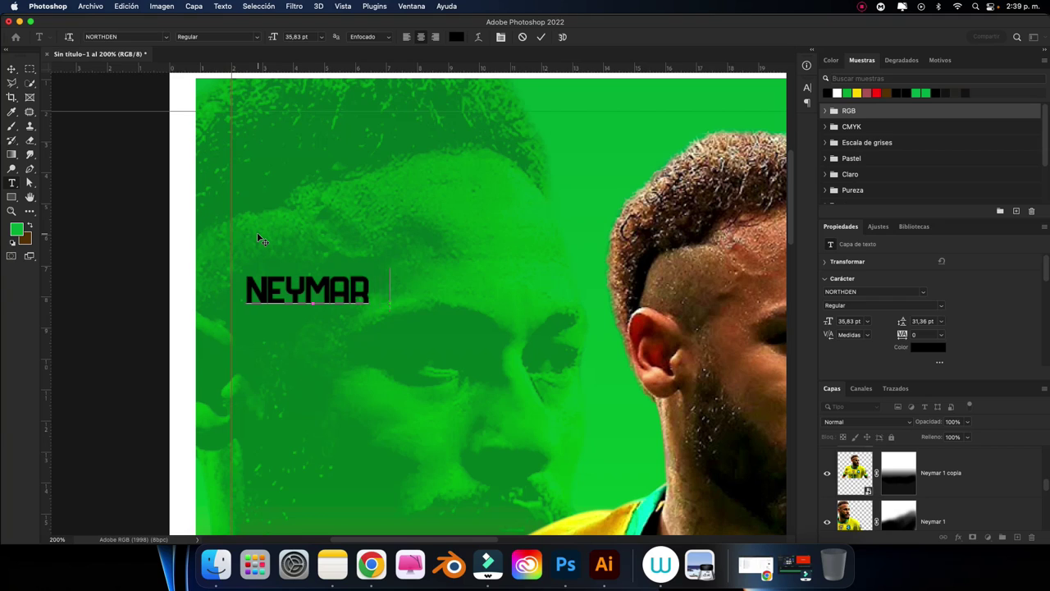
pyautogui.write('JR.')
pyautogui.moveTo(401, 292); pyautogui.dragTo(185, 275)
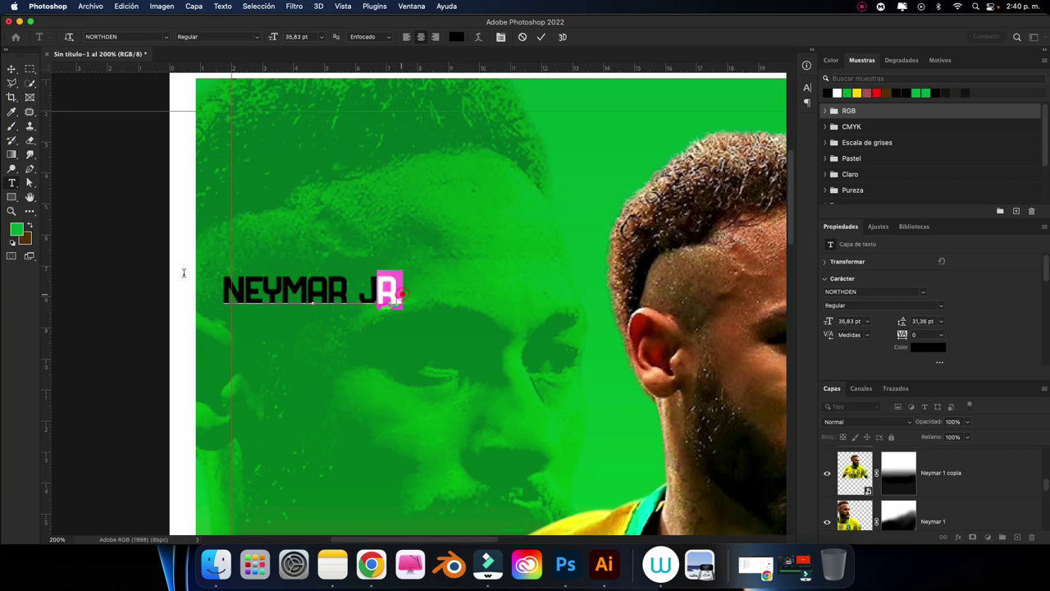
pyautogui.click(837, 91)
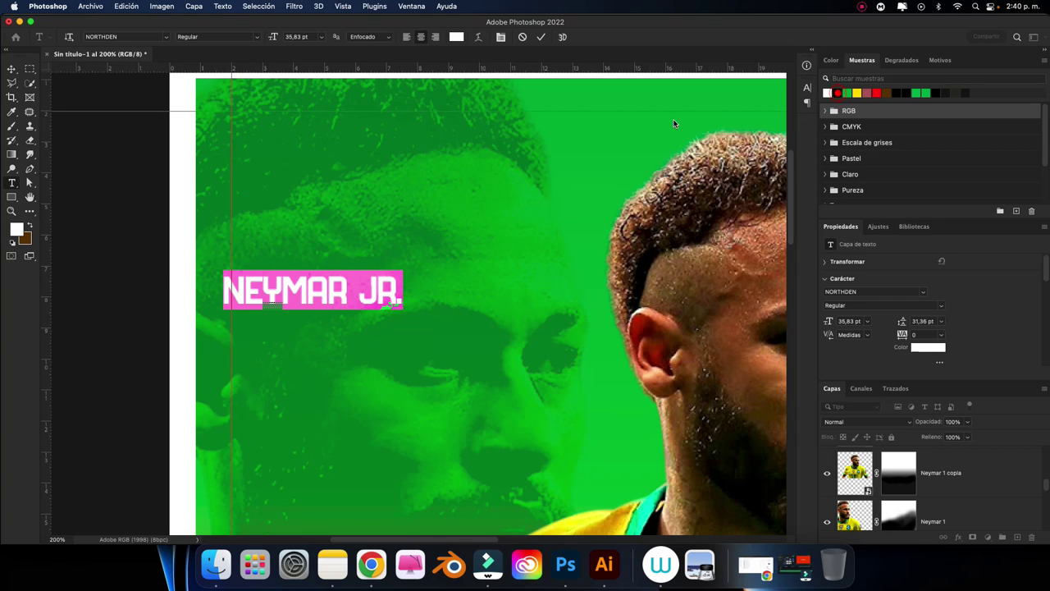
pyautogui.click(540, 37)
# Enlarge the NEYMAR JR. title to about 204%.
pyautogui.click(12, 69)
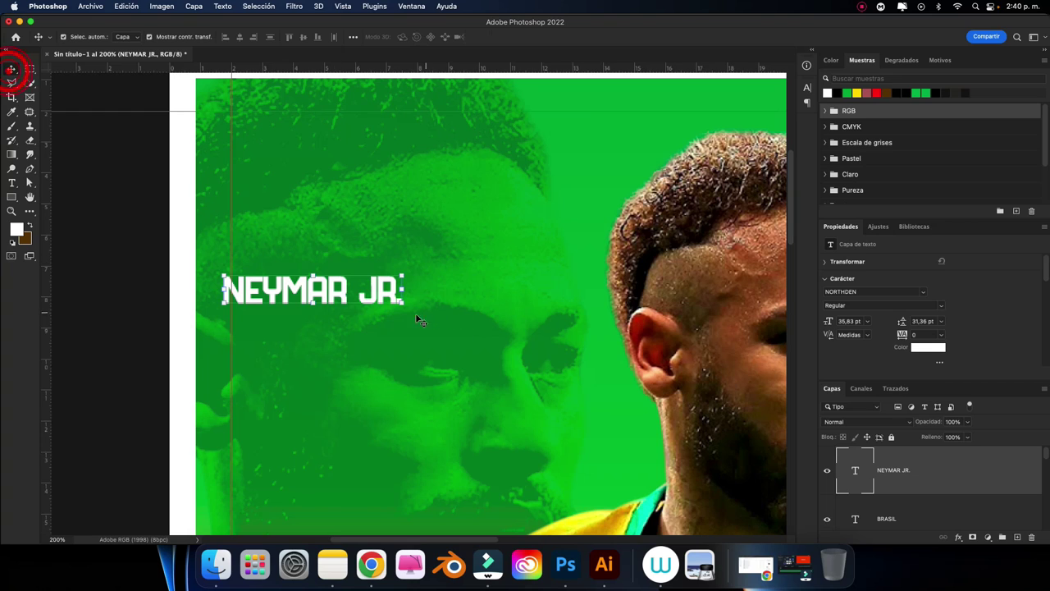
pyautogui.moveTo(402, 306); pyautogui.dragTo(566, 371)
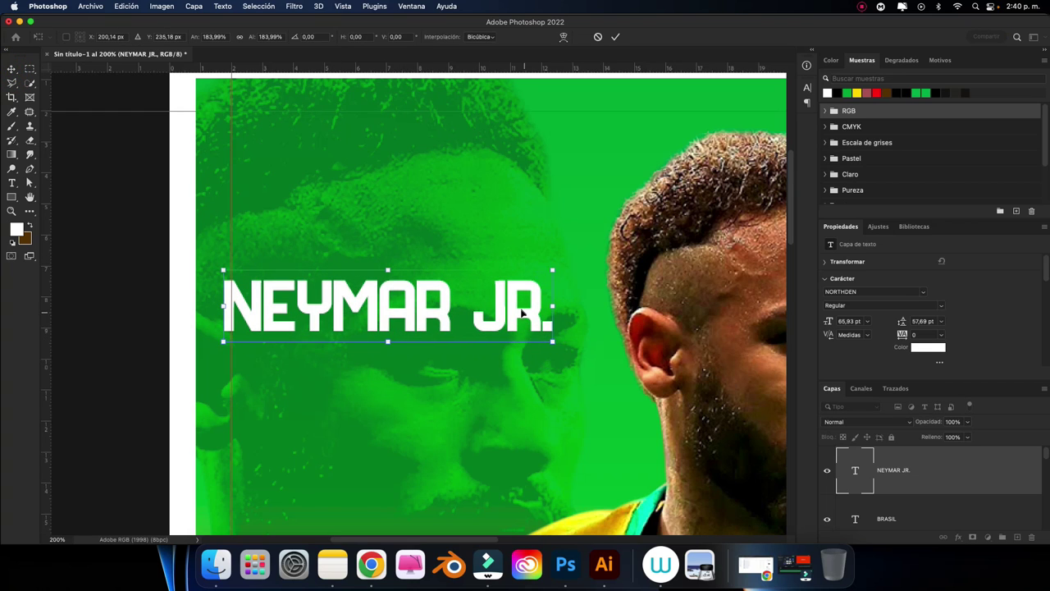
pyautogui.moveTo(523, 314); pyautogui.dragTo(529, 311)
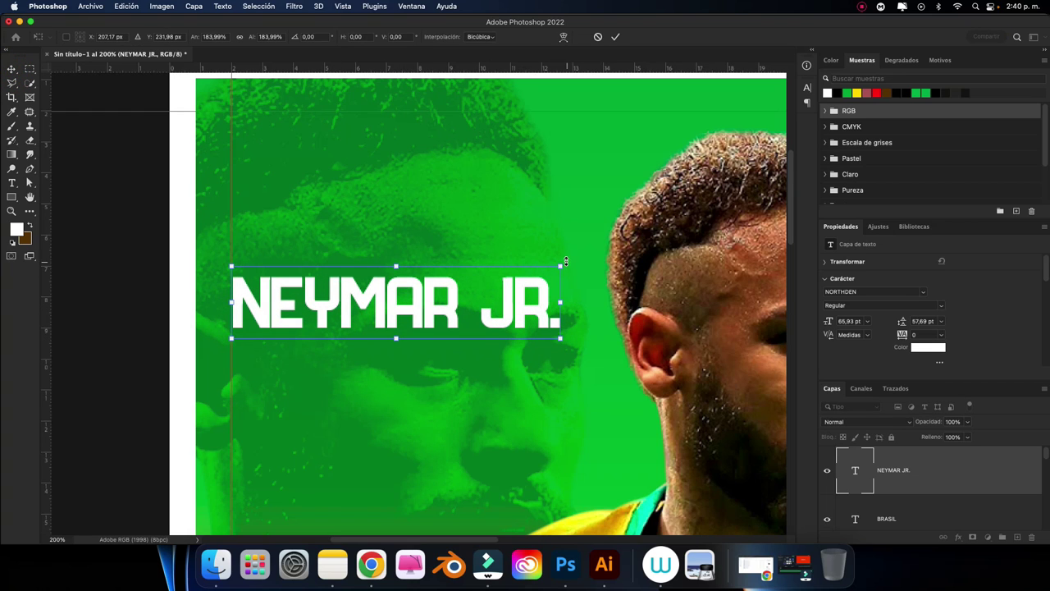
pyautogui.moveTo(561, 264); pyautogui.dragTo(595, 258)
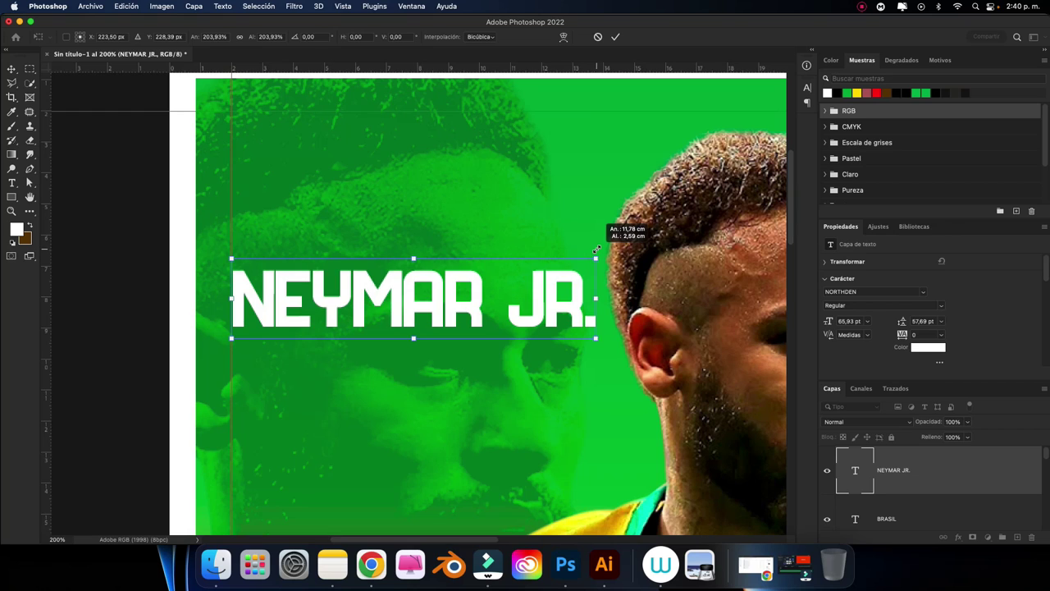
pyautogui.click(615, 38)
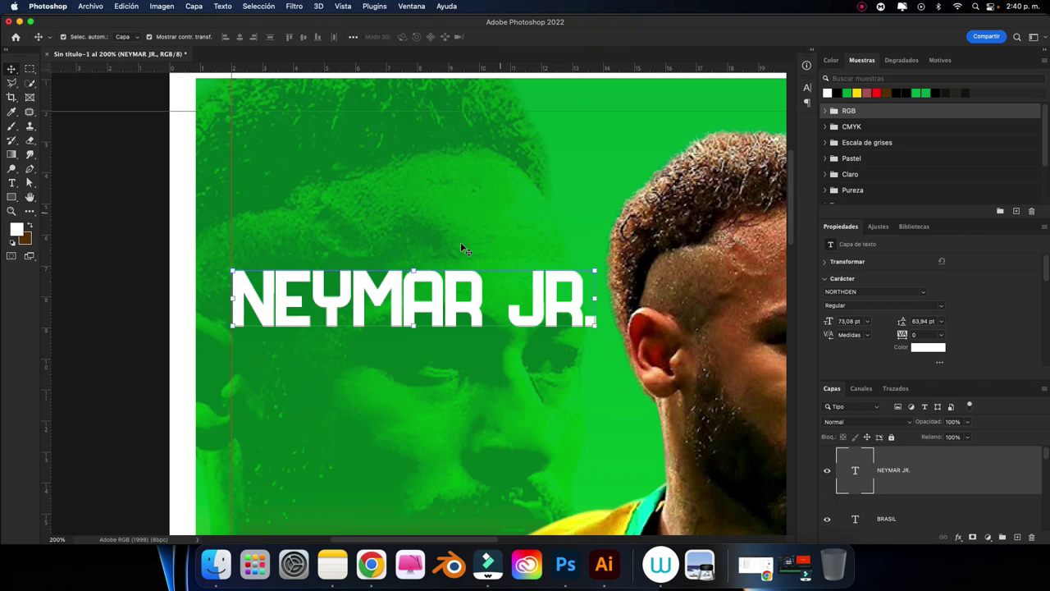
pyautogui.scroll(-2, 473, 275)
# Duplicate the title below, change it to 5-2-1992 and shrink it to about 53%.
pyautogui.moveTo(472, 260); pyautogui.dragTo(472, 323)
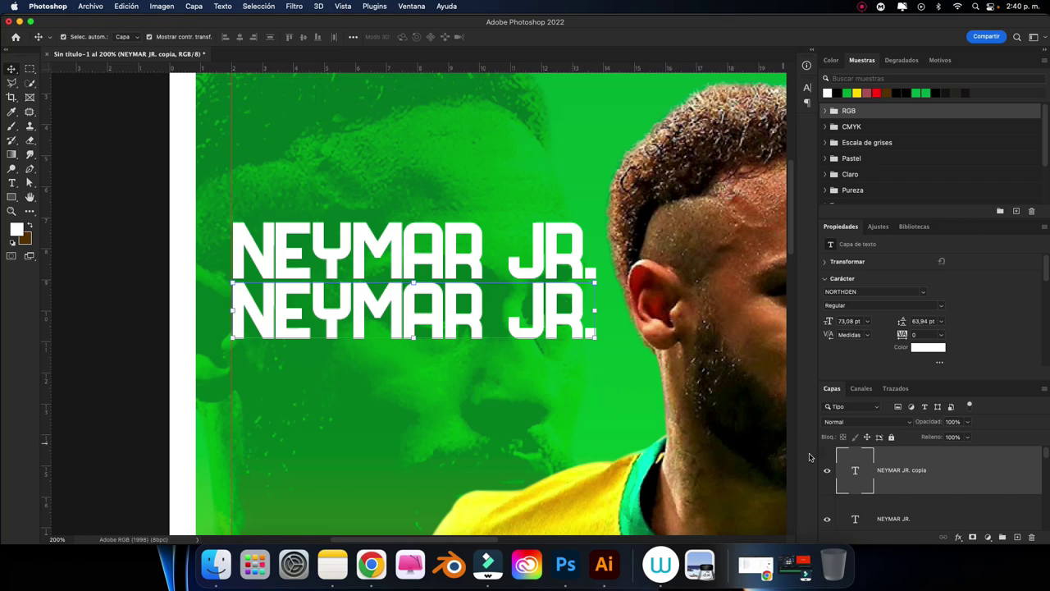
pyautogui.doubleClick(850, 467)
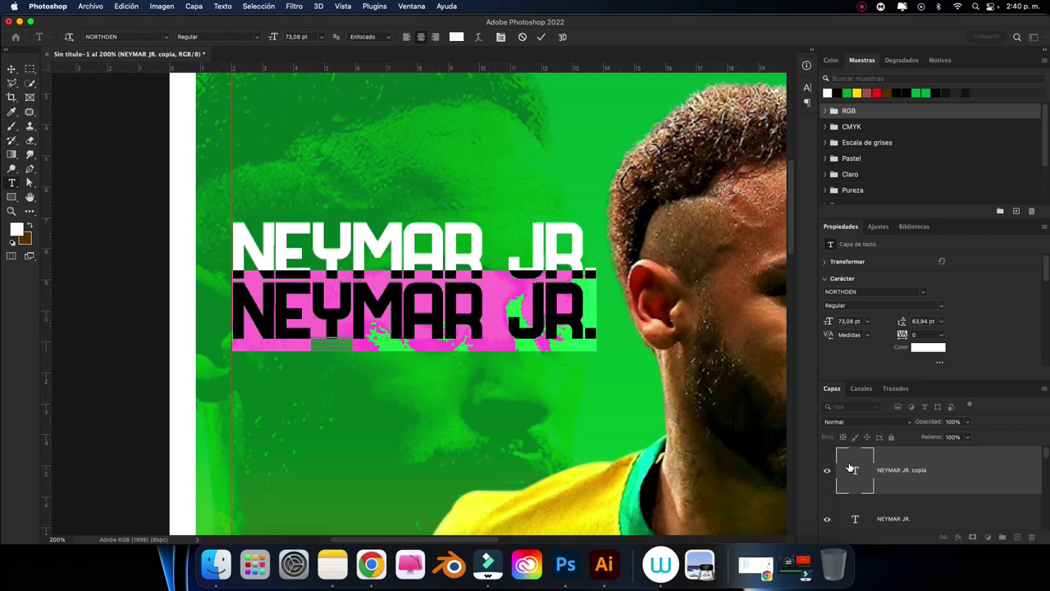
pyautogui.press('BackSpace')
pyautogui.write('5')
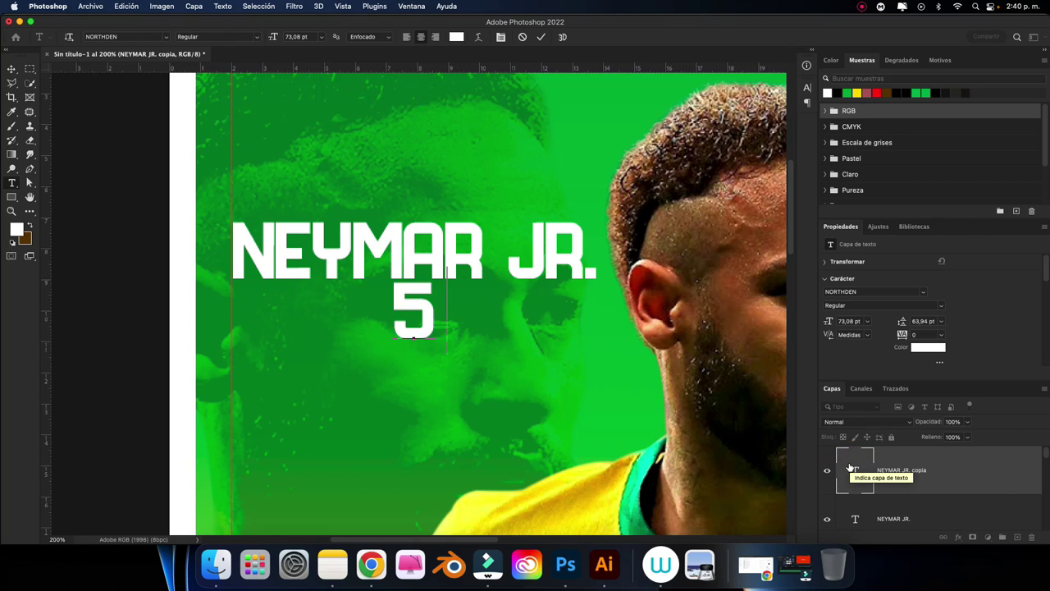
pyautogui.write('-2-')
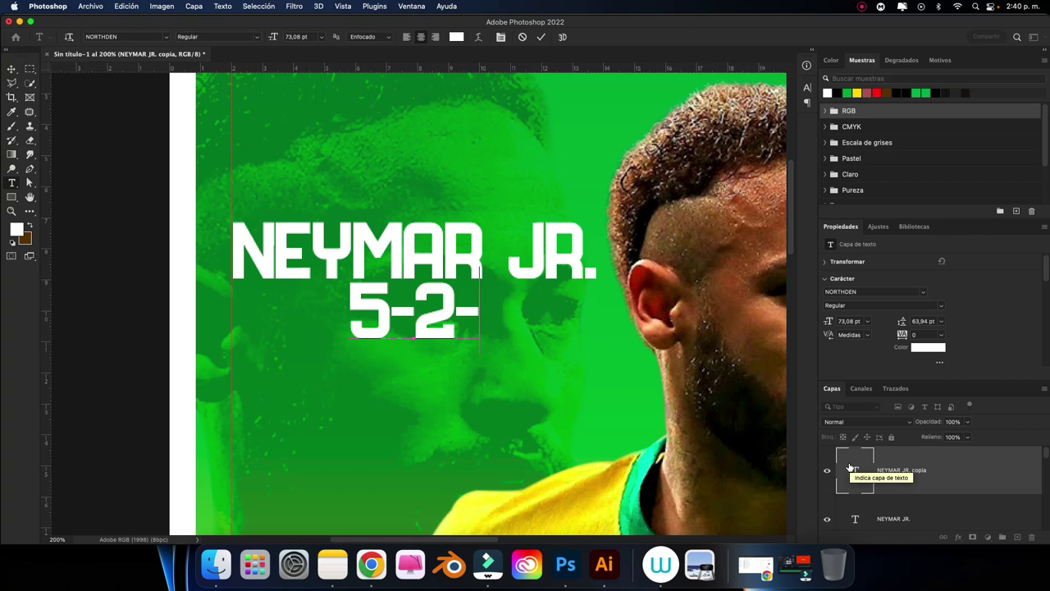
pyautogui.write('1992')
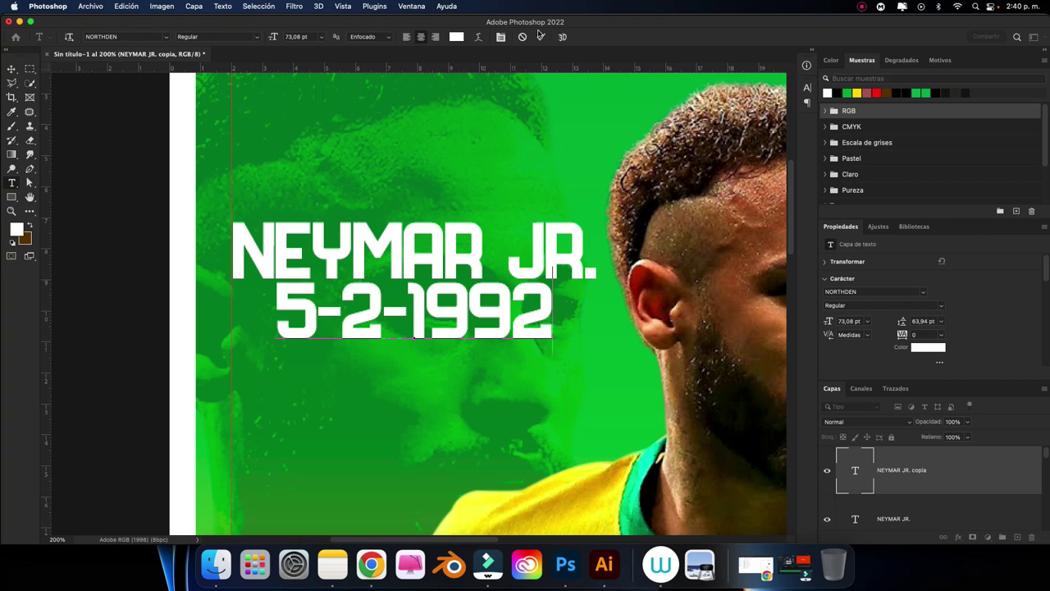
pyautogui.click(540, 36)
pyautogui.click(551, 277)
pyautogui.moveTo(551, 278); pyautogui.dragTo(476, 309)
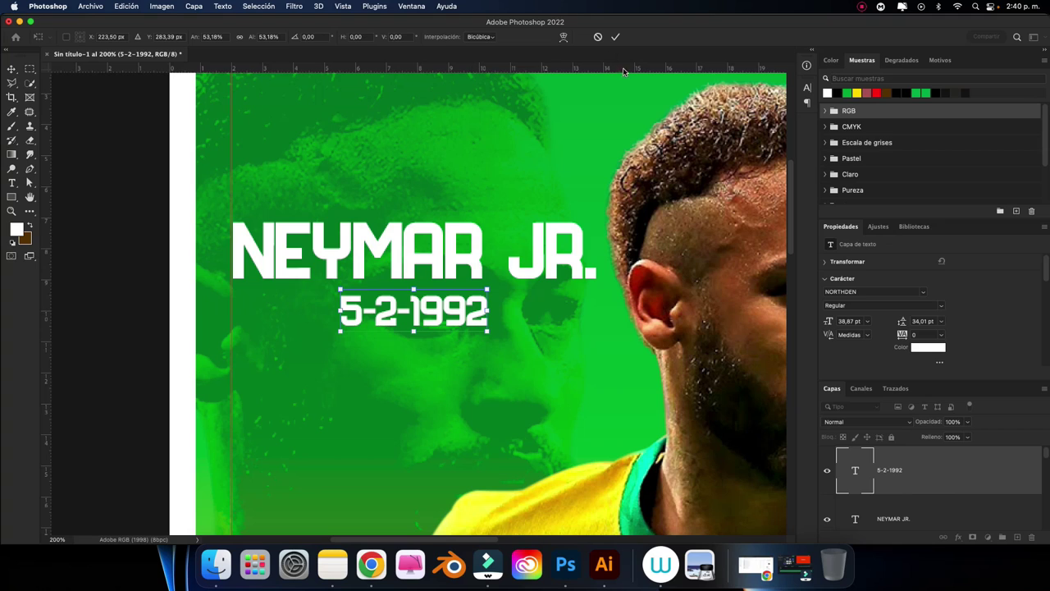
pyautogui.click(615, 36)
# Align the date and title on their horizontal centres, then deselect.
pyautogui.keyDown('shift'); pyautogui.click(469, 254); pyautogui.keyUp('shift')
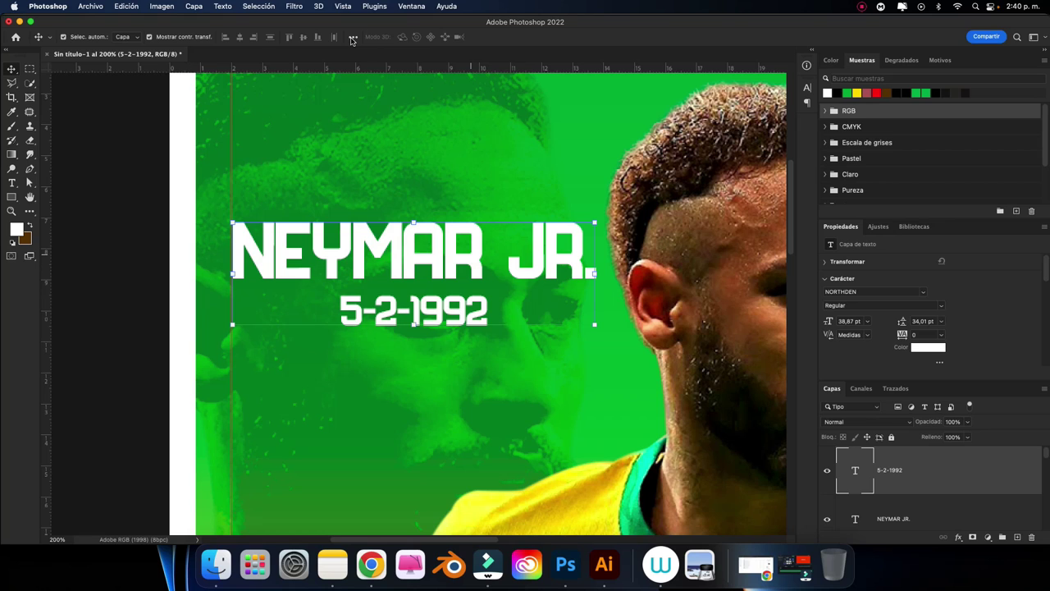
pyautogui.click(351, 38)
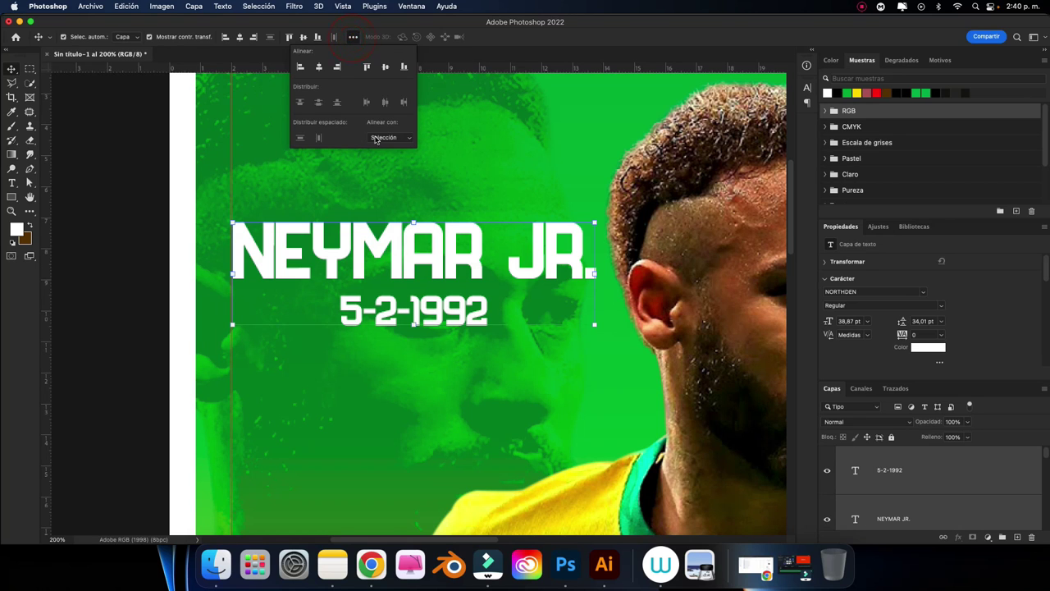
pyautogui.click(239, 38)
pyautogui.click(156, 185)
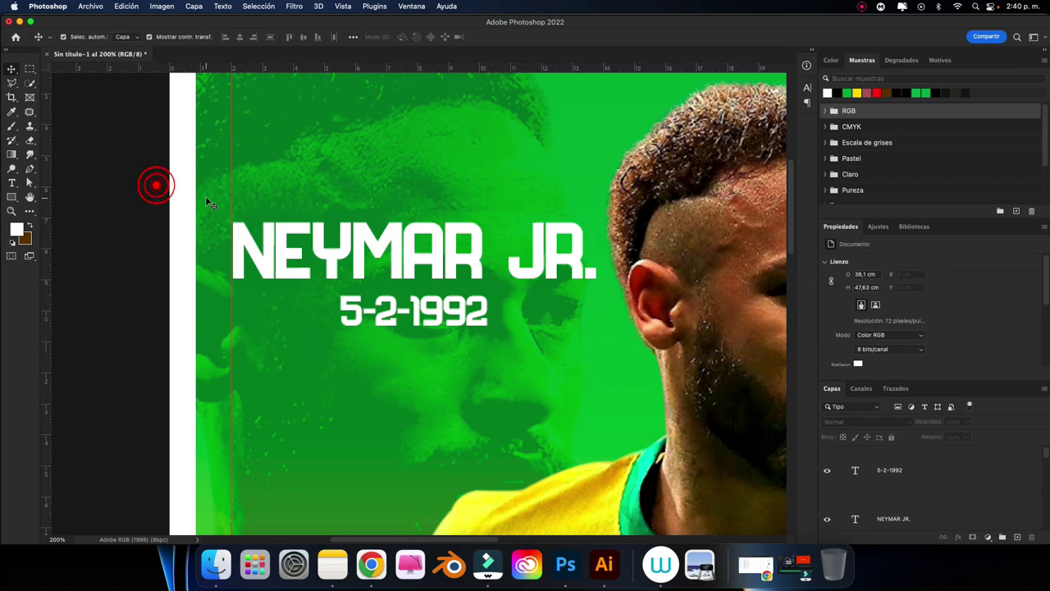
# Zoom the card out and back to 66.7%, then open the Tutorial Barajitas folder from the Dock.
pyautogui.hotkey('ctrl', '-')
pyautogui.hotkey('ctrl', '-')
pyautogui.hotkey('ctrl', '-')
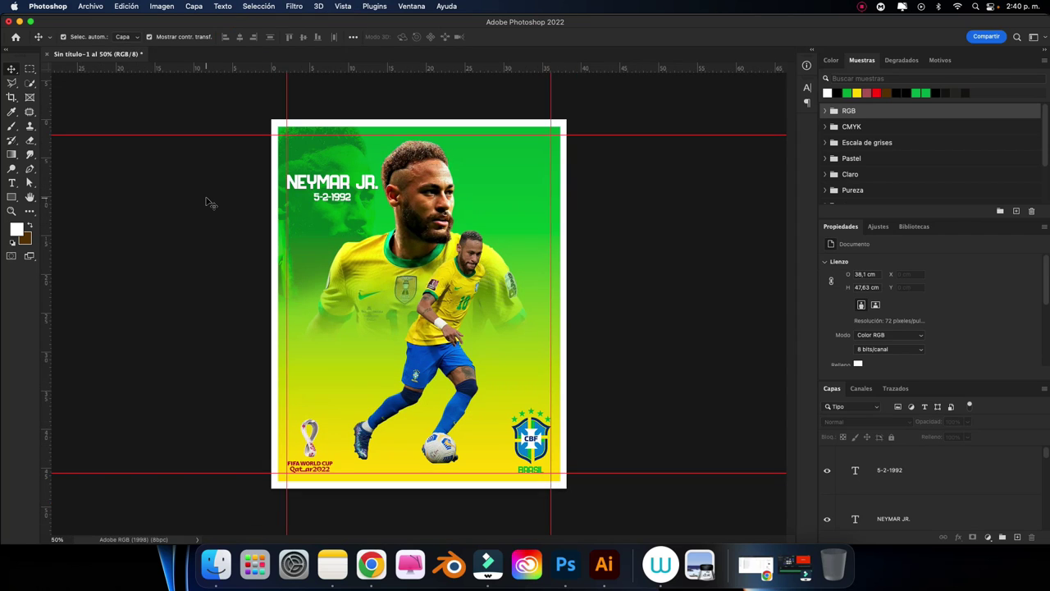
pyautogui.hotkey('ctrl', '+')
pyautogui.hotkey('ctrl', '+')
pyautogui.hotkey('ctrl', '+')
pyautogui.hotkey('ctrl', '-')
pyautogui.hotkey('ctrl', '-')
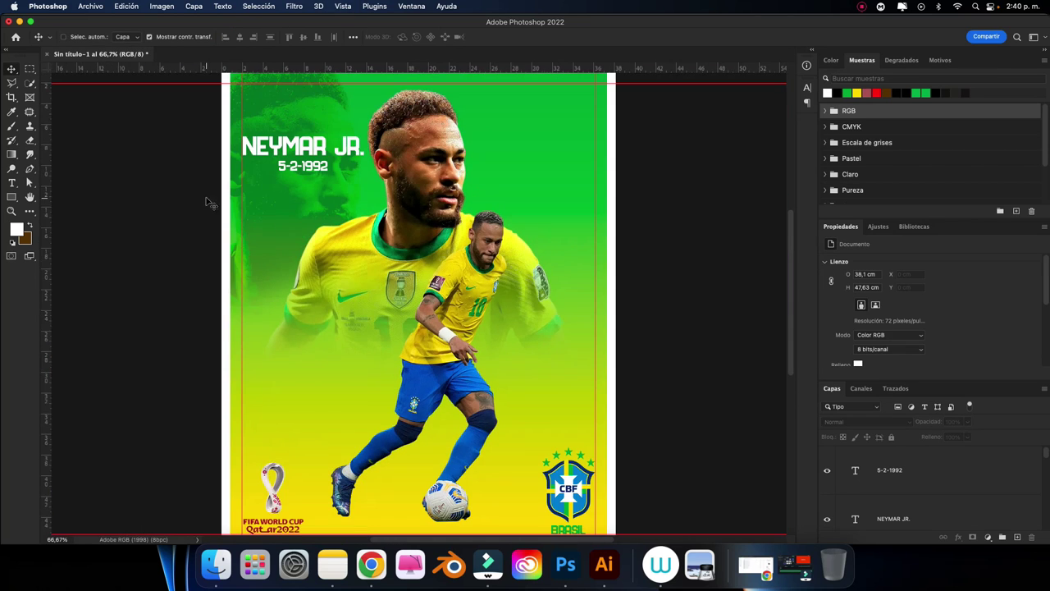
pyautogui.click(216, 564)
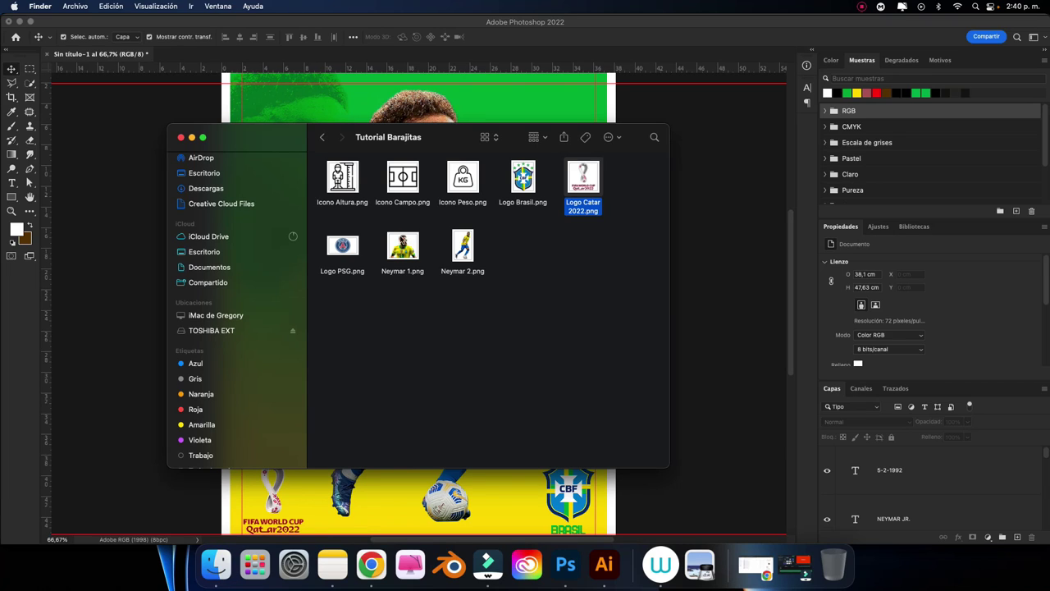
# Select Icono Campo.png and drag the Tutorial Barajitas window to the right.
pyautogui.click(402, 181)
pyautogui.moveTo(453, 137); pyautogui.dragTo(609, 201)
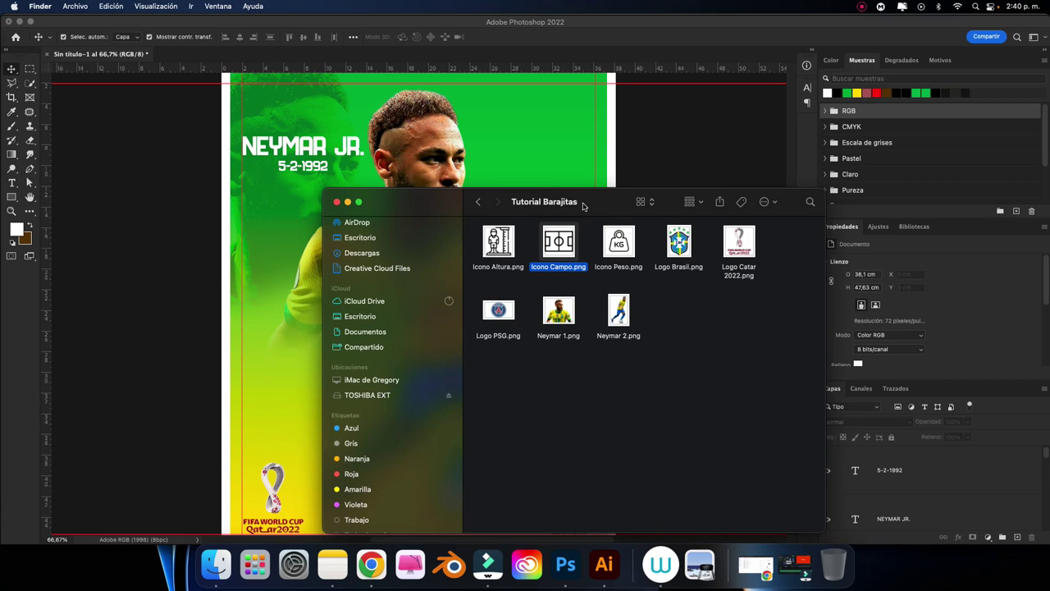
pyautogui.moveTo(605, 202); pyautogui.dragTo(652, 194)
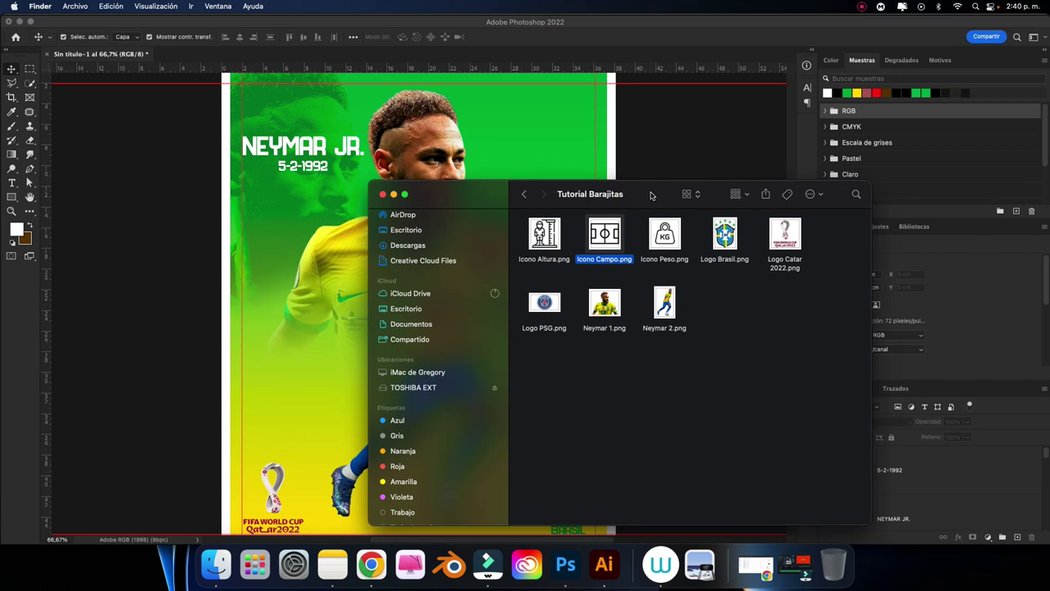
pyautogui.click(551, 237)
# Place Icono Campo.png, rotate it 90°, scale it to about 28% and set it beneath the date.
pyautogui.moveTo(616, 239); pyautogui.dragTo(336, 256)
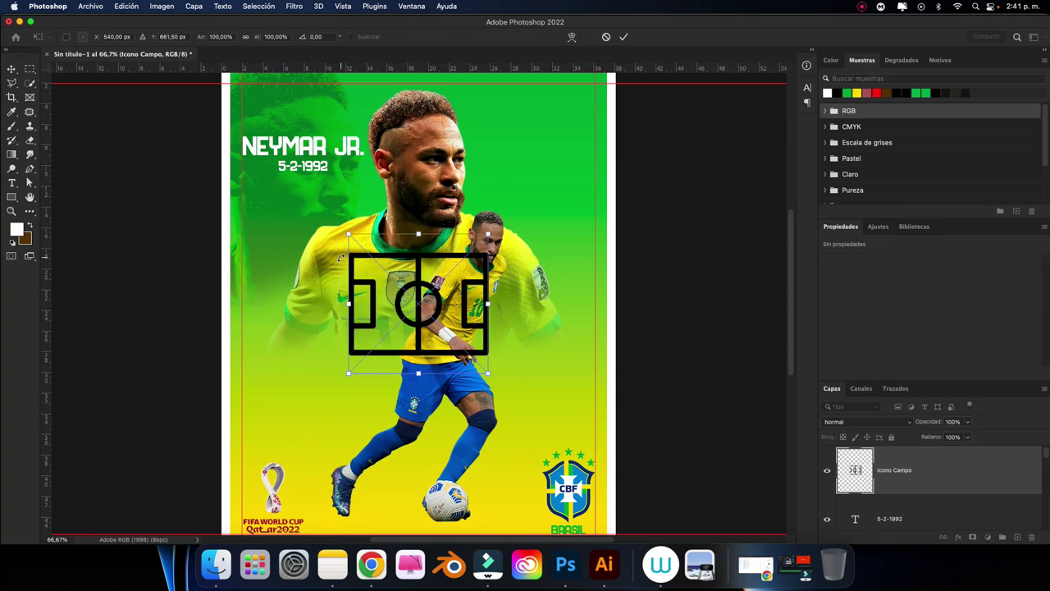
pyautogui.press('super+plus')
pyautogui.moveTo(535, 195); pyautogui.dragTo(438, 318)
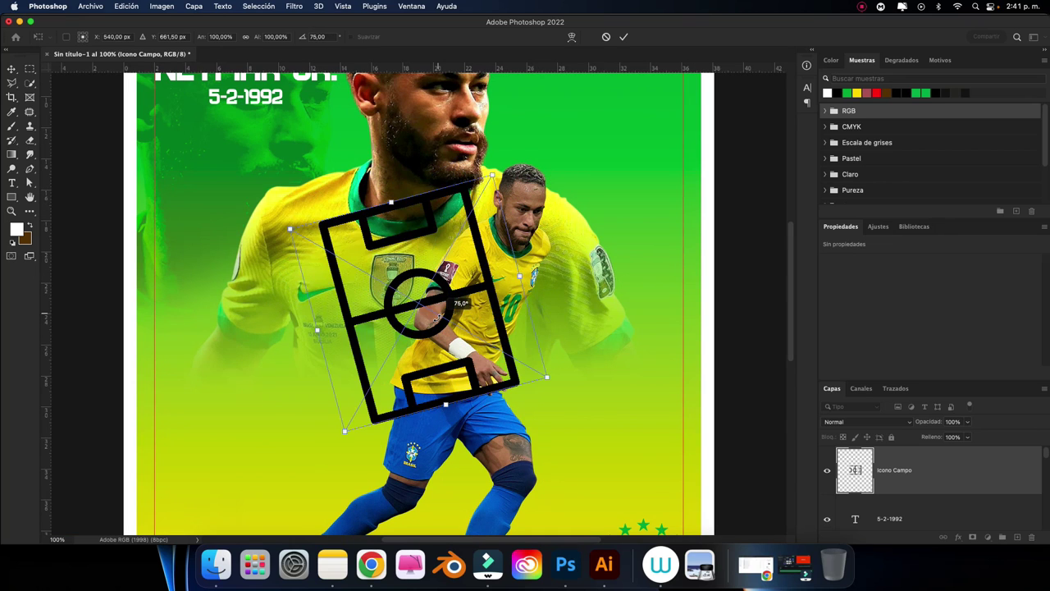
pyautogui.moveTo(527, 199); pyautogui.dragTo(415, 246)
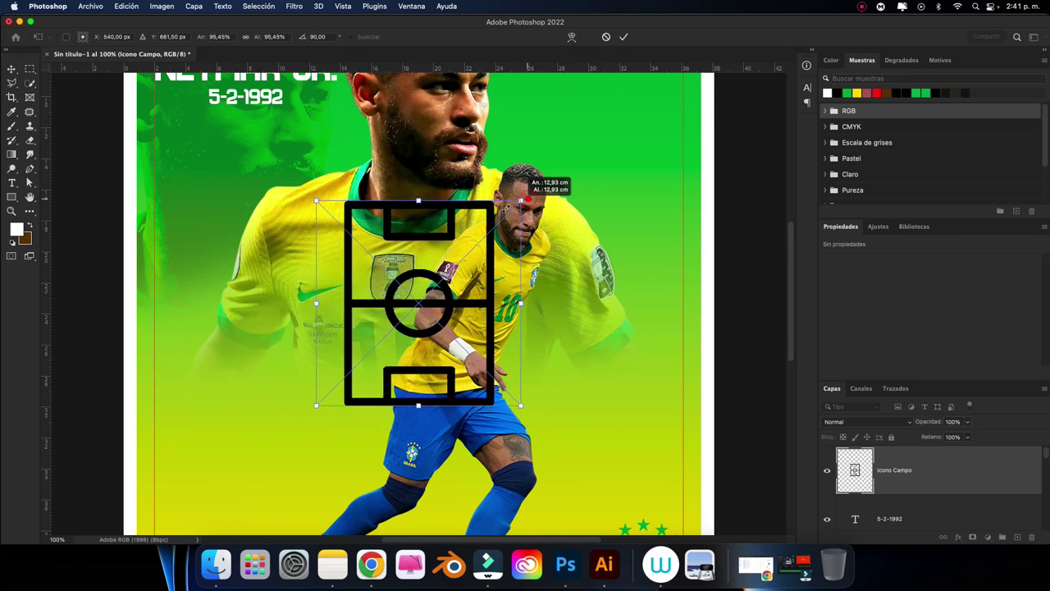
pyautogui.moveTo(423, 286); pyautogui.dragTo(254, 125)
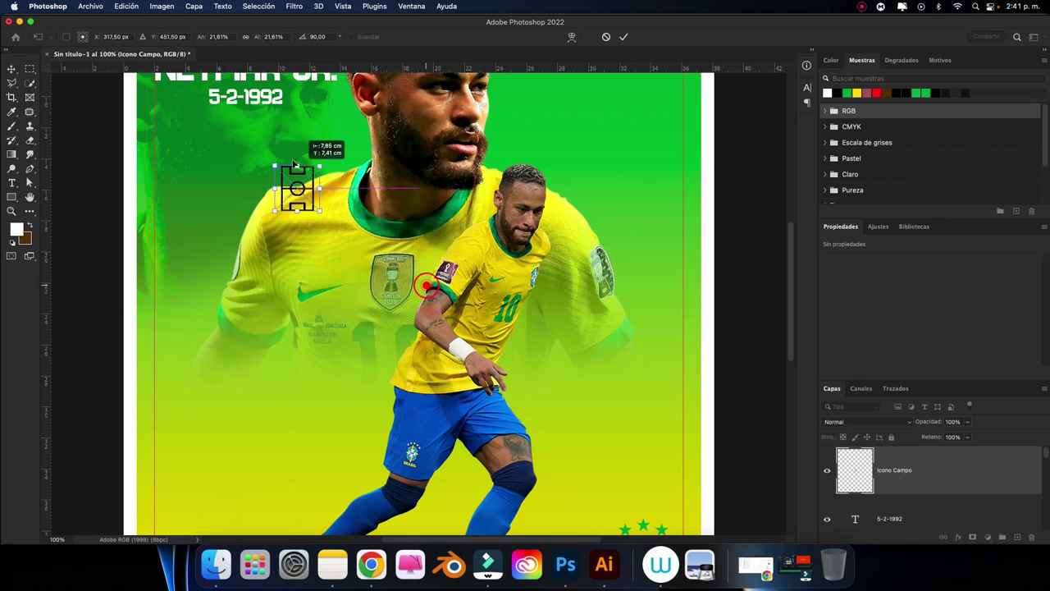
pyautogui.scroll(3, 255, 124)
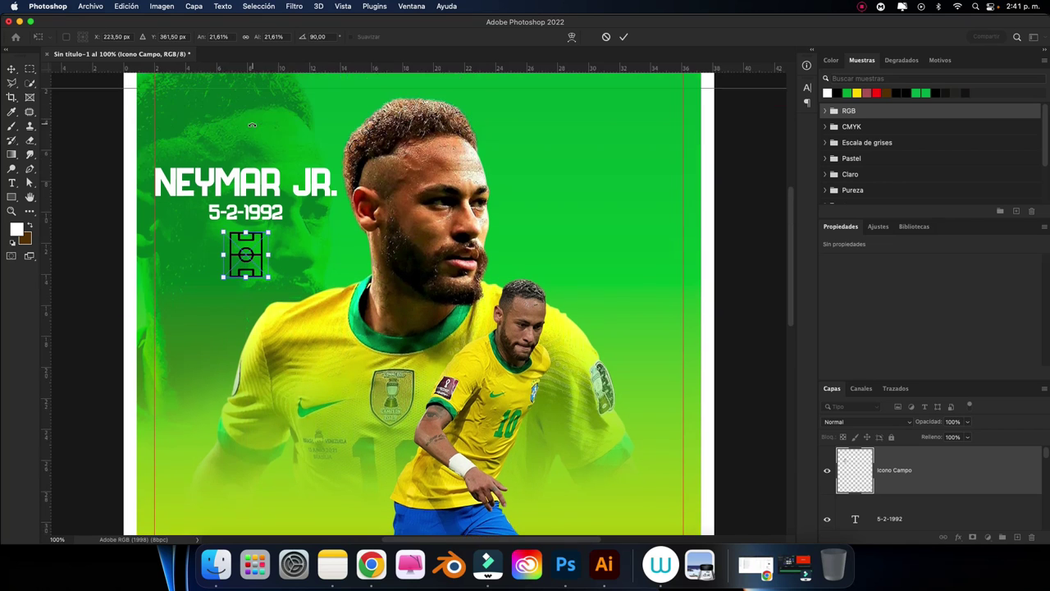
pyautogui.scroll(5, 255, 124)
pyautogui.hscroll(-5, 262, 135)
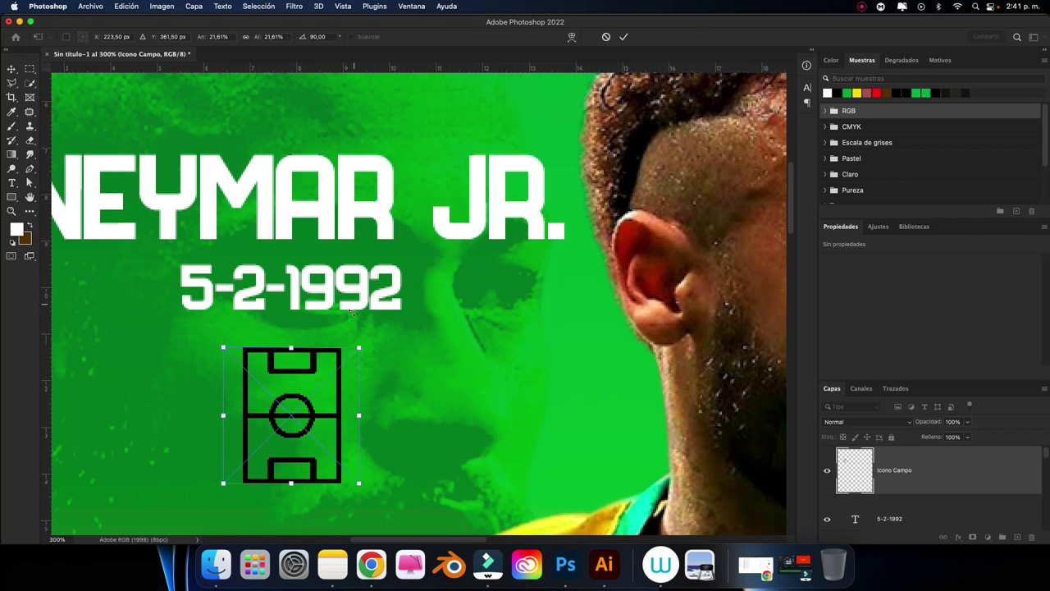
pyautogui.moveTo(361, 345); pyautogui.dragTo(378, 328)
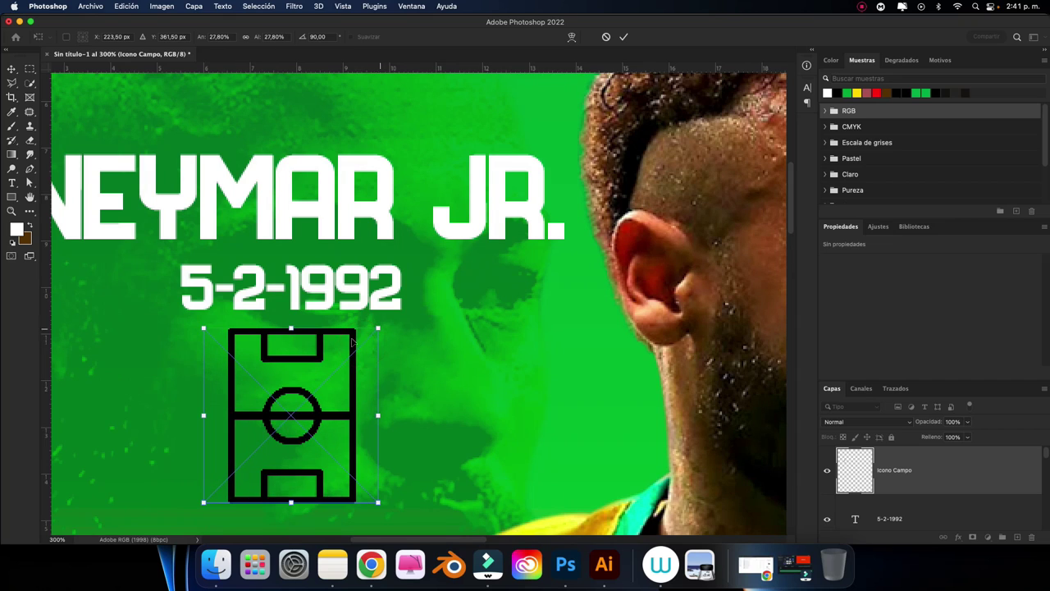
pyautogui.click(622, 36)
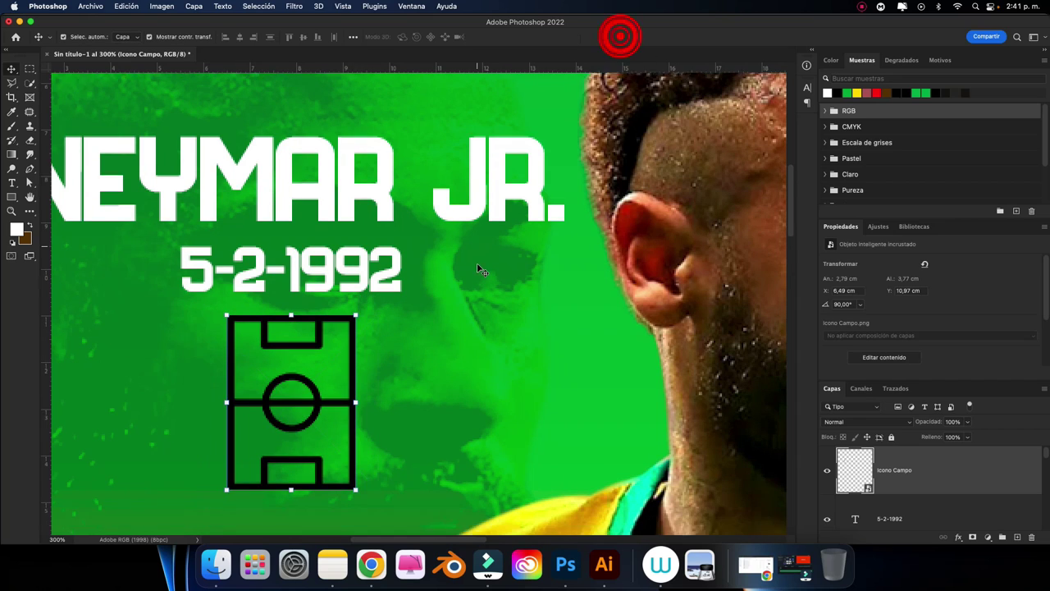
pyautogui.scroll(-5, 736, 345)
# Give the Icono Campo layer a white Color Overlay blending option.
pyautogui.rightClick(891, 468)
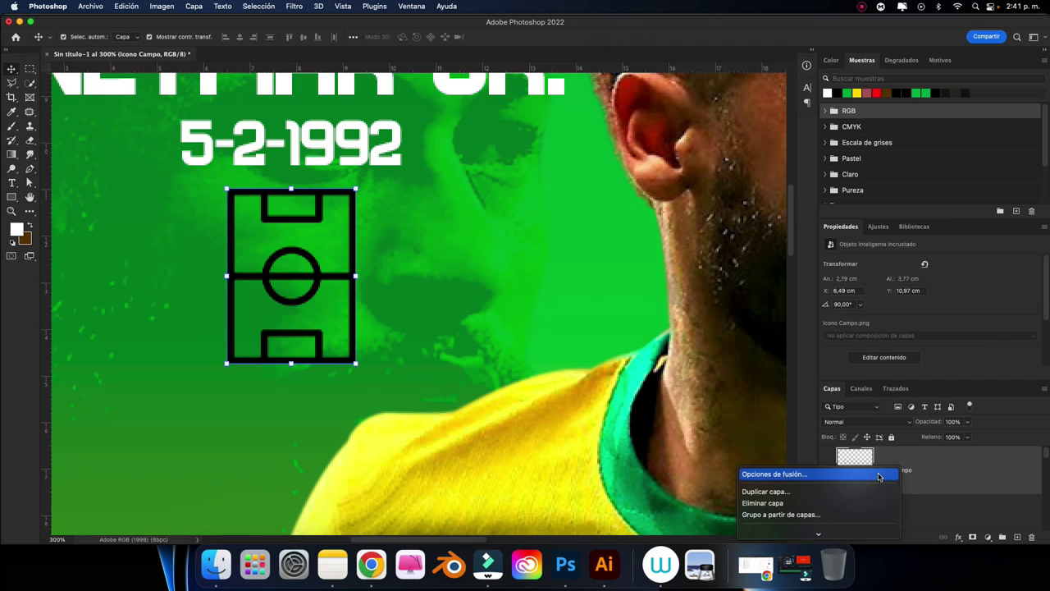
pyautogui.click(878, 474)
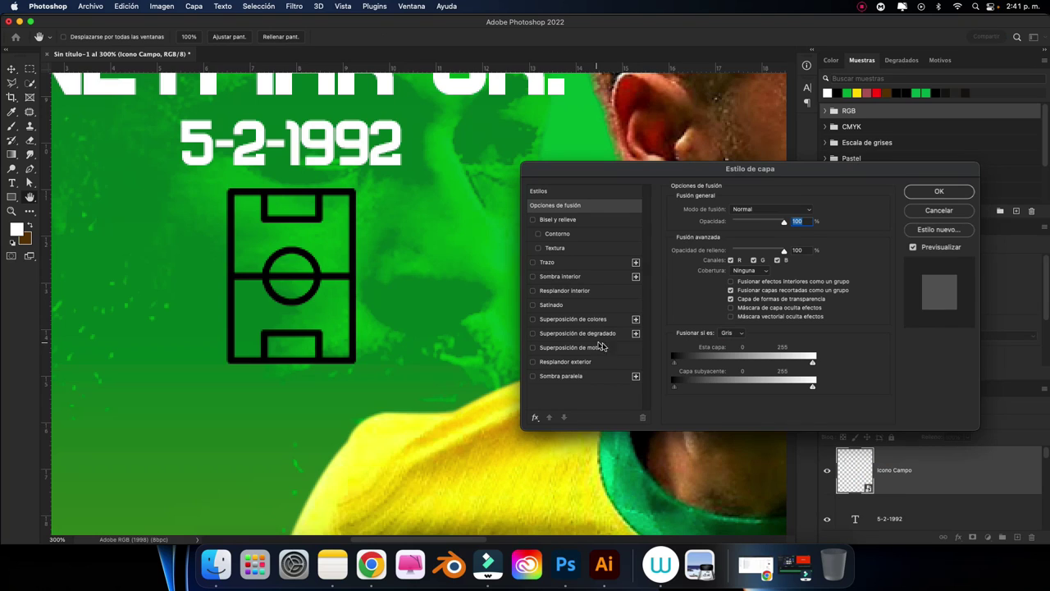
pyautogui.click(534, 319)
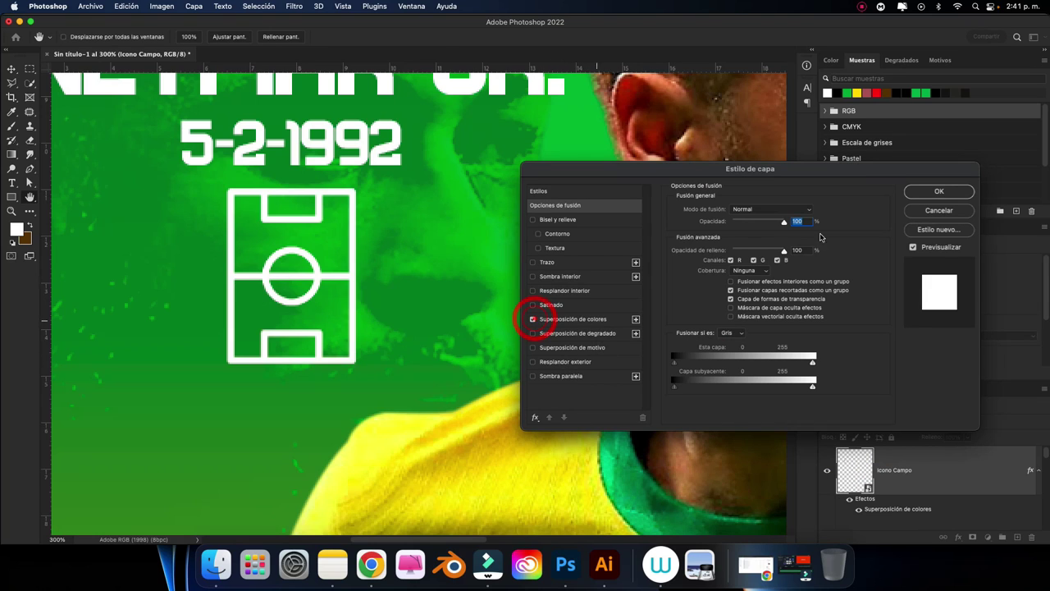
pyautogui.click(939, 191)
pyautogui.scroll(-2, 932, 508)
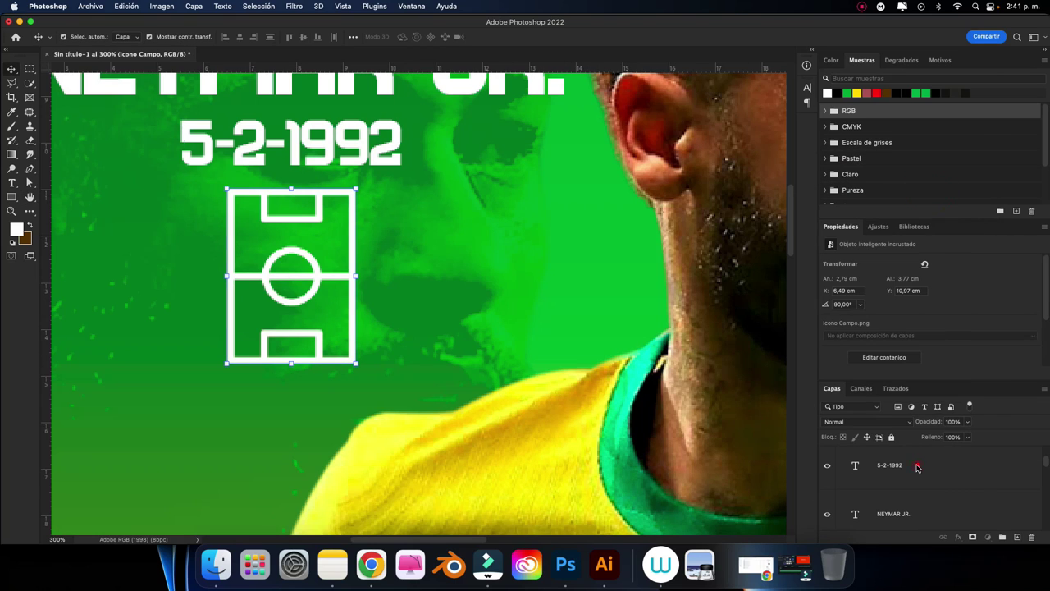
# Draw a rectangle covering the field icon's top section.
pyautogui.click(917, 467)
pyautogui.moveTo(10, 198); pyautogui.dragTo(78, 196)
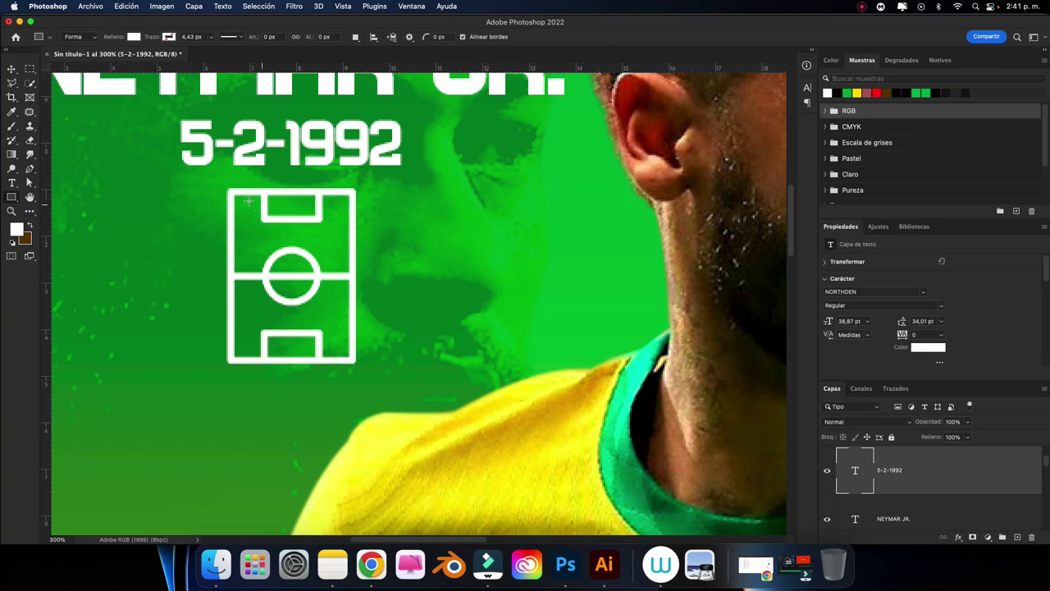
pyautogui.moveTo(230, 190); pyautogui.dragTo(354, 236)
# Fill Rectángulo 1 with blue sampled from the CBF shield.
pyautogui.press('v')
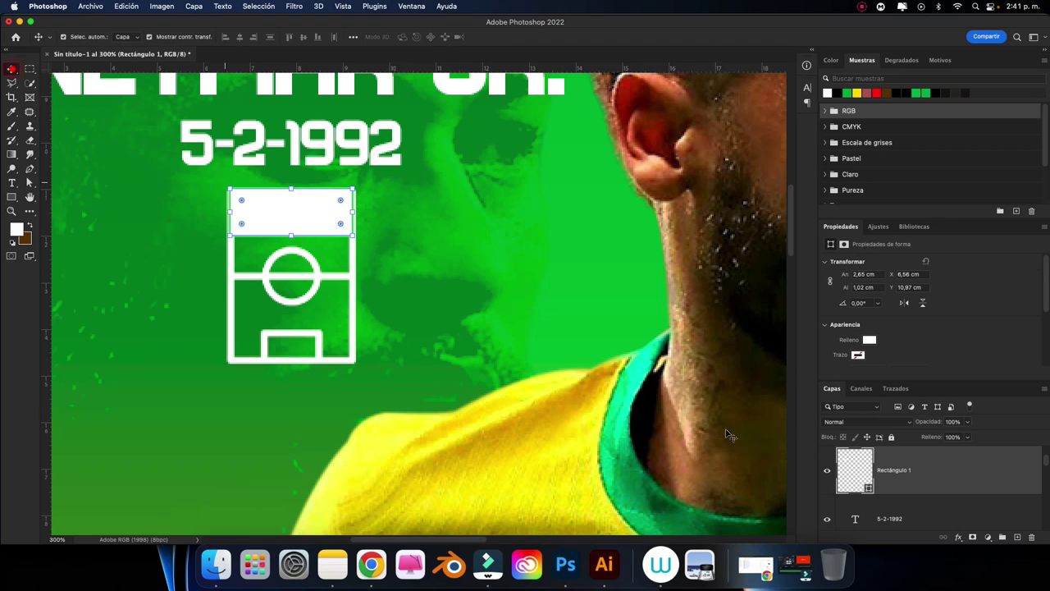
pyautogui.doubleClick(850, 464)
pyautogui.press('super+minus')
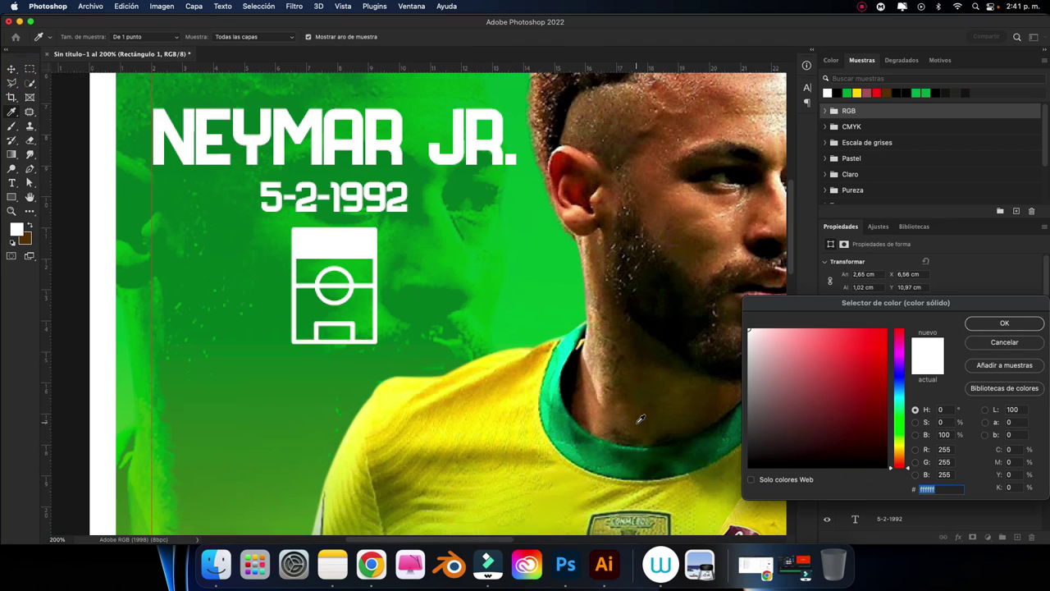
pyautogui.scroll(-5, 607, 423)
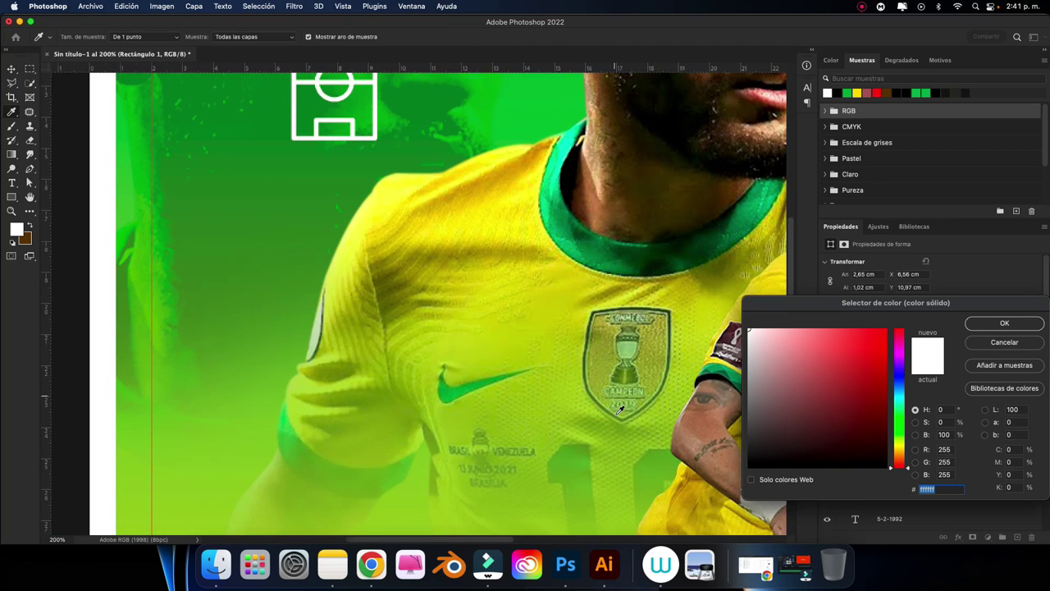
pyautogui.hscroll(5, 606, 423)
pyautogui.hscroll(2, 633, 346)
pyautogui.hscroll(1, 633, 346)
pyautogui.hscroll(1, 633, 346)
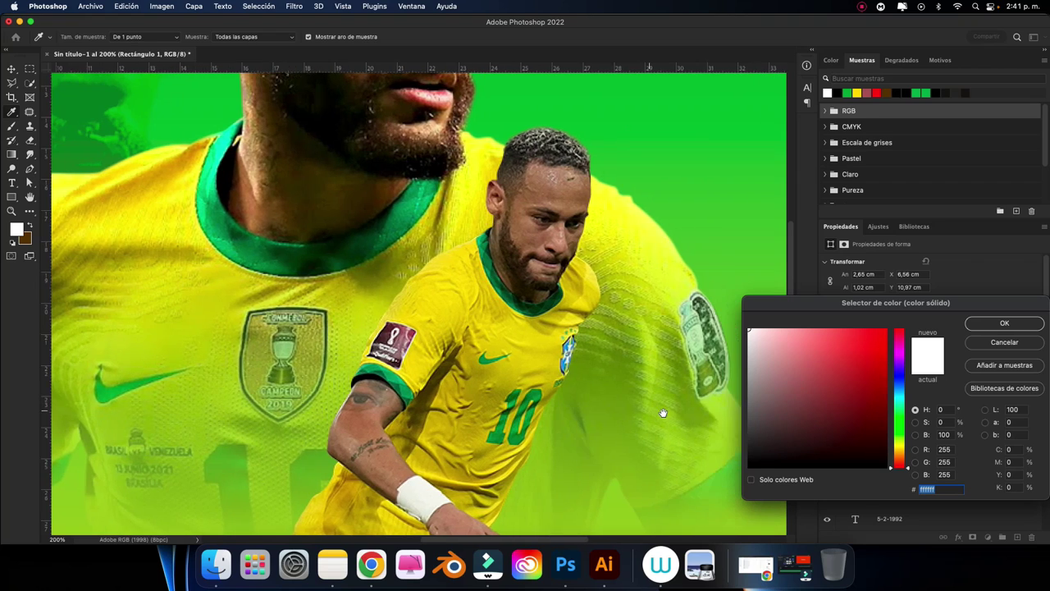
pyautogui.hscroll(2, 633, 346)
pyautogui.scroll(-10, 633, 346)
pyautogui.scroll(3, 598, 253)
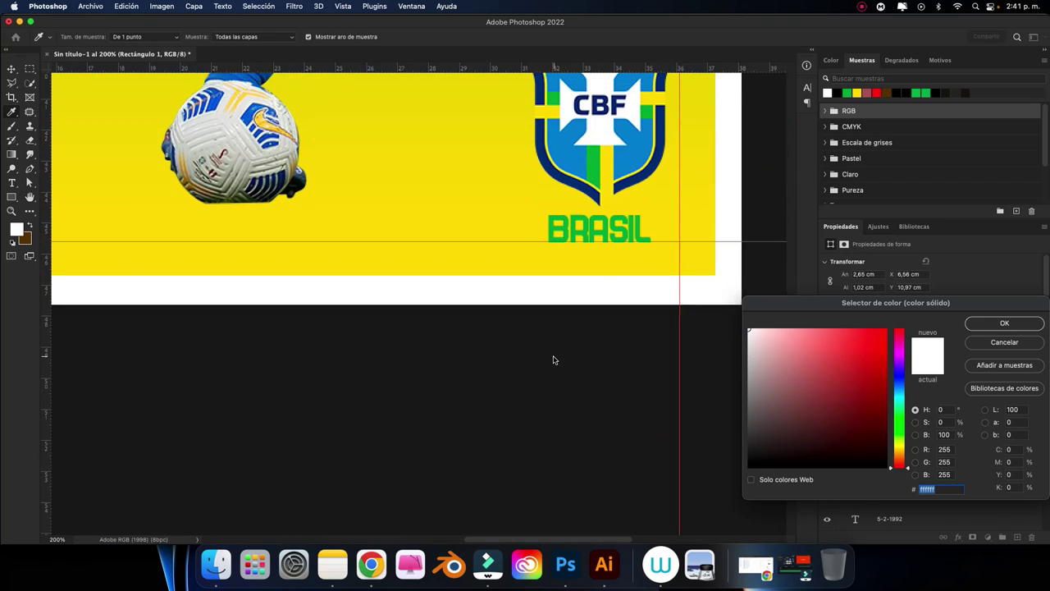
pyautogui.click(633, 155)
pyautogui.click(1004, 323)
# Add a horizontal guide at about 7.13 cm, level with the NEYMAR JR. title.
pyautogui.scroll(5, 342, 257)
pyautogui.scroll(4, 342, 258)
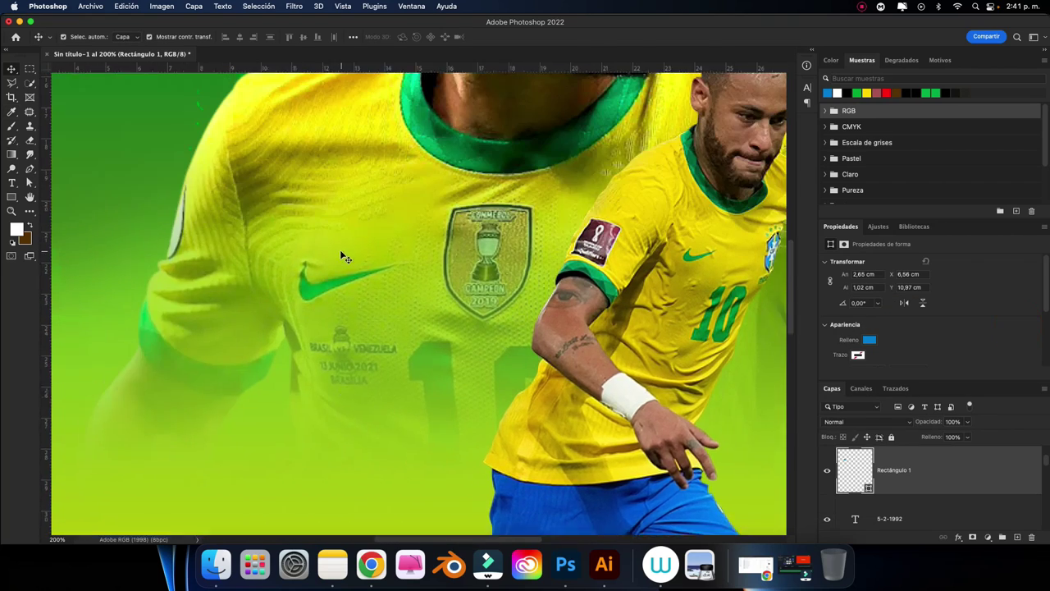
pyautogui.scroll(4, 340, 250)
pyautogui.press('super+minus')
pyautogui.click(82, 178)
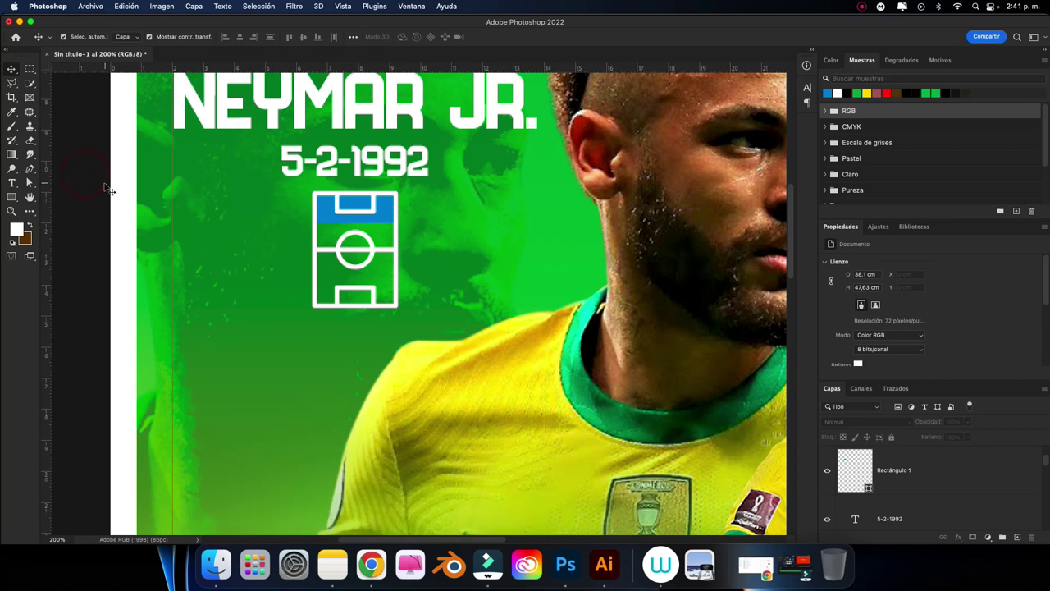
pyautogui.press('super+minus')
pyautogui.press('super+minus')
pyautogui.press('super+plus')
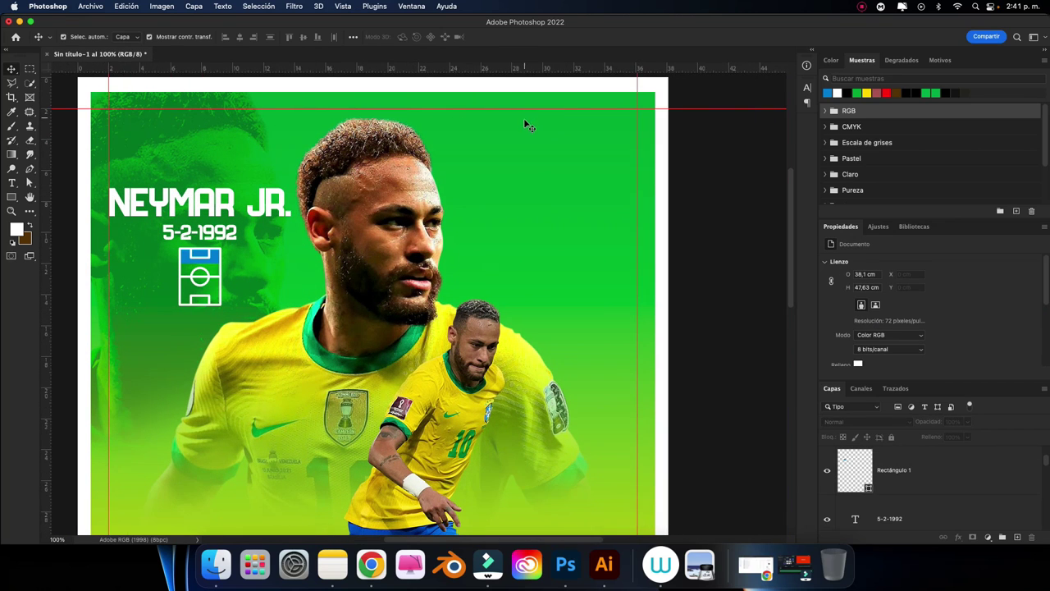
pyautogui.moveTo(502, 80); pyautogui.dragTo(489, 188)
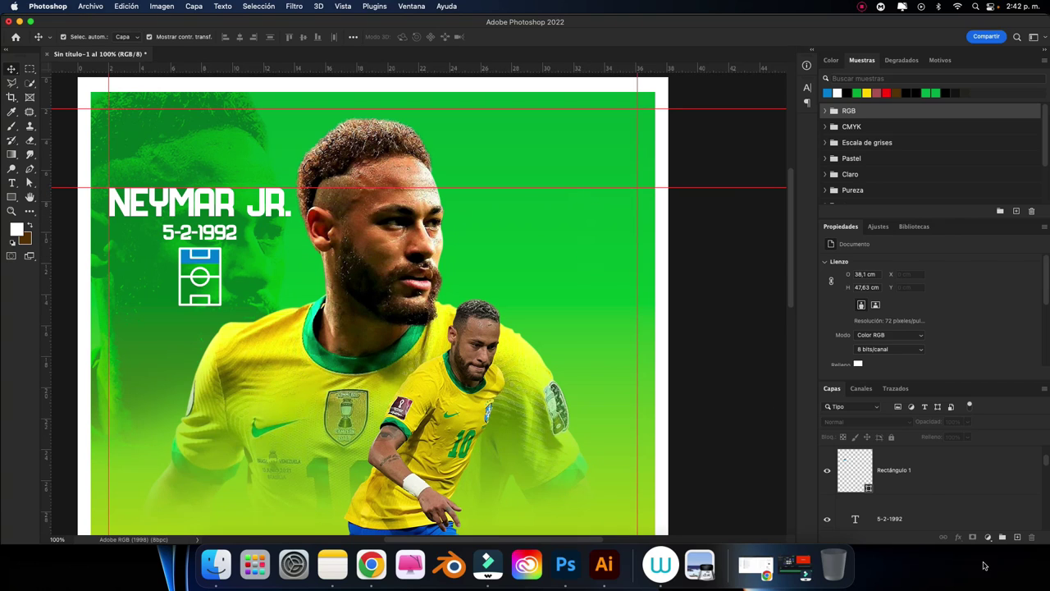
# Place the Icono Altura.png and Icono Peso.png icons side by side on the card.
pyautogui.scroll(2, 930, 484)
pyautogui.scroll(10, 386, 418)
pyautogui.scroll(-7, 385, 418)
pyautogui.scroll(-1, 479, 443)
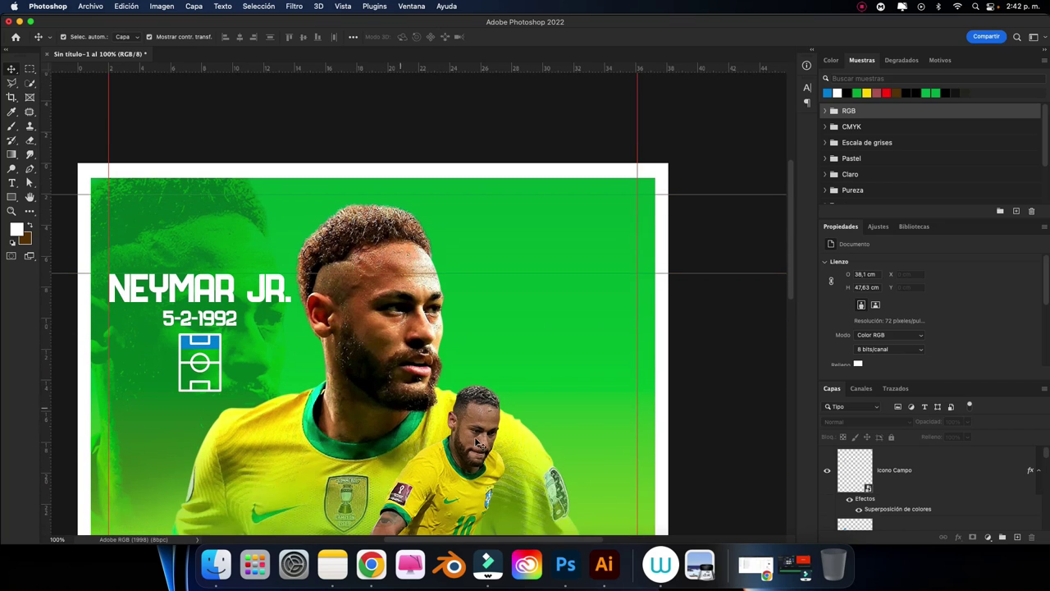
pyautogui.scroll(-3, 478, 443)
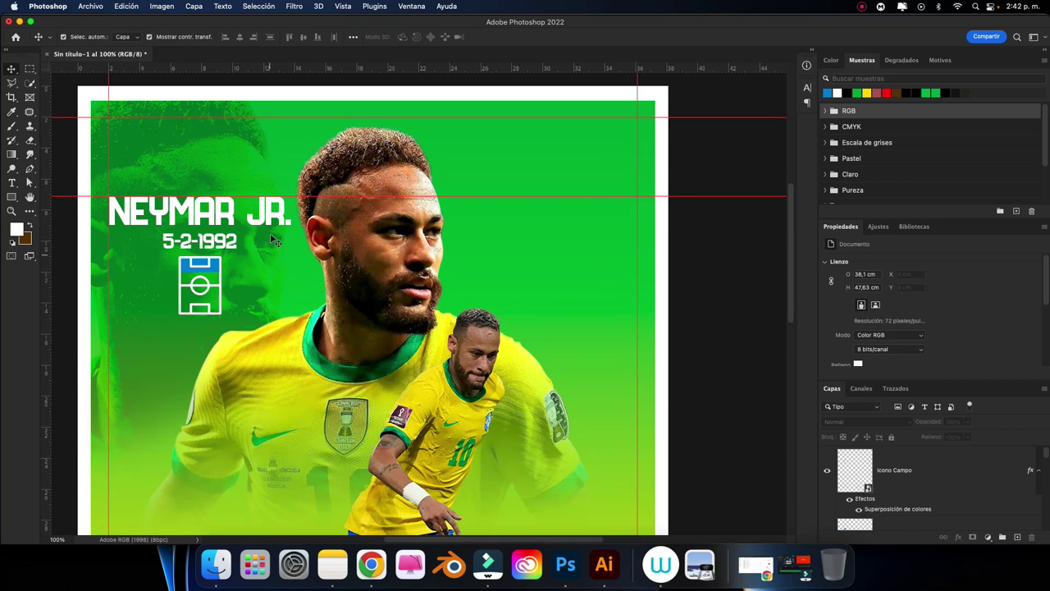
pyautogui.click(215, 565)
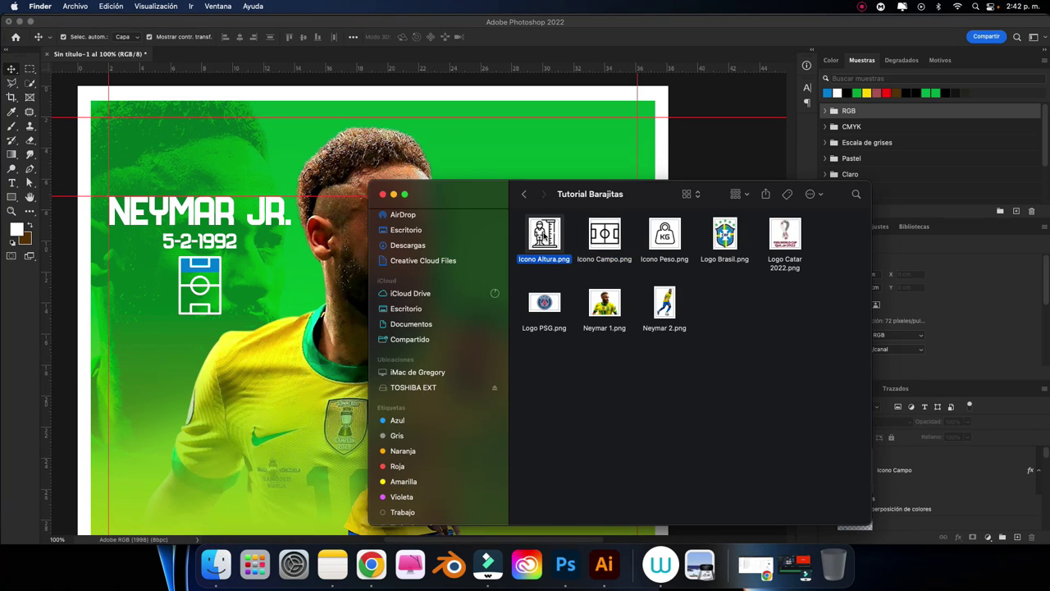
pyautogui.moveTo(544, 234); pyautogui.dragTo(292, 314)
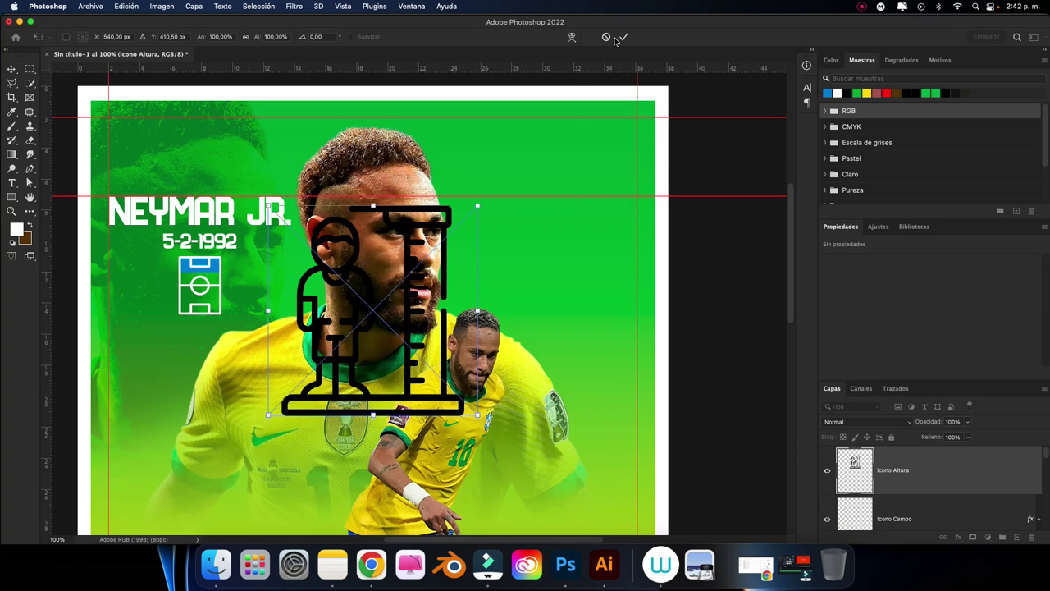
pyautogui.click(623, 38)
pyautogui.click(216, 564)
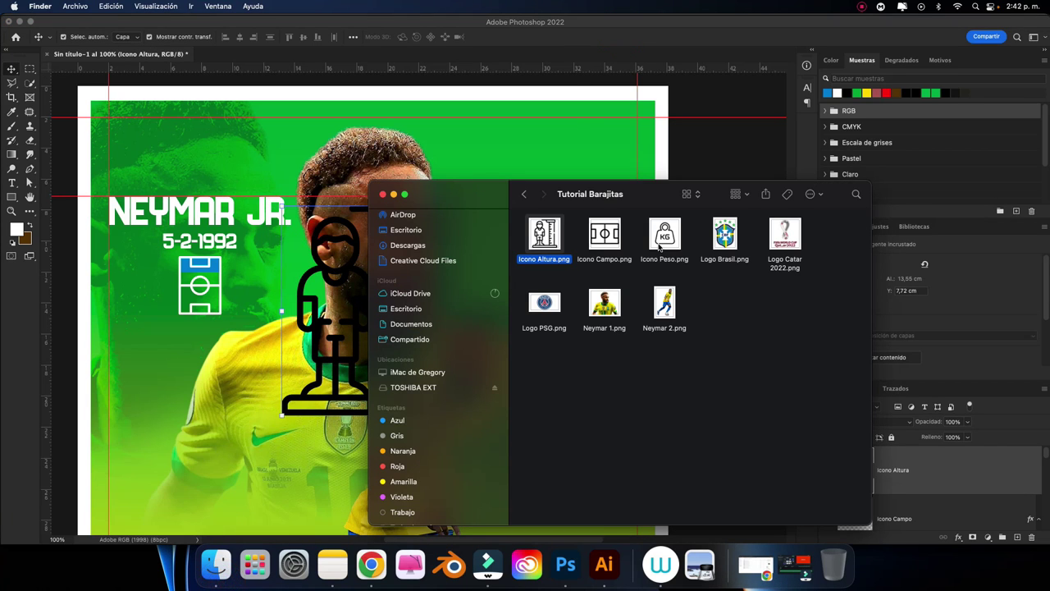
pyautogui.moveTo(661, 238)
pyautogui.mouseDown()
pyautogui.moveTo(420, 275)
pyautogui.moveTo(597, 287)
pyautogui.mouseUp()
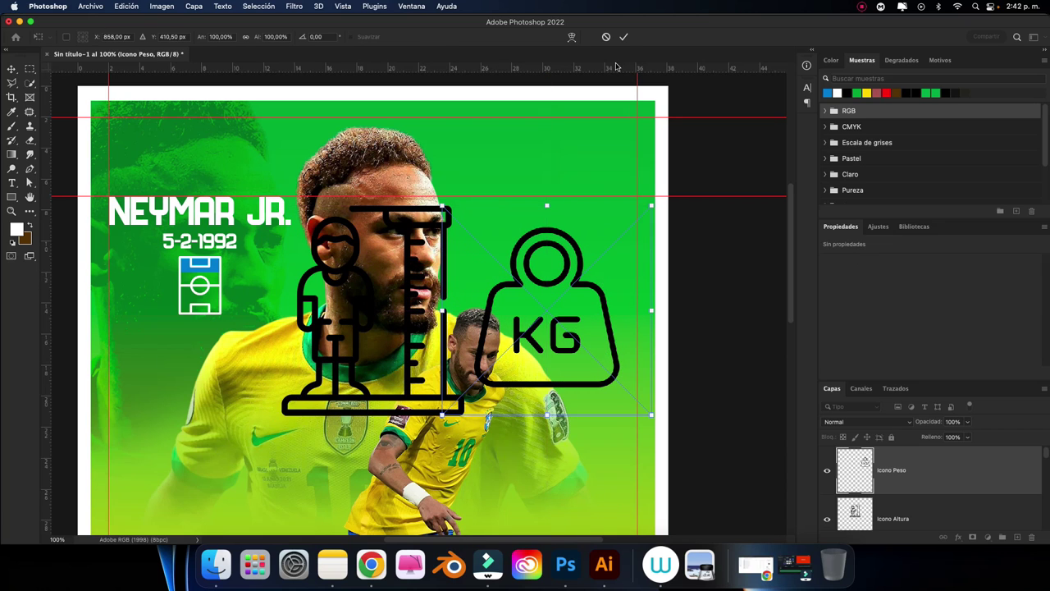
pyautogui.click(623, 38)
# Shrink both icons together and move them into the card's upper right.
pyautogui.keyDown('shift'); pyautogui.click(367, 254); pyautogui.keyUp('shift')
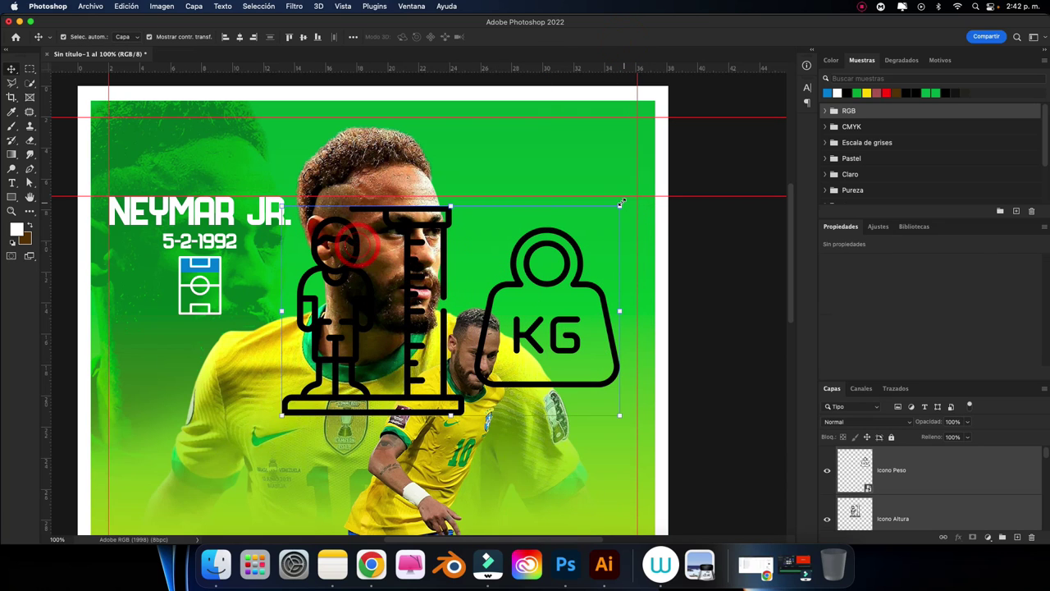
pyautogui.hotkey('ctrl', 't')
pyautogui.moveTo(621, 201)
pyautogui.mouseDown()
pyautogui.moveTo(533, 218)
pyautogui.moveTo(465, 302)
pyautogui.moveTo(588, 197)
pyautogui.mouseUp()
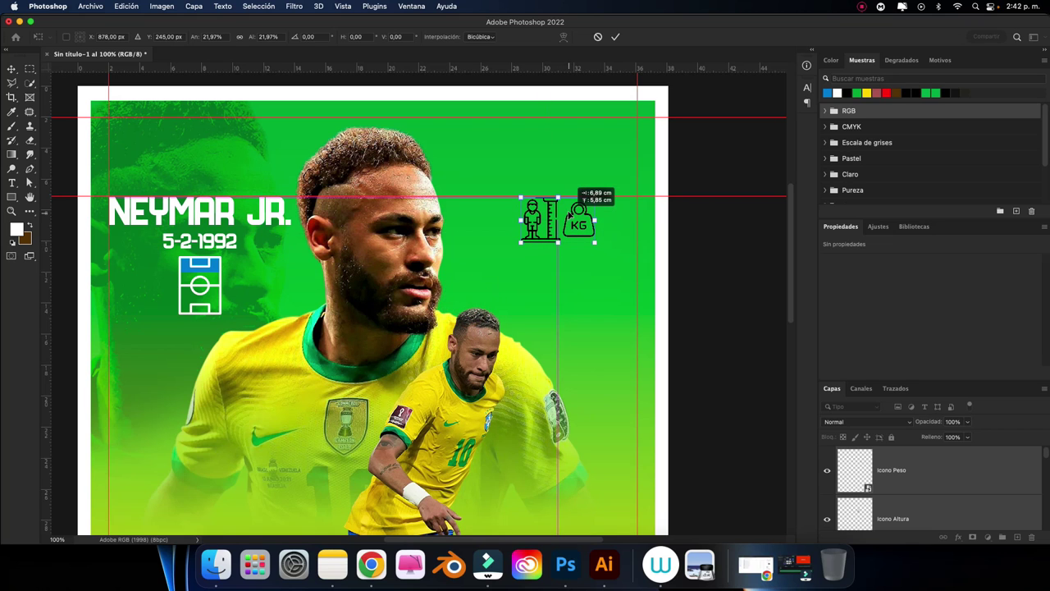
pyautogui.click(614, 37)
# Move the weight icon further right to widen its gap from the height icon.
pyautogui.scroll(2, 576, 177)
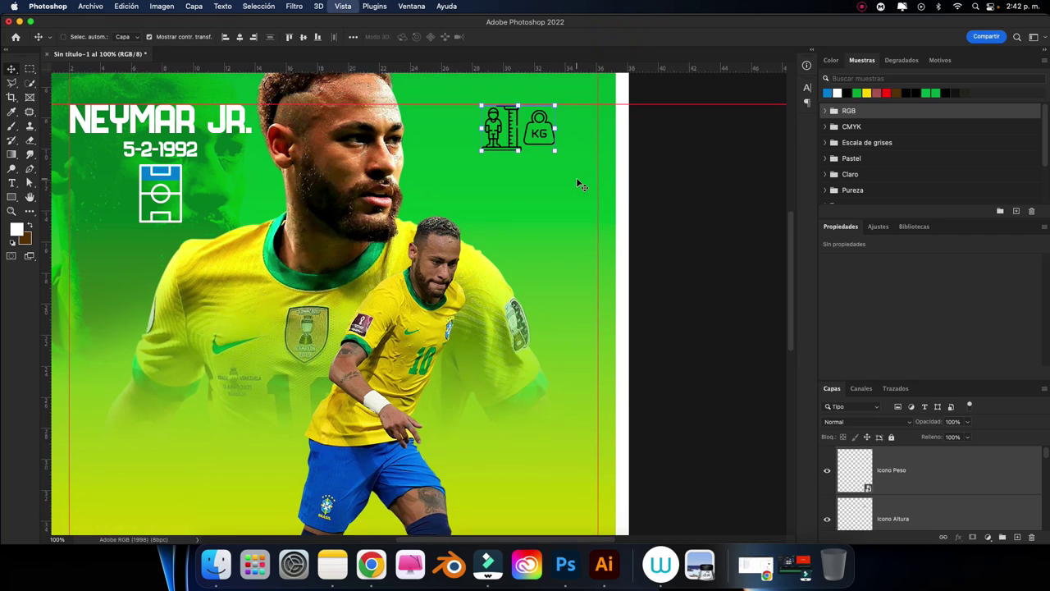
pyautogui.scroll(3, 576, 177)
pyautogui.scroll(2, 576, 177)
pyautogui.scroll(-10, 579, 187)
pyautogui.hscroll(5, 579, 186)
pyautogui.scroll(3, 621, 218)
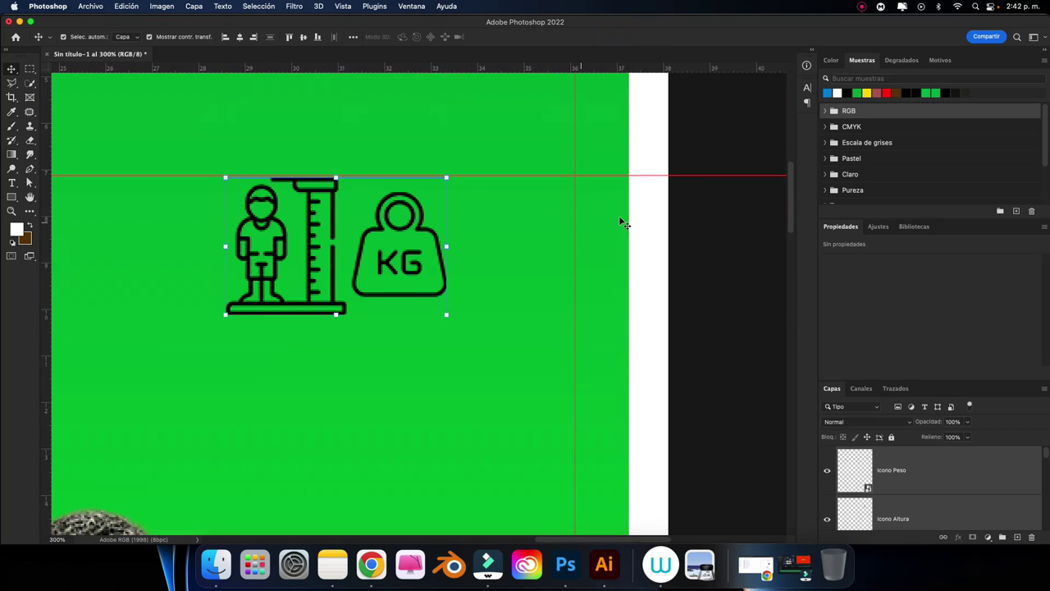
pyautogui.click(595, 228)
pyautogui.moveTo(432, 235); pyautogui.dragTo(509, 235)
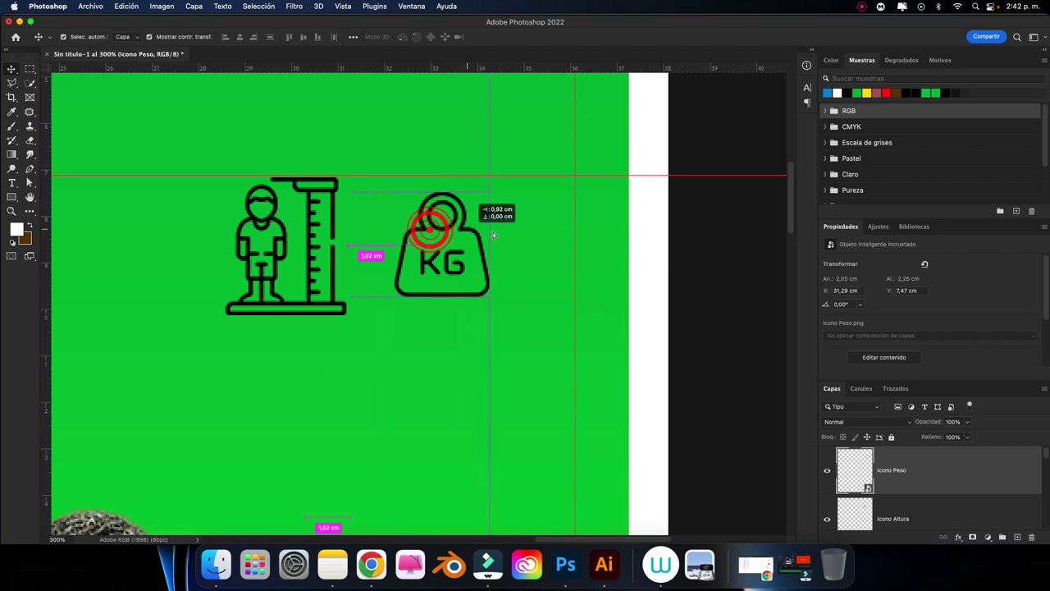
pyautogui.hscroll(-2, 369, 235)
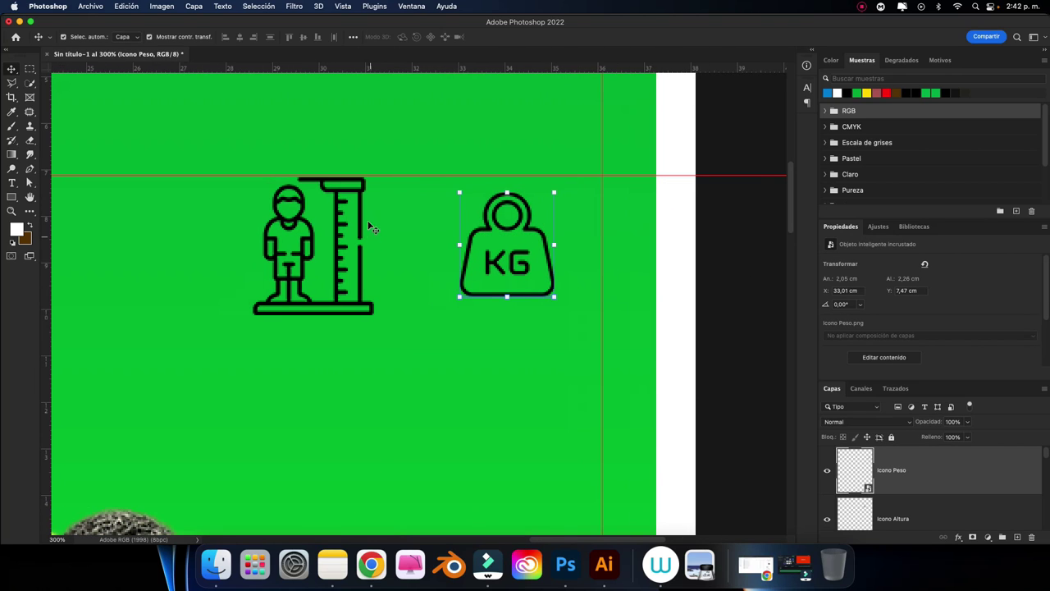
pyautogui.click(361, 220)
pyautogui.click(359, 217)
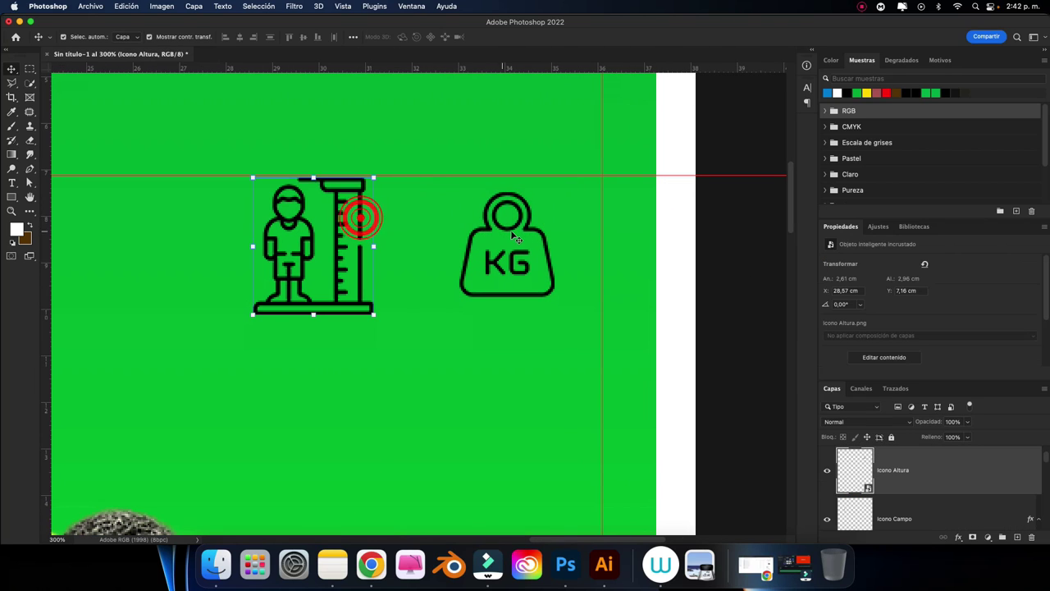
pyautogui.keyDown('shift'); pyautogui.click(529, 233); pyautogui.keyUp('shift')
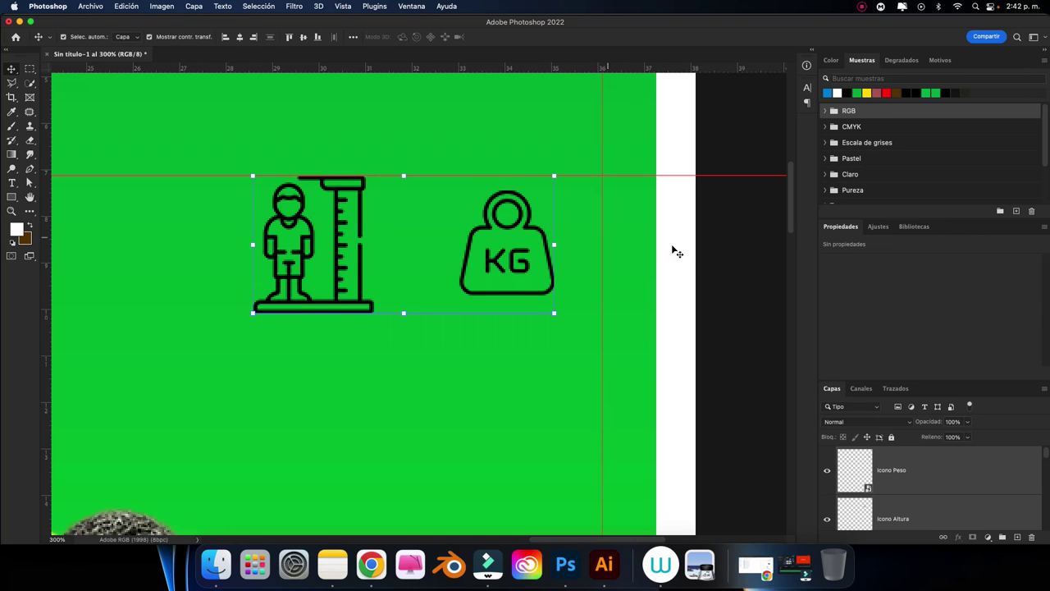
pyautogui.click(723, 264)
# Add white '1.75 M' text beneath the height icon.
pyautogui.click(18, 185)
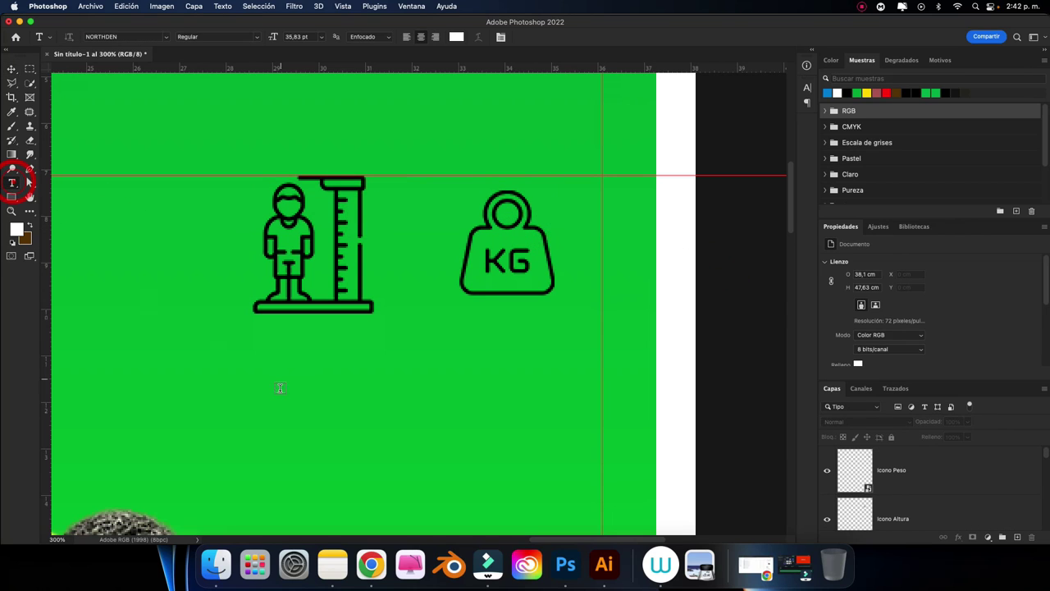
pyautogui.click(277, 386)
pyautogui.write('1')
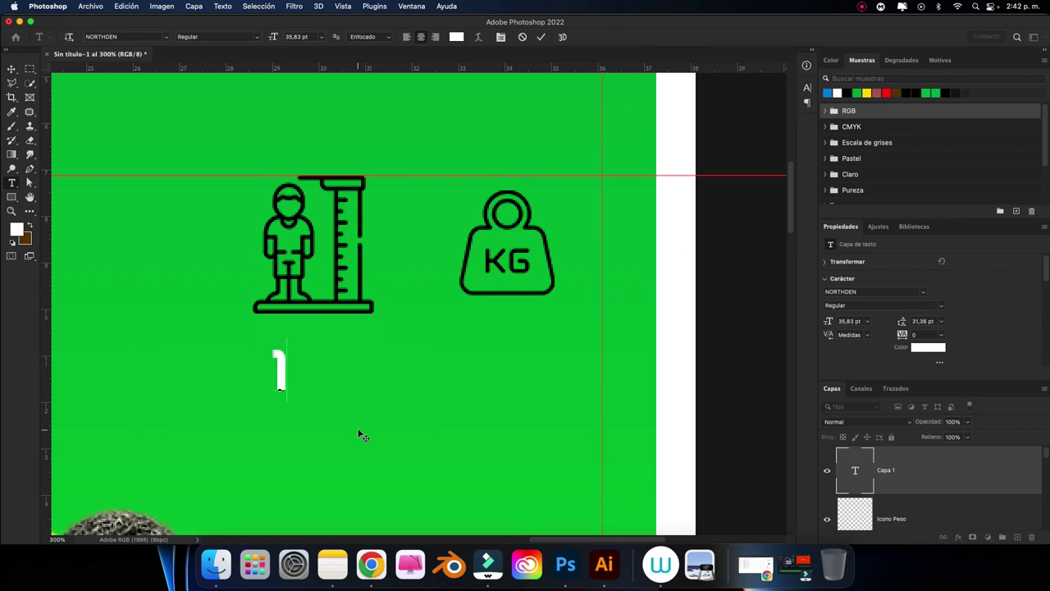
pyautogui.write('.75 ')
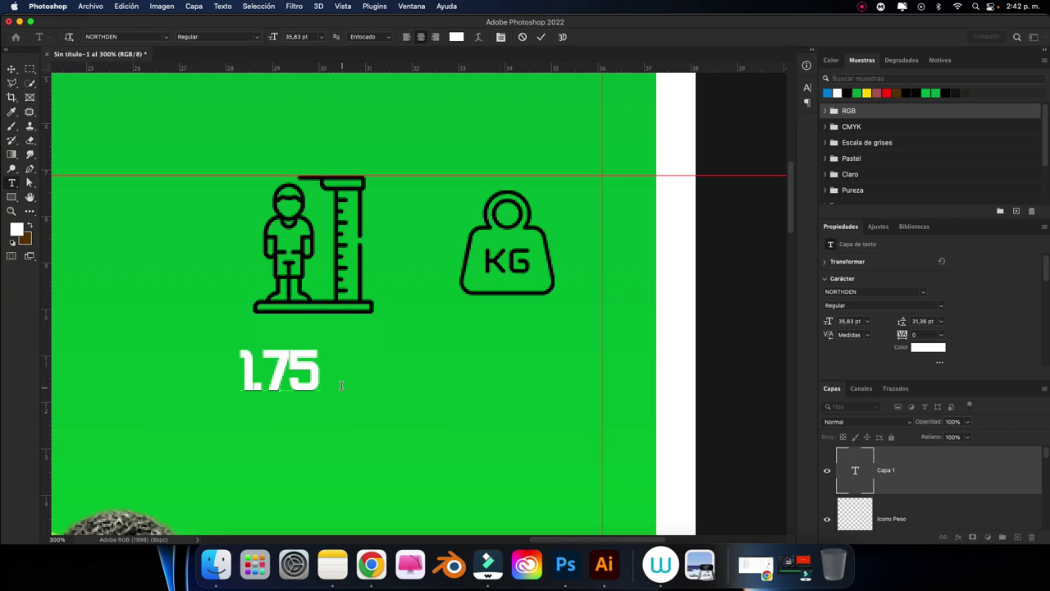
pyautogui.write('M')
pyautogui.press('BackSpace')
pyautogui.write('M')
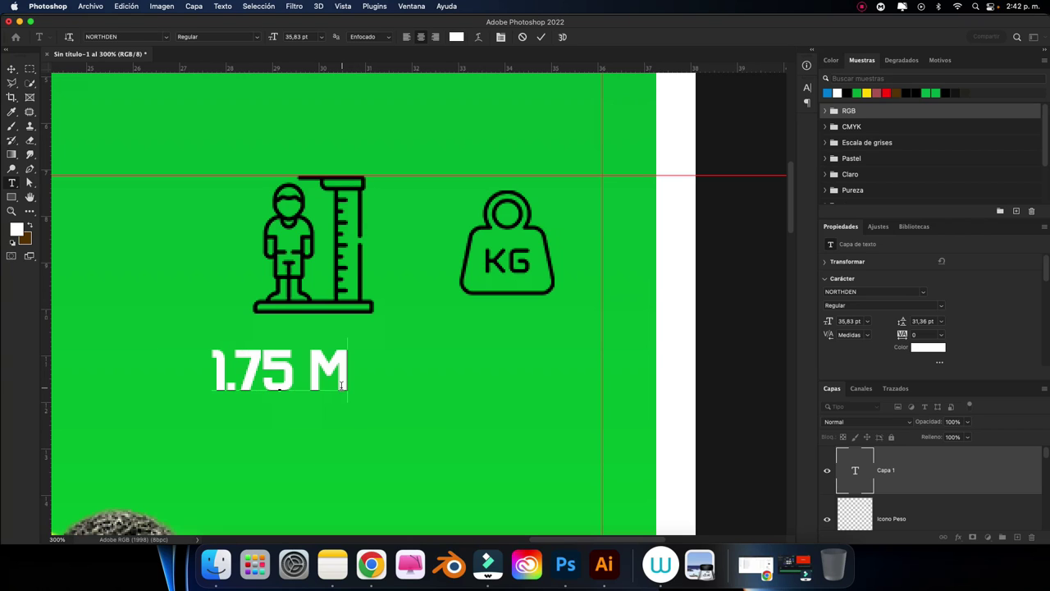
pyautogui.click(541, 36)
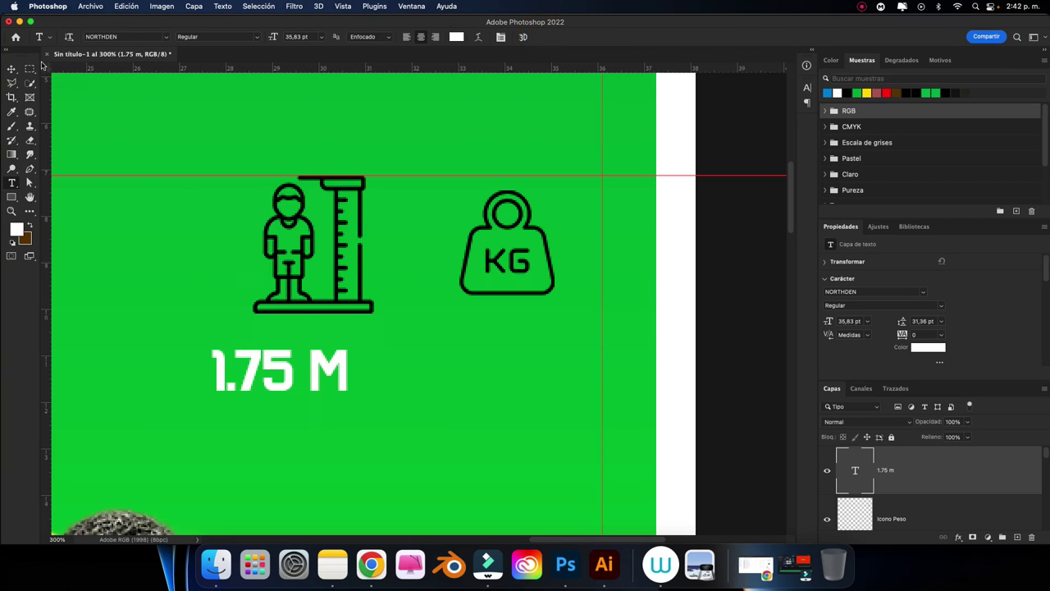
# Duplicate the label under the weight icon and retype it as '78 KG'.
pyautogui.click(11, 69)
pyautogui.moveTo(328, 355)
pyautogui.mouseDown()
pyautogui.moveTo(381, 333)
pyautogui.moveTo(545, 333)
pyautogui.mouseUp()
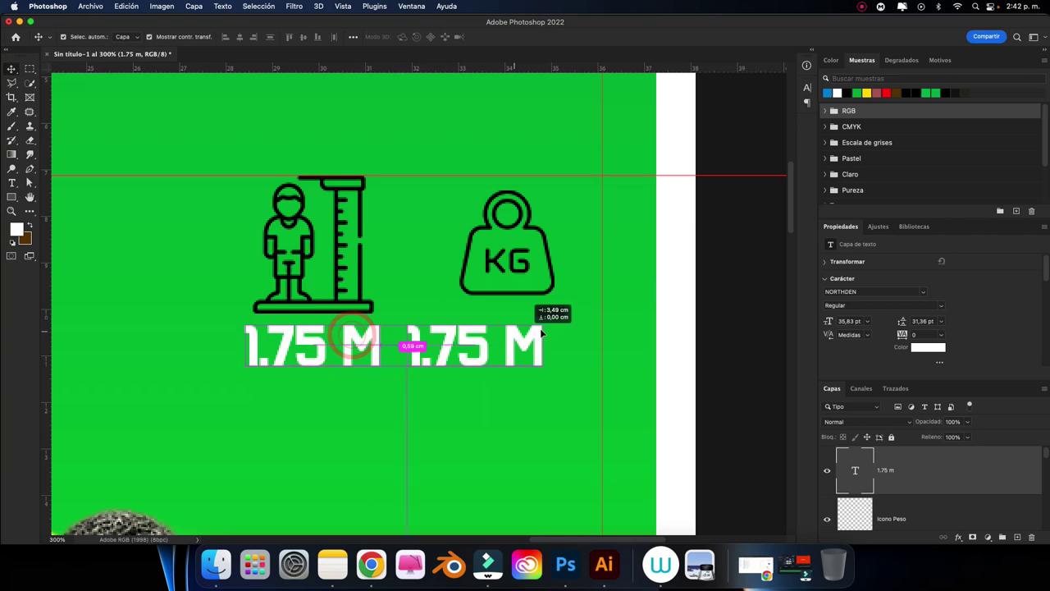
pyautogui.doubleClick(856, 472)
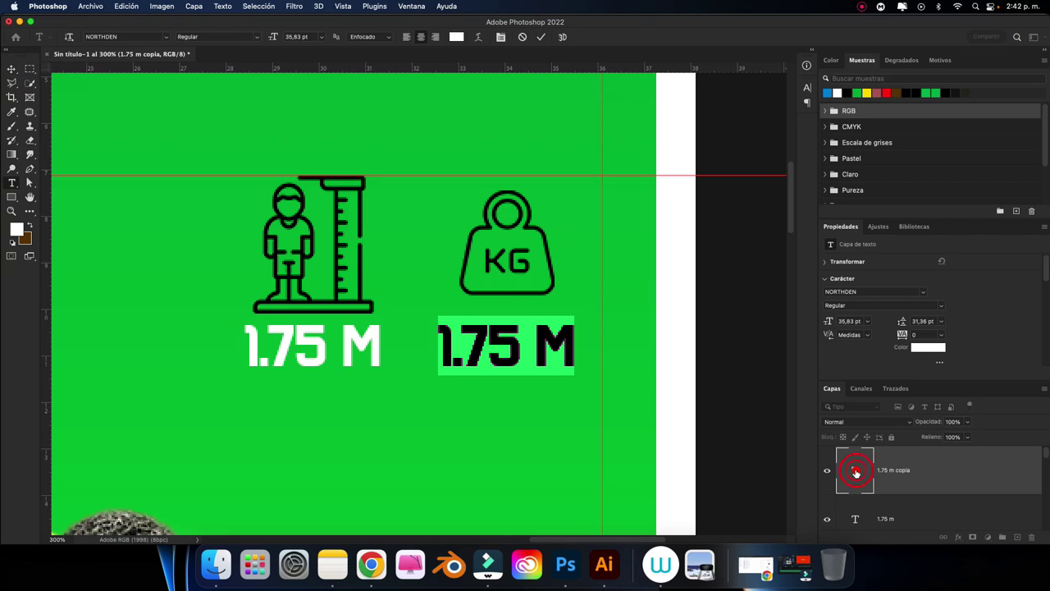
pyautogui.press('BackSpace')
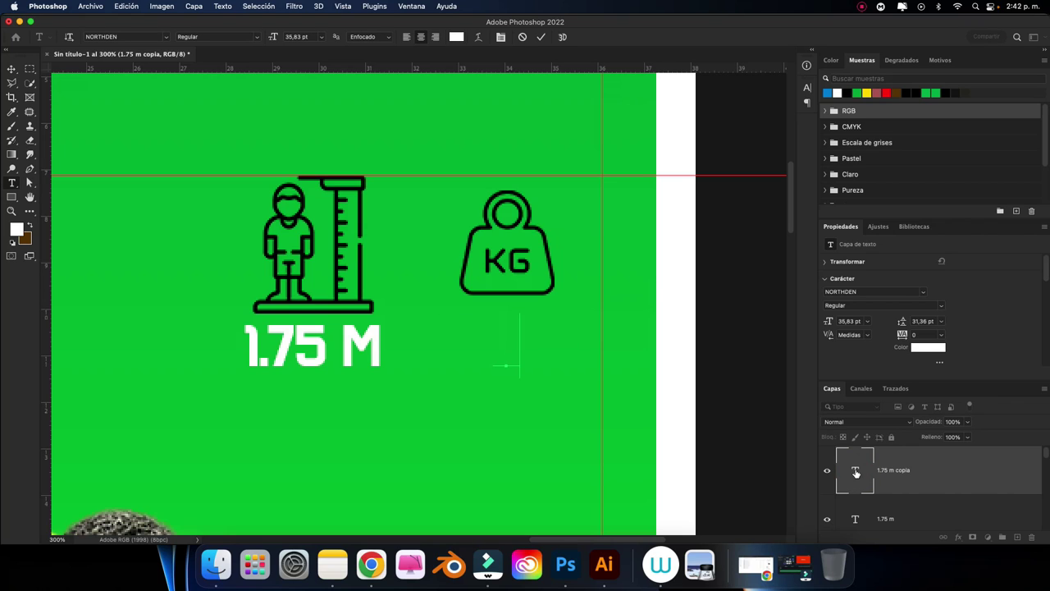
pyautogui.write('78 K')
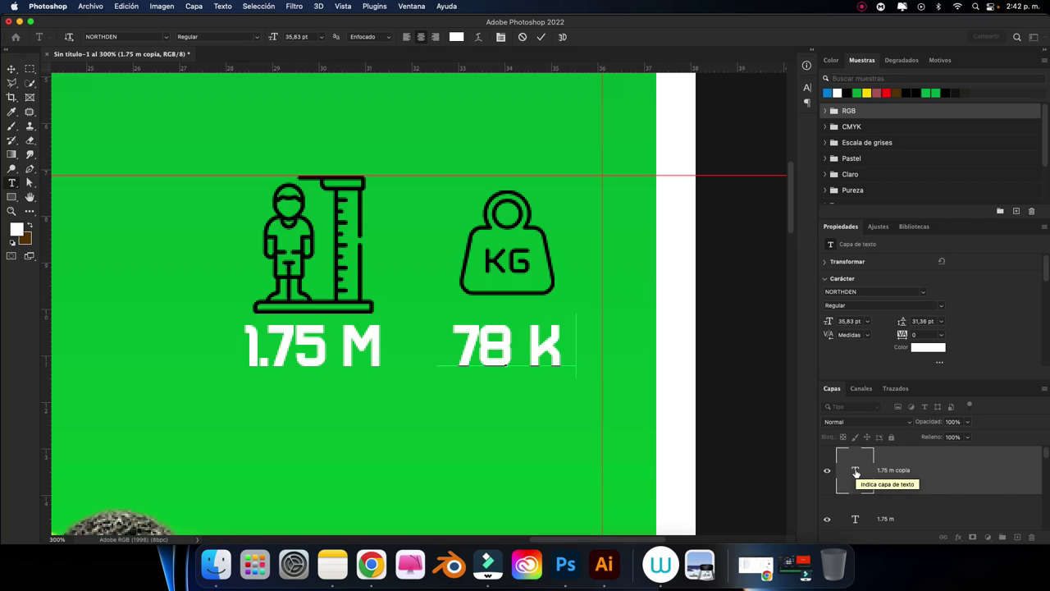
pyautogui.write('G')
pyautogui.click(541, 37)
pyautogui.press('v')
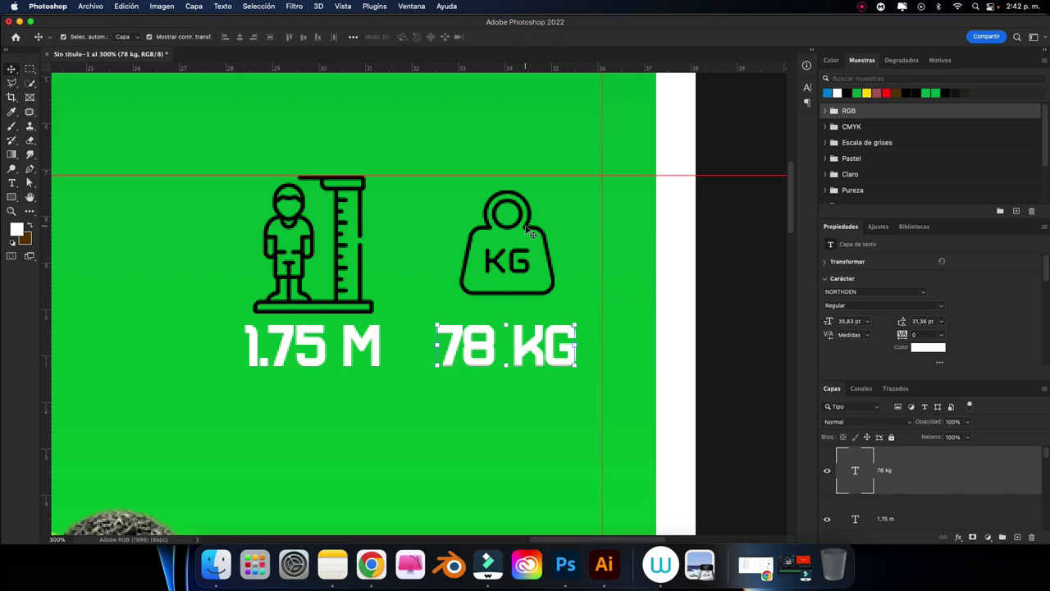
pyautogui.click(528, 232)
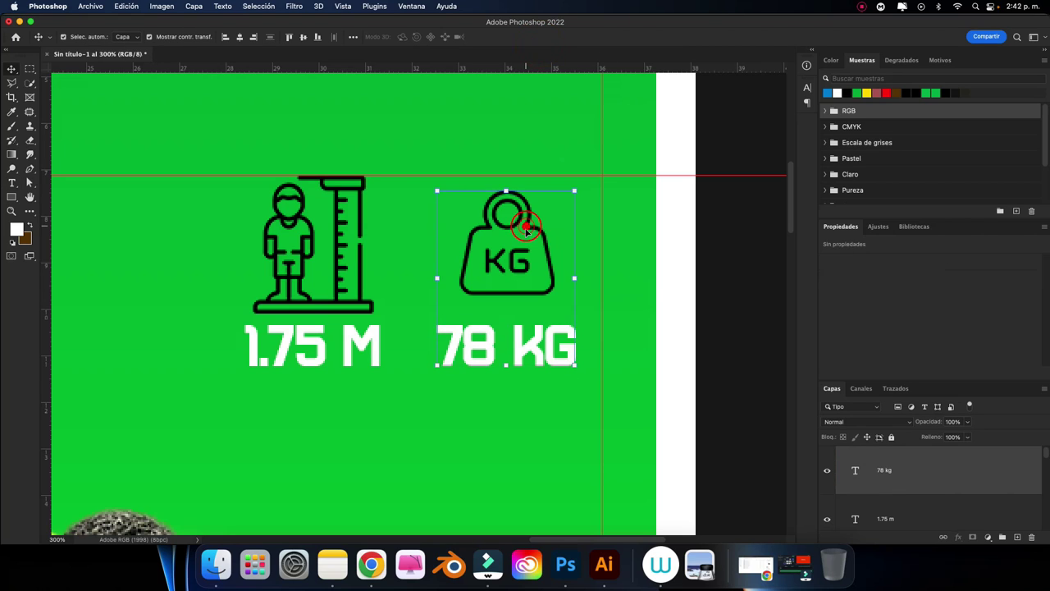
pyautogui.click(752, 294)
pyautogui.click(361, 215)
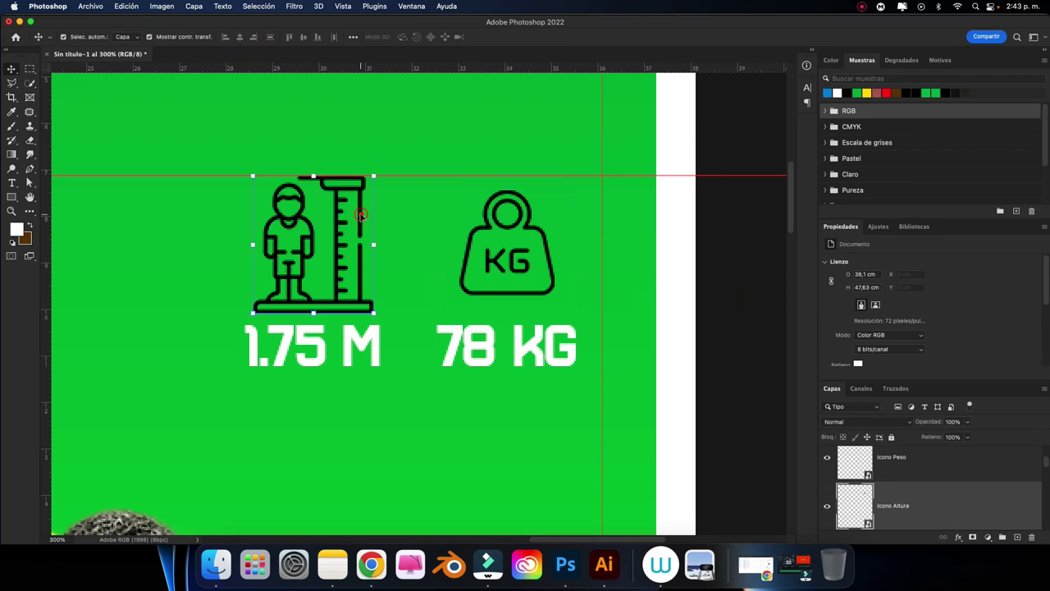
# Give the height icon layer a white Color Overlay layer style.
pyautogui.rightClick(902, 504)
pyautogui.click(775, 11)
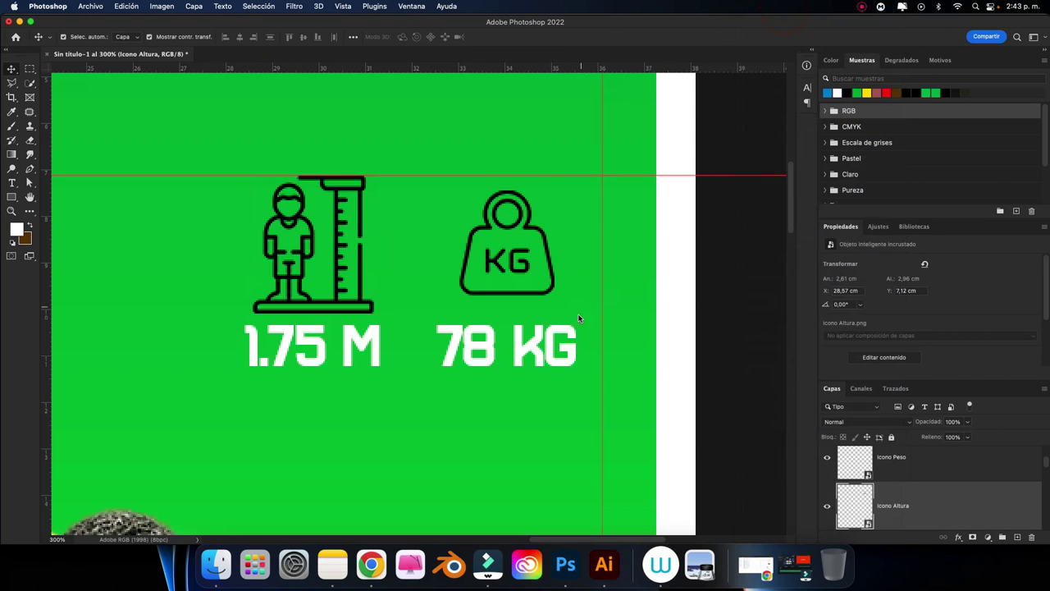
pyautogui.click(533, 319)
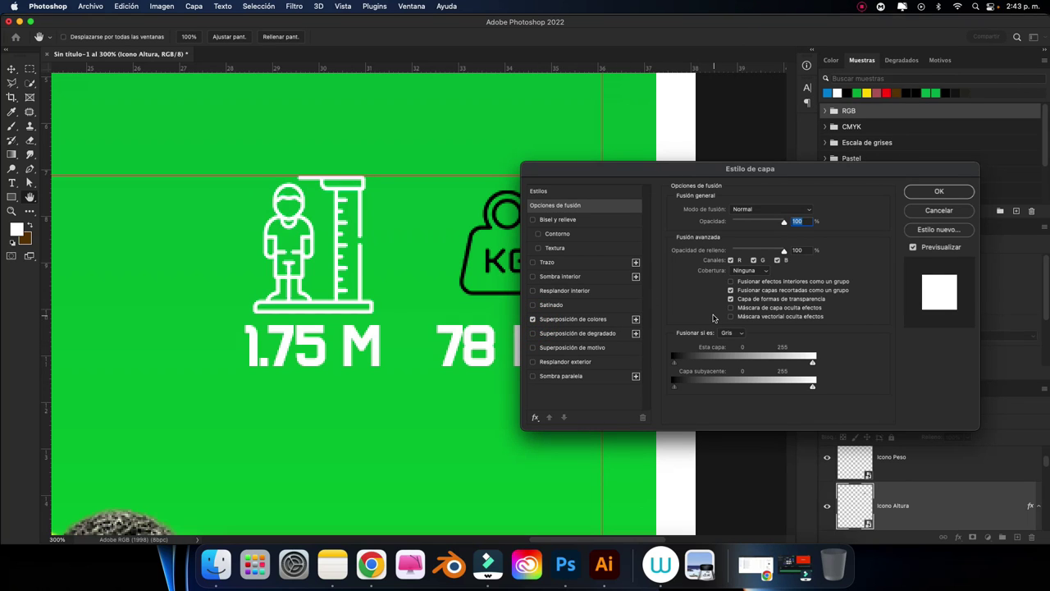
pyautogui.click(912, 192)
# Apply the same white Color Overlay to the KG weight icon layer.
pyautogui.click(543, 234)
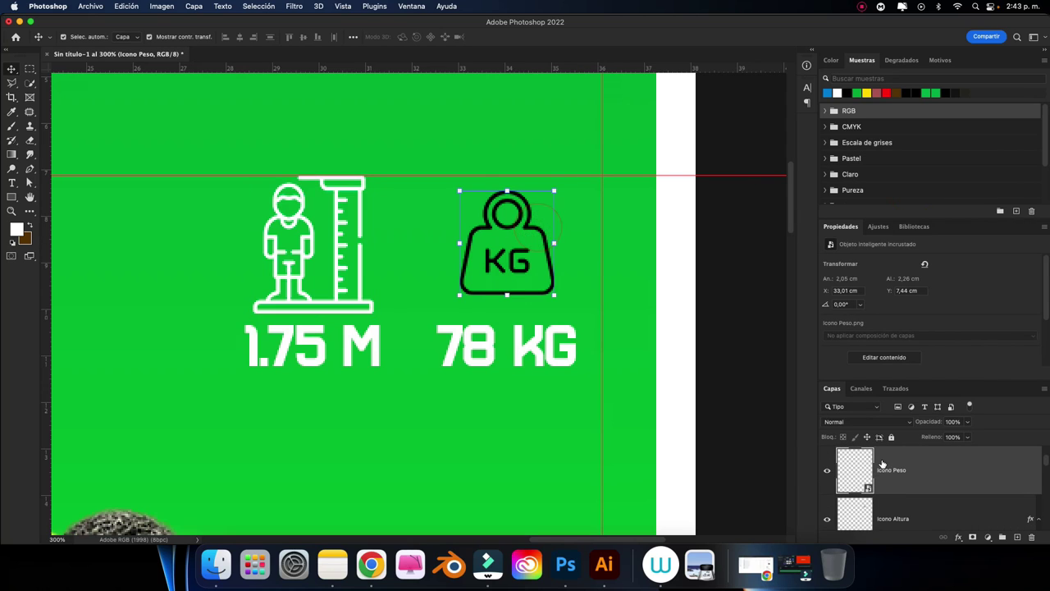
pyautogui.rightClick(882, 464)
pyautogui.click(869, 477)
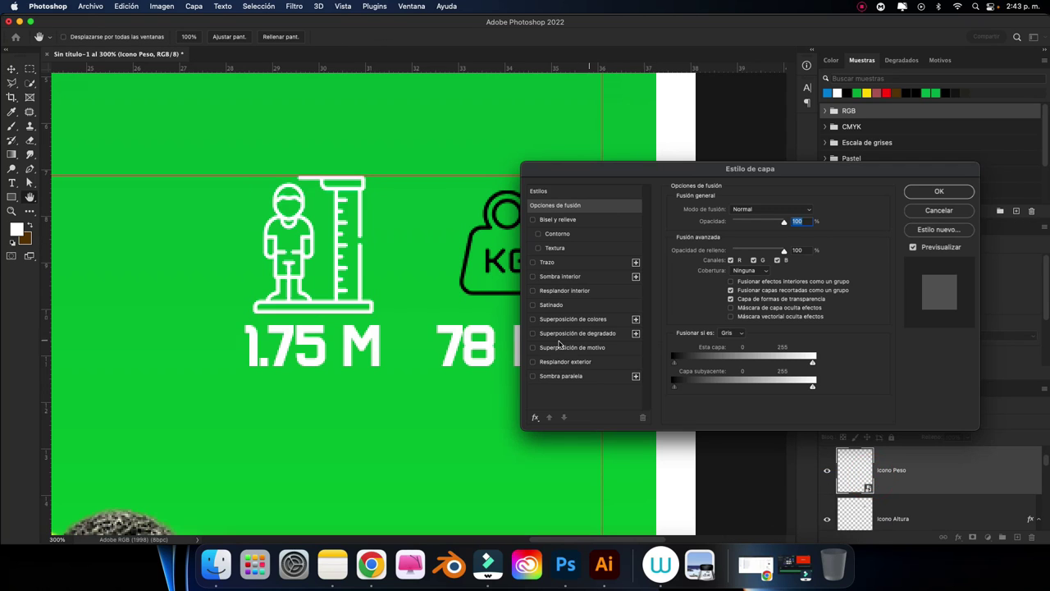
pyautogui.click(532, 319)
pyautogui.click(910, 191)
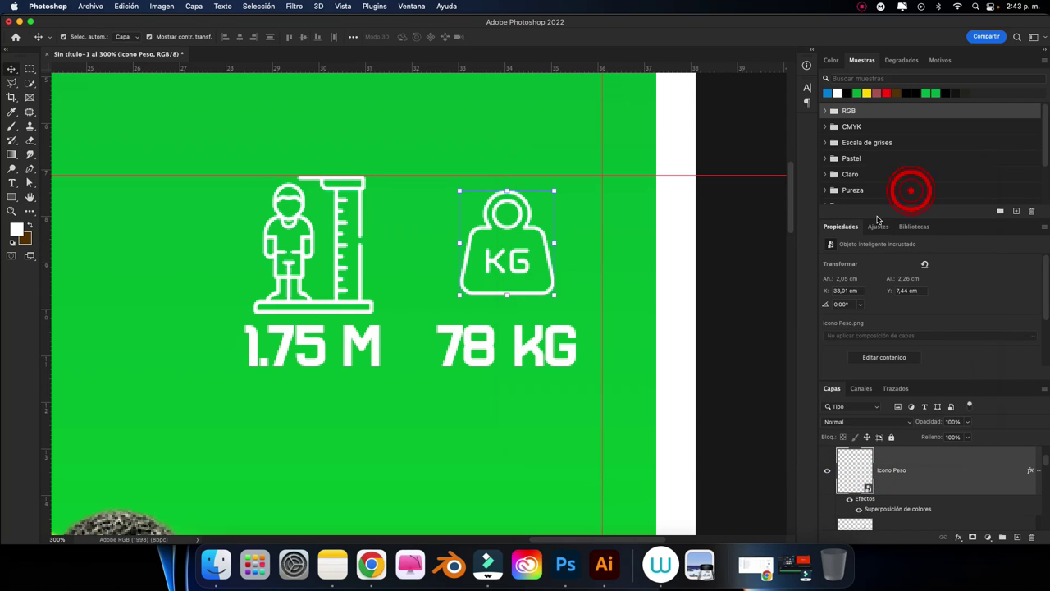
pyautogui.click(759, 317)
pyautogui.press('super+minus')
pyautogui.press('super+minus')
# Lock the guides via View > Guides.
pyautogui.press('super+minus')
pyautogui.press('super+minus')
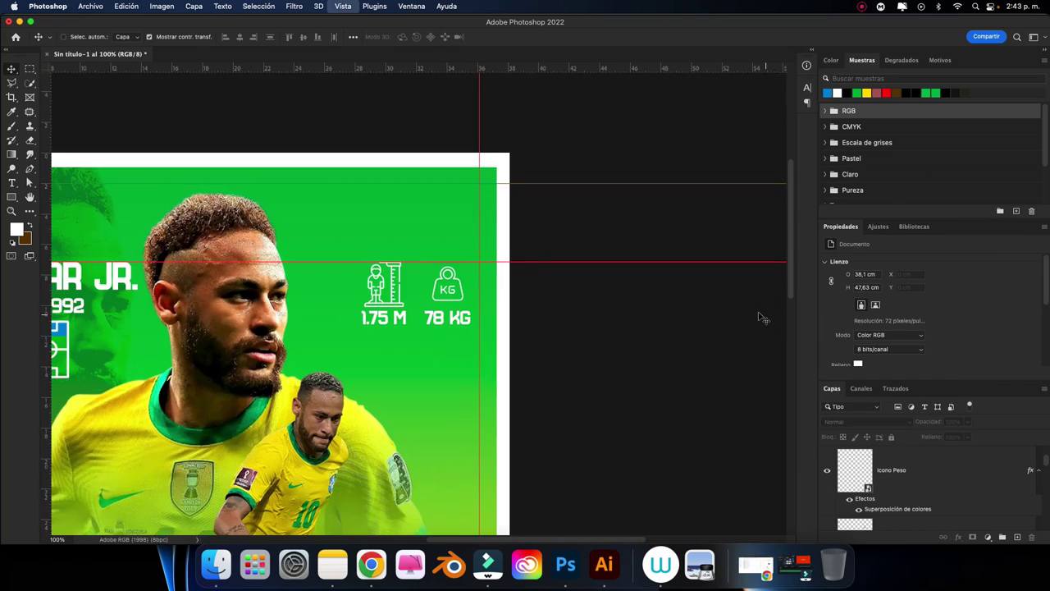
pyautogui.press('super+minus')
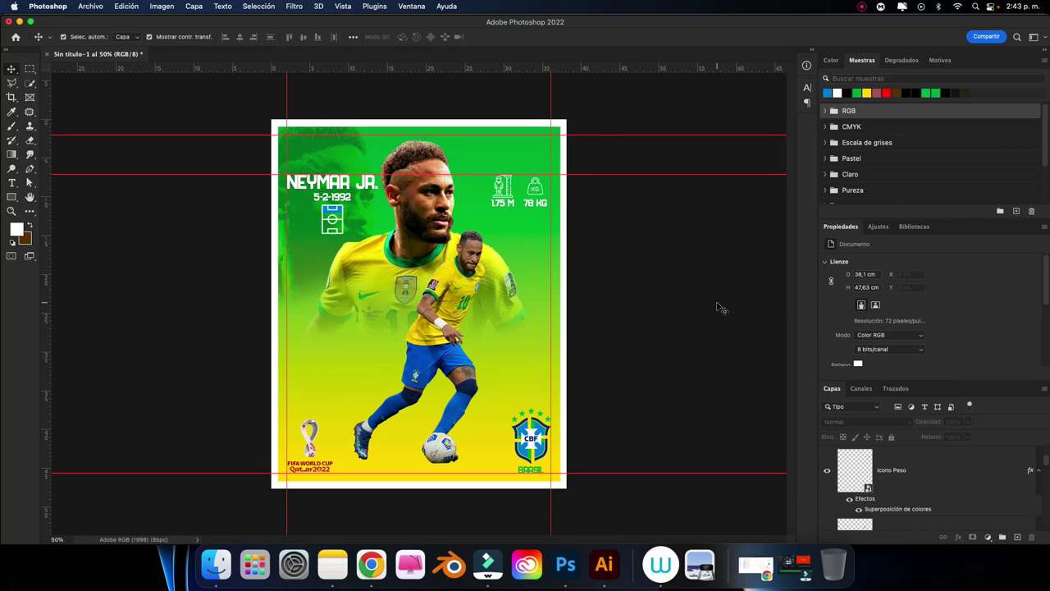
pyautogui.press('super+plus')
pyautogui.press('super+plus')
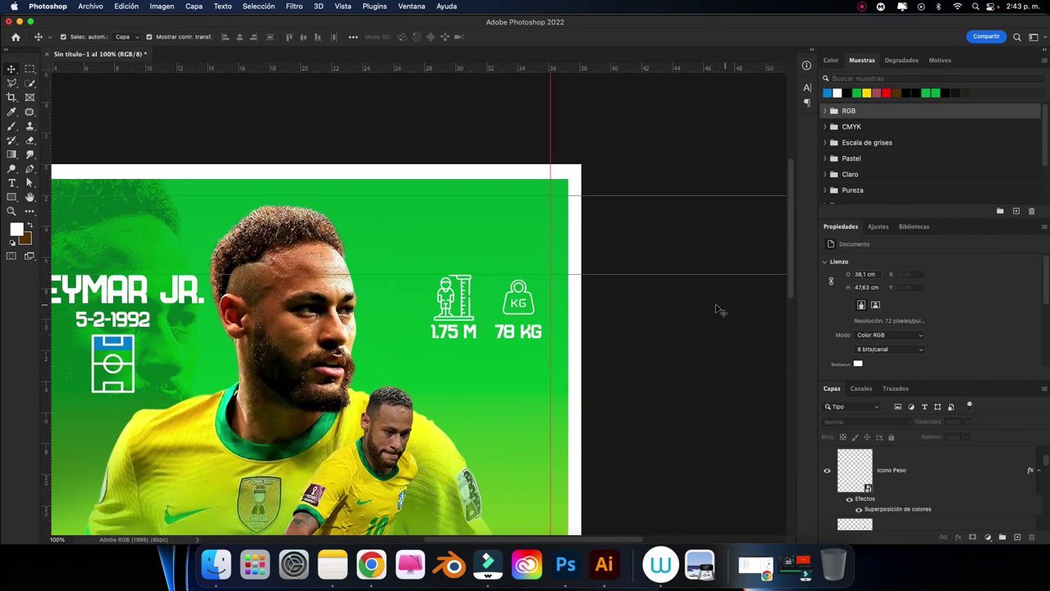
pyautogui.click(344, 6)
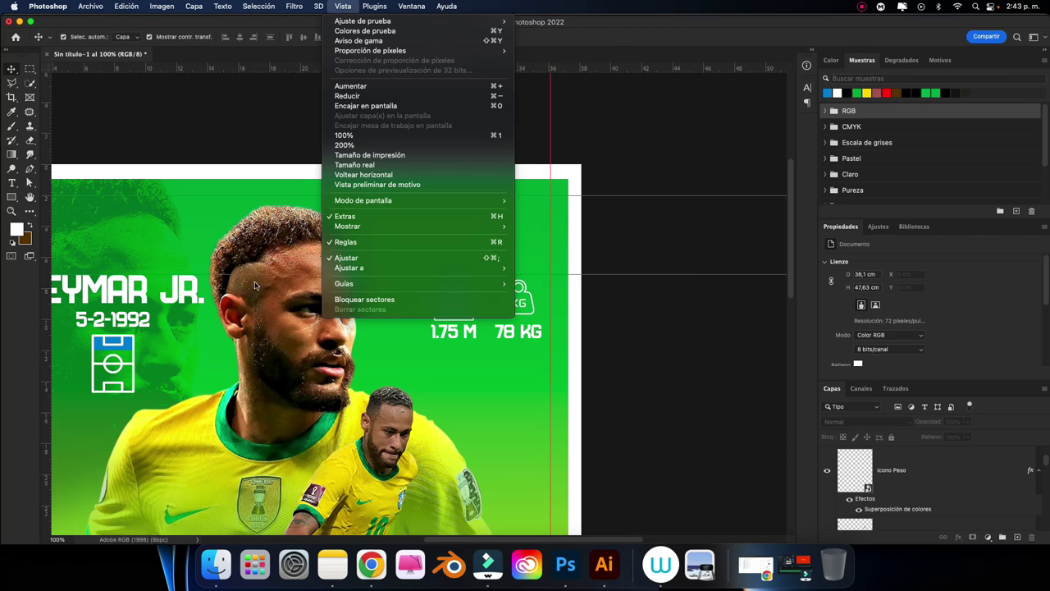
pyautogui.moveTo(344, 283)
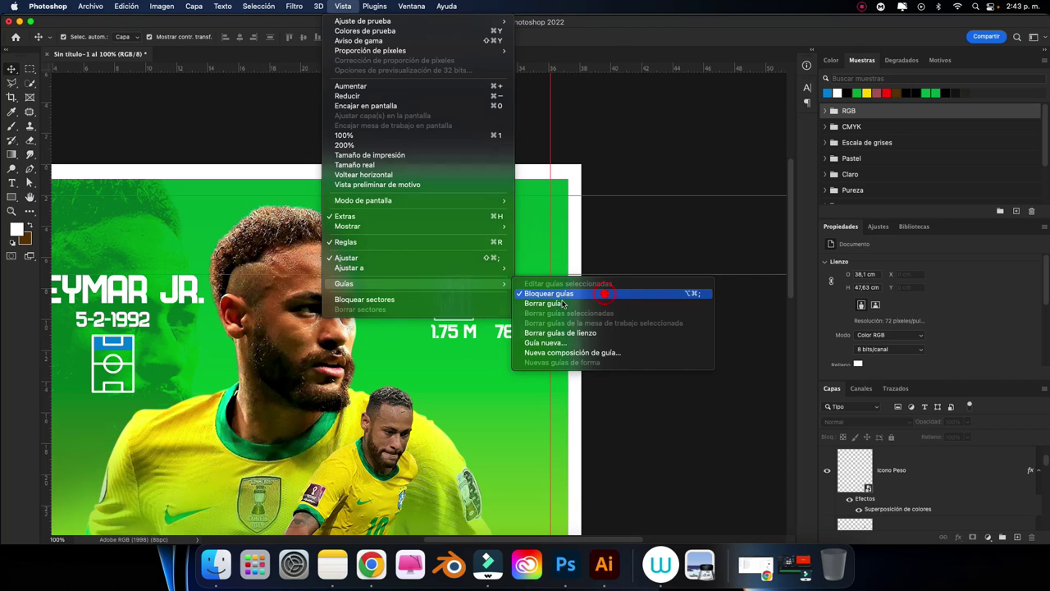
pyautogui.click(604, 293)
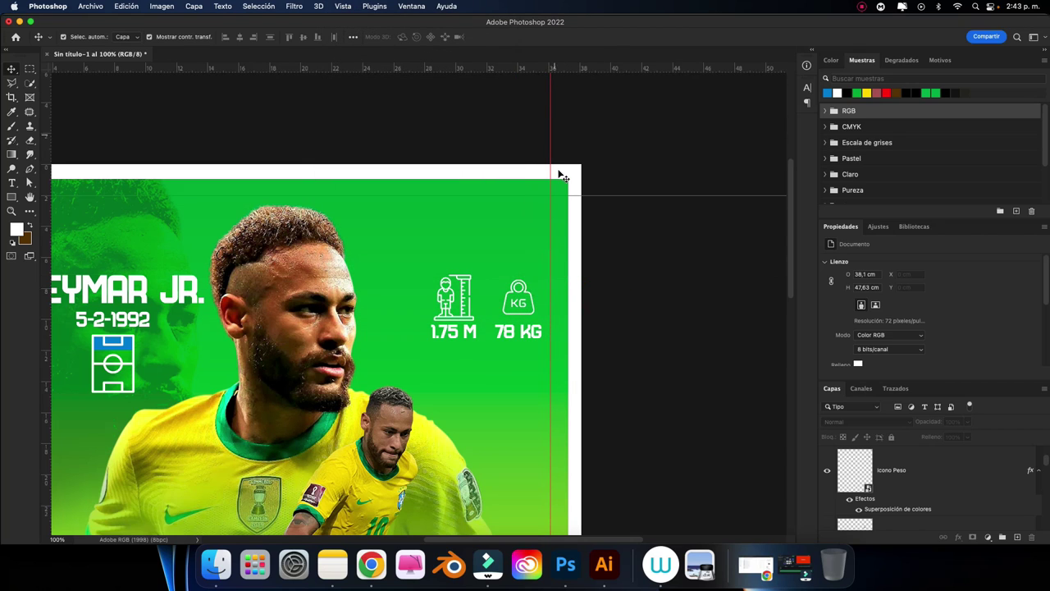
# Move both icons with their 1.75 M and 78 KG labels higher together.
pyautogui.press('super+plus')
pyautogui.click(519, 263)
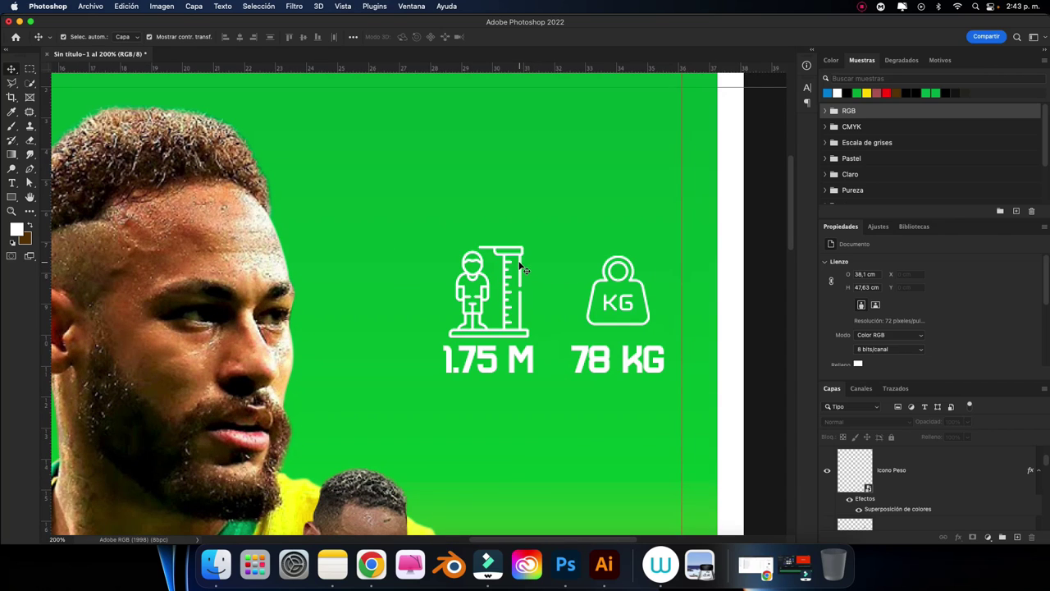
pyautogui.keyDown('shift'); pyautogui.click(616, 293); pyautogui.keyUp('shift')
pyautogui.keyDown('shift'); pyautogui.click(531, 362); pyautogui.keyUp('shift')
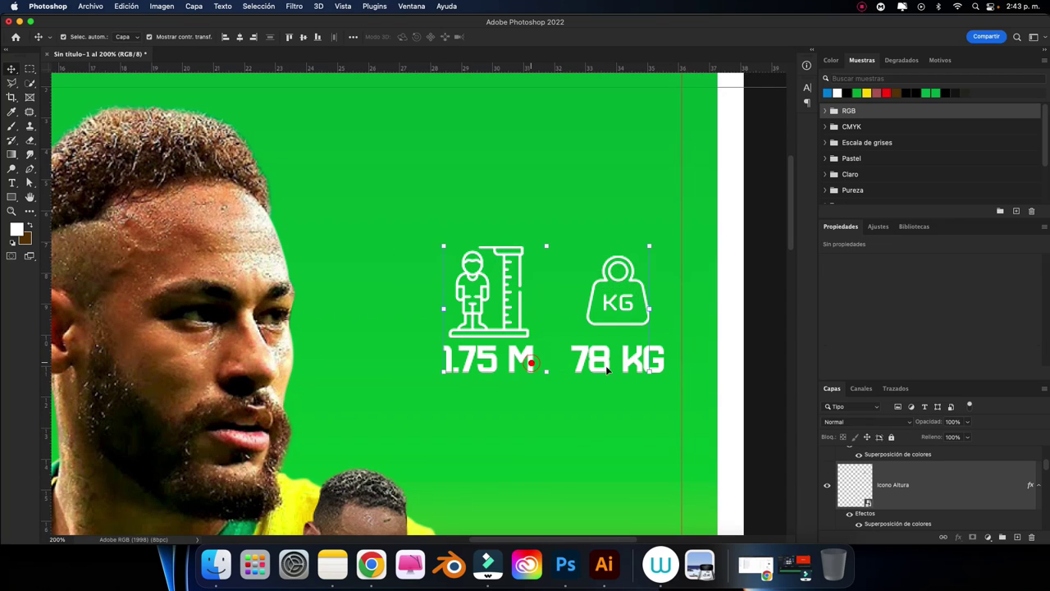
pyautogui.keyDown('shift'); pyautogui.click(585, 354); pyautogui.keyUp('shift')
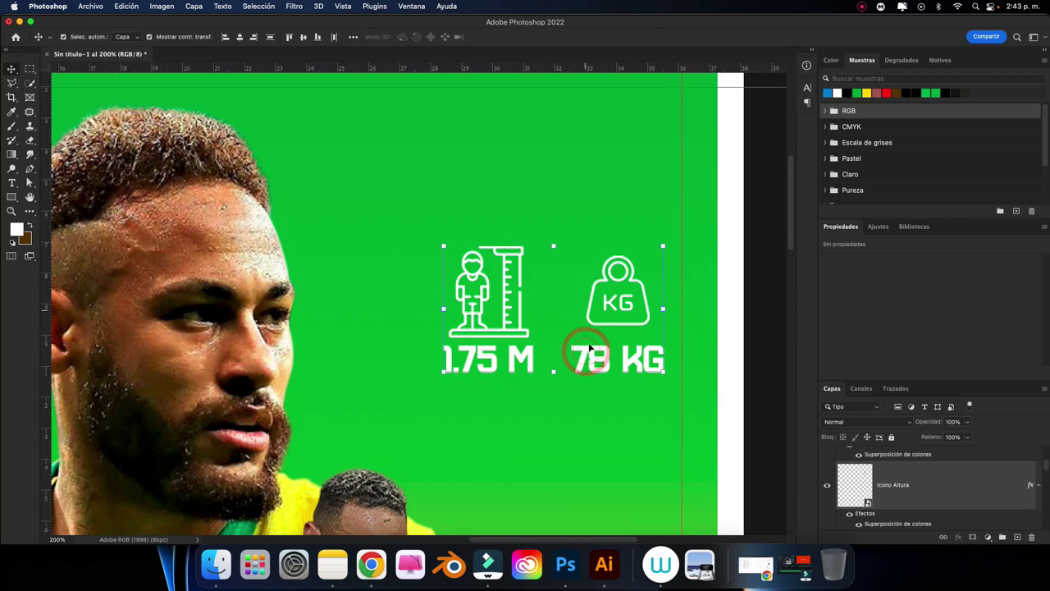
pyautogui.moveTo(585, 355); pyautogui.dragTo(584, 264)
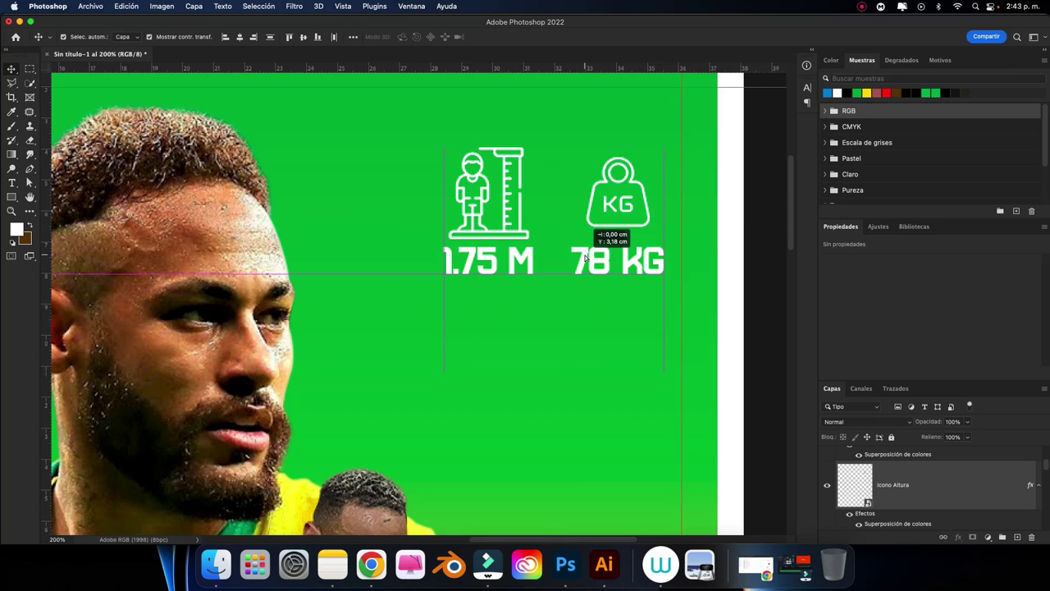
pyautogui.press('super+minus')
pyautogui.click(689, 330)
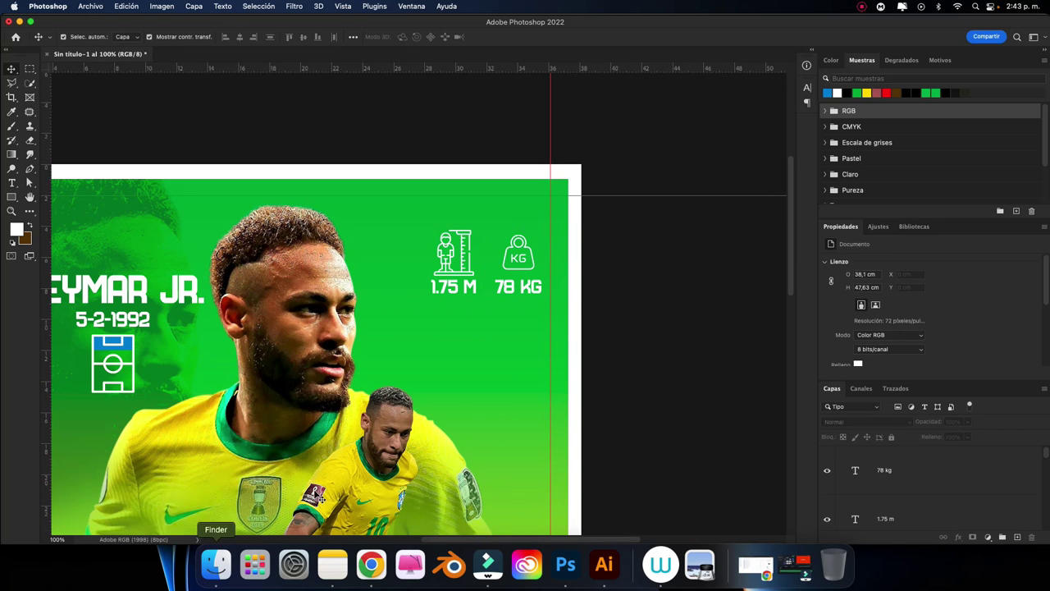
# Draw a white circle with the Ellipse tool just beneath the stats.
pyautogui.press('super+plus')
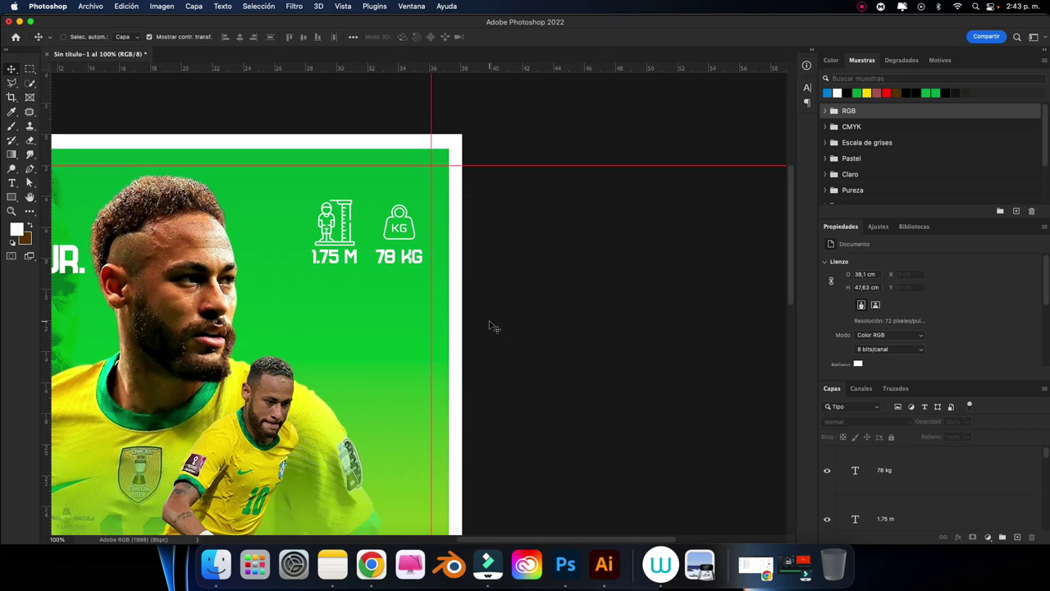
pyautogui.click(389, 212)
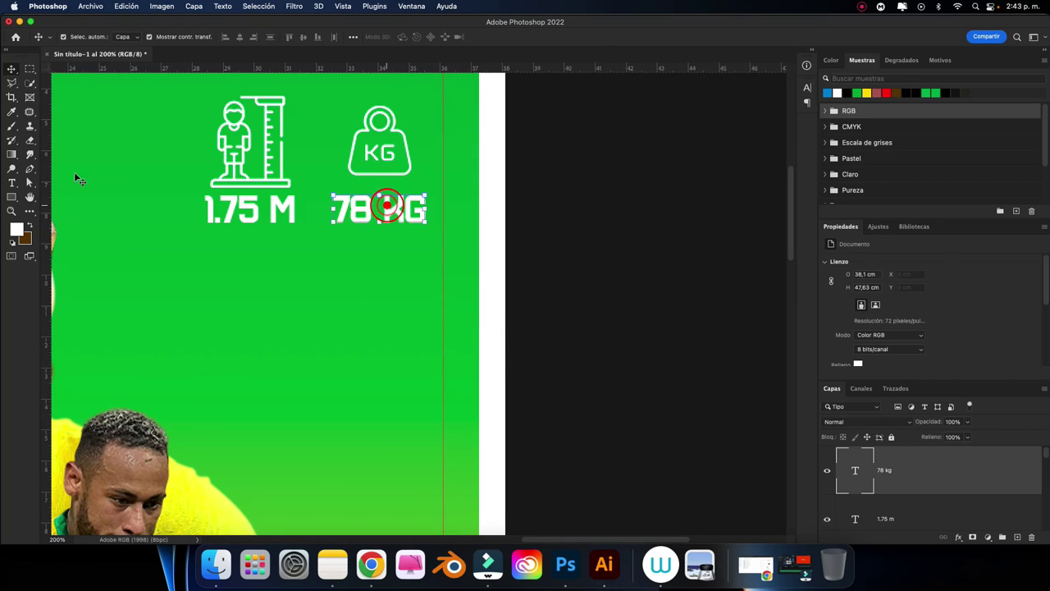
pyautogui.click(11, 197)
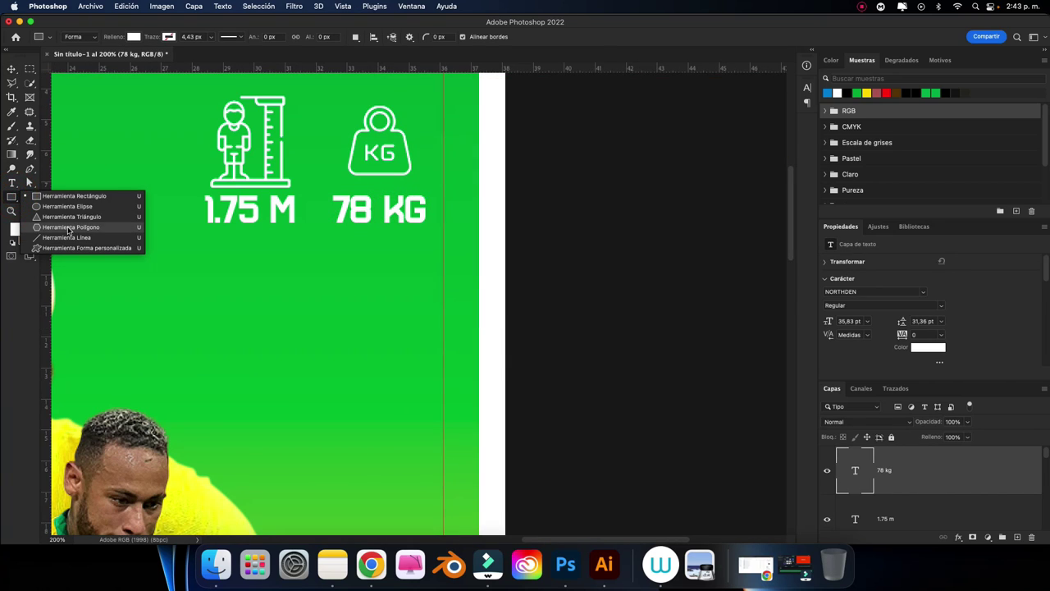
pyautogui.click(69, 206)
pyautogui.moveTo(287, 260); pyautogui.dragTo(385, 346)
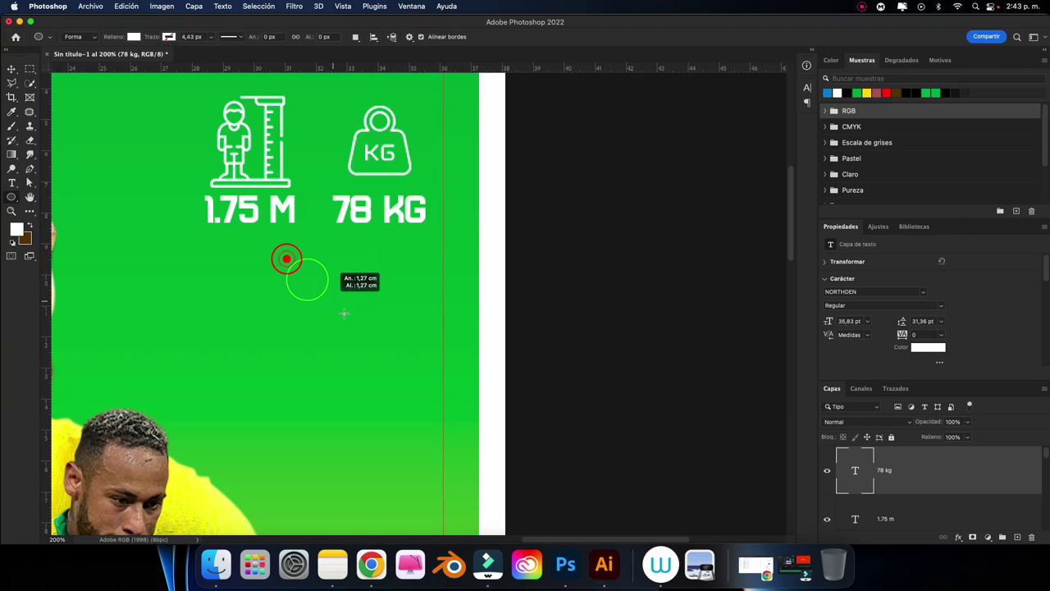
pyautogui.click(13, 68)
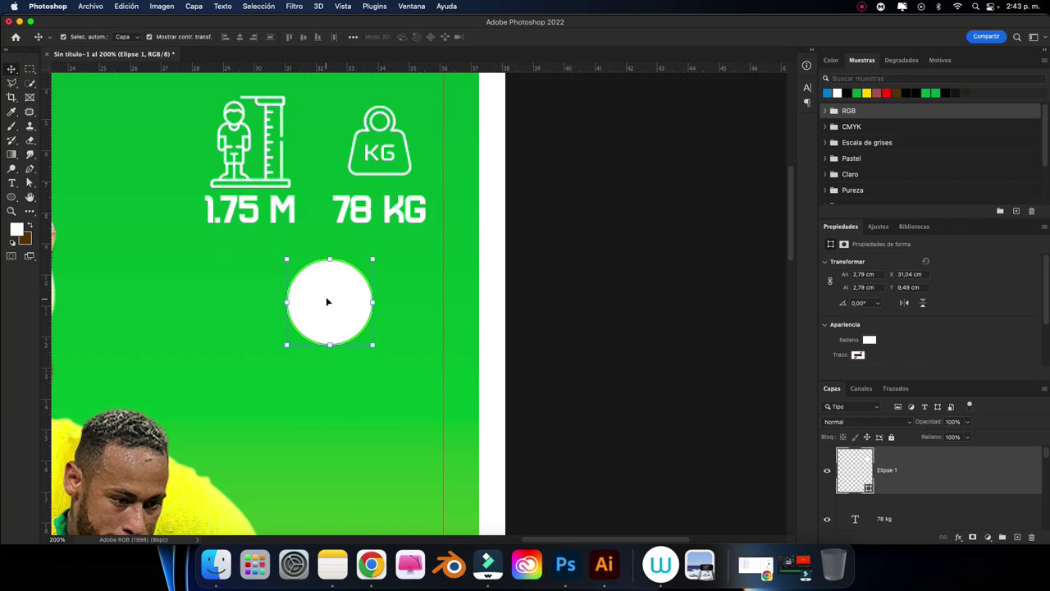
pyautogui.moveTo(327, 301); pyautogui.dragTo(313, 281)
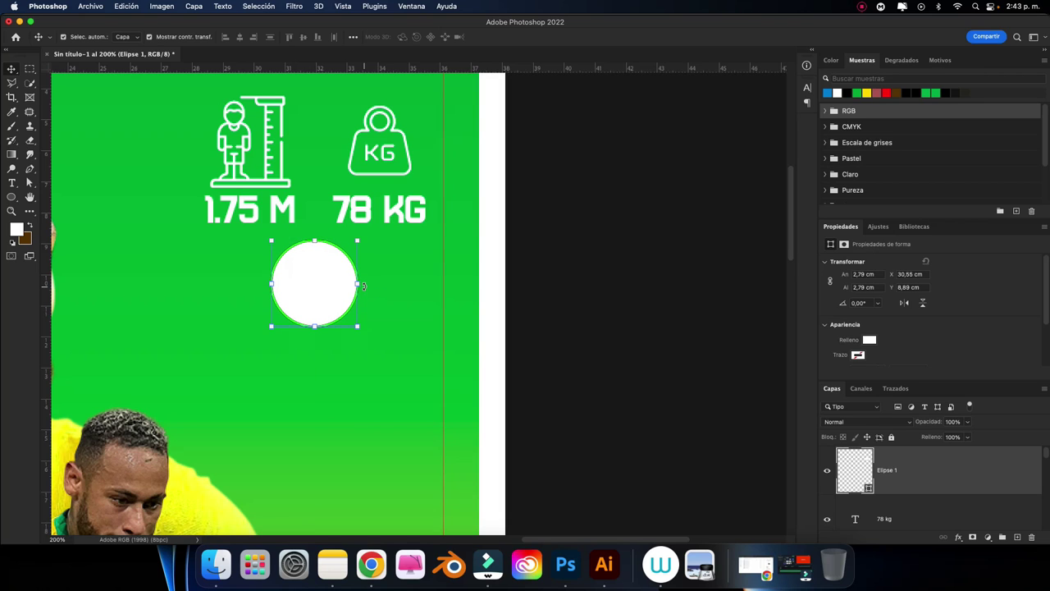
# Drag Logo PSG.png from Finder onto the card.
pyautogui.click(216, 564)
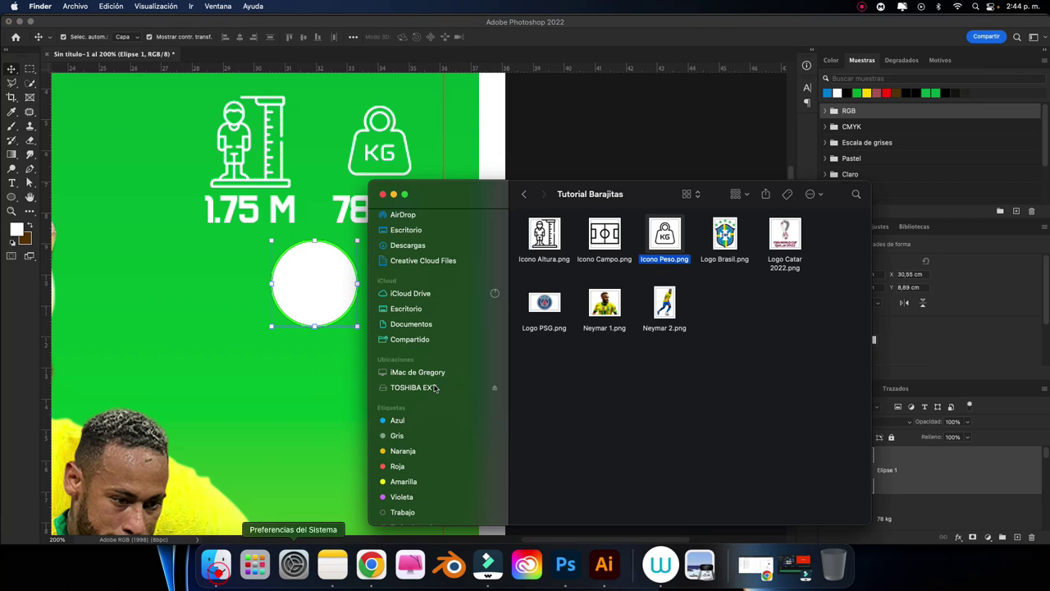
pyautogui.click(533, 312)
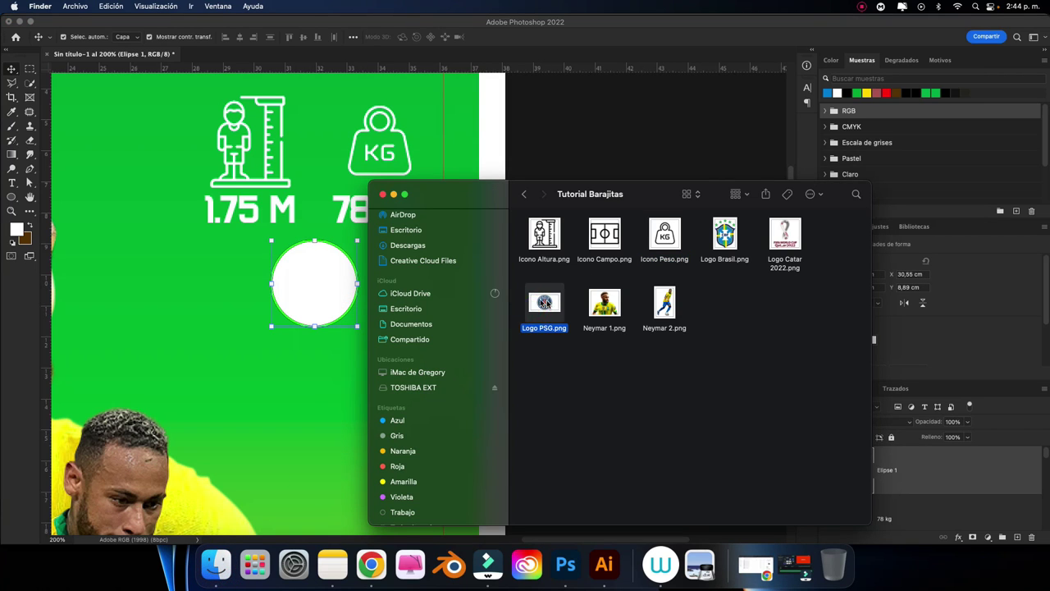
pyautogui.moveTo(544, 303); pyautogui.dragTo(284, 325)
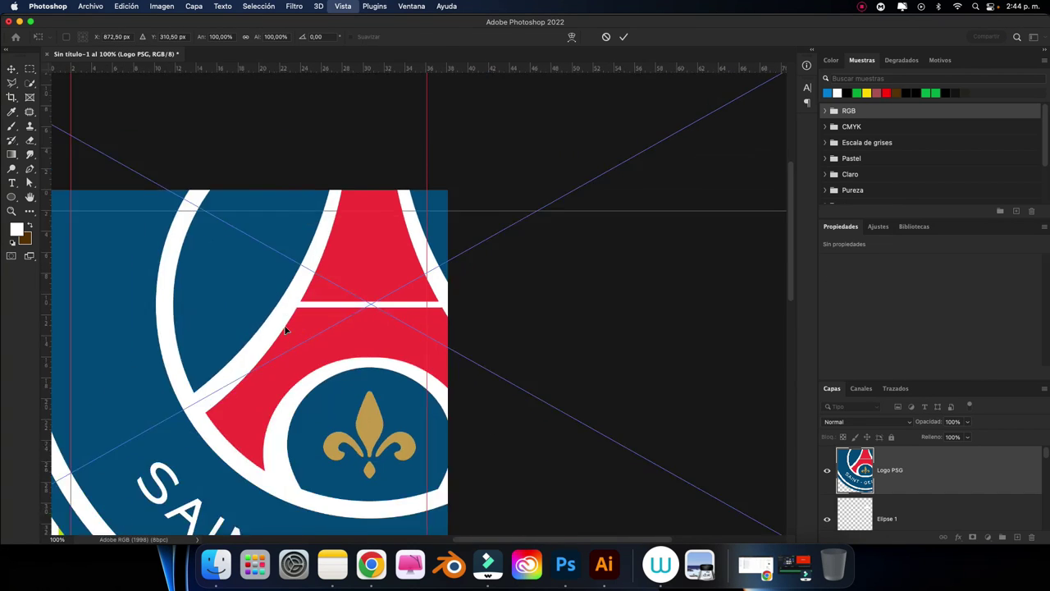
# Shrink the PSG logo to a small size and place it on the white circle.
pyautogui.press('super+minus')
pyautogui.press('super+minus')
pyautogui.press('super+minus')
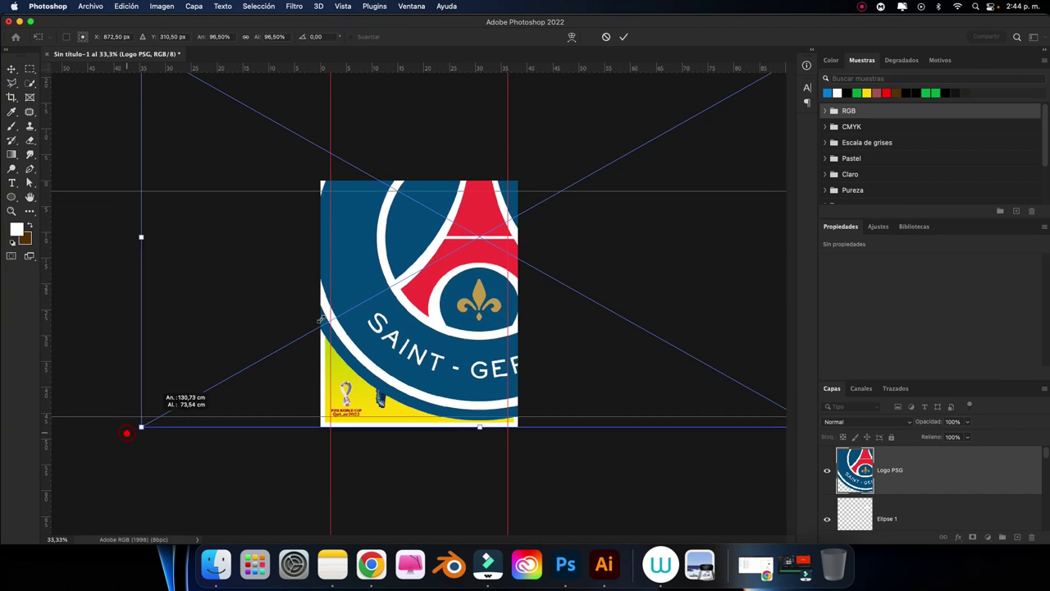
pyautogui.moveTo(126, 433); pyautogui.dragTo(460, 245)
pyautogui.press('super+plus')
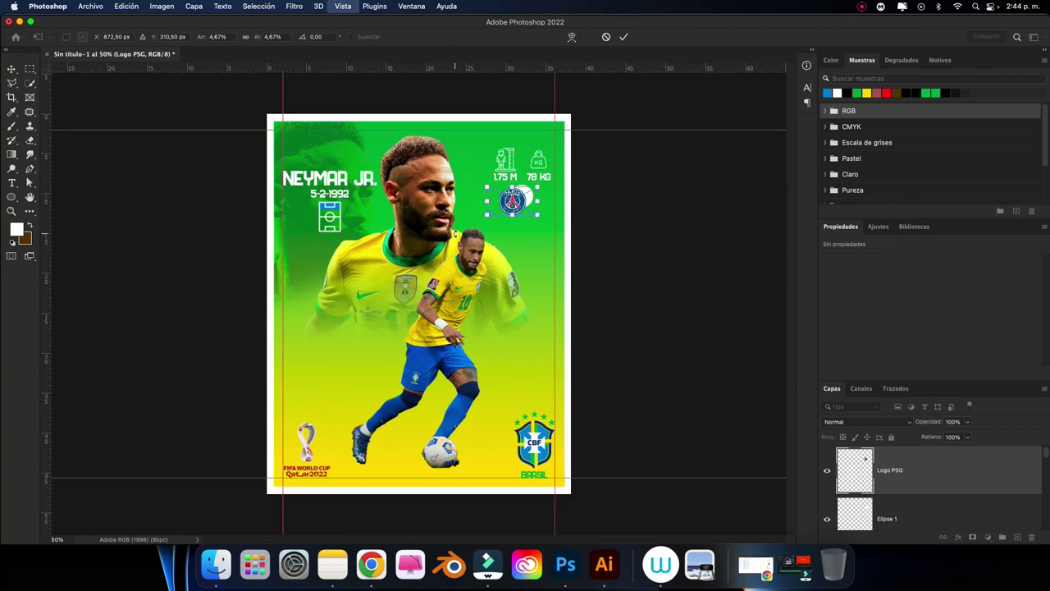
pyautogui.press('super+plus')
pyautogui.press('super+plus')
pyautogui.press('super+plus')
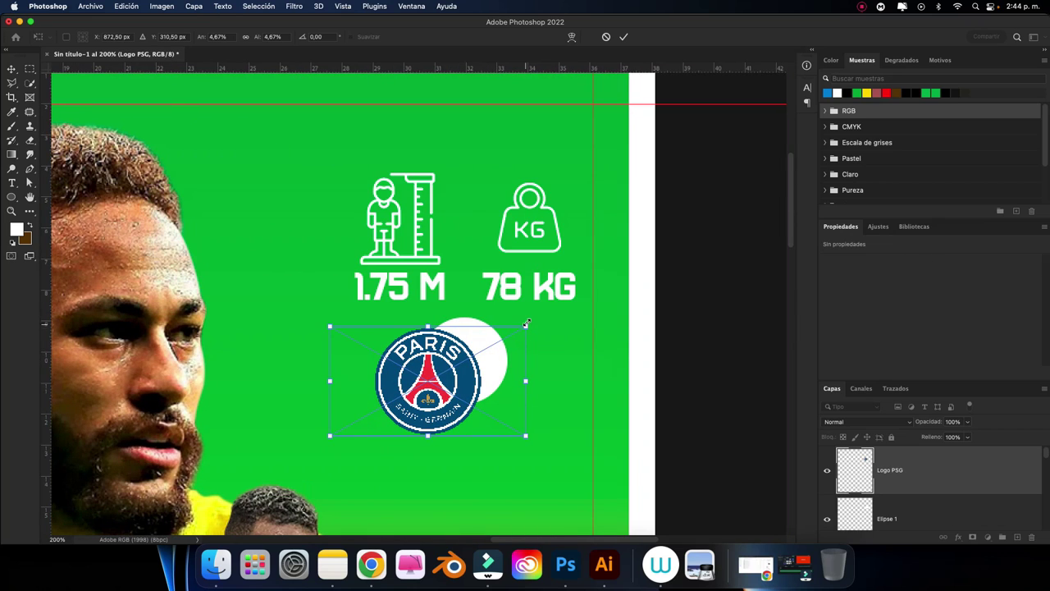
pyautogui.moveTo(528, 325); pyautogui.dragTo(486, 349)
pyautogui.press('super+plus')
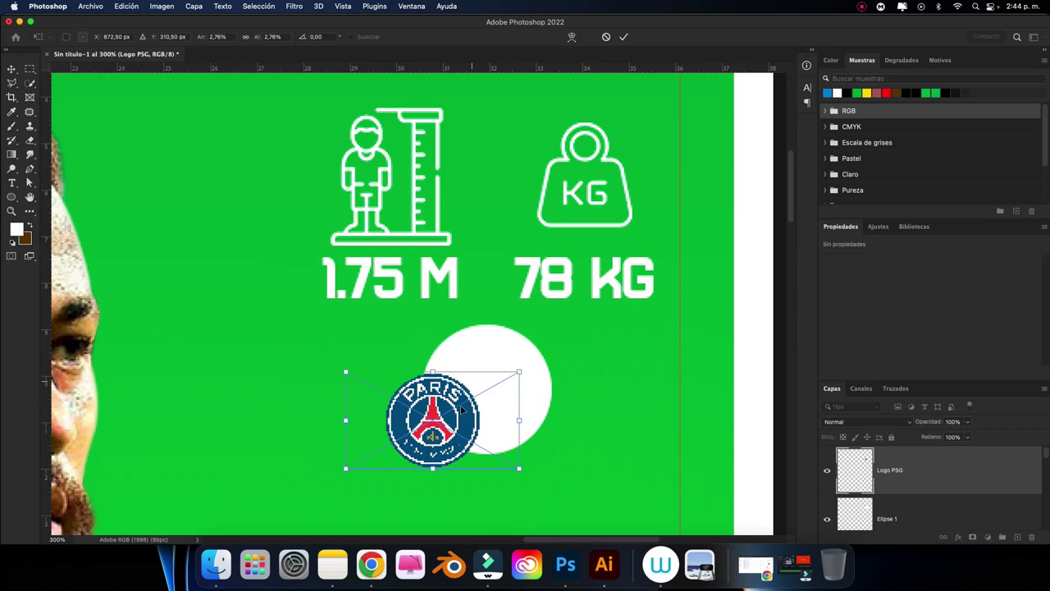
pyautogui.moveTo(464, 410); pyautogui.dragTo(511, 385)
pyautogui.click(623, 36)
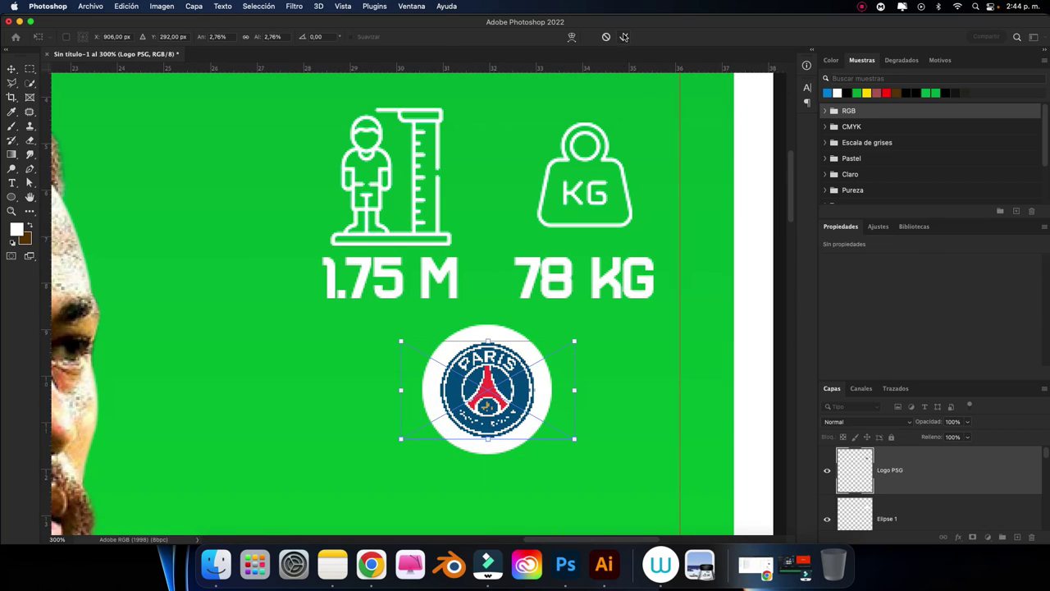
# Align the PSG logo and the white circle on their centres.
pyautogui.keyDown('shift'); pyautogui.click(492, 332); pyautogui.keyUp('shift')
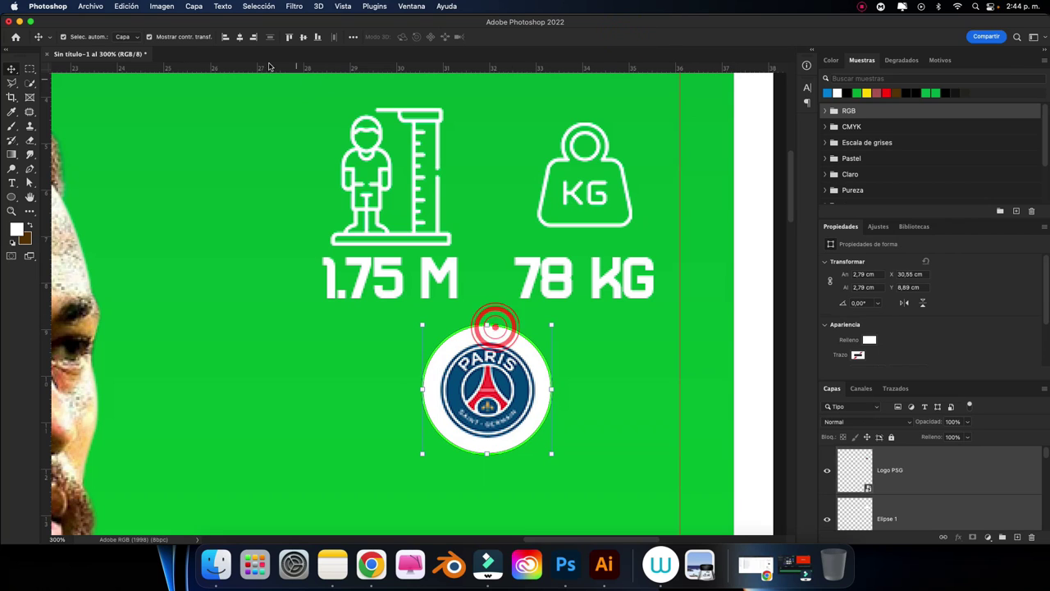
pyautogui.click(240, 37)
pyautogui.click(303, 38)
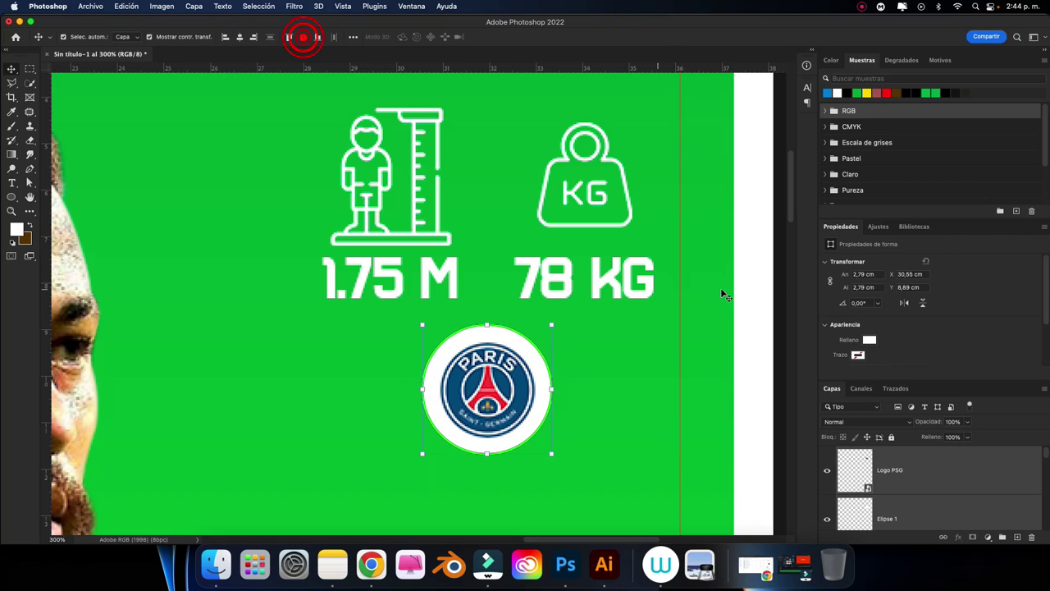
pyautogui.click(774, 284)
pyautogui.scroll(-3, 583, 336)
# Duplicate the 78 KG text below the logo and retype it as 'PARIS SAINT GERMAIN'.
pyautogui.moveTo(565, 172)
pyautogui.mouseDown()
pyautogui.moveTo(487, 373)
pyautogui.moveTo(464, 375)
pyautogui.mouseUp()
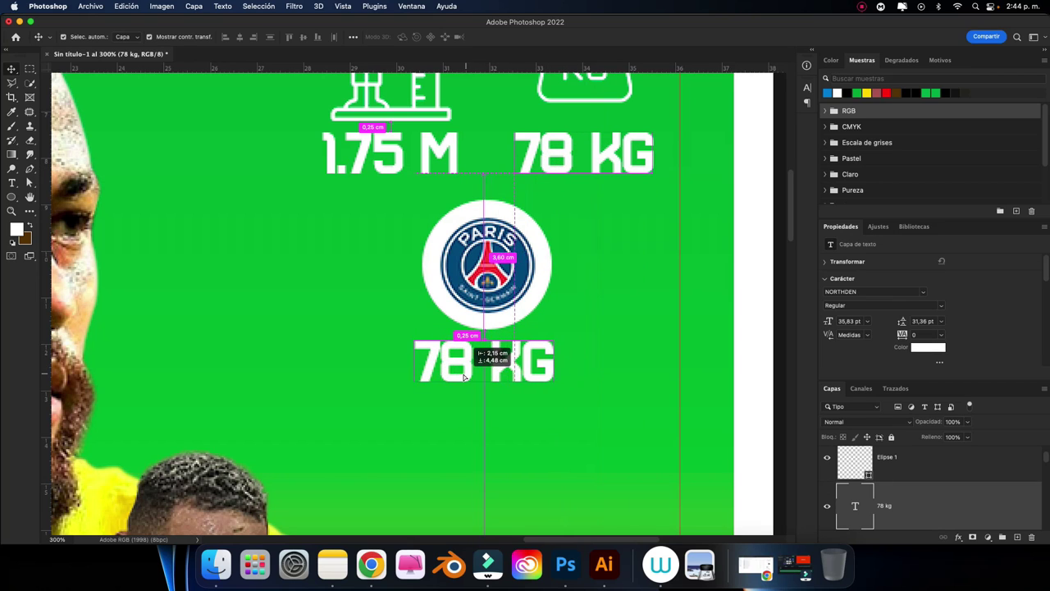
pyautogui.scroll(2, 464, 375)
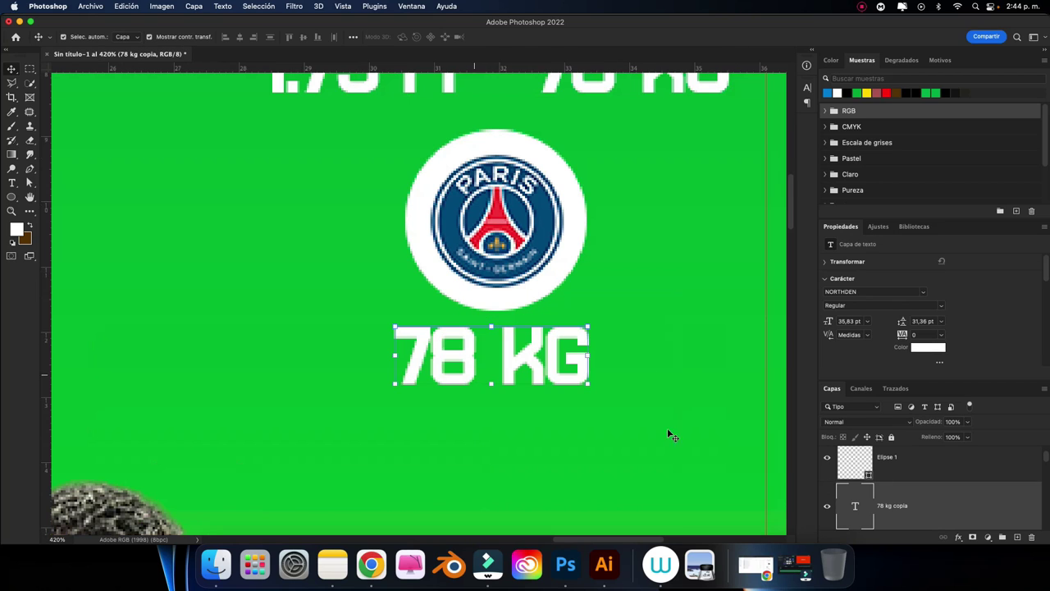
pyautogui.doubleClick(853, 506)
pyautogui.press('BackSpace')
pyautogui.write('PA')
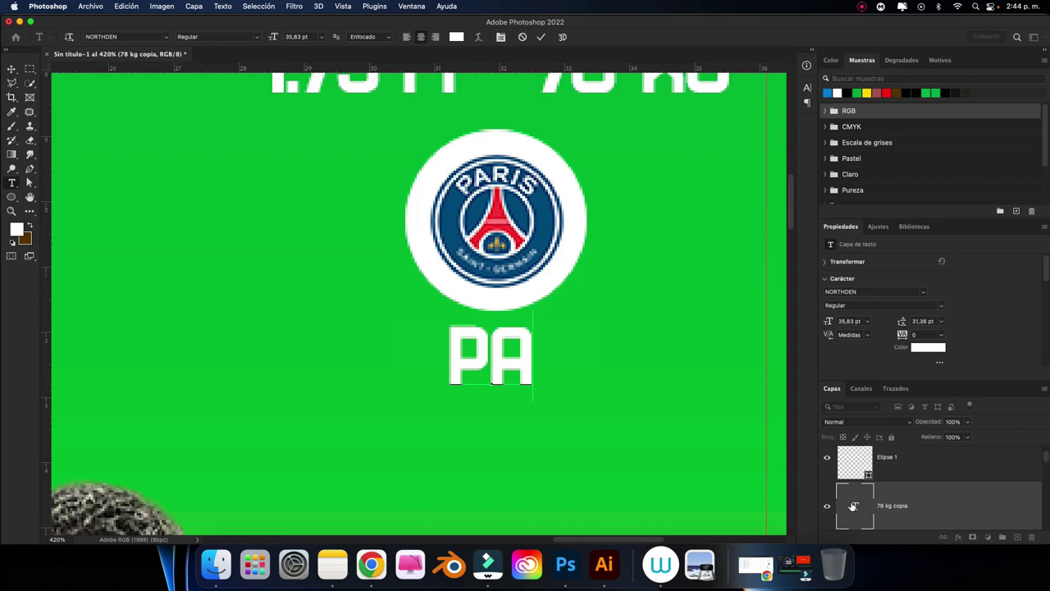
pyautogui.write('RIS SAINT')
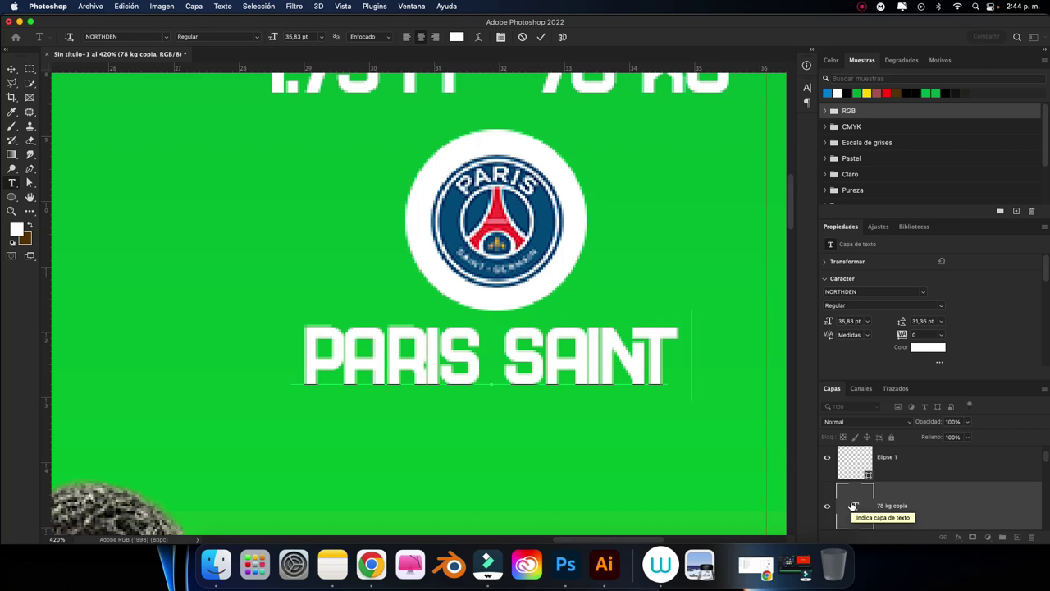
pyautogui.write(' GERMAIN')
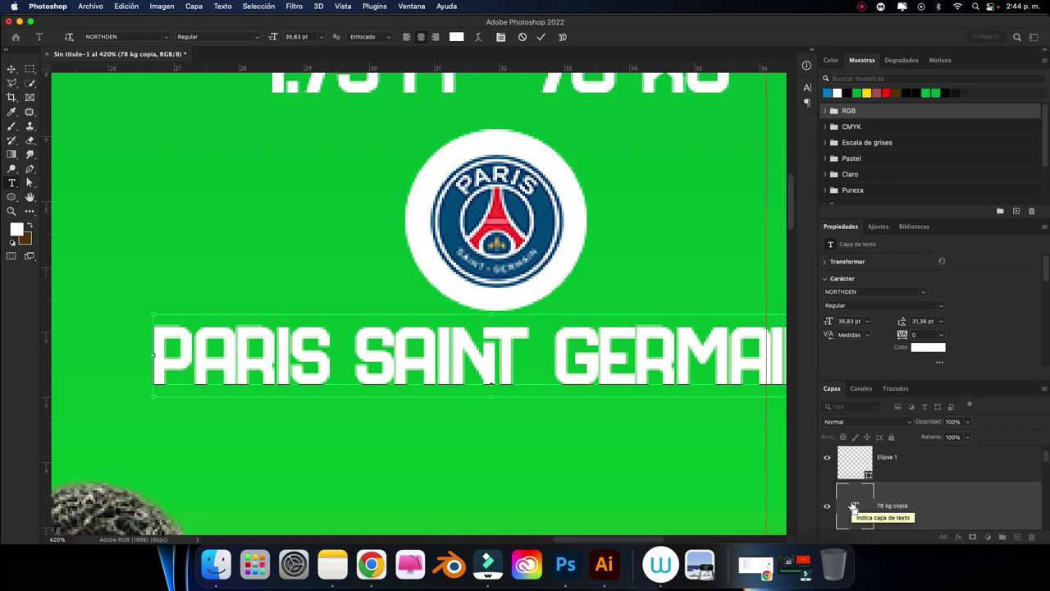
pyautogui.hotkey('ctrl', '-')
pyautogui.hotkey('ctrl', 'Return')
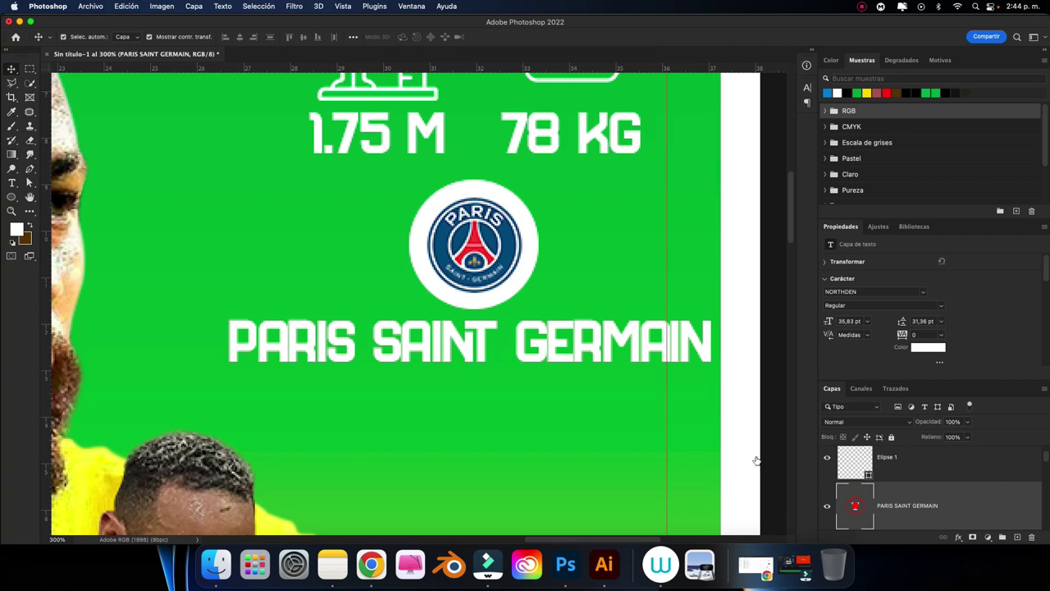
# Break the club name so GERMAIN sits on a second line.
pyautogui.doubleClick(854, 506)
pyautogui.click(484, 333)
pyautogui.press('Return')
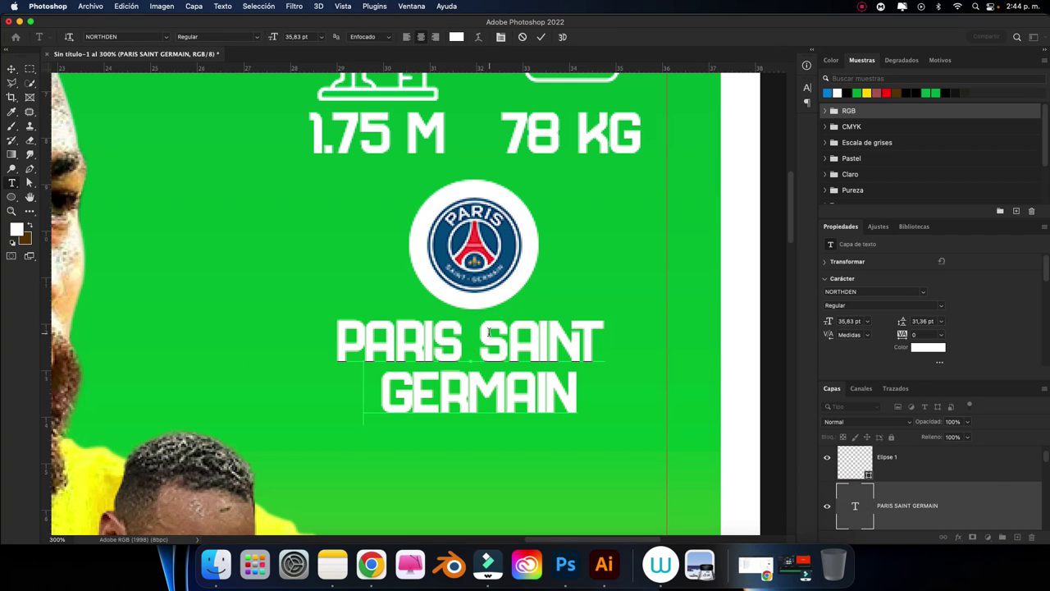
pyautogui.click(541, 37)
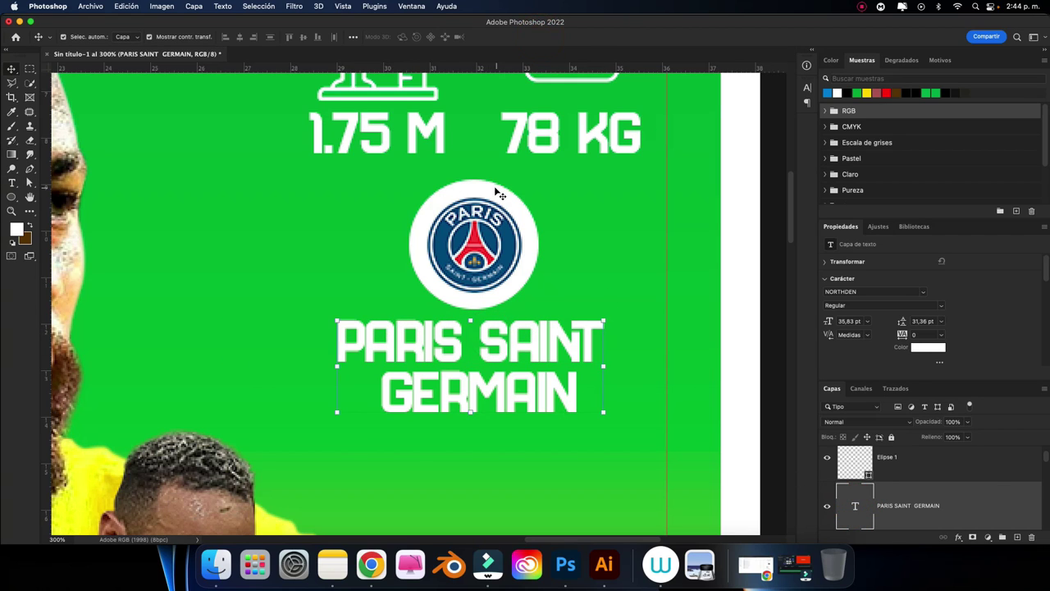
# Centre the circle, logo and club name horizontally, nudging them slightly right.
pyautogui.keyDown('shift'); pyautogui.click(496, 189); pyautogui.keyUp('shift')
pyautogui.click(240, 36)
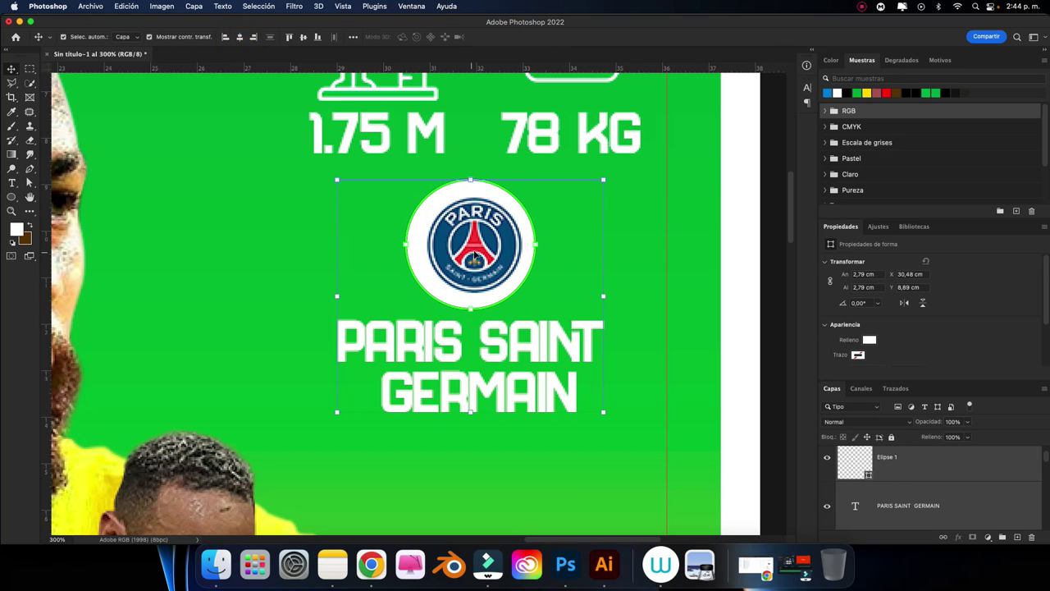
pyautogui.click(240, 37)
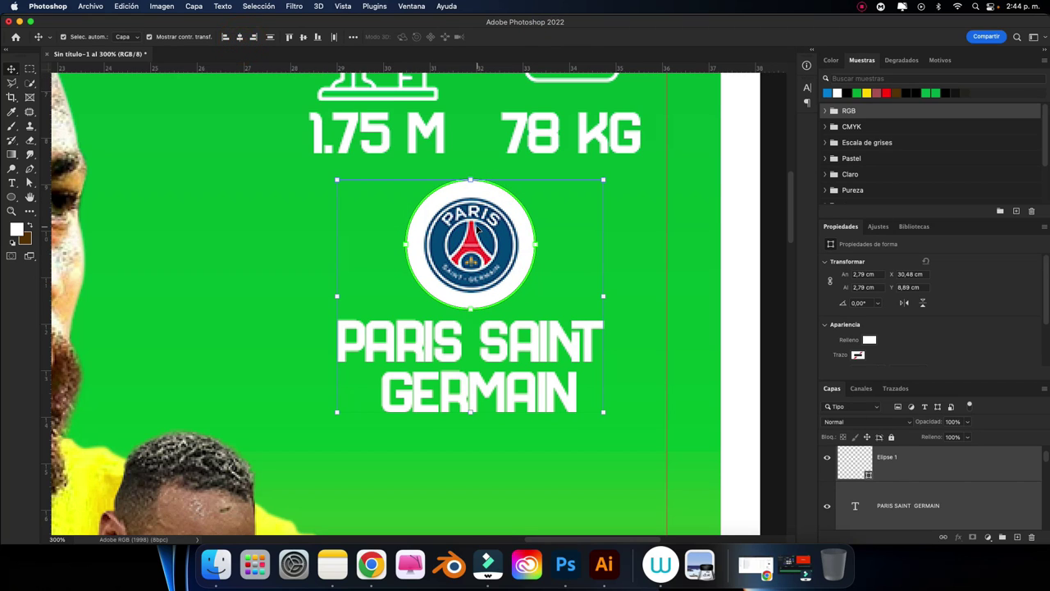
pyautogui.press('Right')
pyautogui.press('Right')
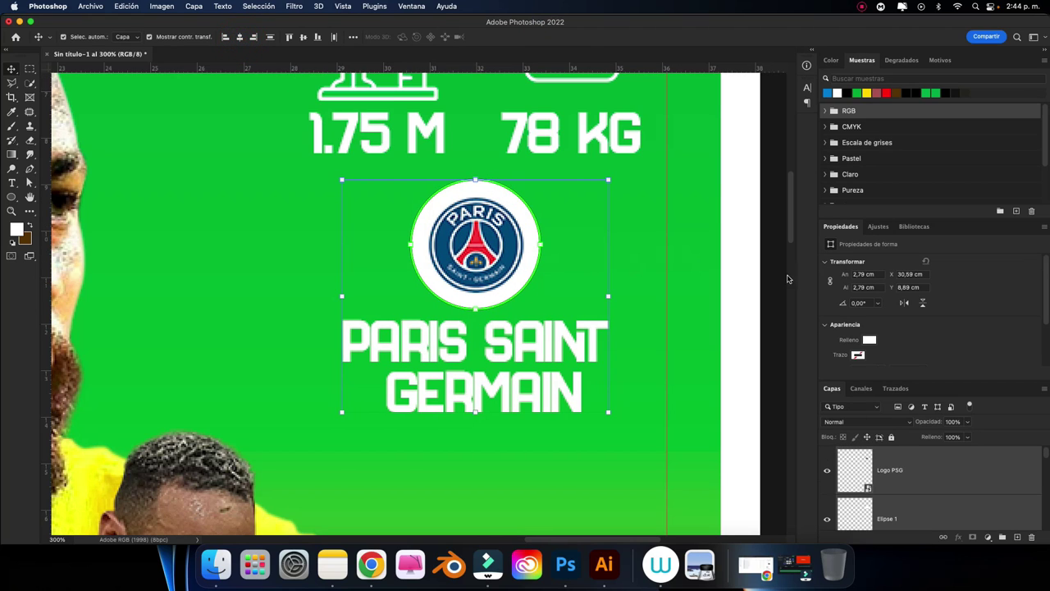
pyautogui.click(786, 279)
pyautogui.scroll(-3, 346, 184)
# Type 'FRANCIA' as a new text line below the club name.
pyautogui.click(11, 182)
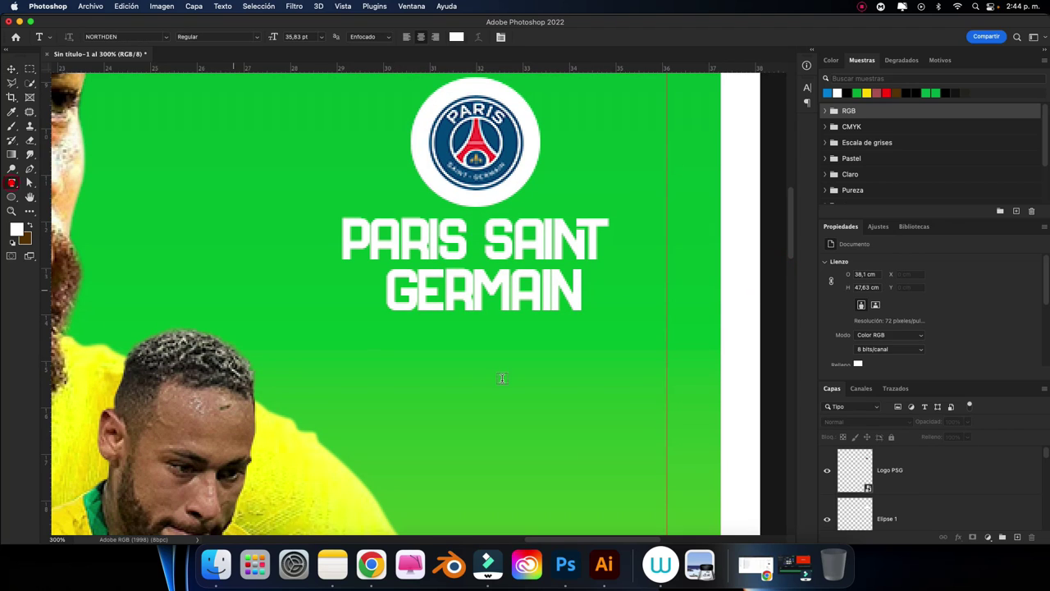
pyautogui.click(457, 373)
pyautogui.press('BackSpace')
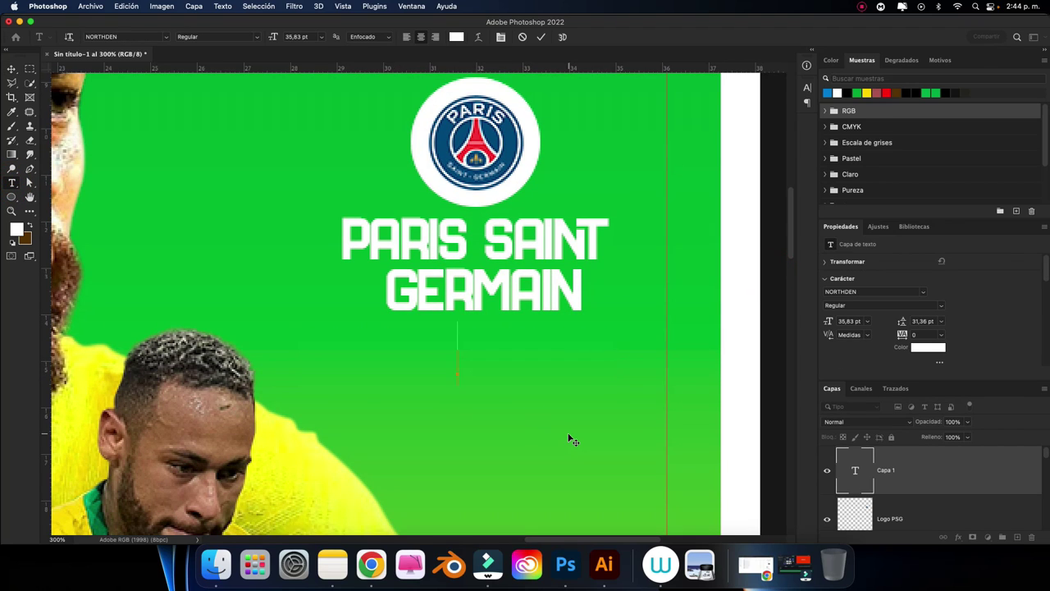
pyautogui.write('(')
pyautogui.press('BackSpace')
pyautogui.write('FRANCIA')
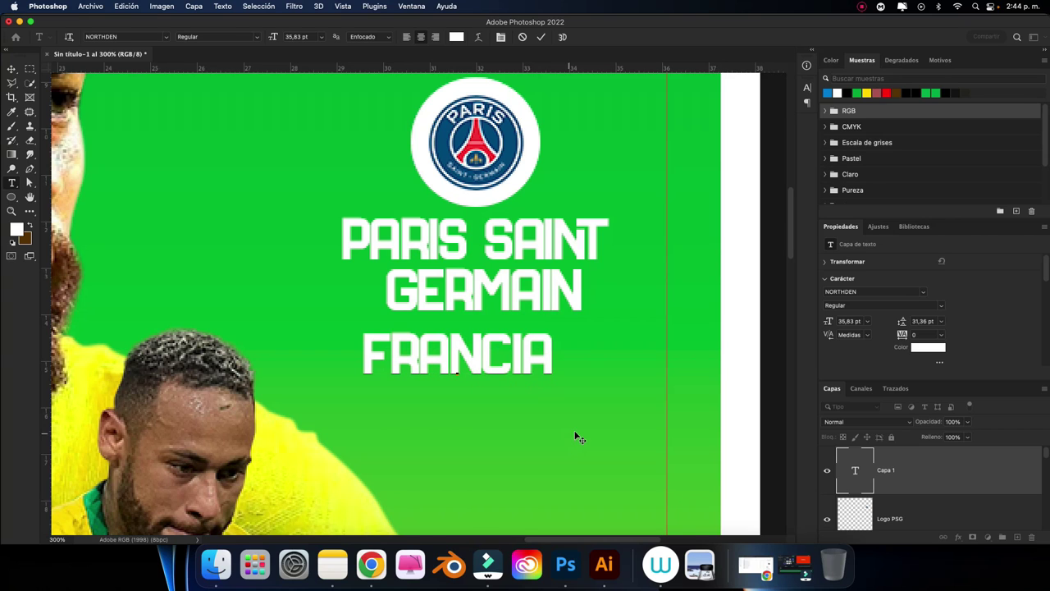
# Style FRANCIA in Helvetica Neue Bold at 15 pt.
pyautogui.doubleClick(548, 354)
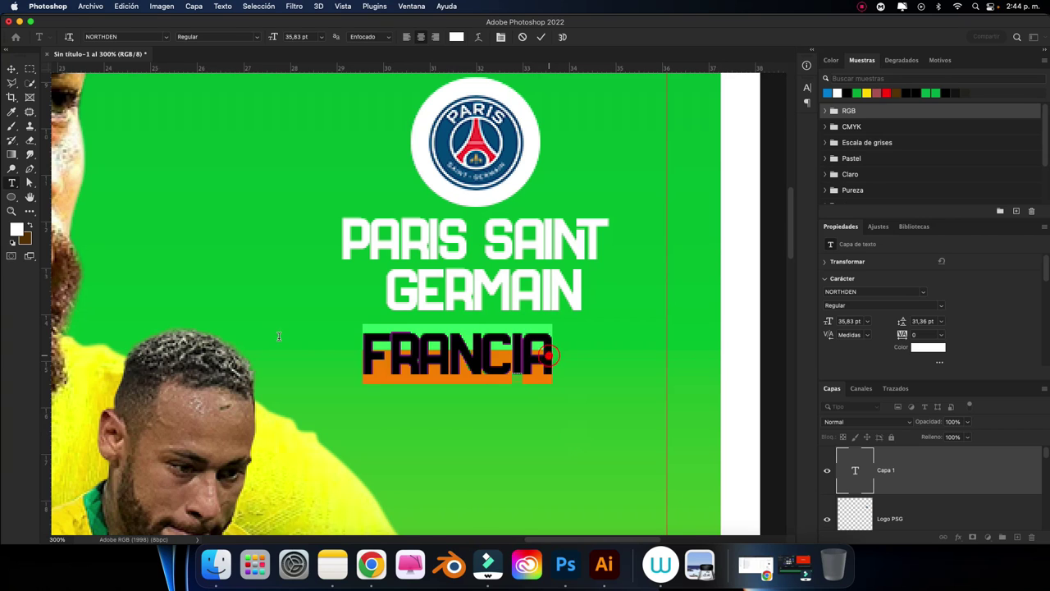
pyautogui.click(164, 38)
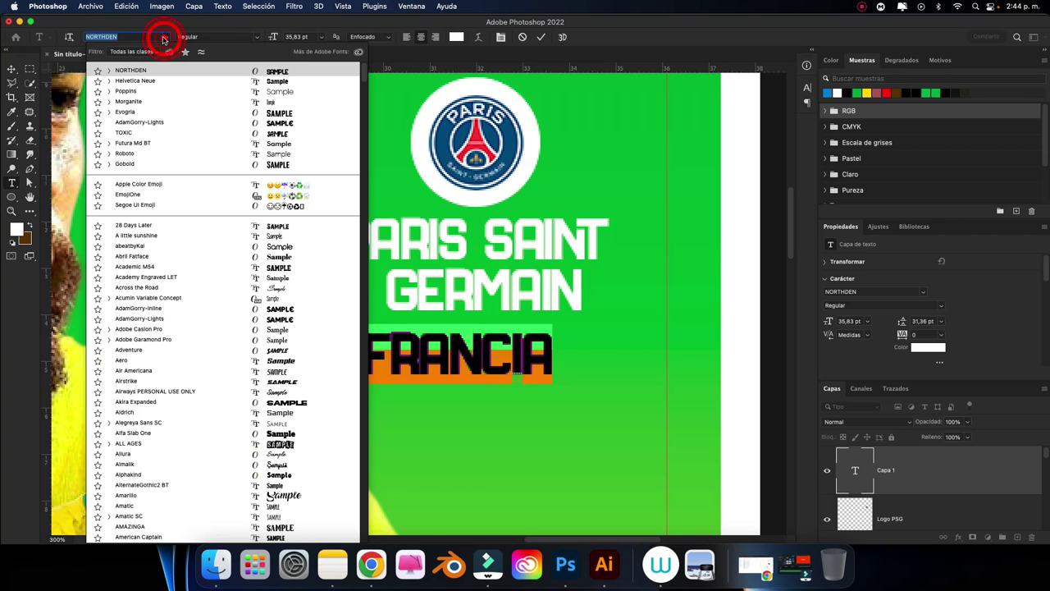
pyautogui.click(139, 80)
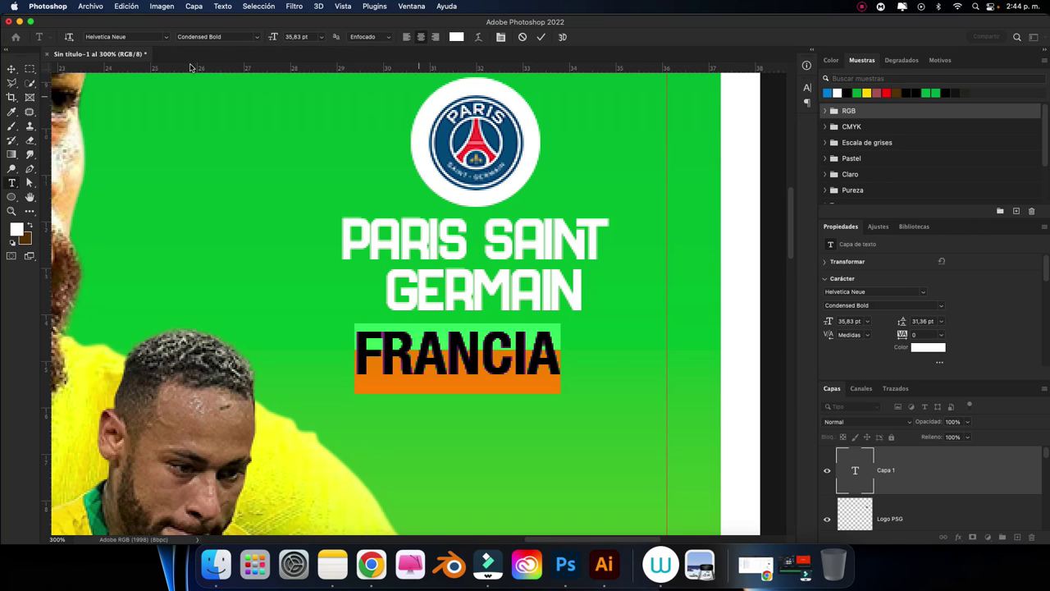
pyautogui.moveTo(273, 38); pyautogui.dragTo(261, 40)
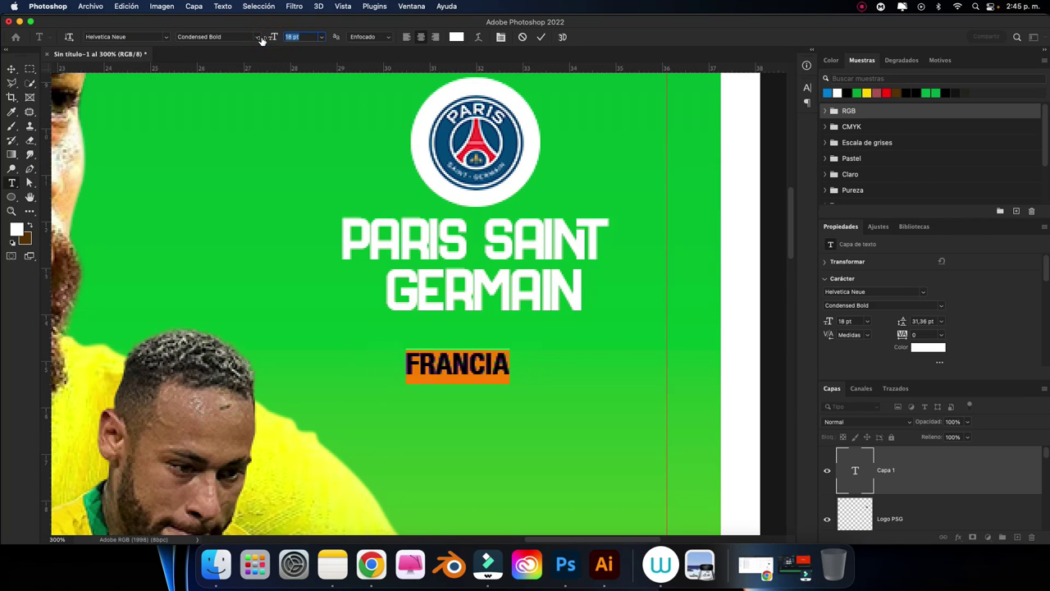
pyautogui.click(258, 37)
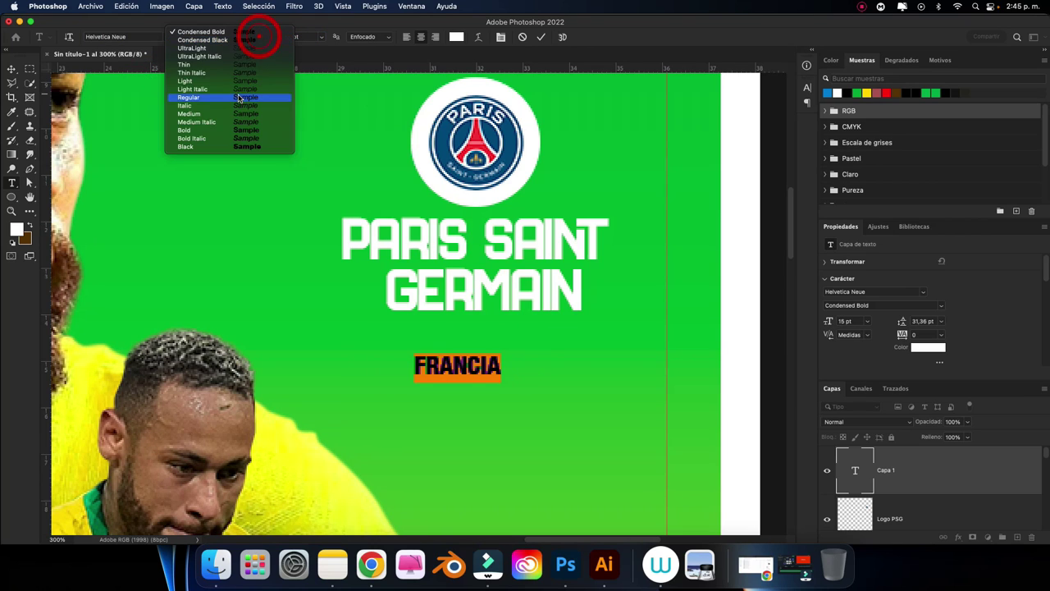
pyautogui.click(234, 132)
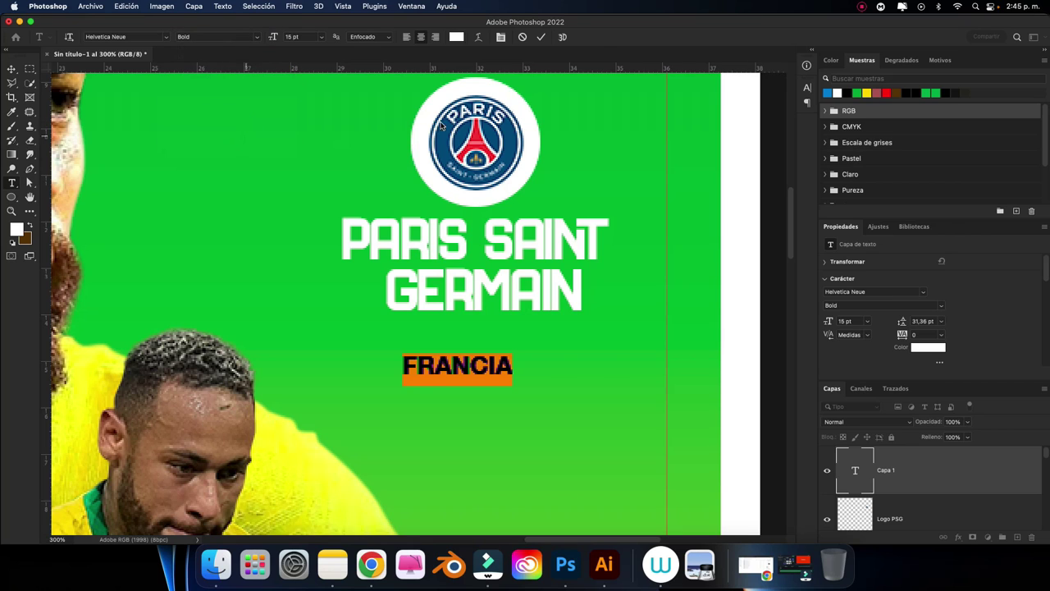
pyautogui.click(542, 37)
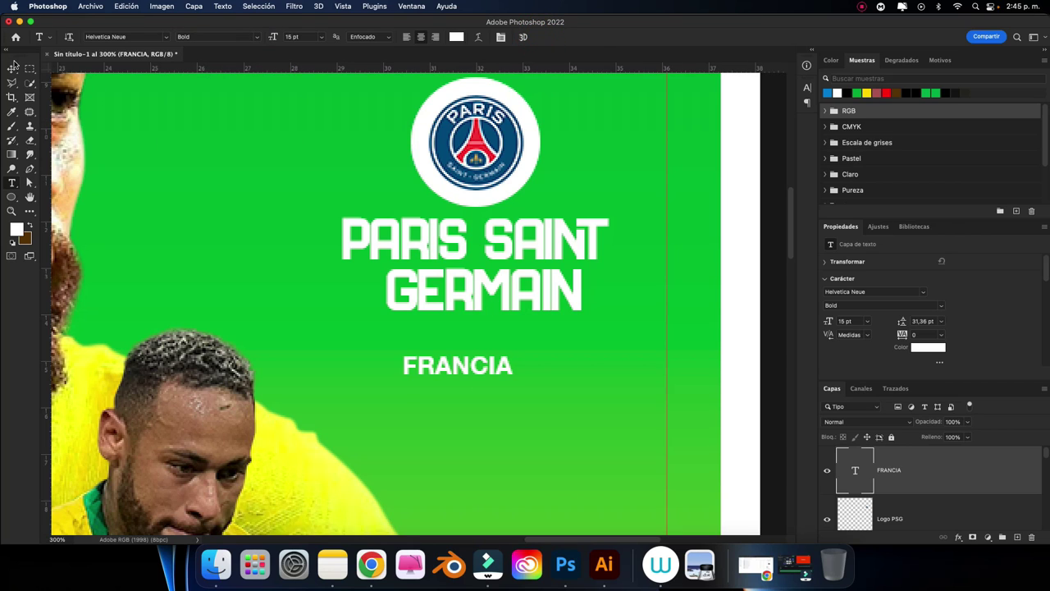
# Move FRANCIA up so it sits centred just under GERMAIN.
pyautogui.click(13, 68)
pyautogui.moveTo(483, 363); pyautogui.dragTo(510, 330)
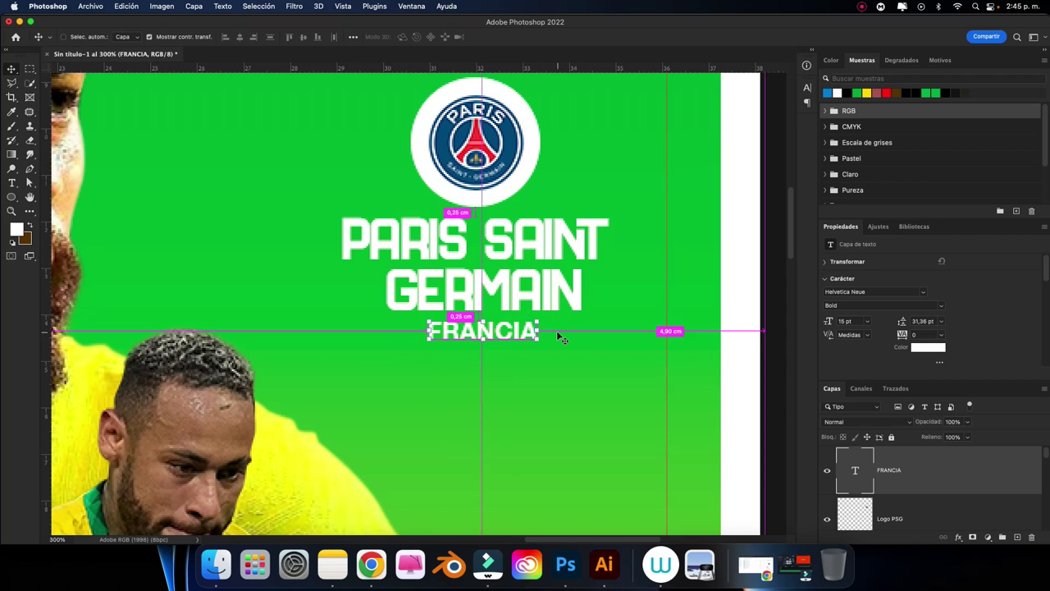
pyautogui.scroll(-5, 558, 335)
# At 100% zoom, select the Neymar 2 cutout and nudge it down to Y 14,21 cm.
pyautogui.click(637, 343)
pyautogui.scroll(-2, 607, 351)
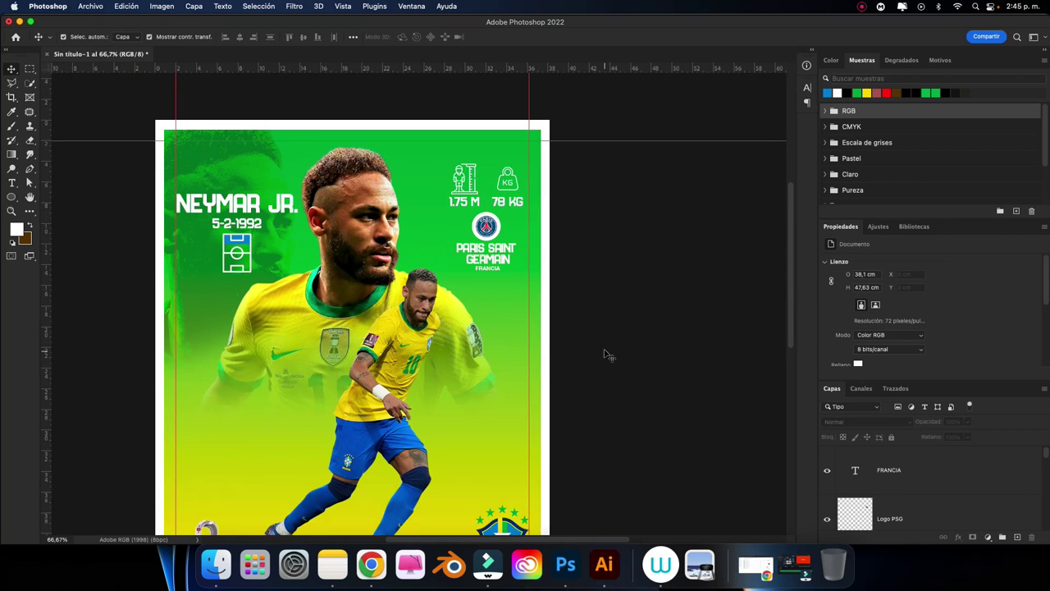
pyautogui.hscroll(-5, 576, 336)
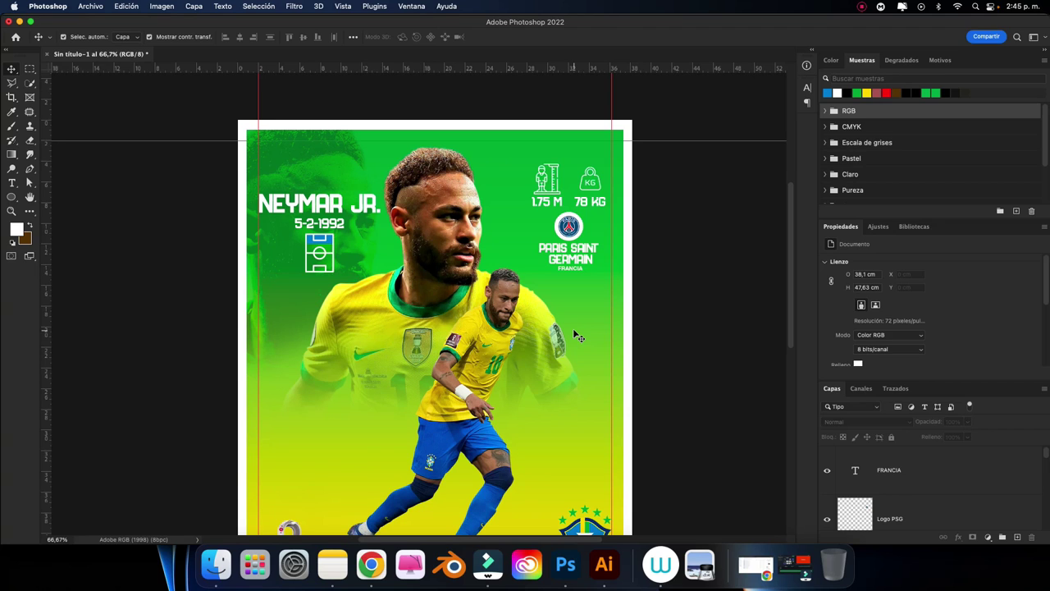
pyautogui.hscroll(2, 492, 332)
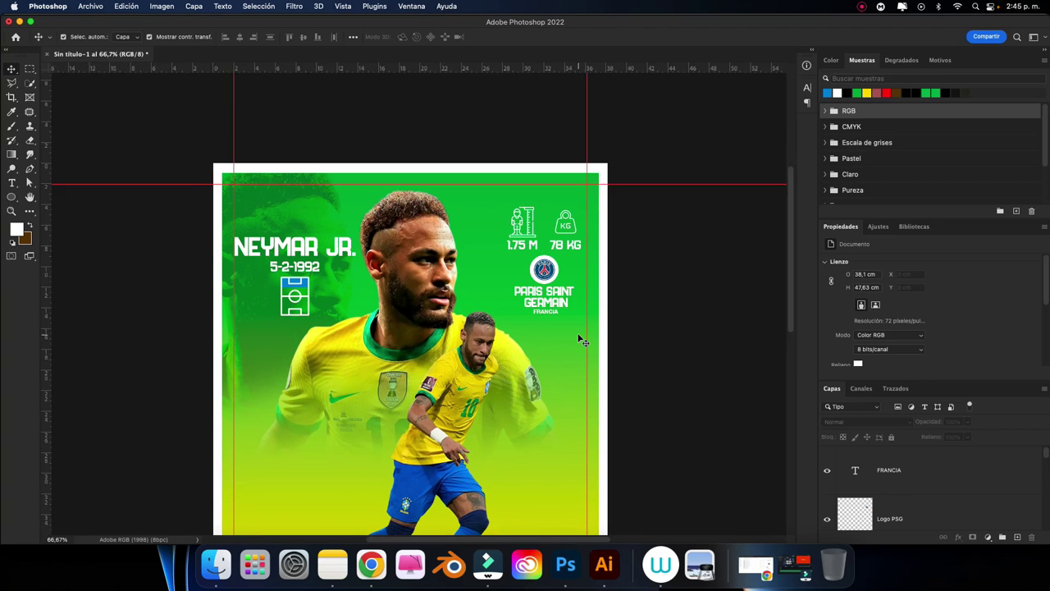
pyautogui.scroll(-3, 365, 341)
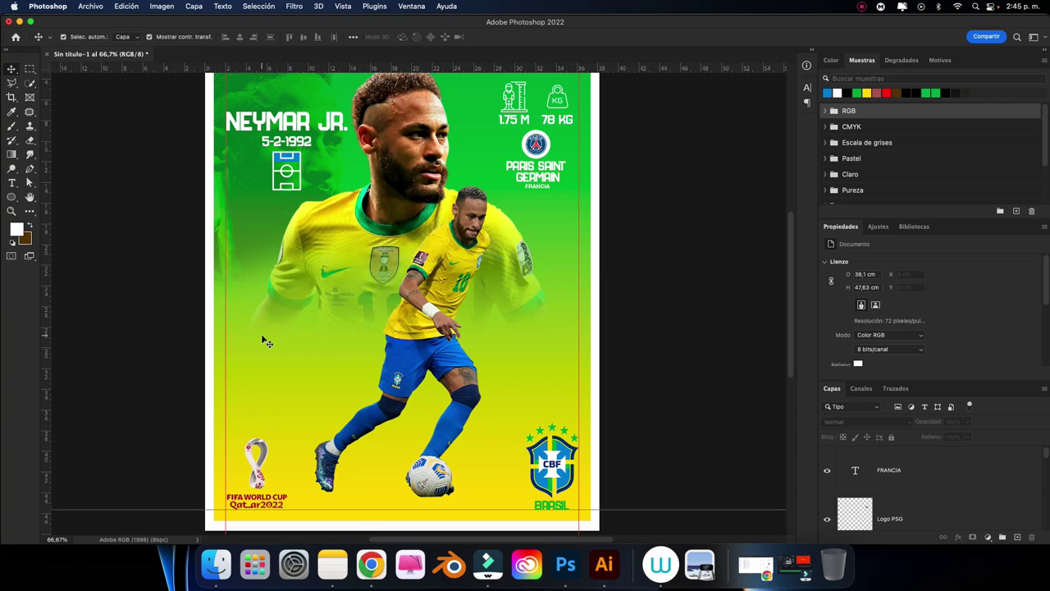
pyautogui.scroll(-1, 264, 340)
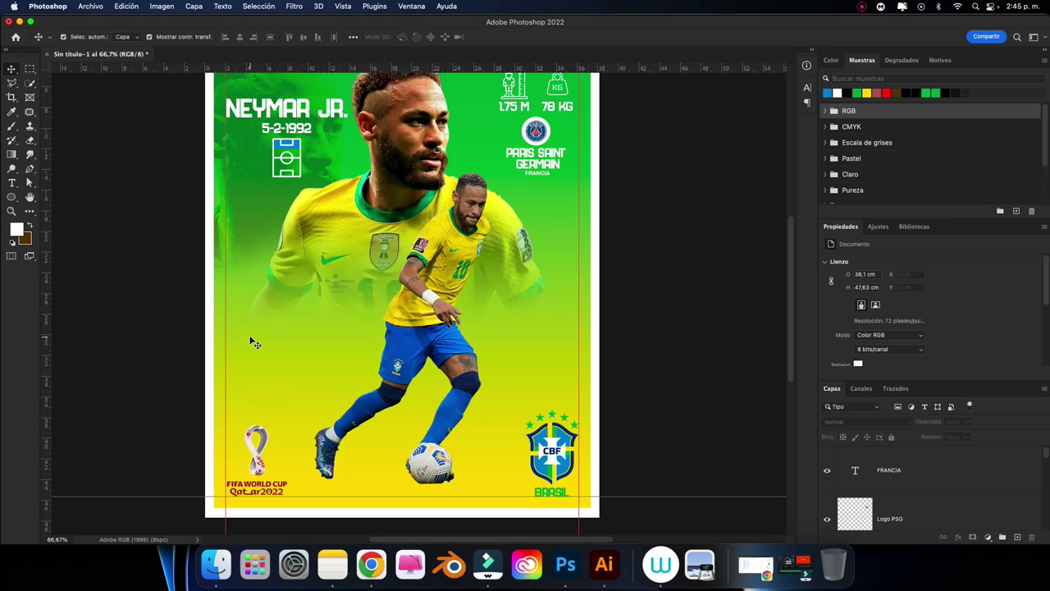
pyautogui.press('super+plus')
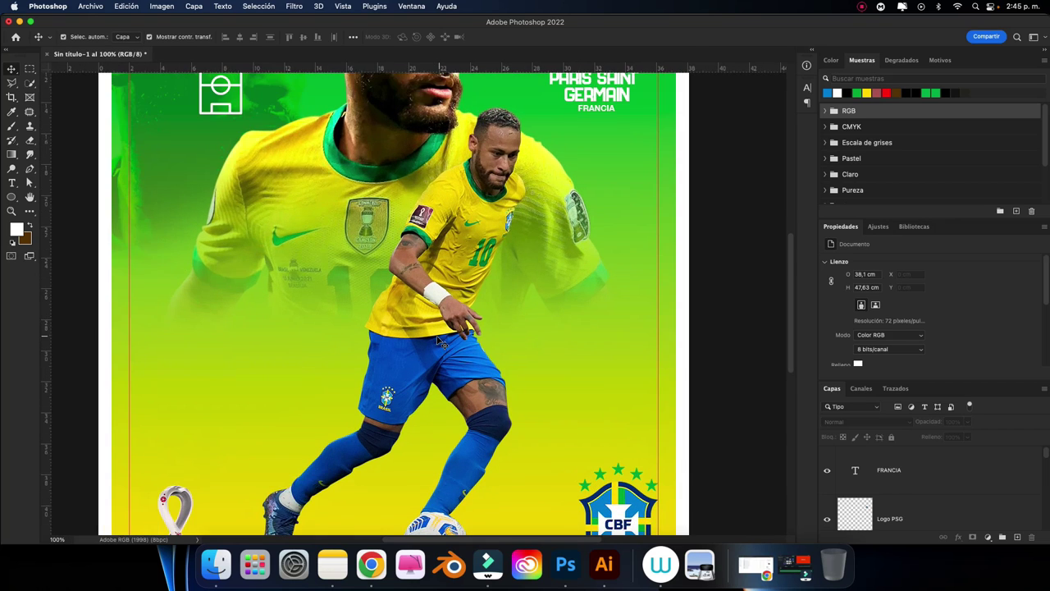
pyautogui.scroll(-5, 413, 308)
pyautogui.click(400, 289)
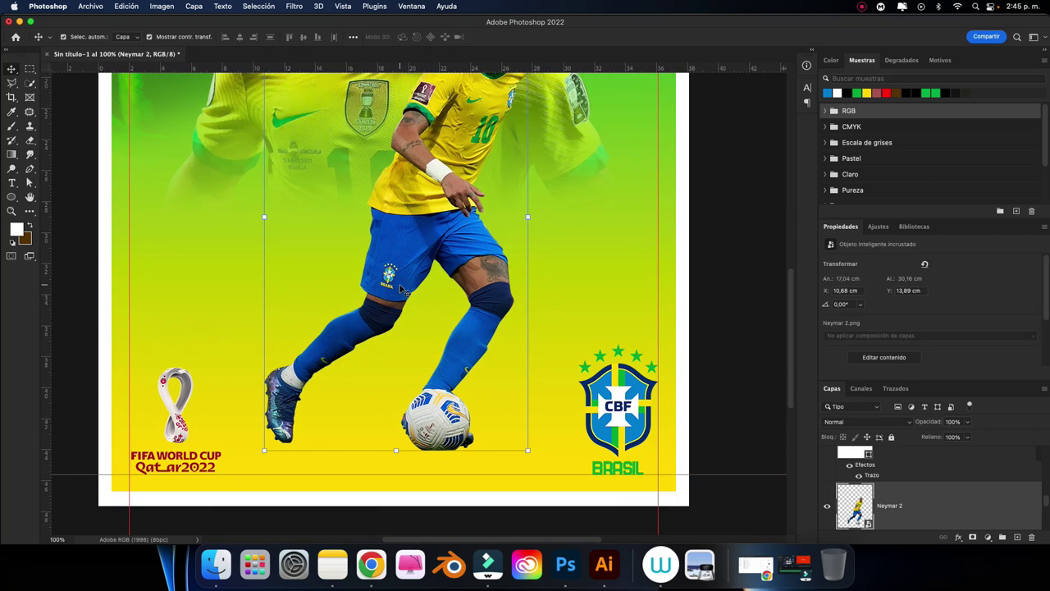
pyautogui.scroll(-1, 826, 497)
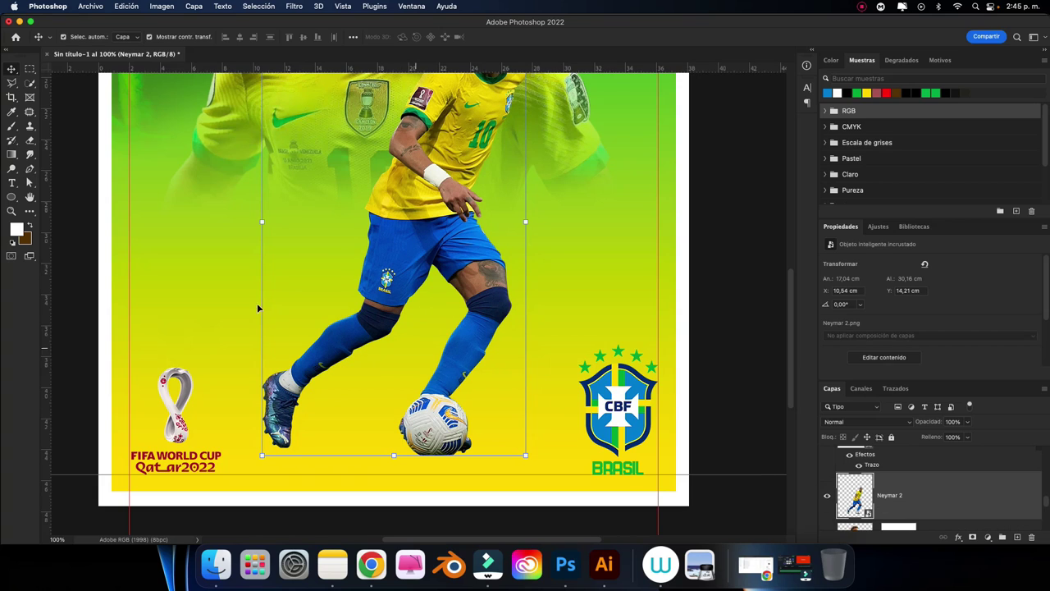
# Draw a circle with the Ellipse tool and move it over the ball.
pyautogui.click(12, 197)
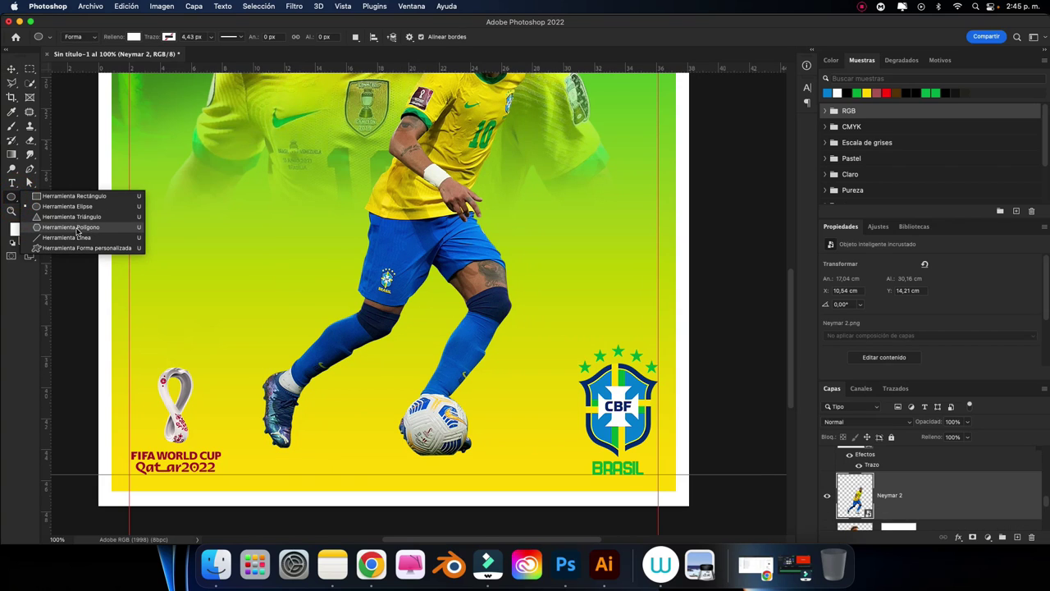
pyautogui.click(78, 206)
pyautogui.moveTo(426, 414); pyautogui.dragTo(496, 484)
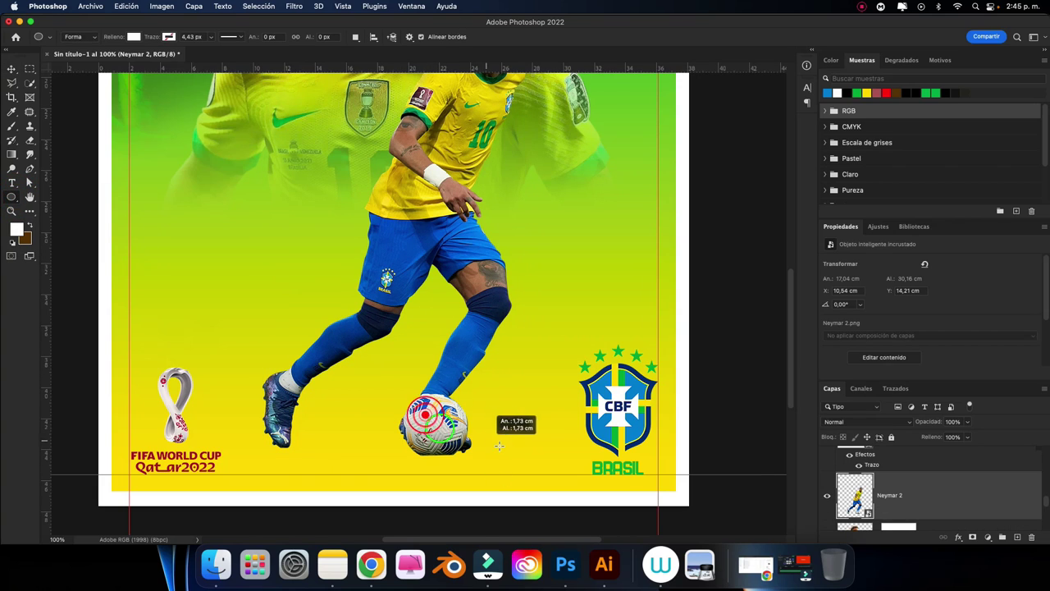
pyautogui.click(12, 69)
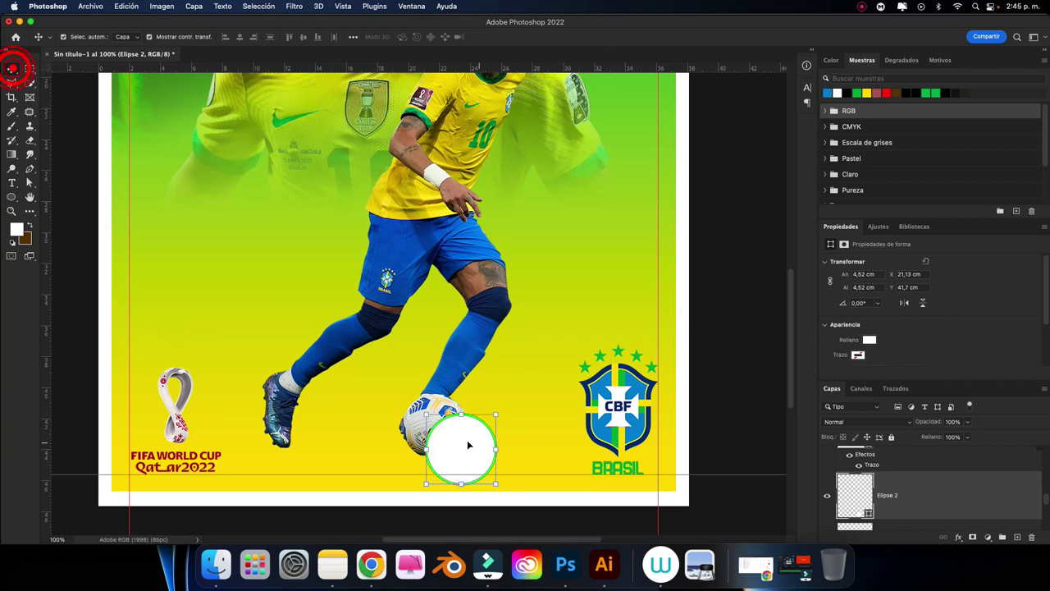
pyautogui.moveTo(466, 445); pyautogui.dragTo(442, 422)
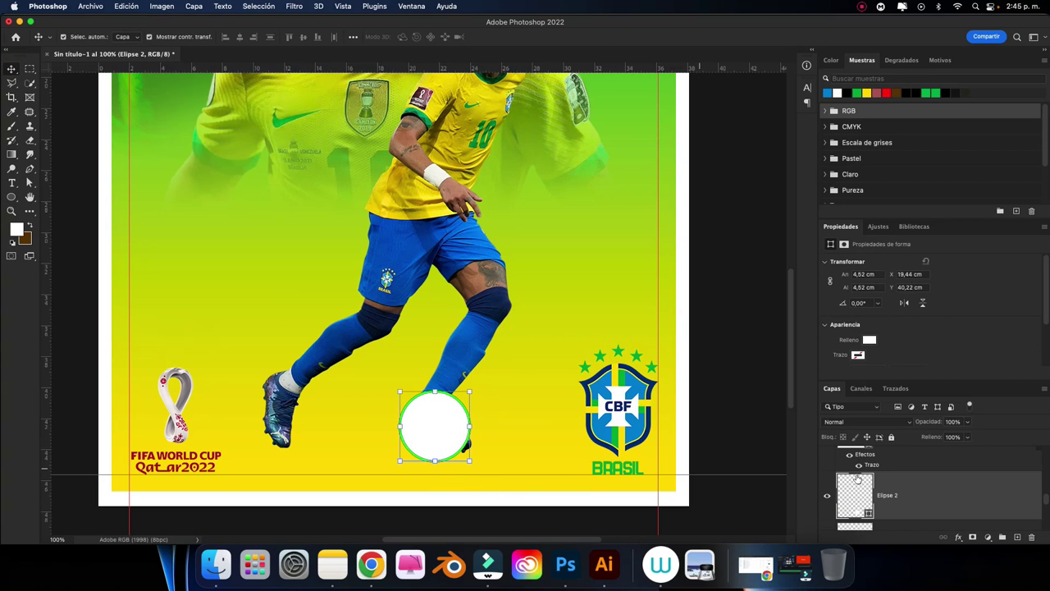
# Give the circle a reversed radial black-to-white Gradient Overlay with a light centre.
pyautogui.rightClick(888, 493)
pyautogui.click(790, 493)
pyautogui.click(533, 333)
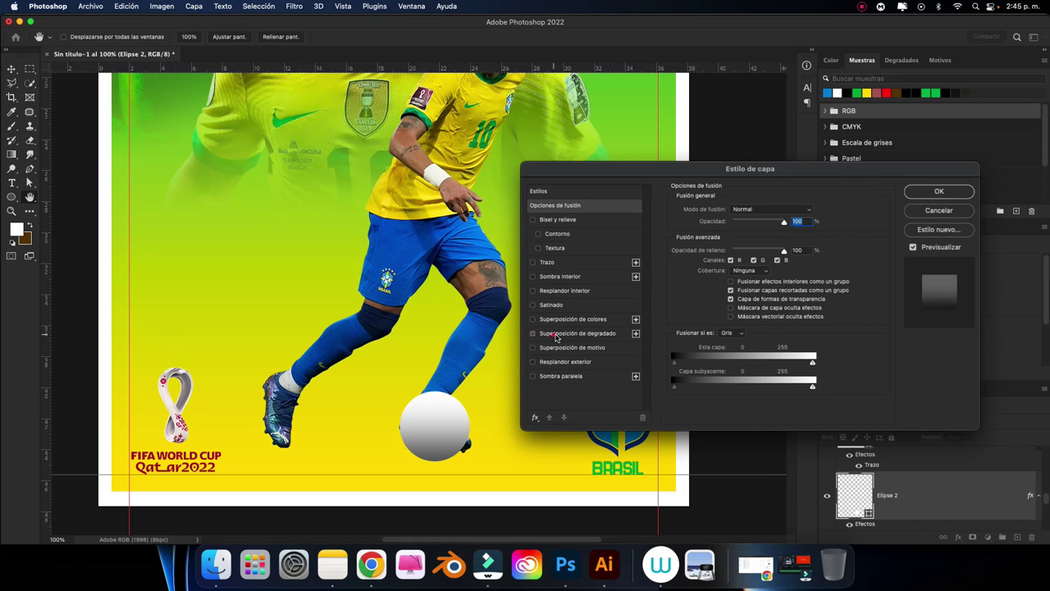
pyautogui.click(750, 249)
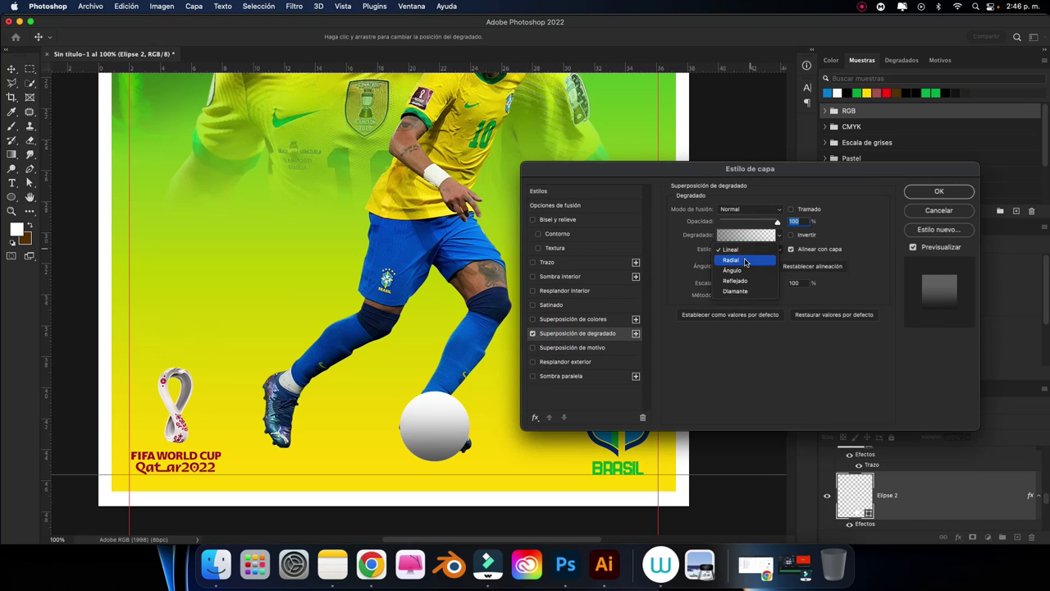
pyautogui.click(743, 235)
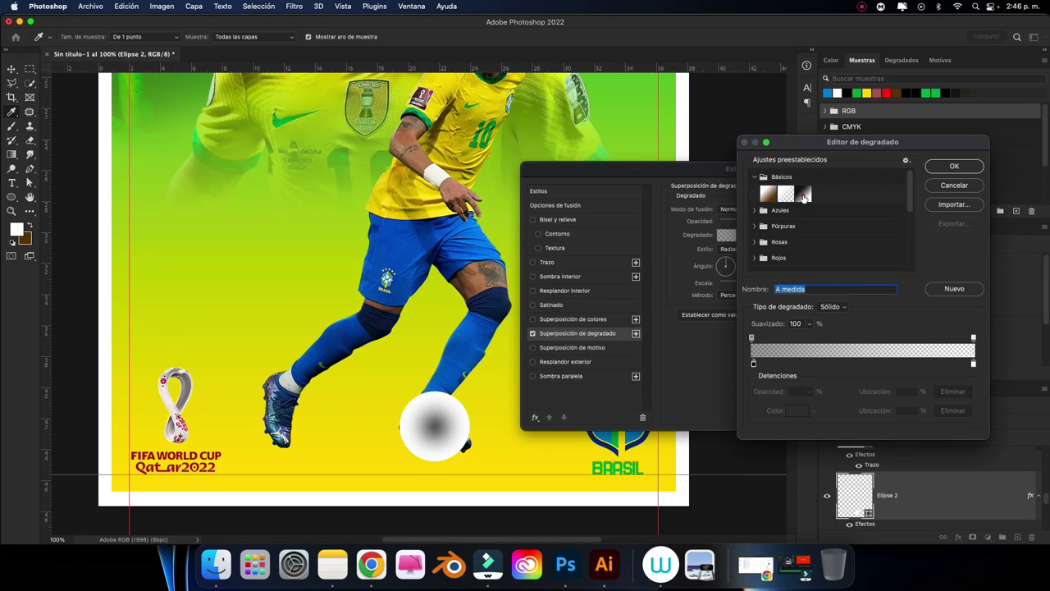
pyautogui.click(803, 194)
pyautogui.click(953, 167)
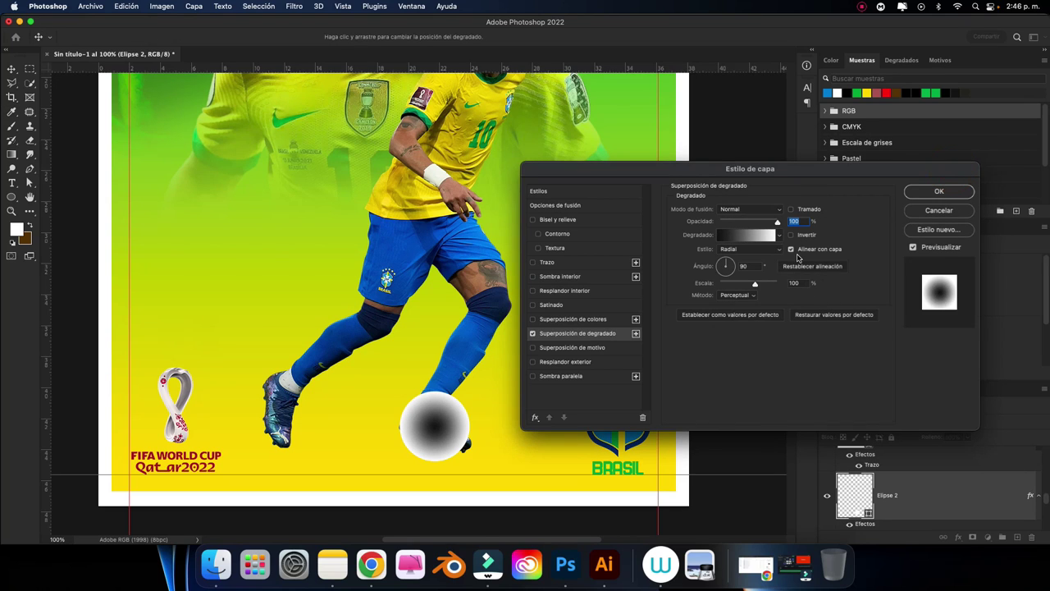
pyautogui.click(792, 236)
# Recolour the gradient stops to greens 19ae47 and 0dff58 and apply the overlay.
pyautogui.click(752, 237)
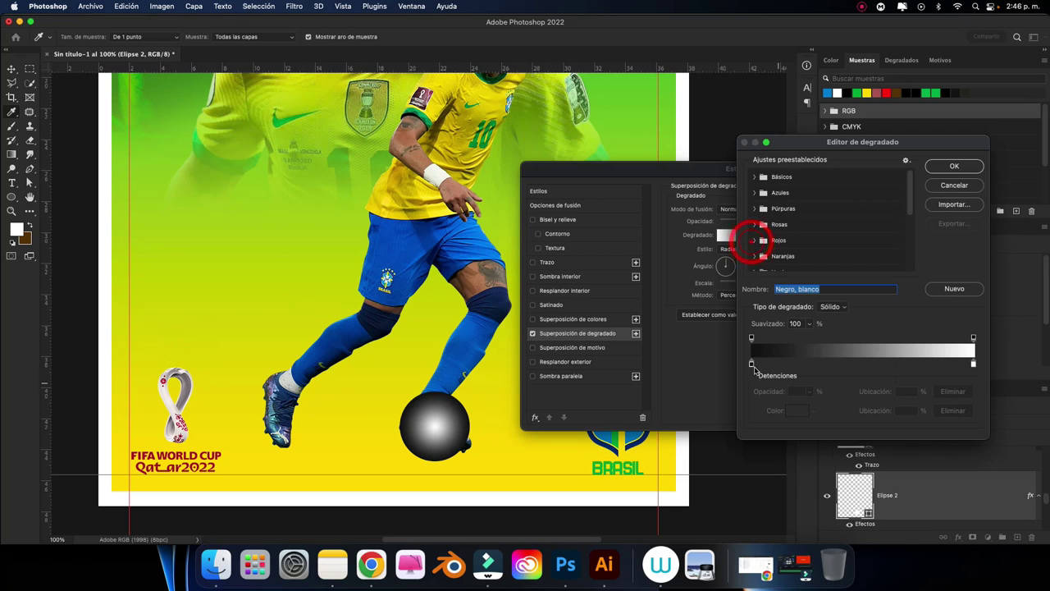
pyautogui.click(794, 408)
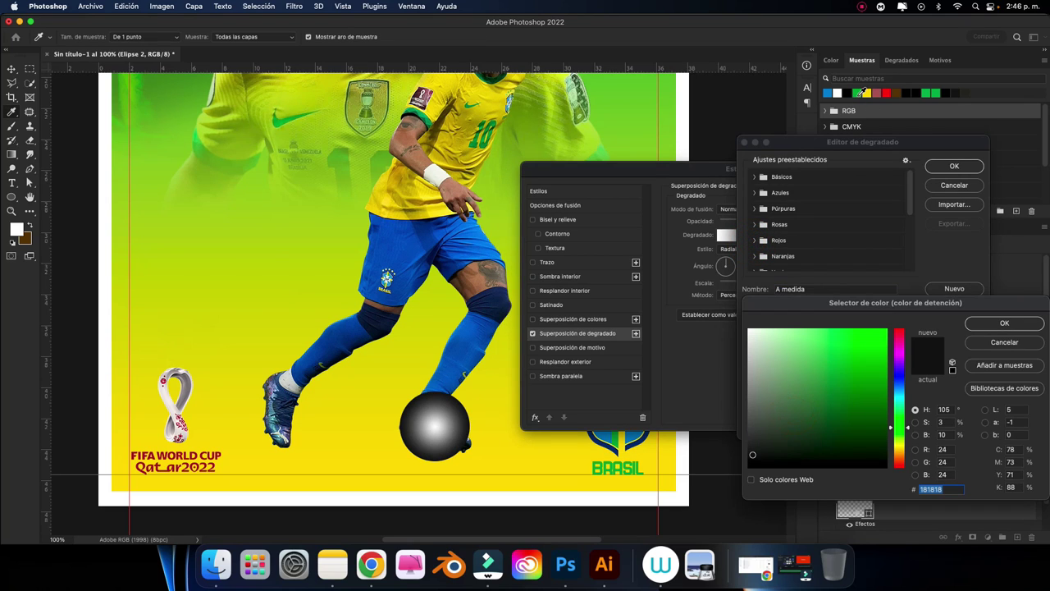
pyautogui.click(858, 93)
pyautogui.click(982, 326)
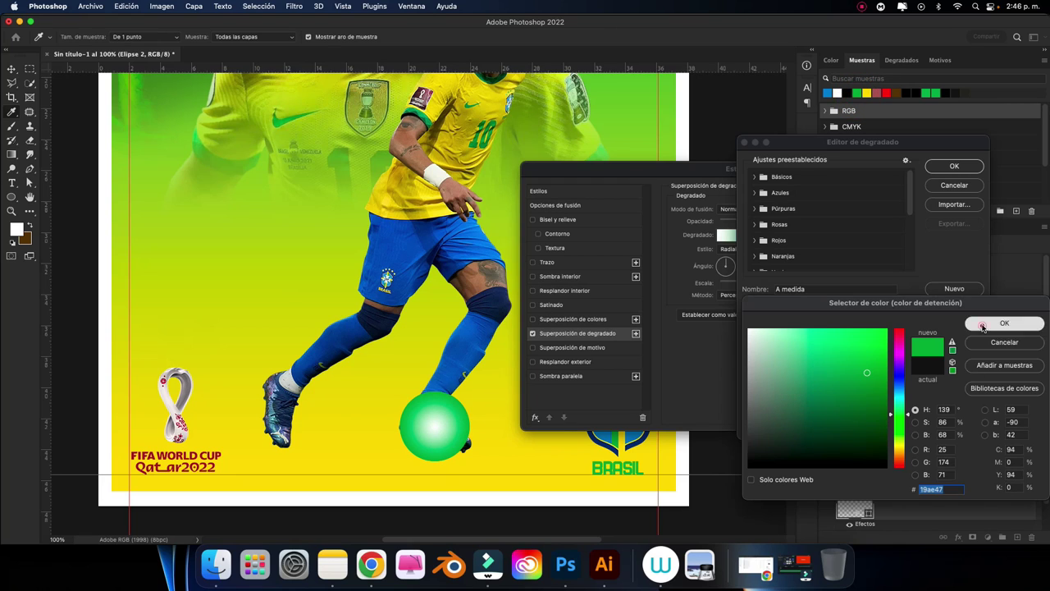
pyautogui.click(972, 363)
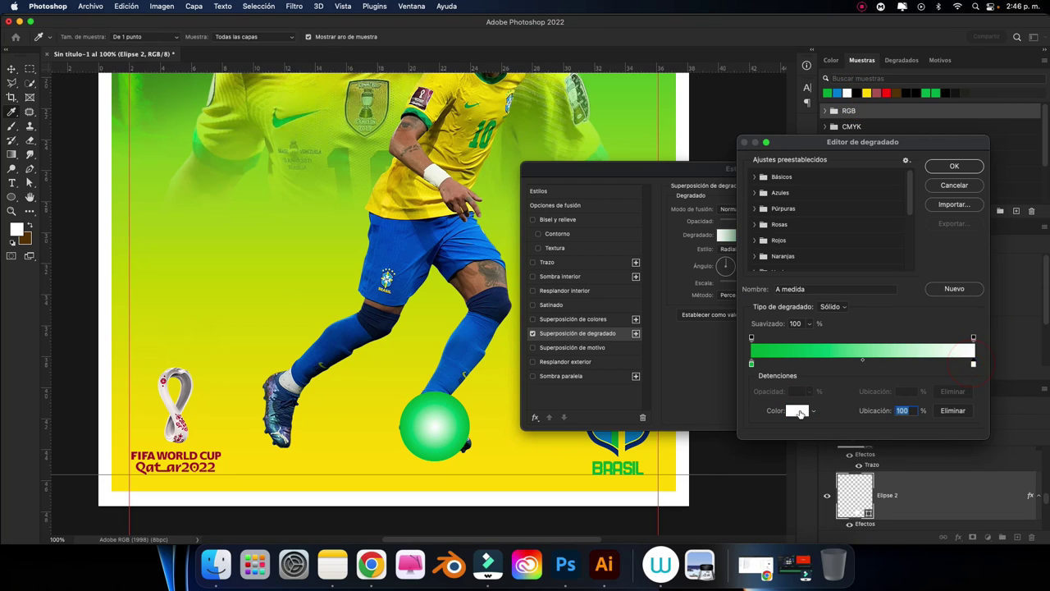
pyautogui.click(800, 412)
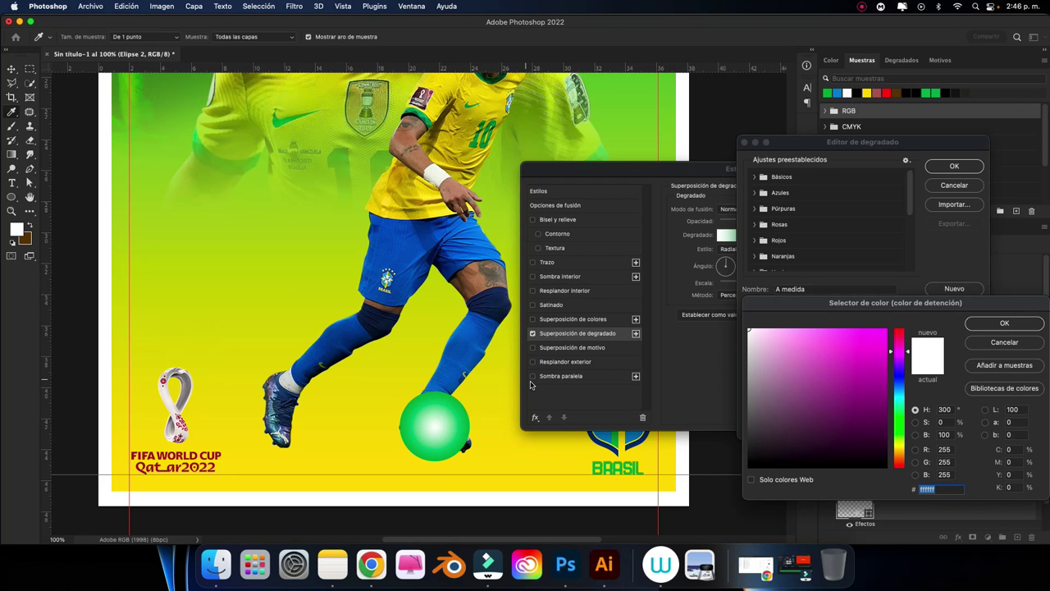
pyautogui.click(827, 93)
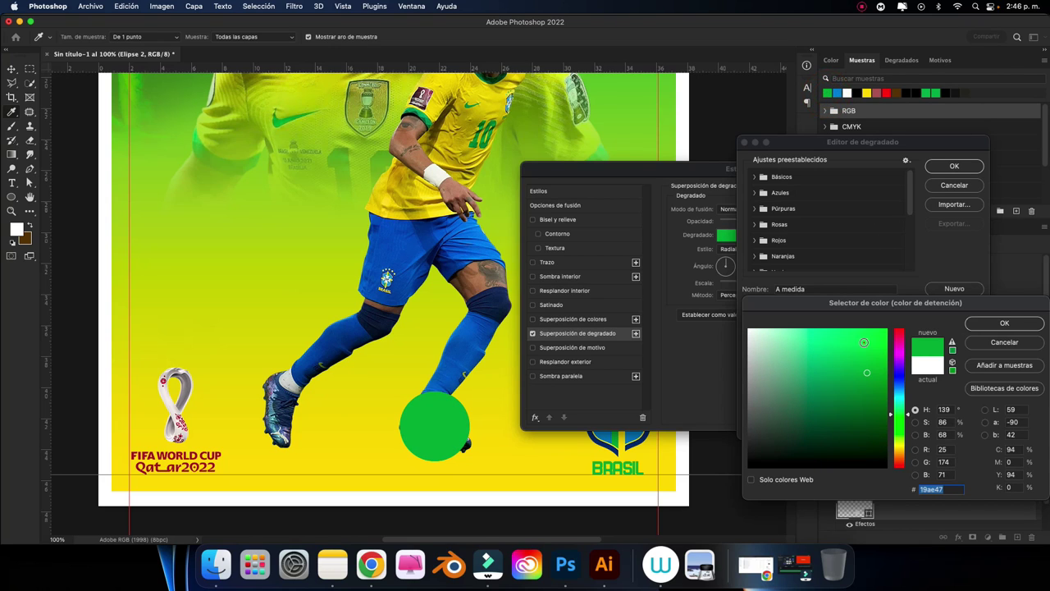
pyautogui.moveTo(864, 346); pyautogui.dragTo(874, 335)
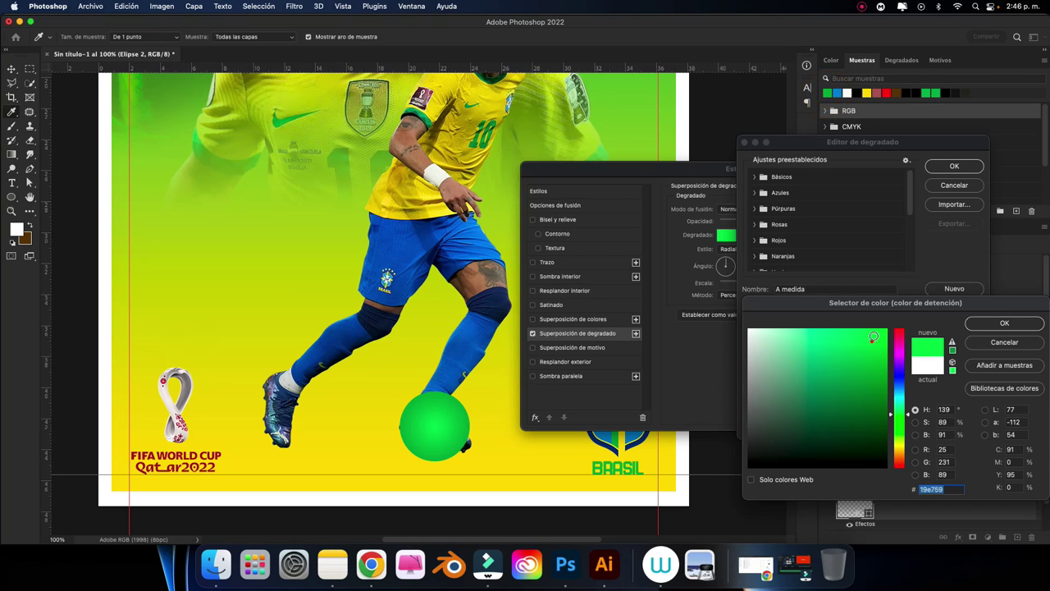
pyautogui.click(994, 322)
pyautogui.click(949, 165)
pyautogui.click(931, 192)
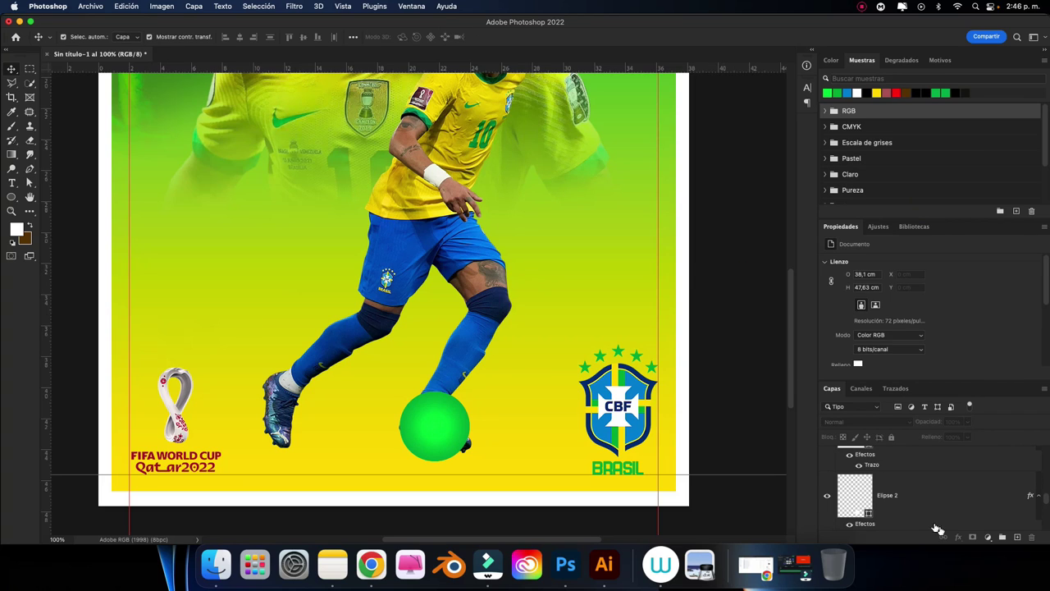
# Add a new empty layer named Sombra Jugador in the player layer stack.
pyautogui.click(468, 357)
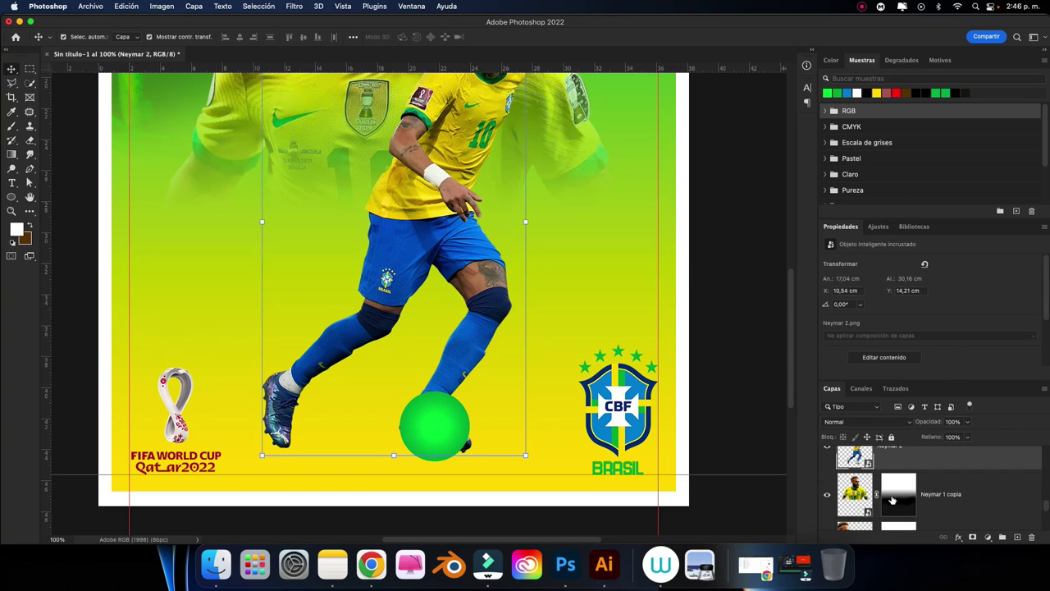
pyautogui.click(855, 492)
pyautogui.scroll(2, 926, 492)
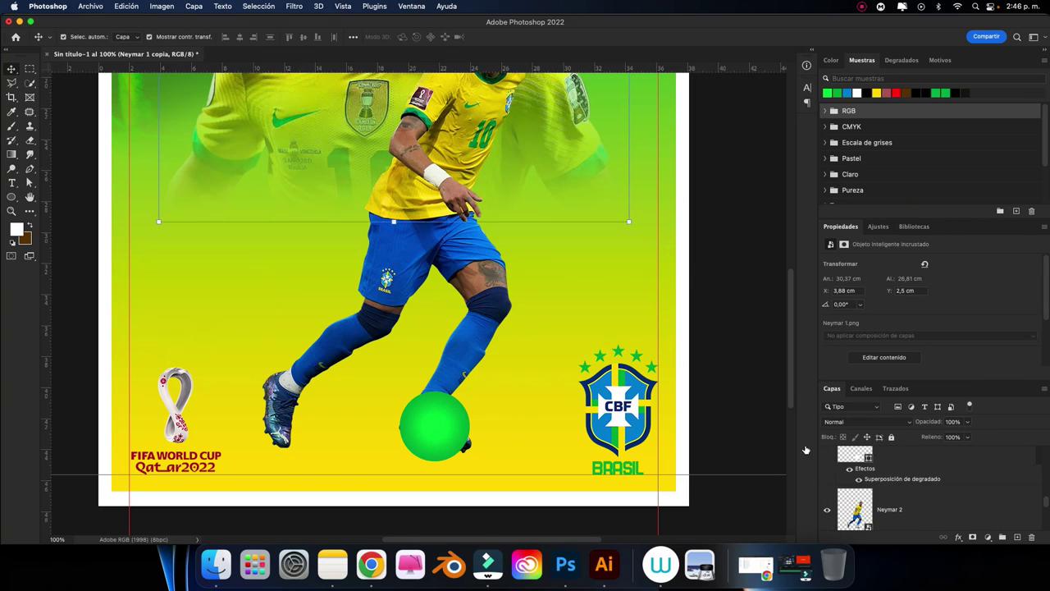
pyautogui.scroll(-2, 1002, 525)
pyautogui.click(1015, 537)
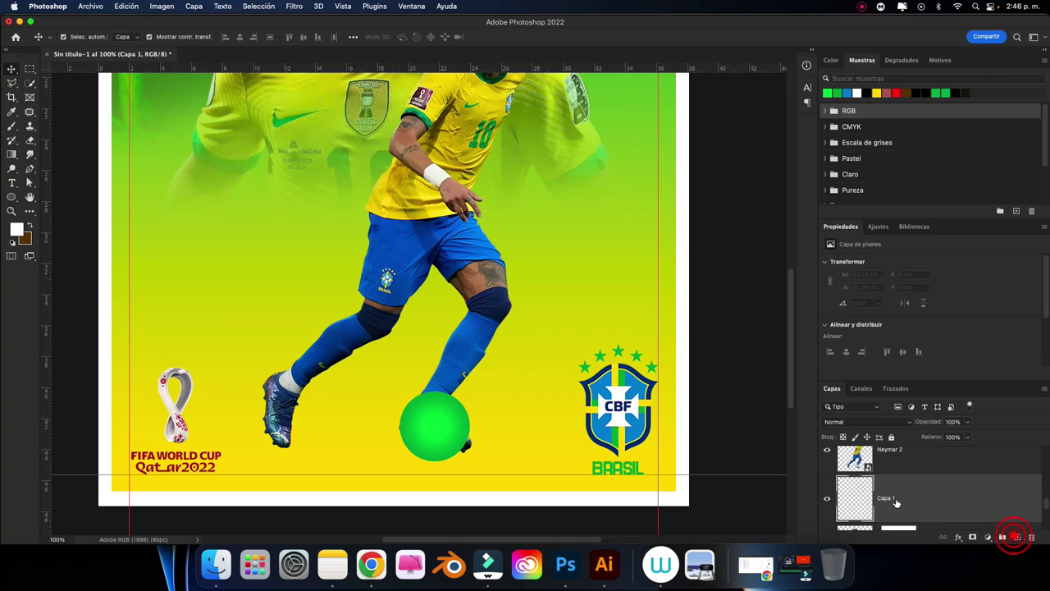
pyautogui.doubleClick(887, 497)
pyautogui.write('Sombra Jugador')
pyautogui.press('Return')
# Select the Brush and flatten its soft round tip into a thin ellipse.
pyautogui.scroll(-3, 598, 447)
pyautogui.press('b')
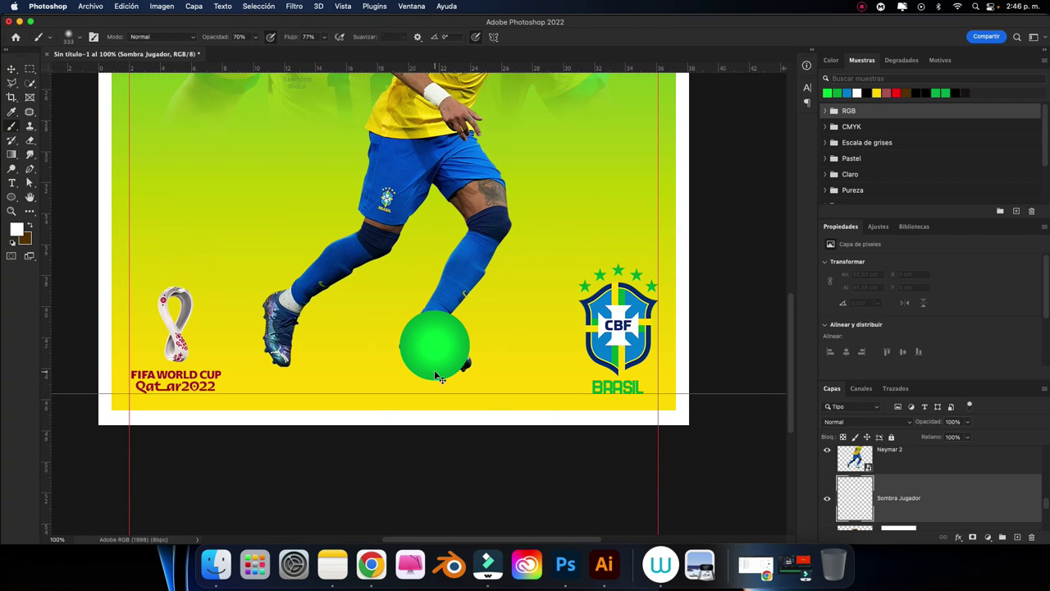
pyautogui.press('v')
pyautogui.press('b')
pyautogui.click(72, 37)
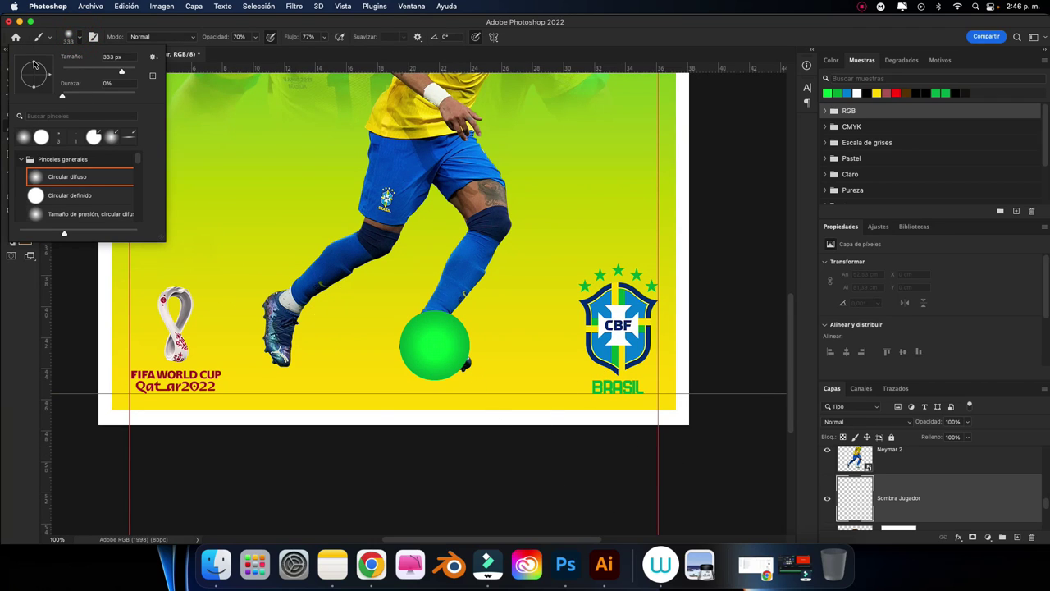
pyautogui.moveTo(34, 64); pyautogui.dragTo(36, 78)
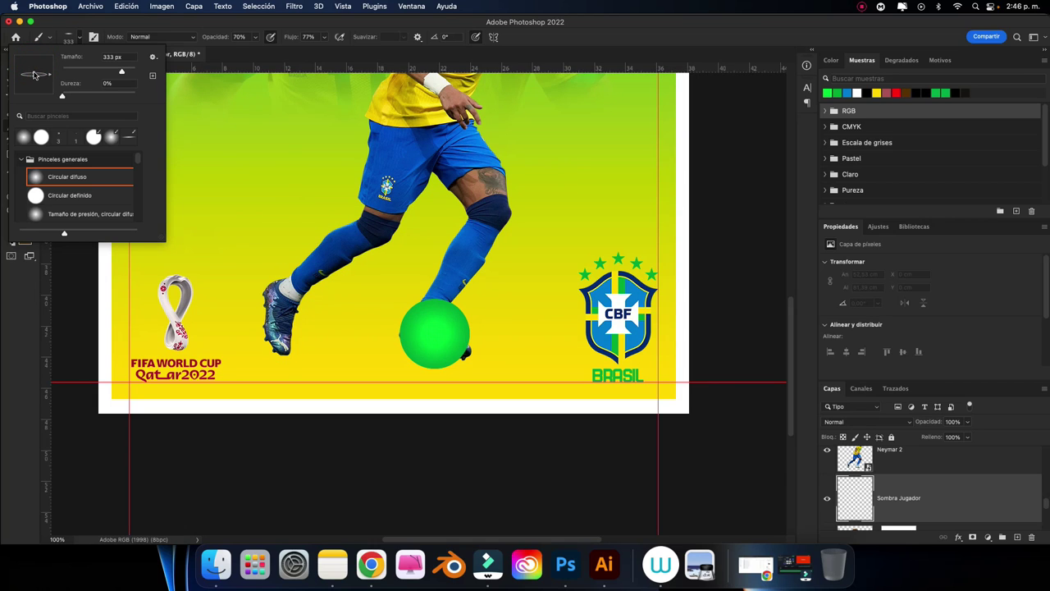
pyautogui.click(204, 24)
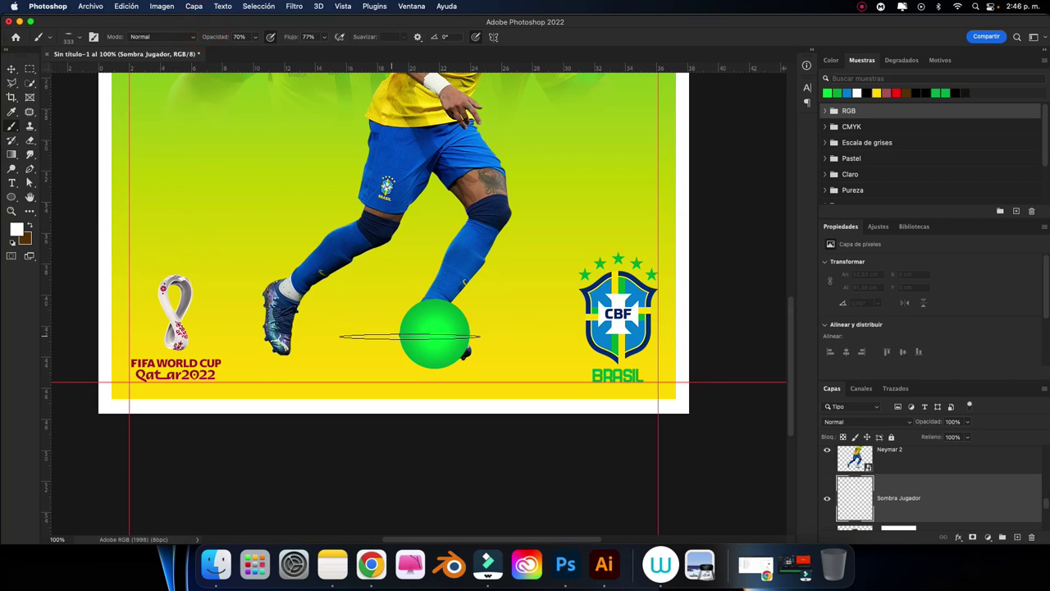
# Paint a black soft shadow under the ball, then flatten it and nudge it right.
pyautogui.press('super+plus')
pyautogui.press('super+plus')
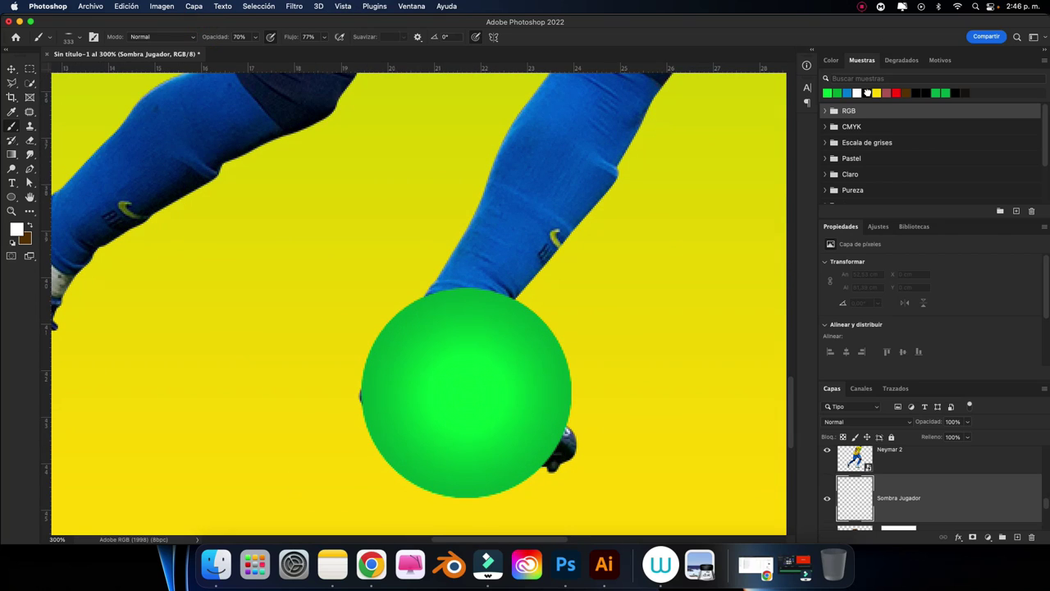
pyautogui.click(867, 92)
pyautogui.scroll(-3, 364, 286)
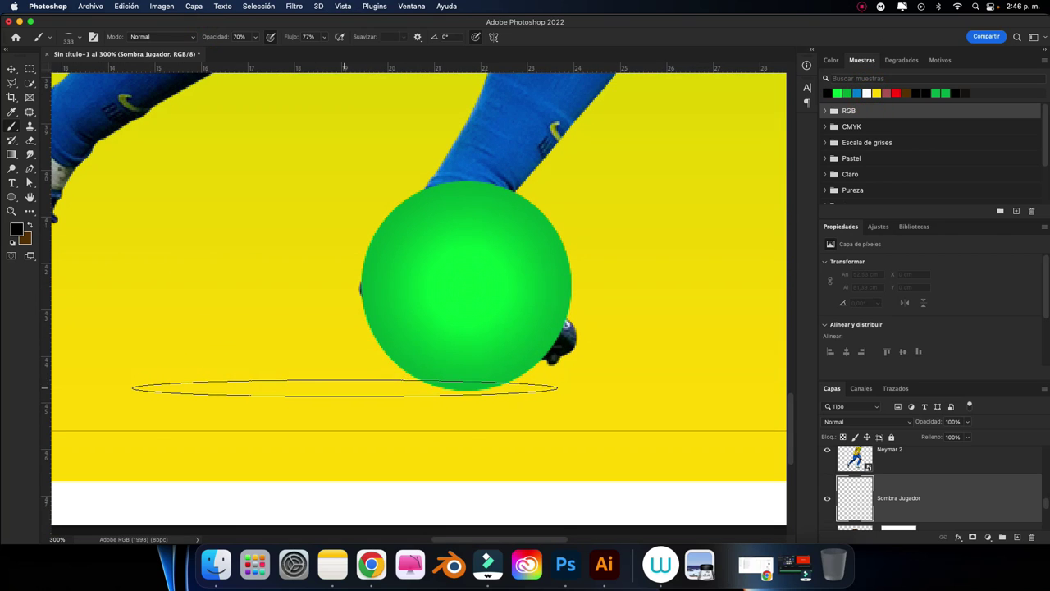
pyautogui.click(342, 386)
pyautogui.press('super+minus')
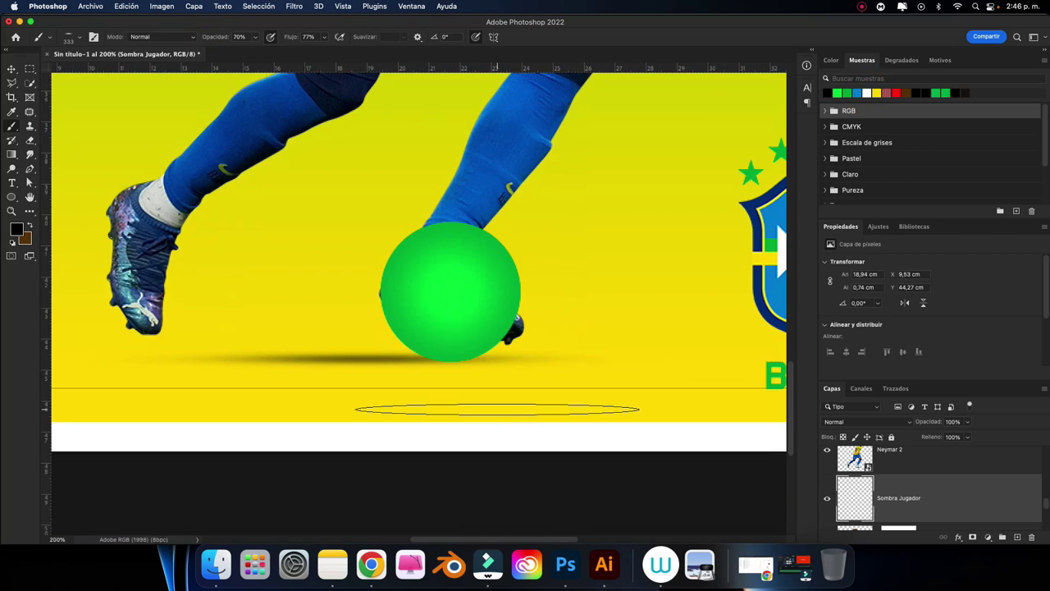
pyautogui.click(12, 69)
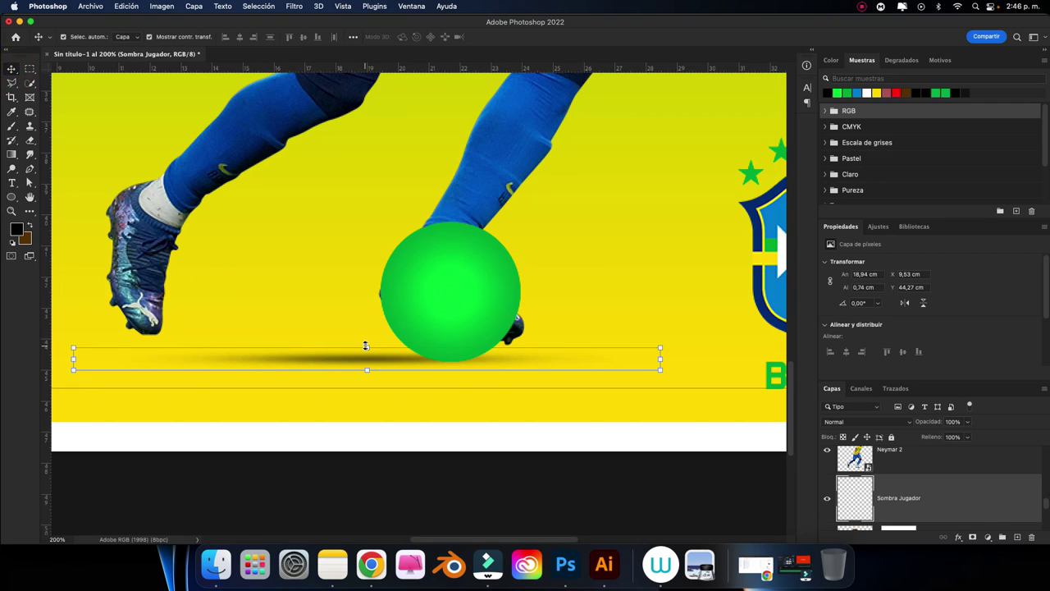
pyautogui.moveTo(366, 345); pyautogui.dragTo(366, 352)
pyautogui.click(614, 37)
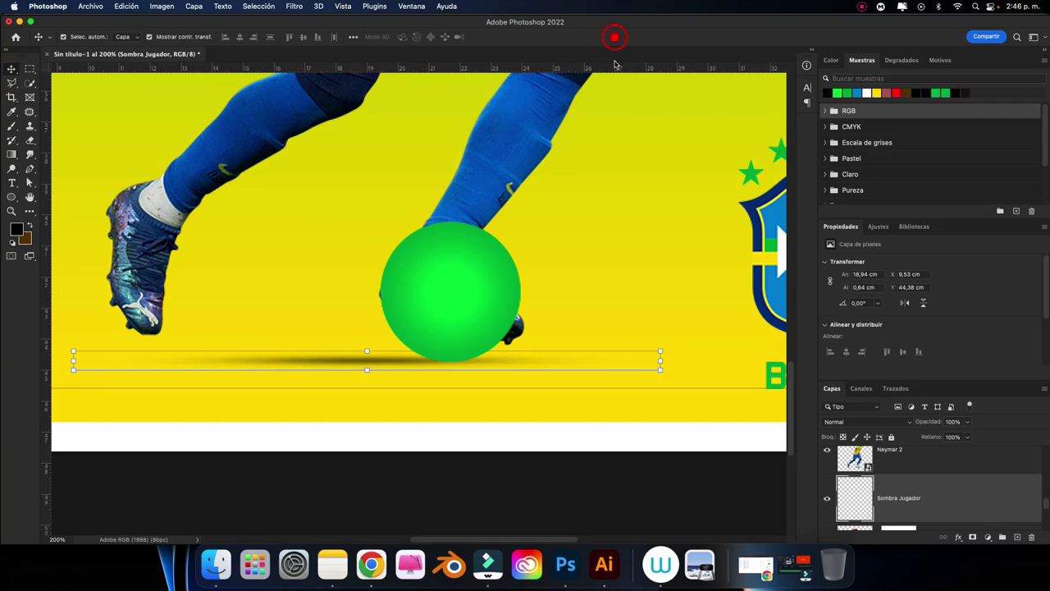
pyautogui.press('Right')
pyautogui.press('Right')
pyautogui.press('Right')
# Try extra shadow under the left shoe at 50% layer opacity, then undo it.
pyautogui.press('b')
pyautogui.hscroll(-3, 351, 328)
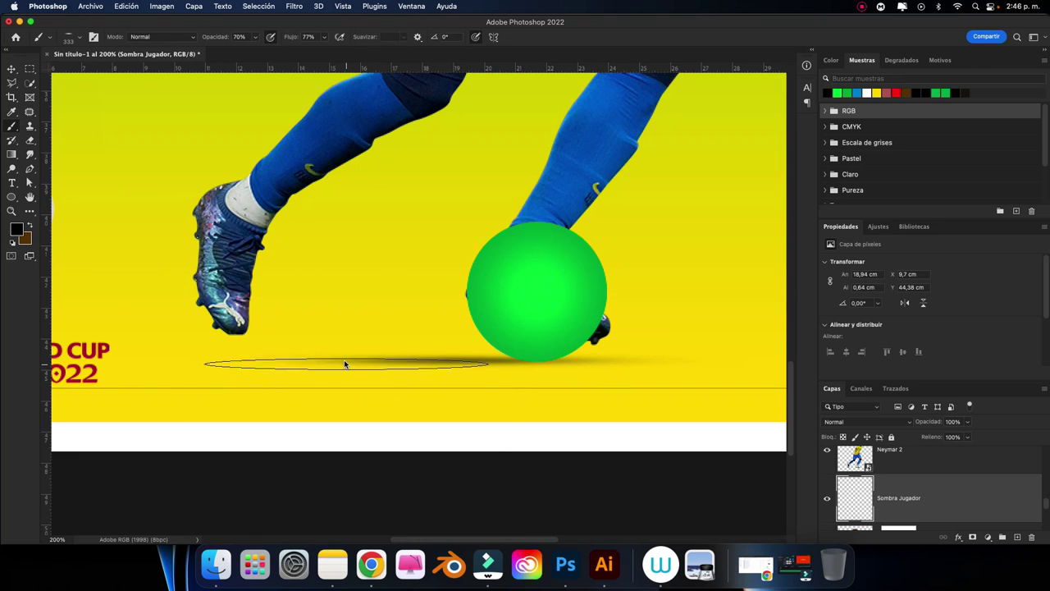
pyautogui.moveTo(344, 361); pyautogui.dragTo(257, 356)
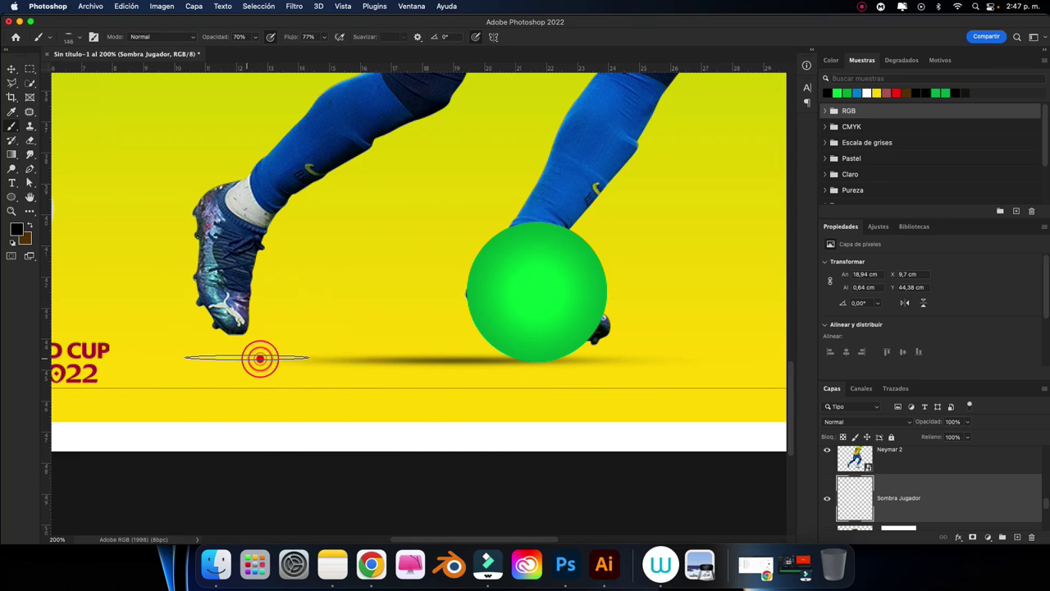
pyautogui.click(239, 358)
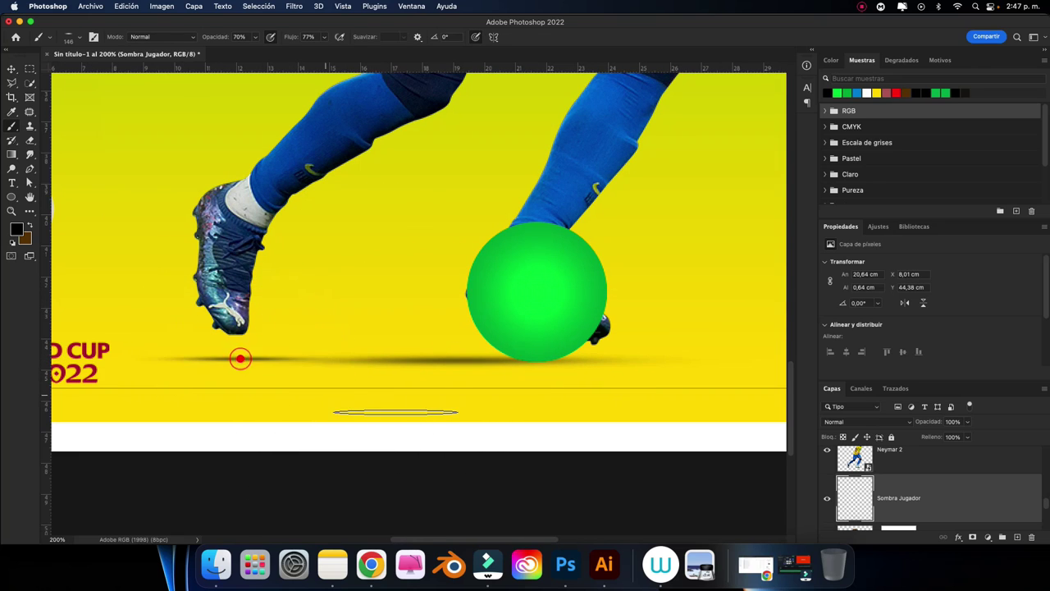
pyautogui.click(967, 421)
pyautogui.moveTo(967, 434); pyautogui.dragTo(945, 435)
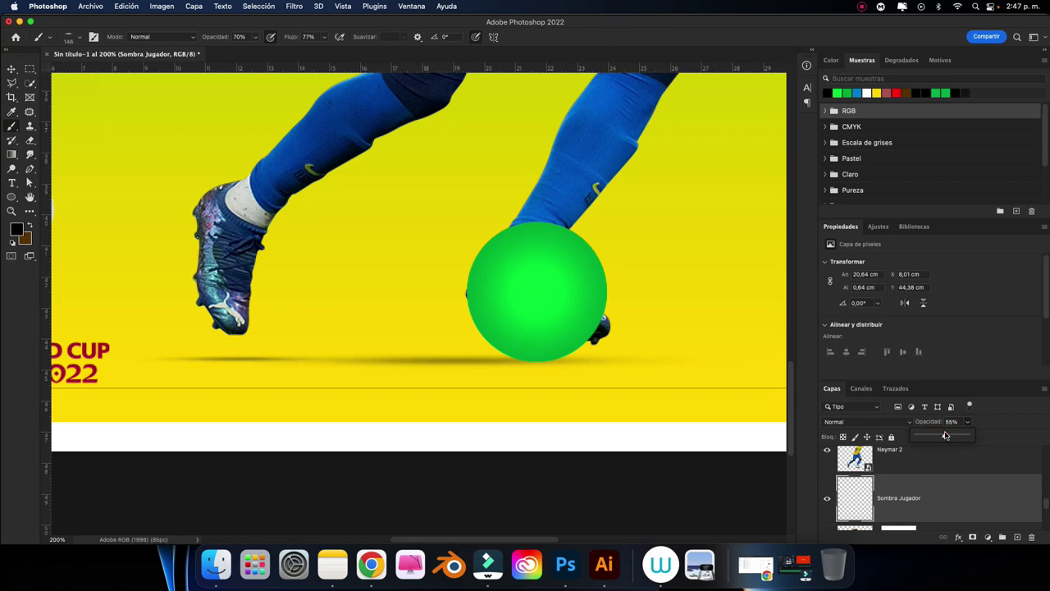
pyautogui.press('super+z')
pyautogui.press('super+z')
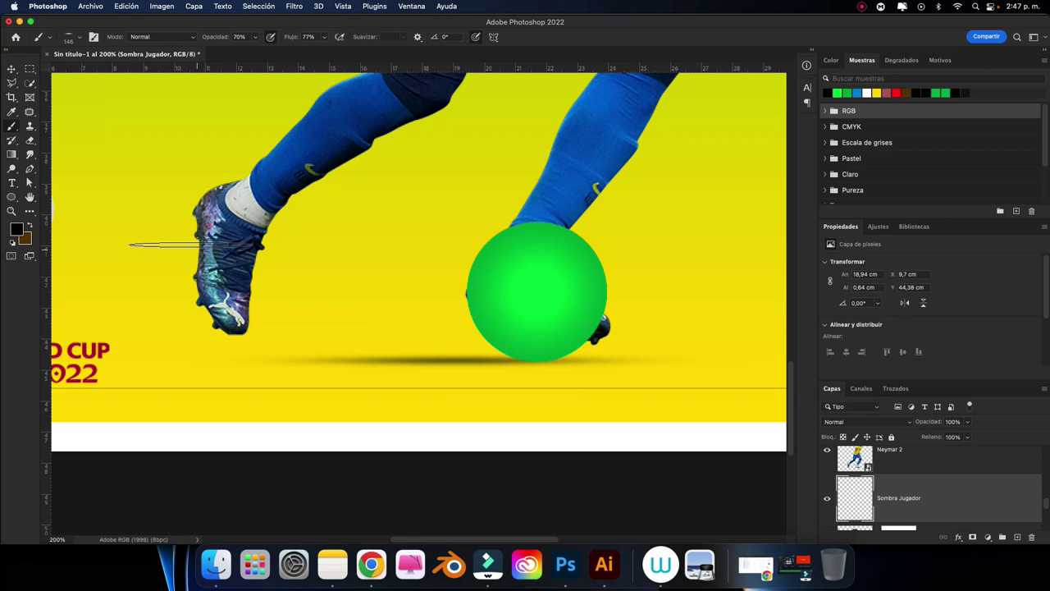
# Paint a faint rear-shoe shadow with brush opacity 35%, flow 48%, size 114.
pyautogui.click(255, 37)
pyautogui.moveTo(255, 50); pyautogui.dragTo(235, 50)
pyautogui.click(325, 37)
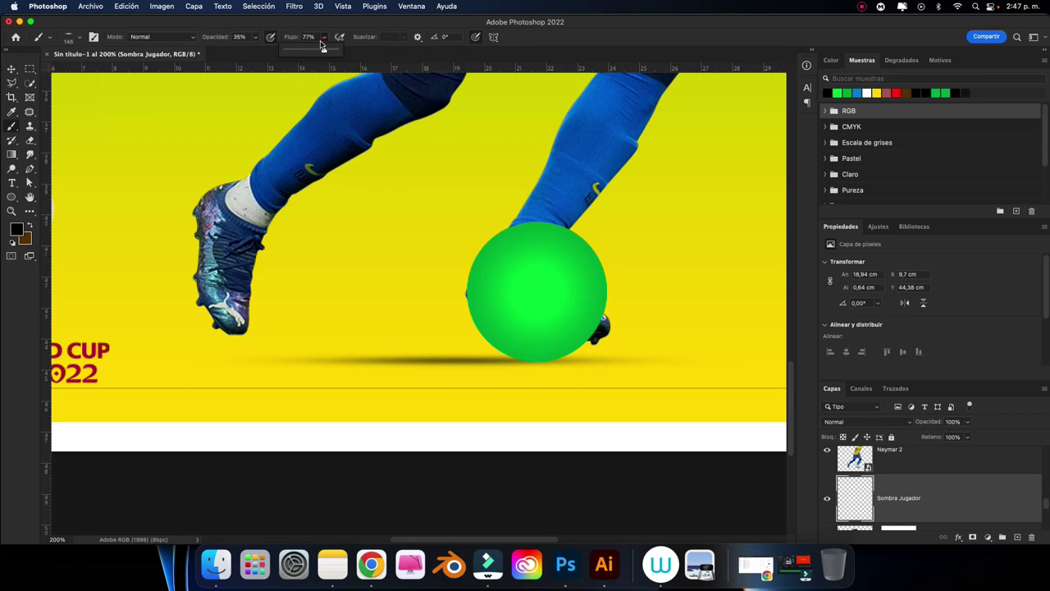
pyautogui.moveTo(324, 50); pyautogui.dragTo(310, 50)
pyautogui.moveTo(236, 358); pyautogui.dragTo(227, 358)
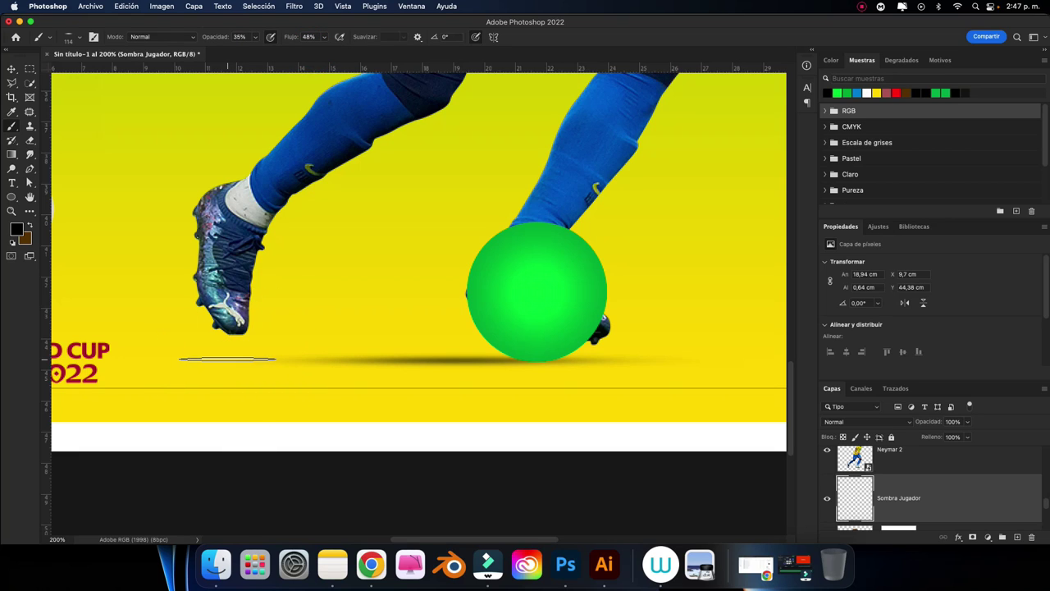
pyautogui.click(229, 360)
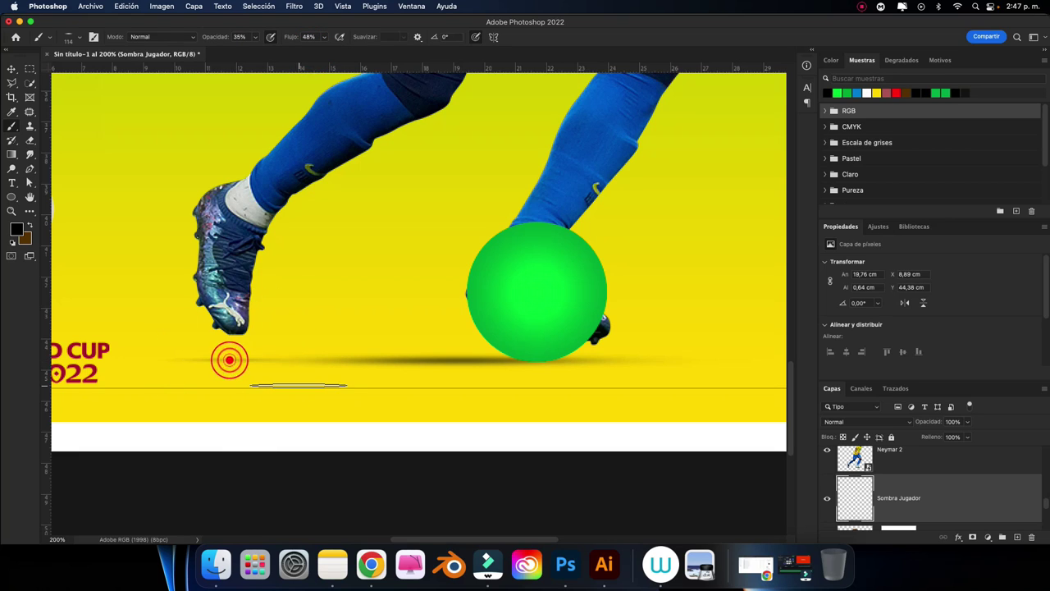
# Select the shadow to check its extent, zoom out to the whole card, and deselect.
pyautogui.click(12, 70)
pyautogui.click(405, 473)
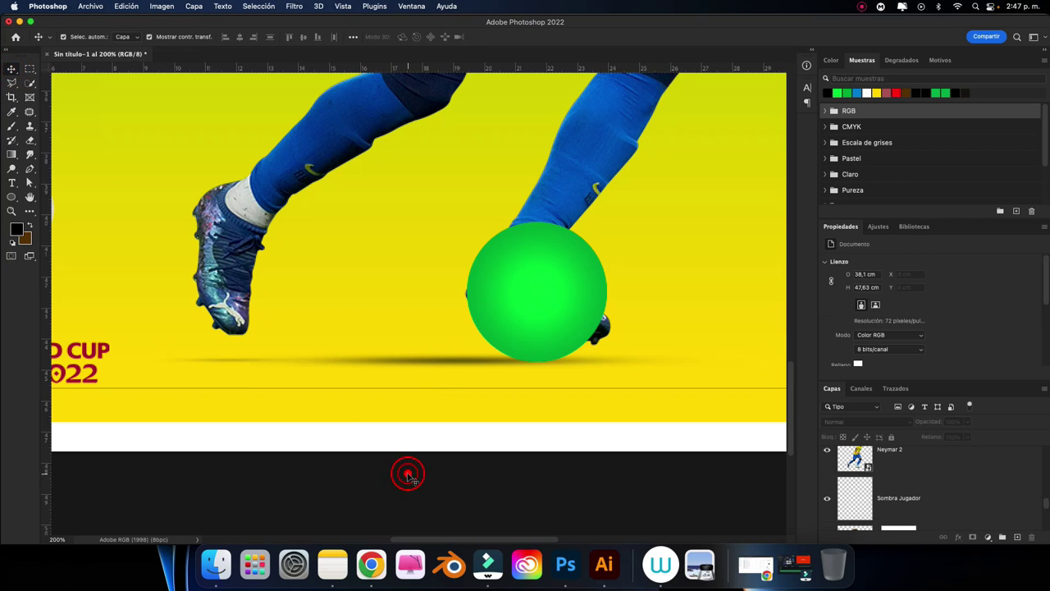
pyautogui.click(440, 359)
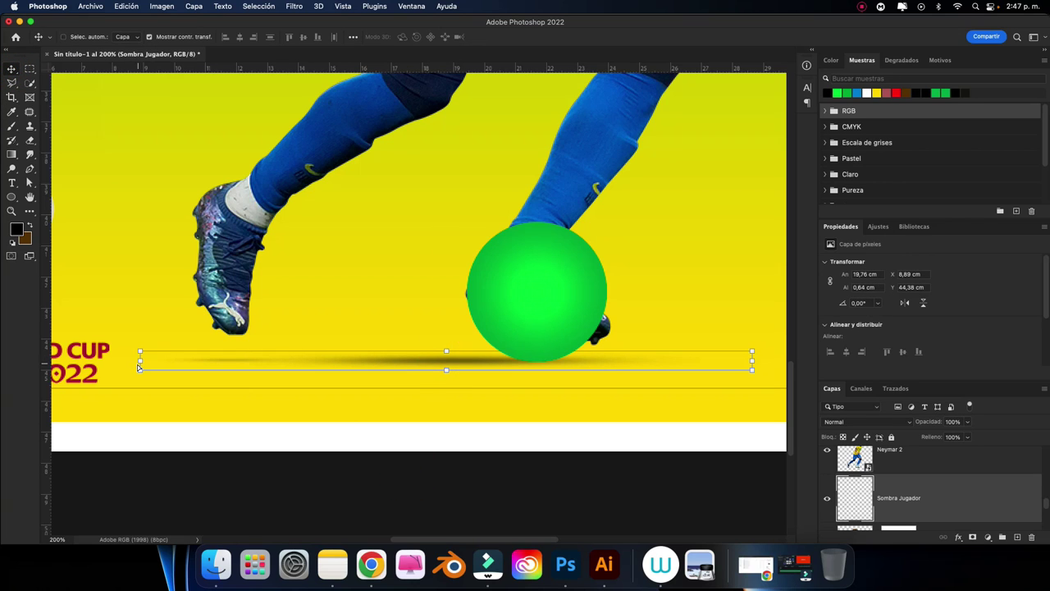
pyautogui.press('super+minus')
pyautogui.press('super+minus')
pyautogui.press('super+minus')
pyautogui.click(650, 297)
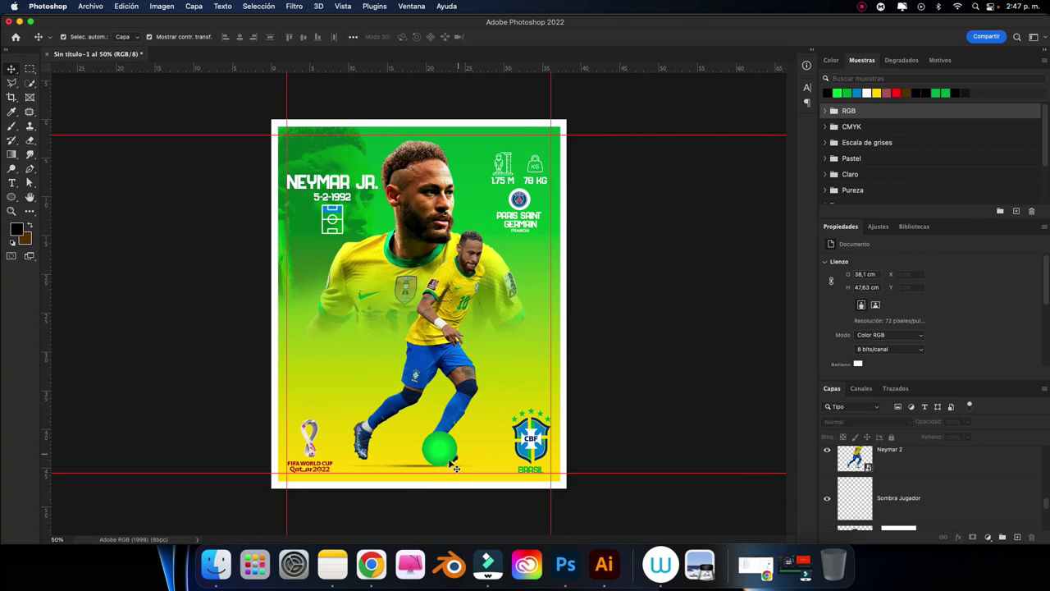
# Inspect the Sombra Jugador fill setting, then select the large background portrait layer.
pyautogui.click(428, 466)
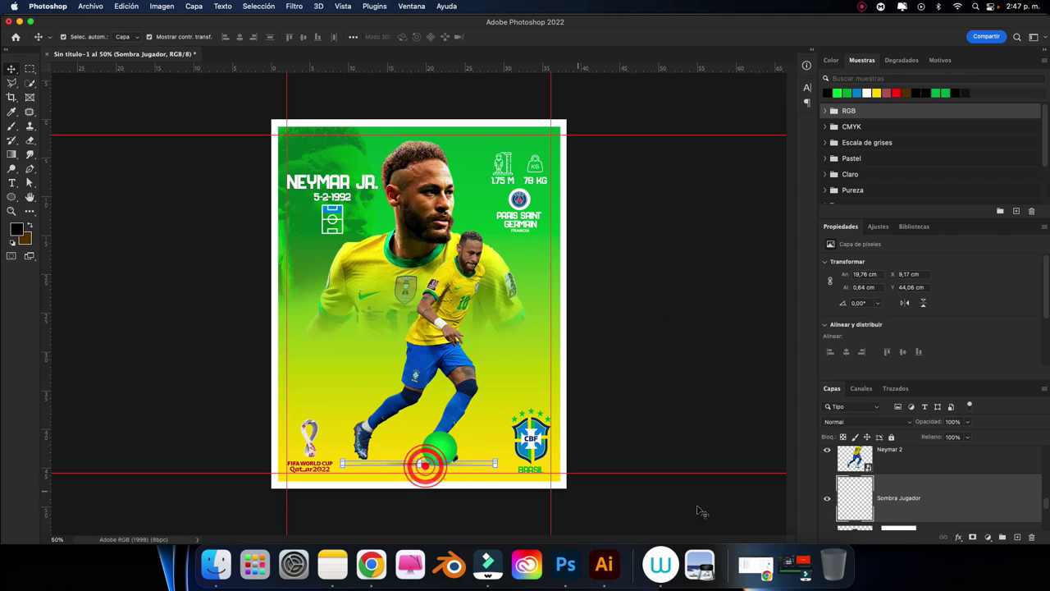
pyautogui.click(967, 438)
pyautogui.click(681, 392)
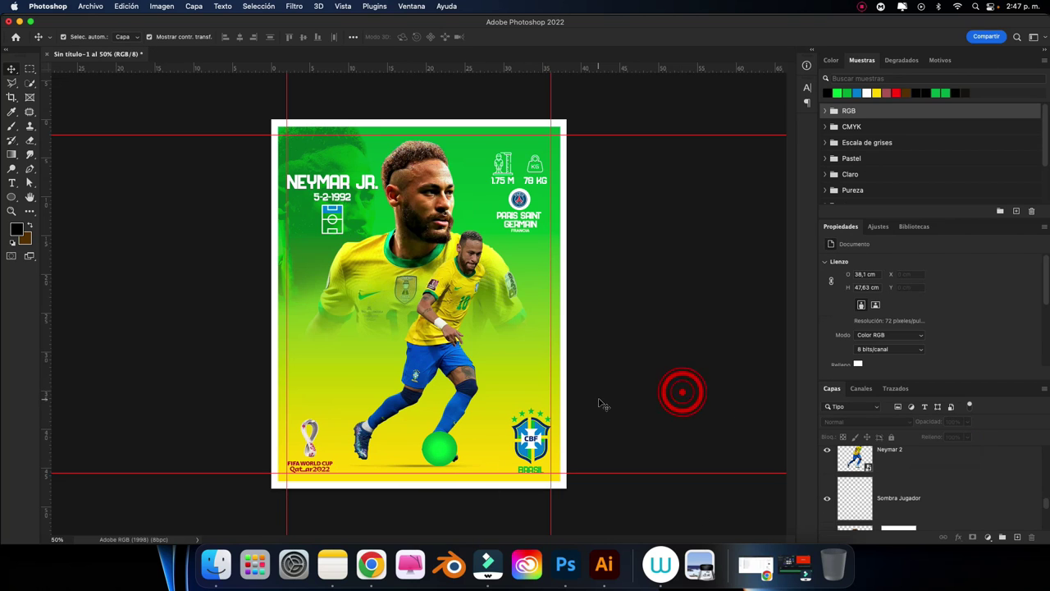
pyautogui.press('super+plus')
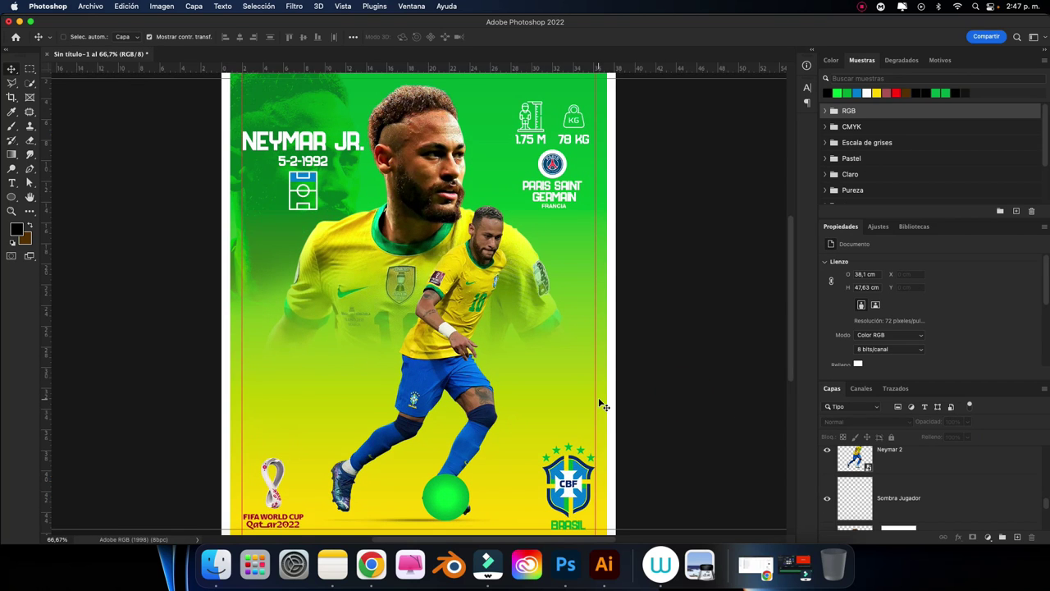
pyautogui.press('super+minus')
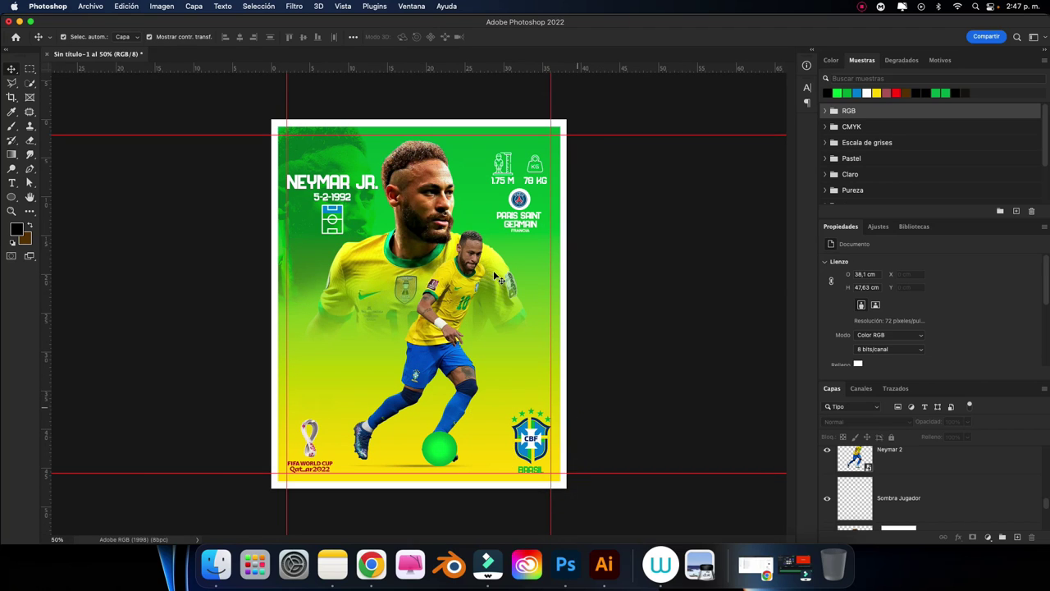
pyautogui.click(420, 201)
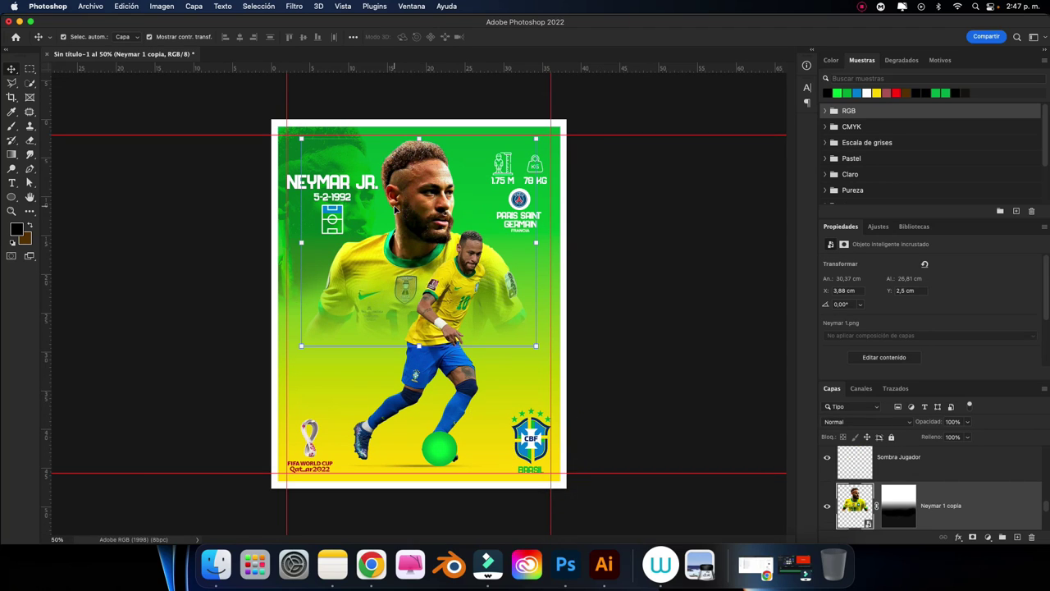
pyautogui.rightClick(952, 506)
pyautogui.click(983, 509)
# Duplicate the Neymar 1 copia portrait, rasterize the copy, and rename it Camera Raw.
pyautogui.hotkey('ctrl', 'j')
pyautogui.scroll(-2, 870, 492)
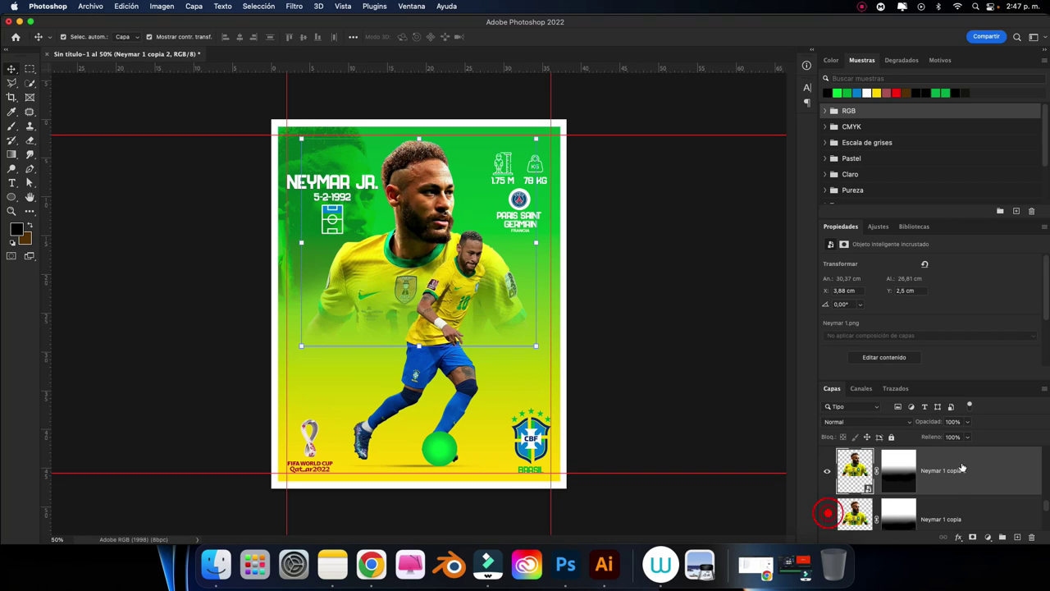
pyautogui.rightClick(830, 513)
pyautogui.scroll(-5, 935, 480)
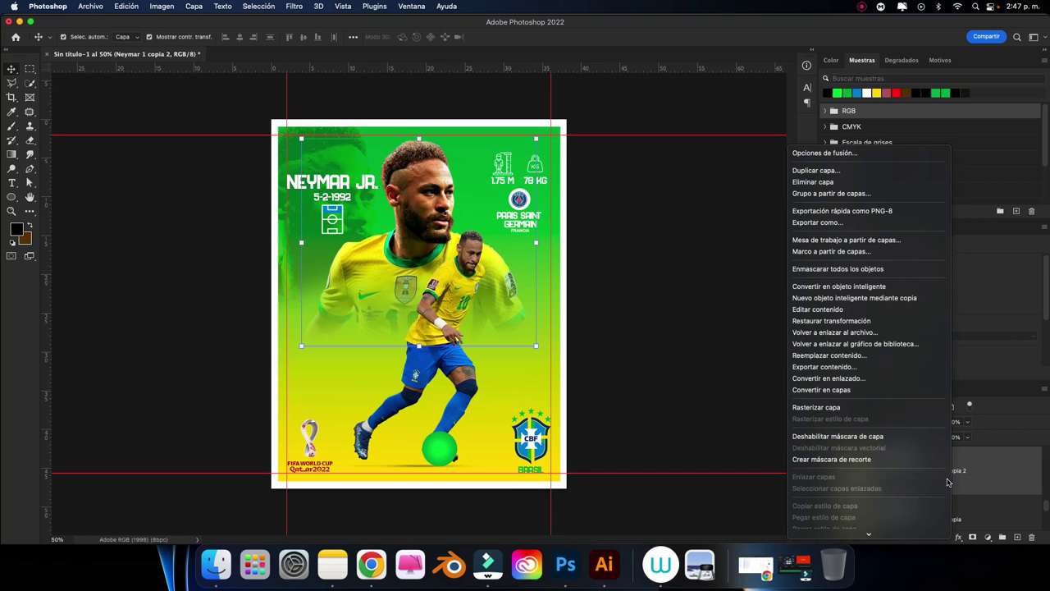
pyautogui.click(849, 411)
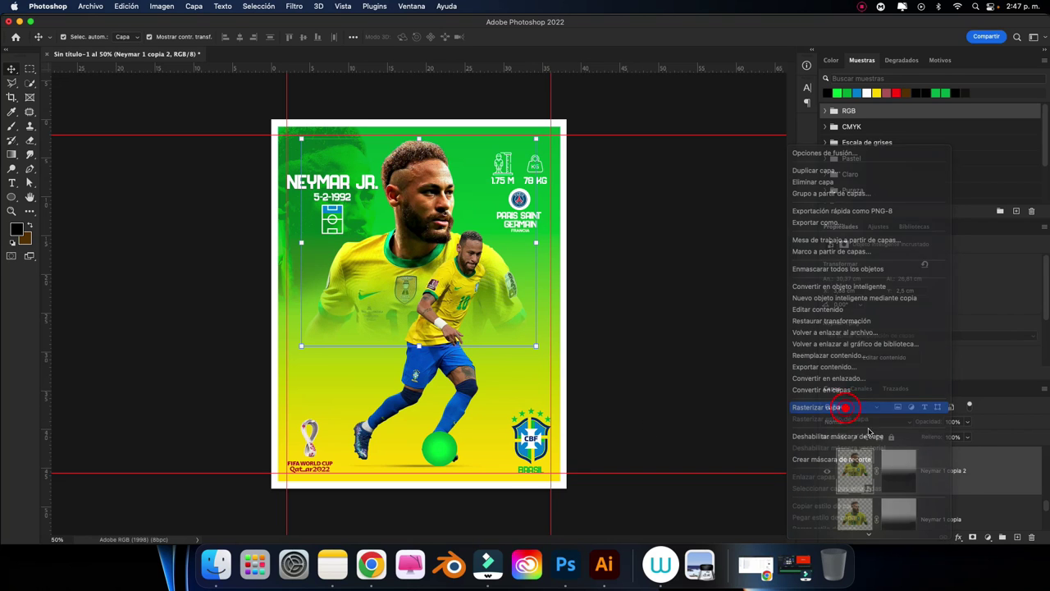
pyautogui.doubleClick(944, 471)
pyautogui.press('BackSpace')
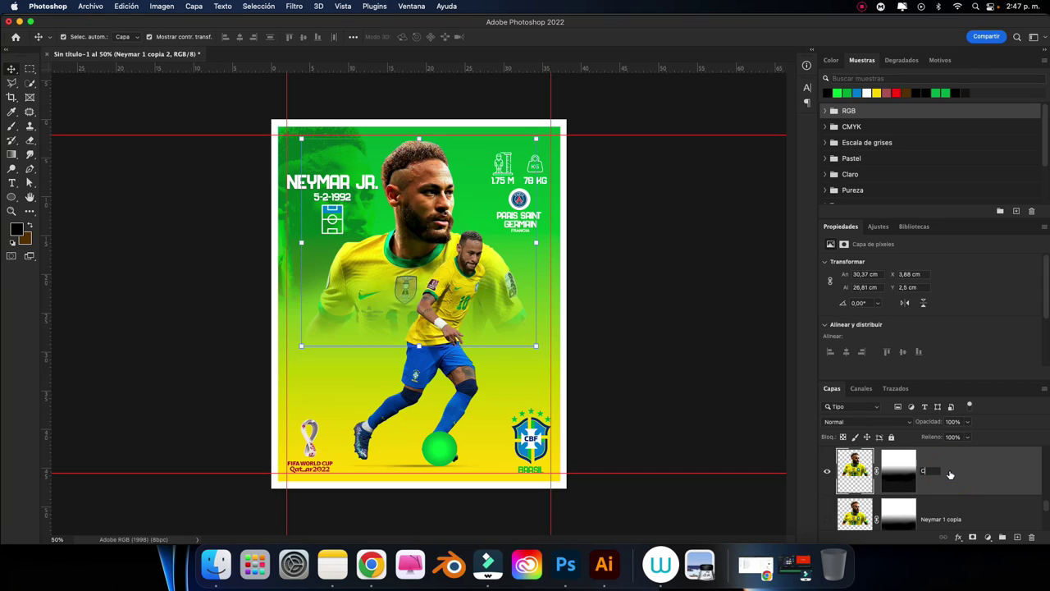
pyautogui.write('ra Raw')
pyautogui.press('Return')
pyautogui.click(293, 7)
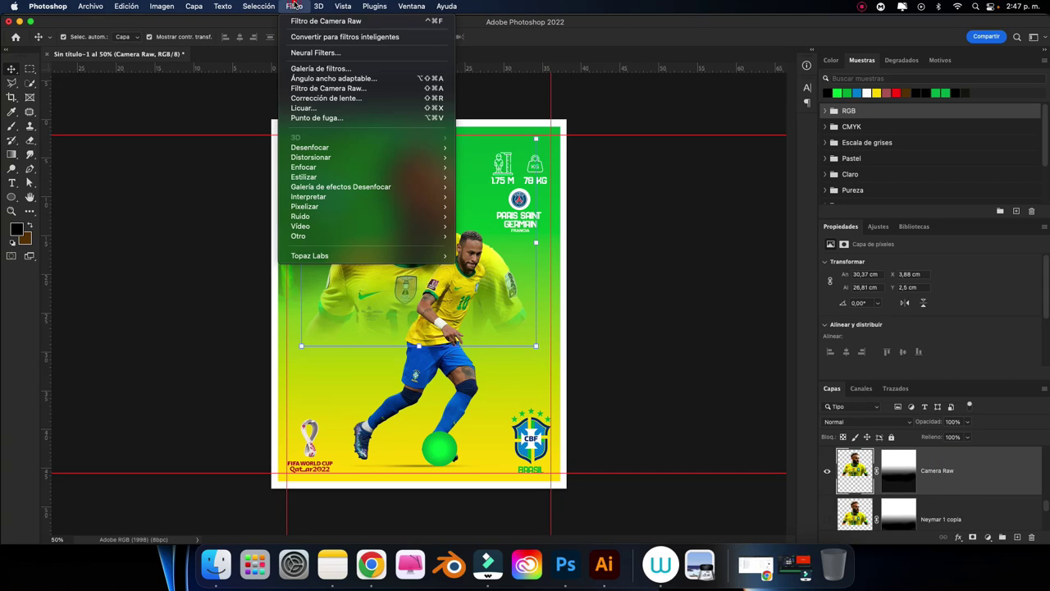
# In Camera Raw, set contrast +16, clarity +24 and exposure +0.50 on the portrait.
pyautogui.click(331, 89)
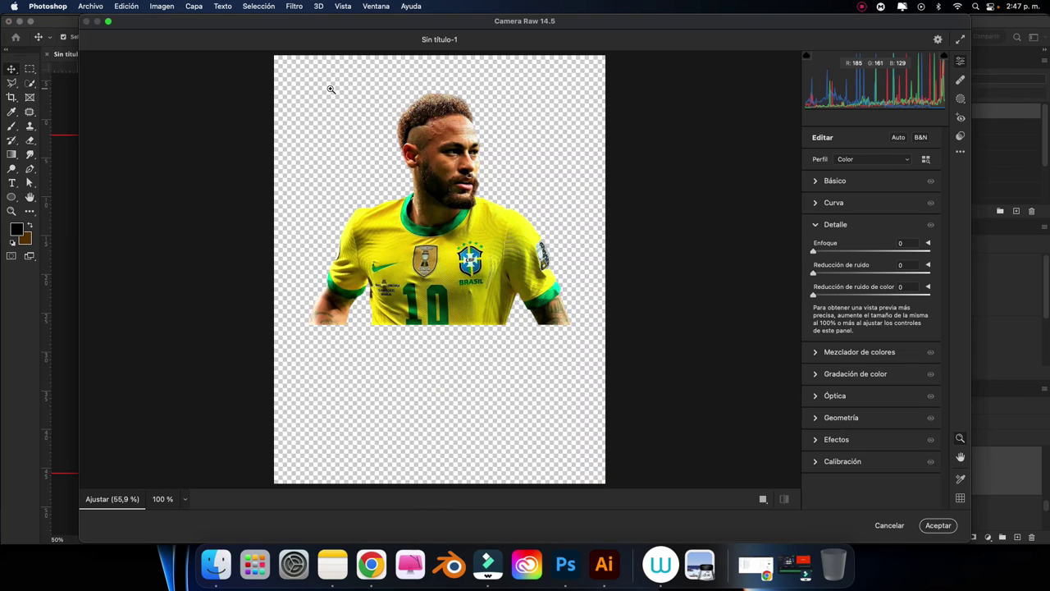
pyautogui.click(822, 180)
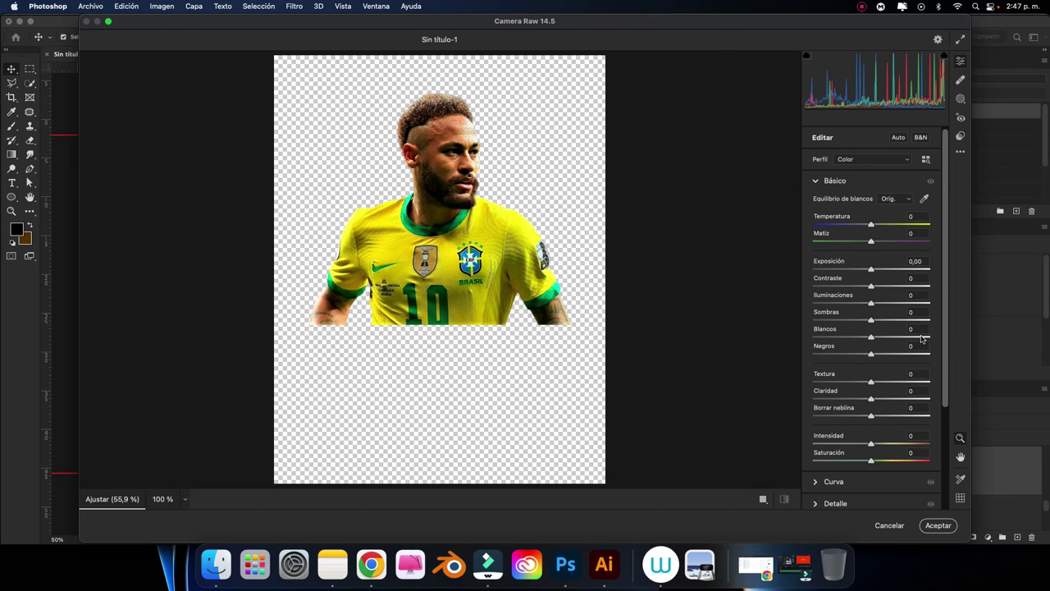
pyautogui.moveTo(871, 285); pyautogui.dragTo(880, 285)
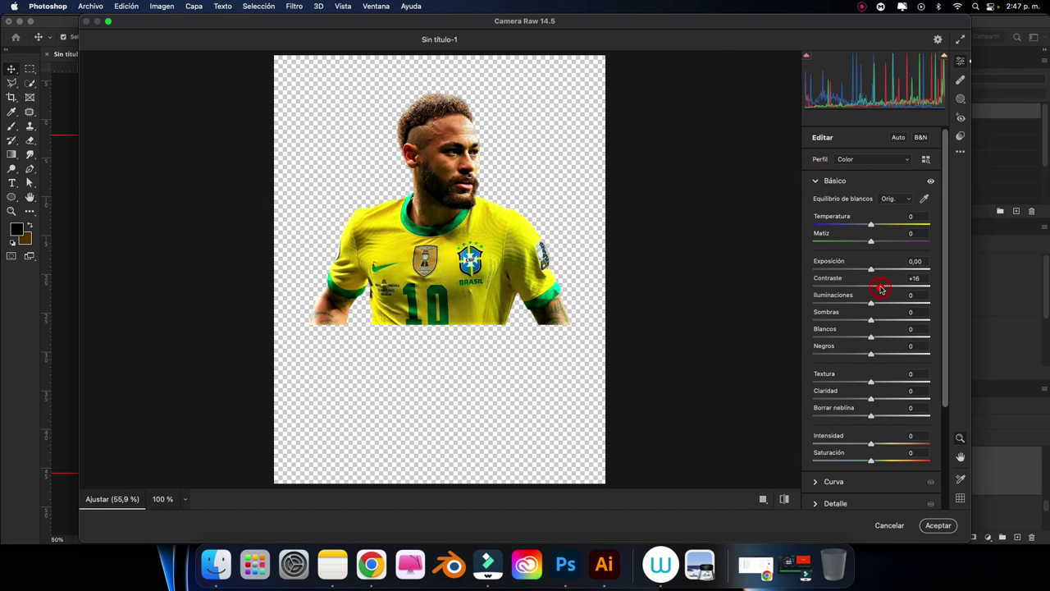
pyautogui.click(889, 399)
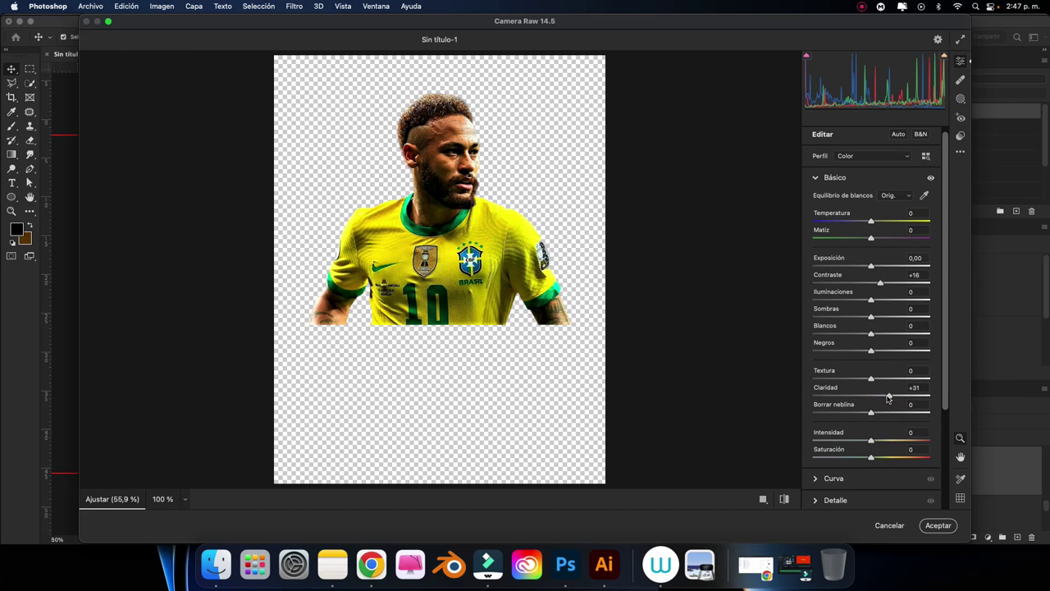
pyautogui.moveTo(890, 398); pyautogui.dragTo(885, 399)
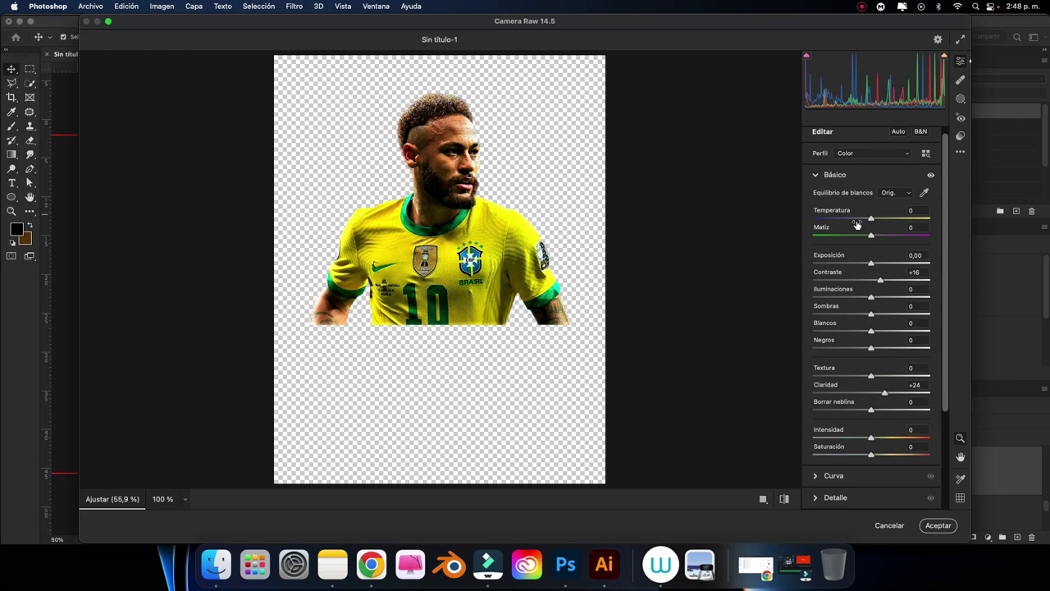
pyautogui.moveTo(870, 260); pyautogui.dragTo(876, 261)
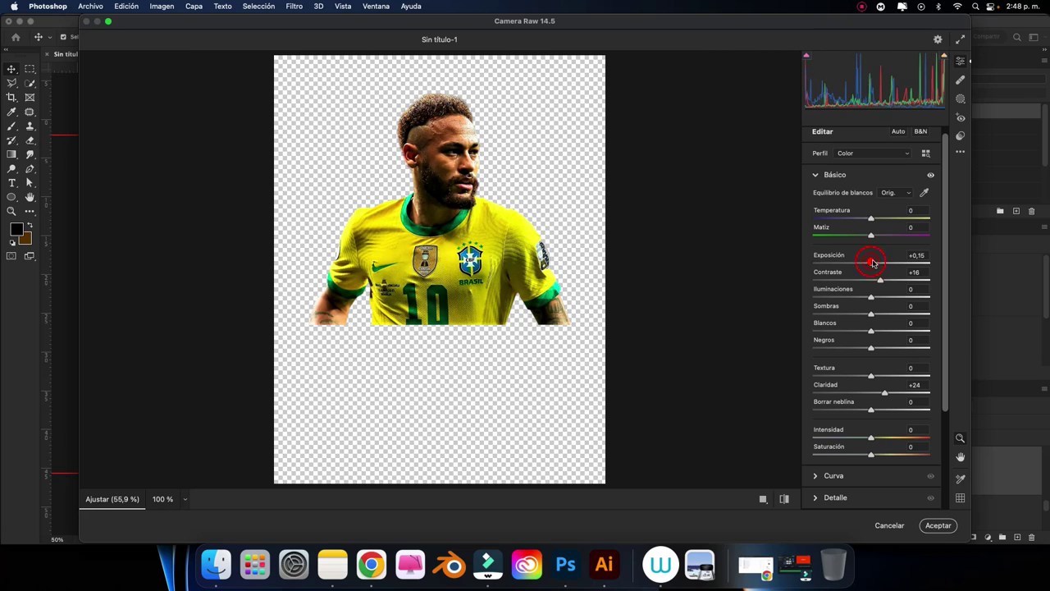
# Set sharpening 33 and noise reduction 37 in Detail, then apply the filter.
pyautogui.scroll(-5, 862, 435)
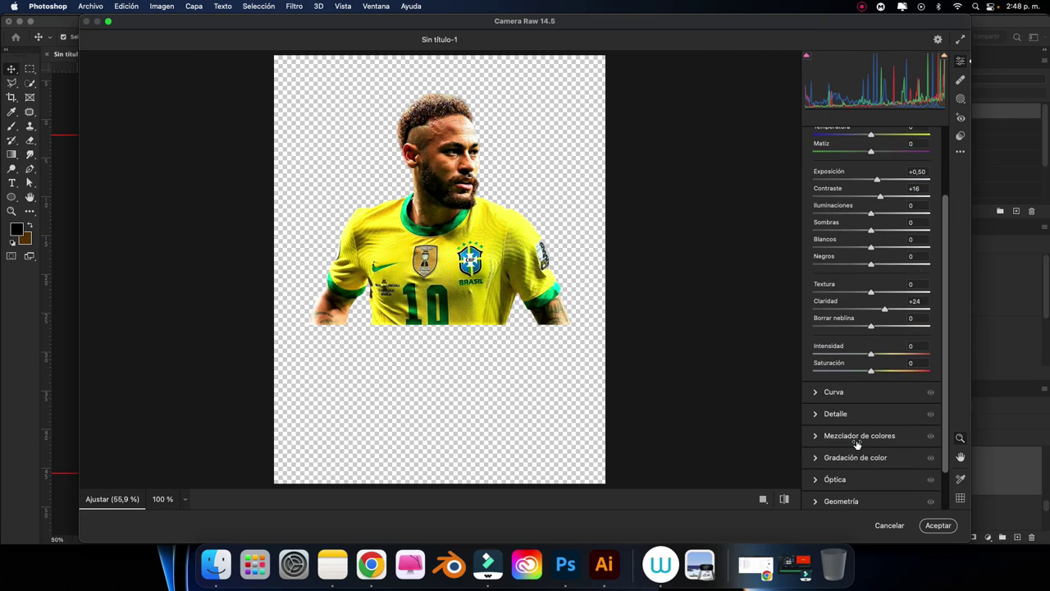
pyautogui.scroll(-1, 824, 402)
pyautogui.click(821, 391)
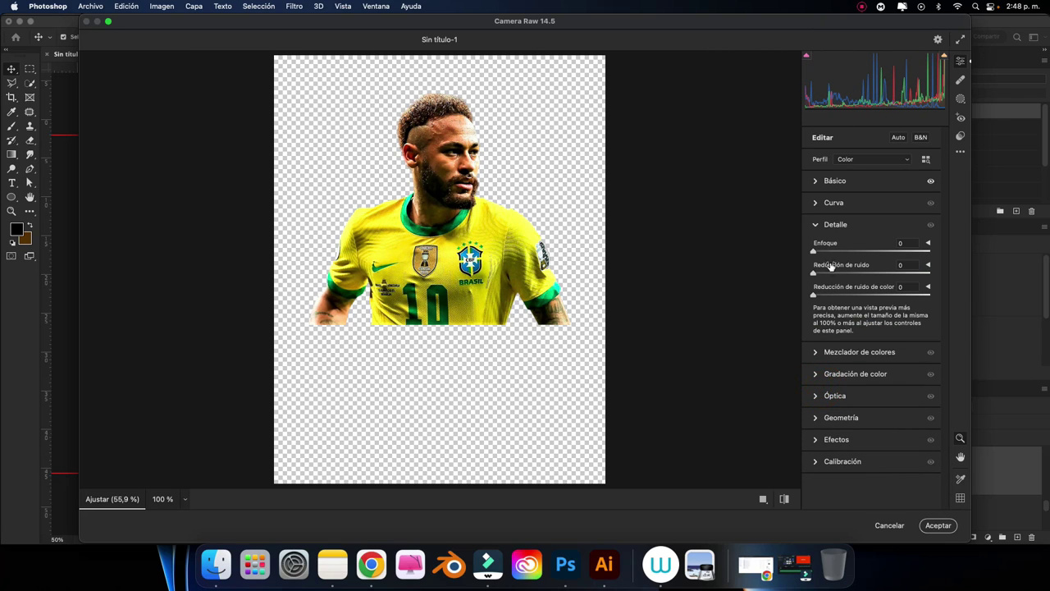
pyautogui.moveTo(837, 271)
pyautogui.mouseDown()
pyautogui.moveTo(855, 272)
pyautogui.moveTo(837, 250)
pyautogui.mouseUp()
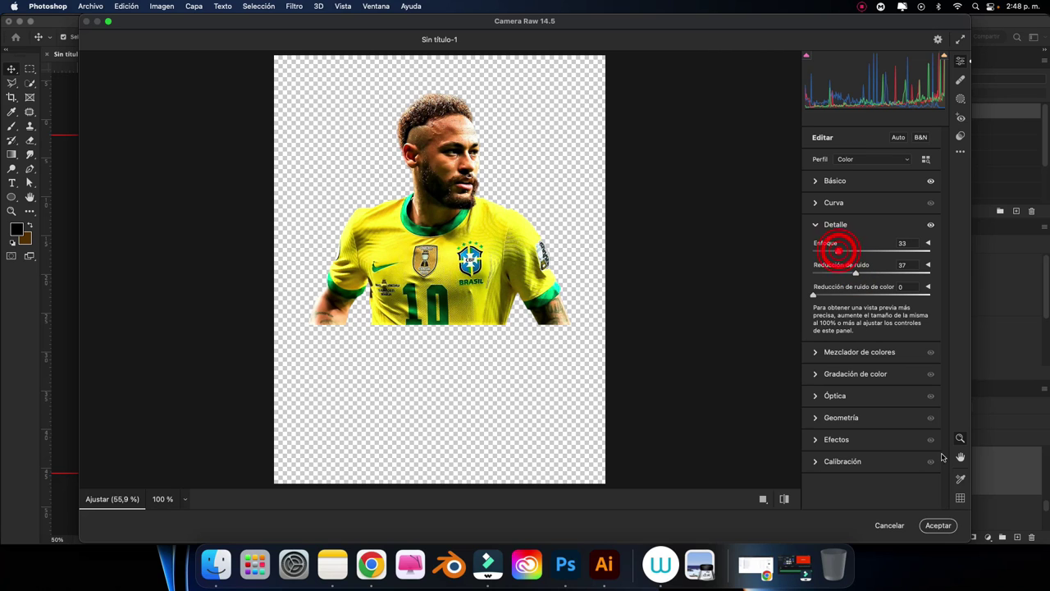
pyautogui.click(939, 526)
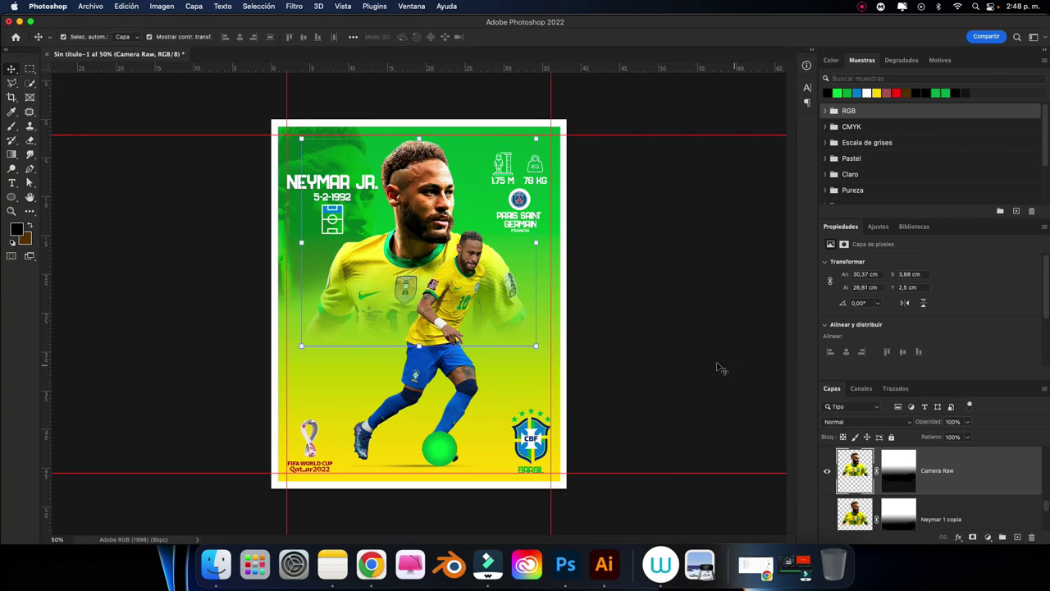
# Duplicate the running Neymar 2 layer, rename it Camera Raw 2, and rasterize it.
pyautogui.click(711, 364)
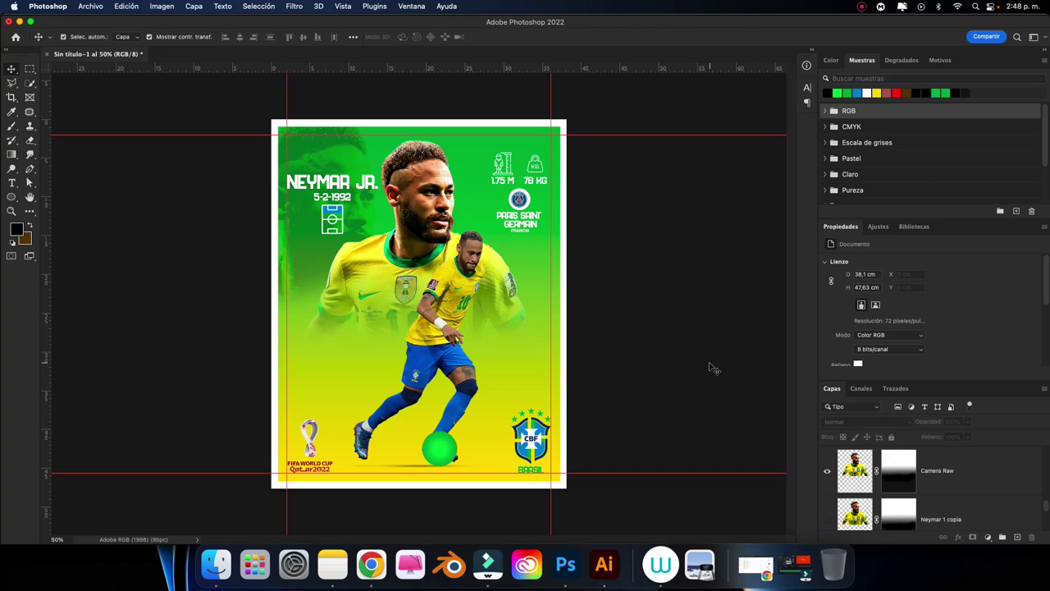
pyautogui.click(472, 250)
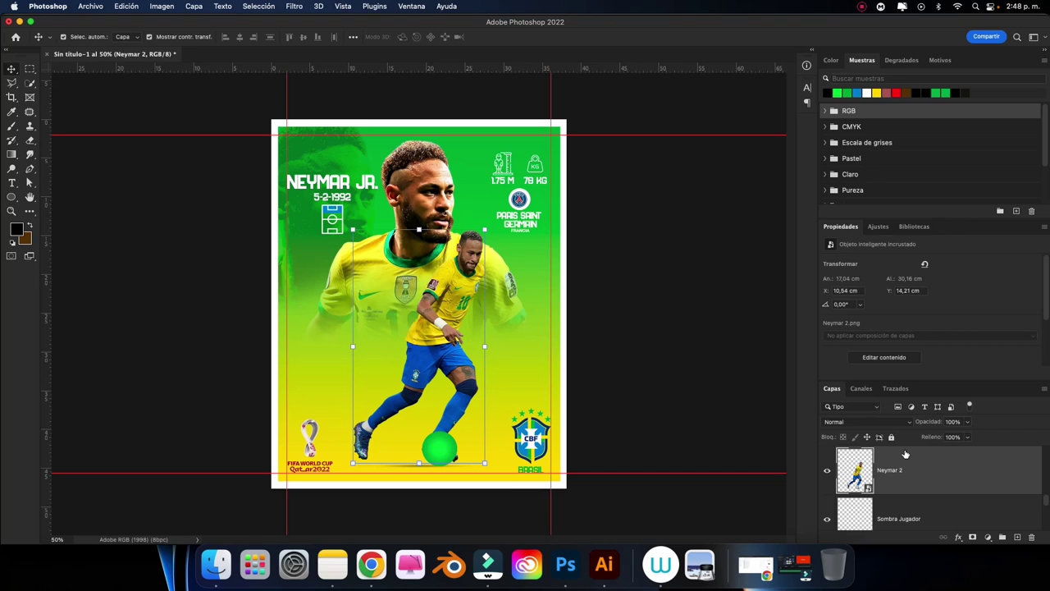
pyautogui.press('super+j')
pyautogui.doubleClick(906, 470)
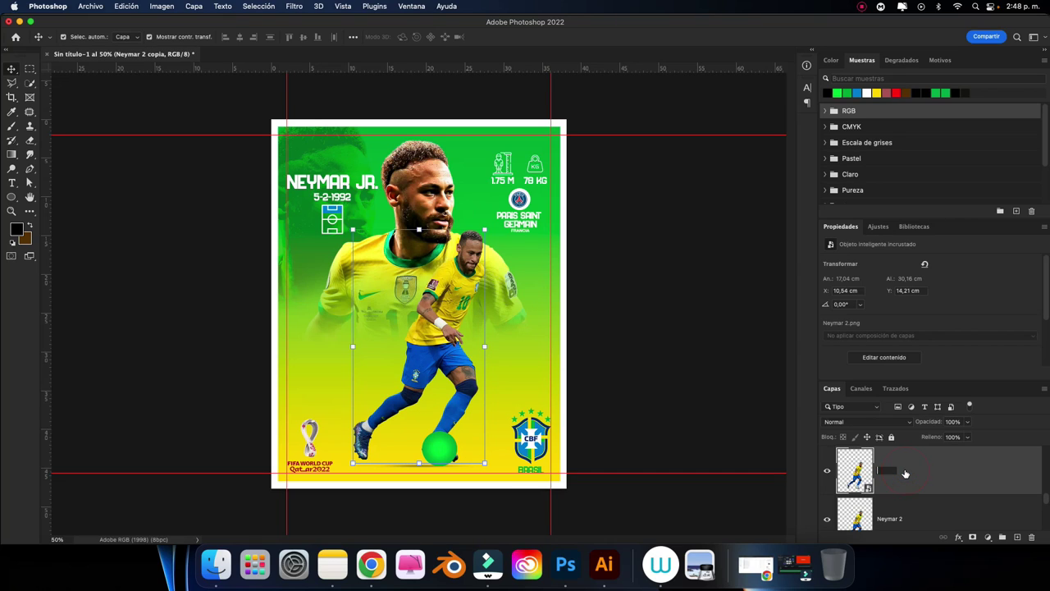
pyautogui.write('camera Raw')
pyautogui.write(' 2')
pyautogui.press('Return')
pyautogui.rightClick(906, 475)
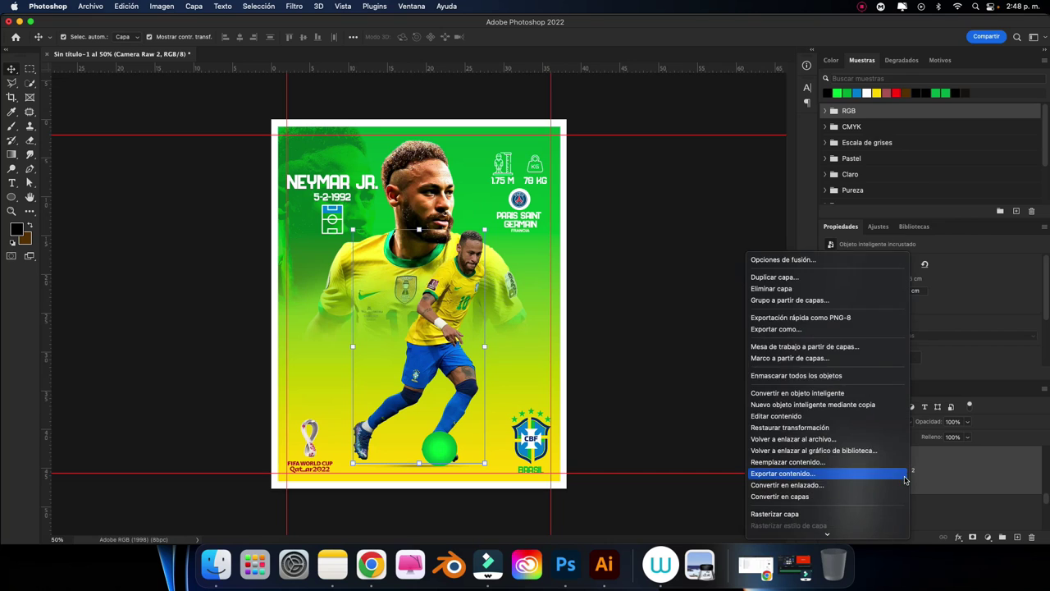
pyautogui.click(804, 398)
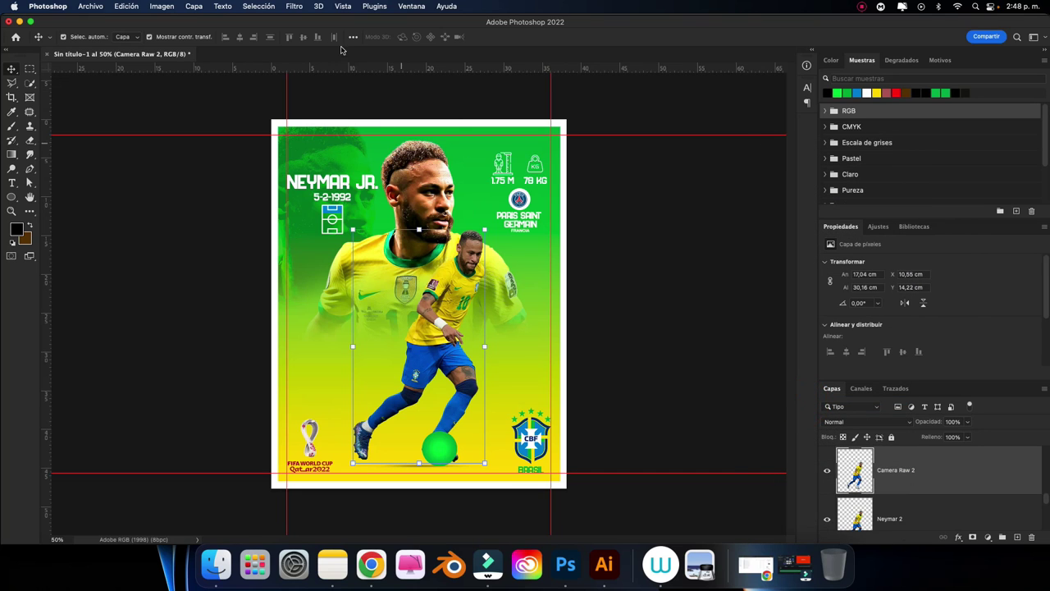
# Apply Camera Raw with contrast +20, shadows +25, whites +36, clarity +56, sharpening 19.
pyautogui.click(293, 6)
pyautogui.click(351, 91)
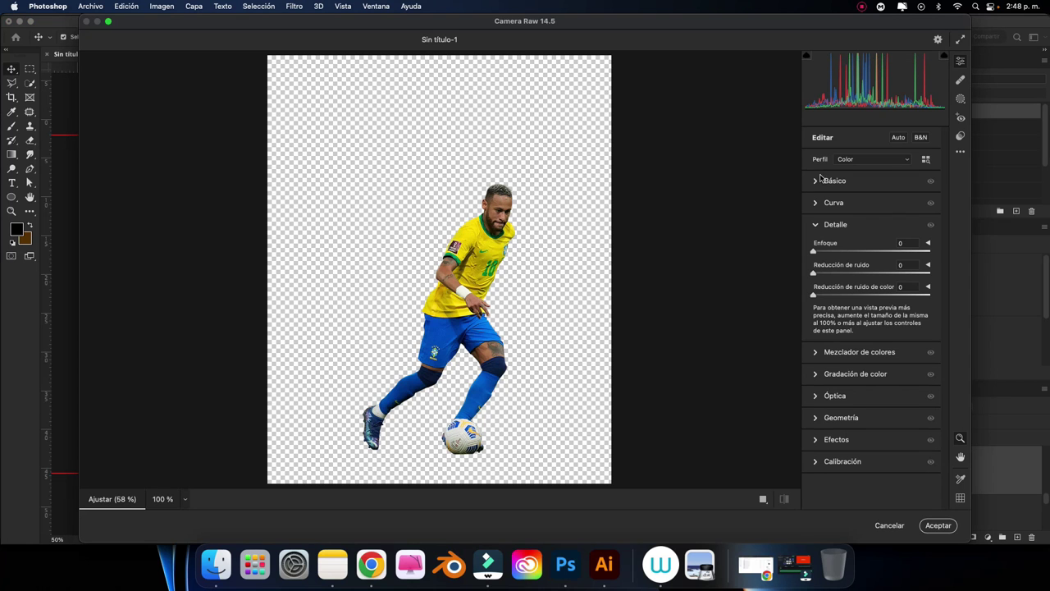
pyautogui.click(817, 180)
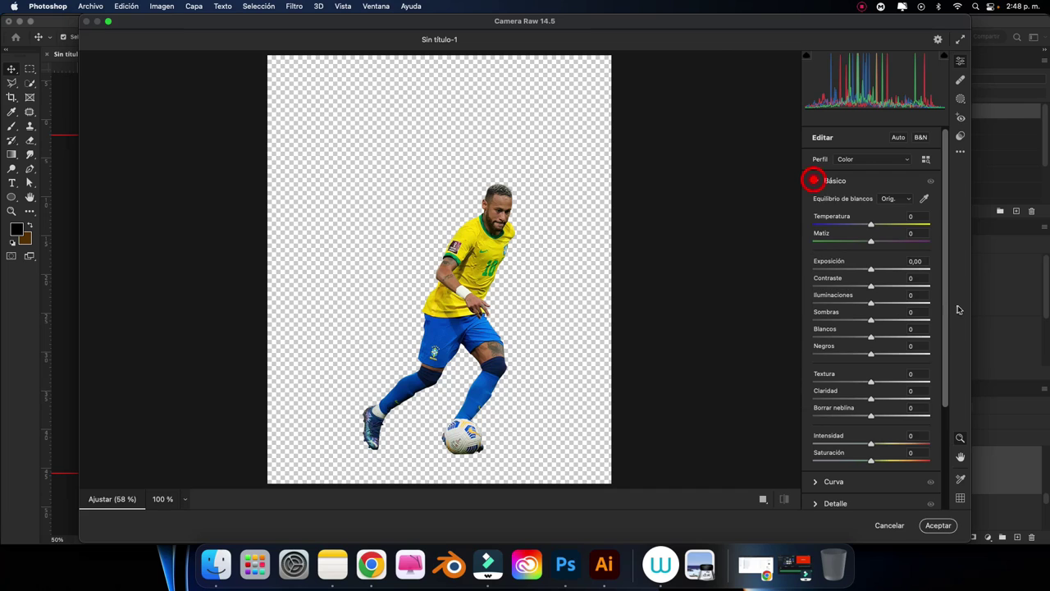
pyautogui.click(882, 285)
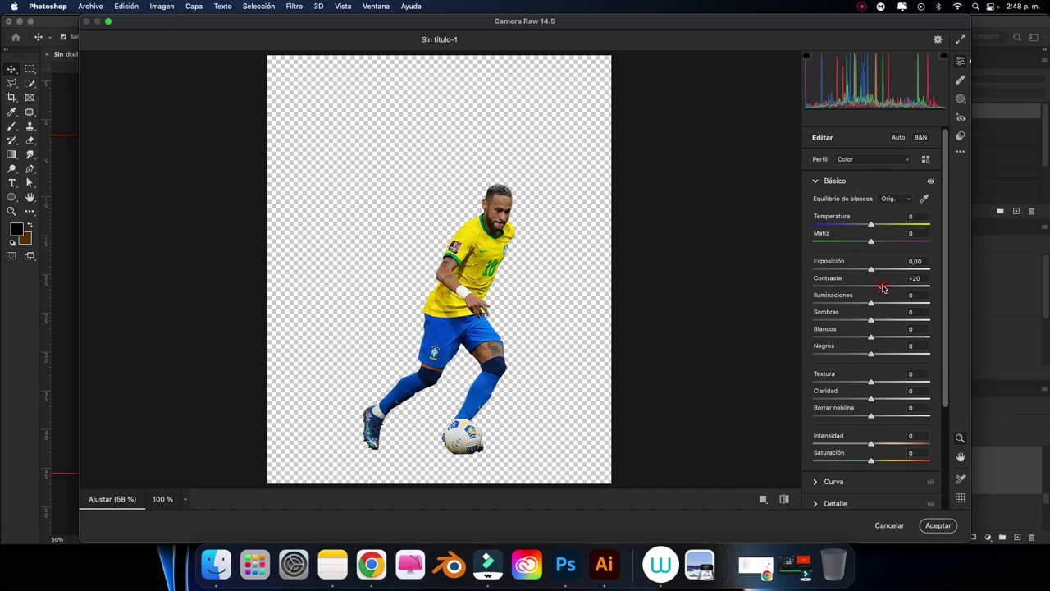
pyautogui.click(885, 319)
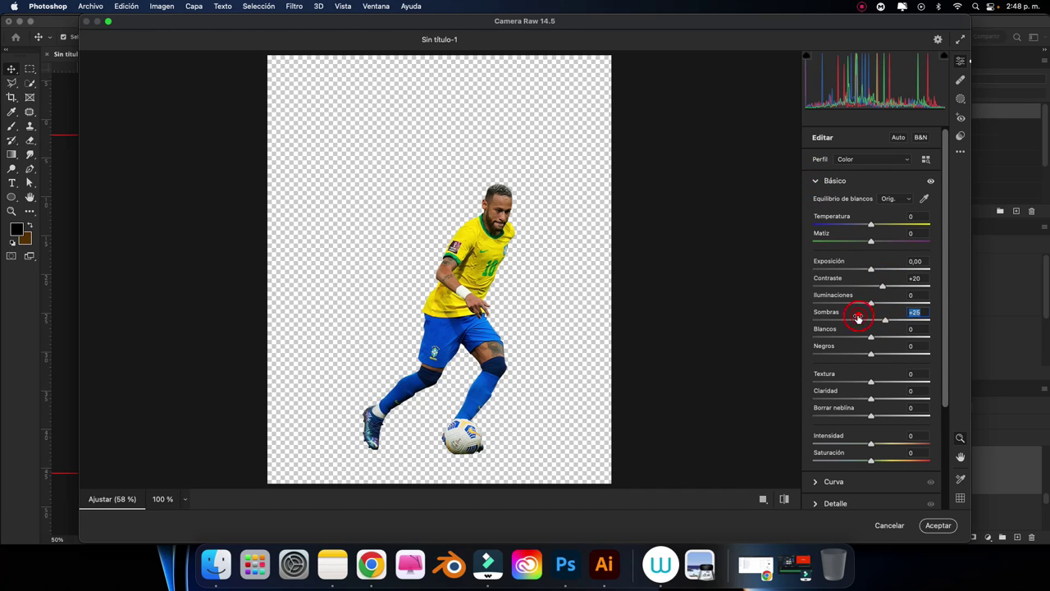
pyautogui.click(891, 336)
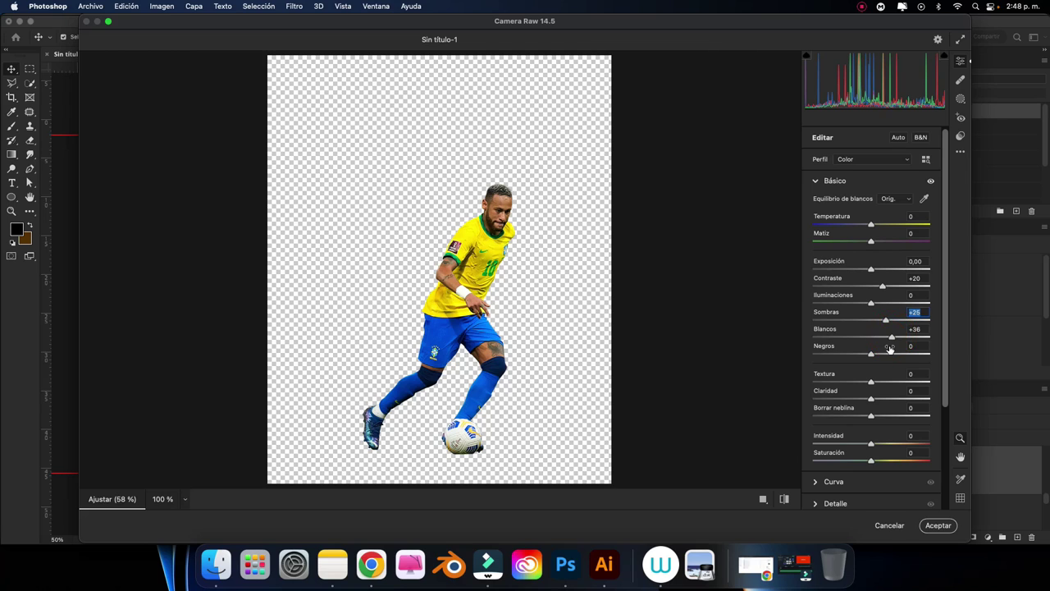
pyautogui.moveTo(891, 398); pyautogui.dragTo(903, 397)
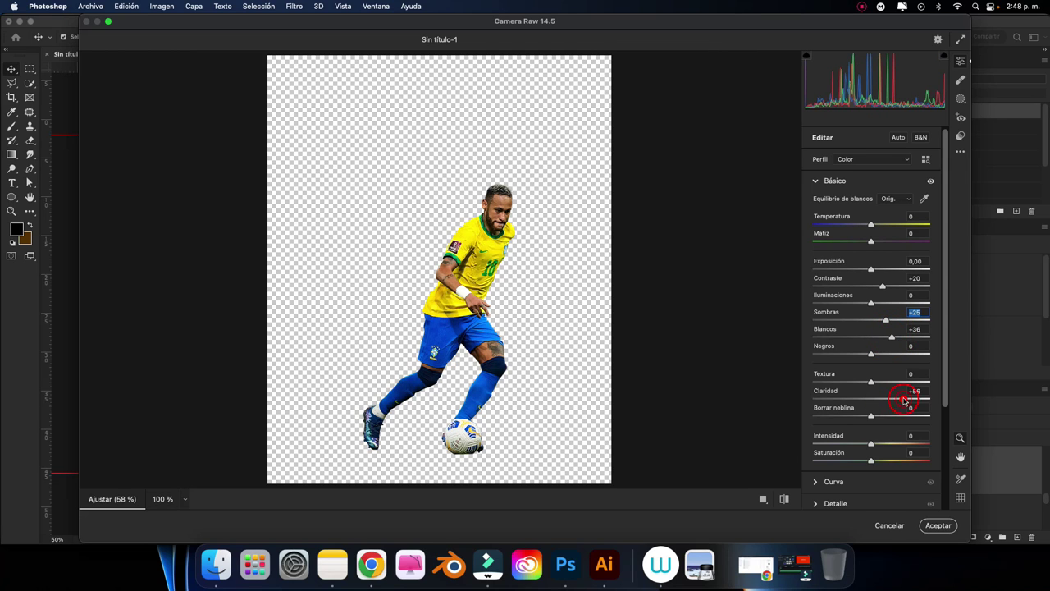
pyautogui.scroll(-5, 853, 403)
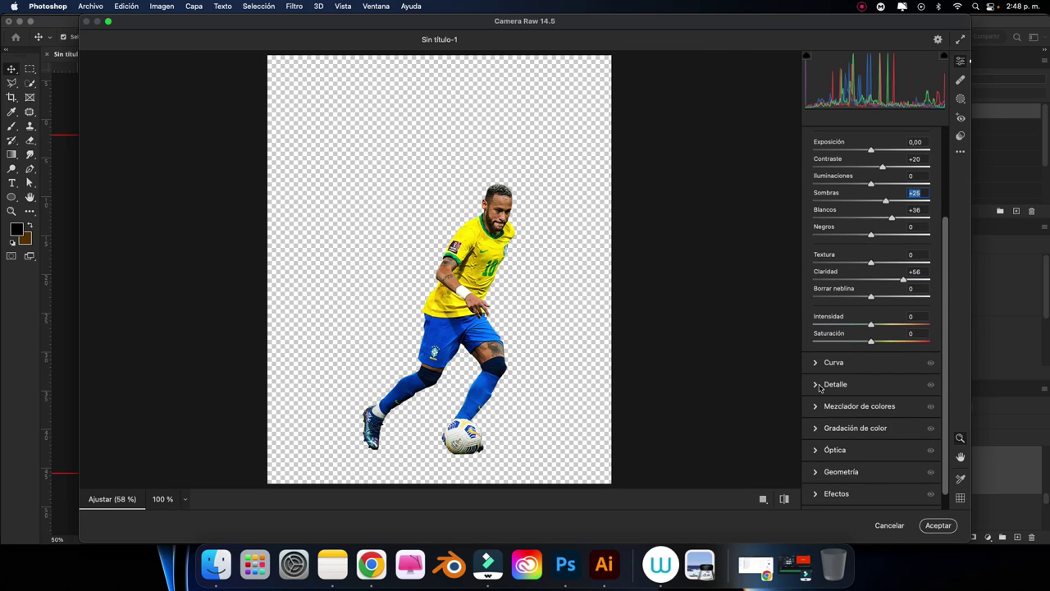
pyautogui.click(818, 384)
pyautogui.moveTo(813, 251); pyautogui.dragTo(861, 273)
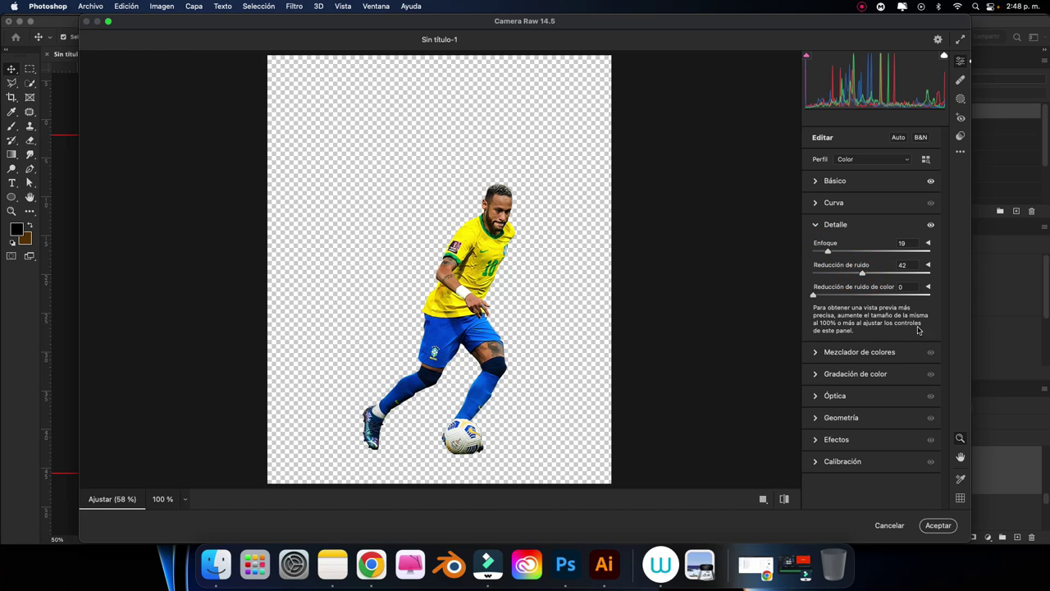
pyautogui.click(937, 526)
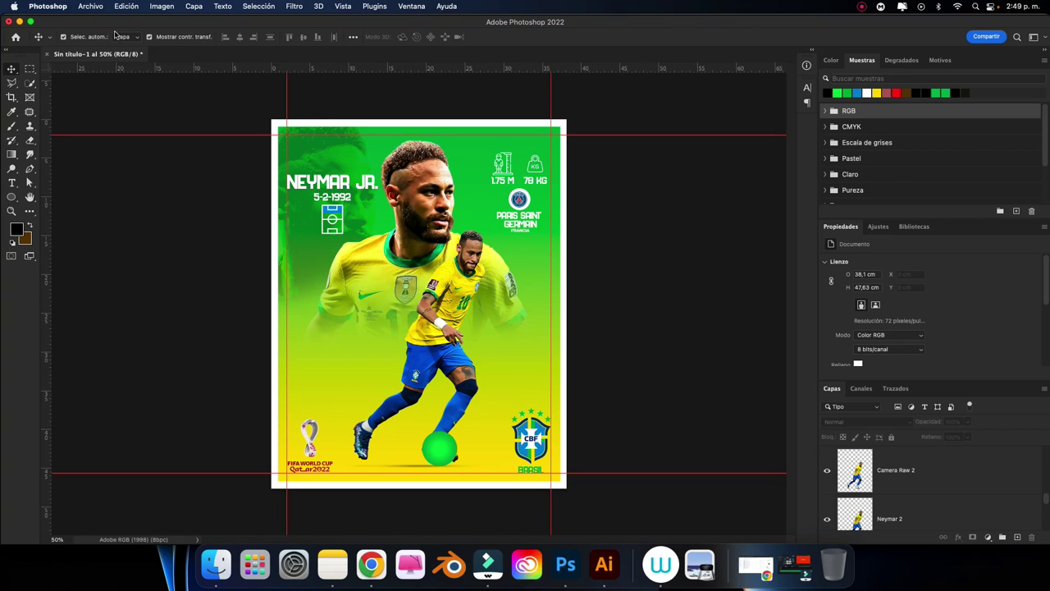
# Open Save for Web (Legacy) at PNG-24 and zoom the preview out to the whole card.
pyautogui.click(87, 5)
pyautogui.moveTo(97, 160)
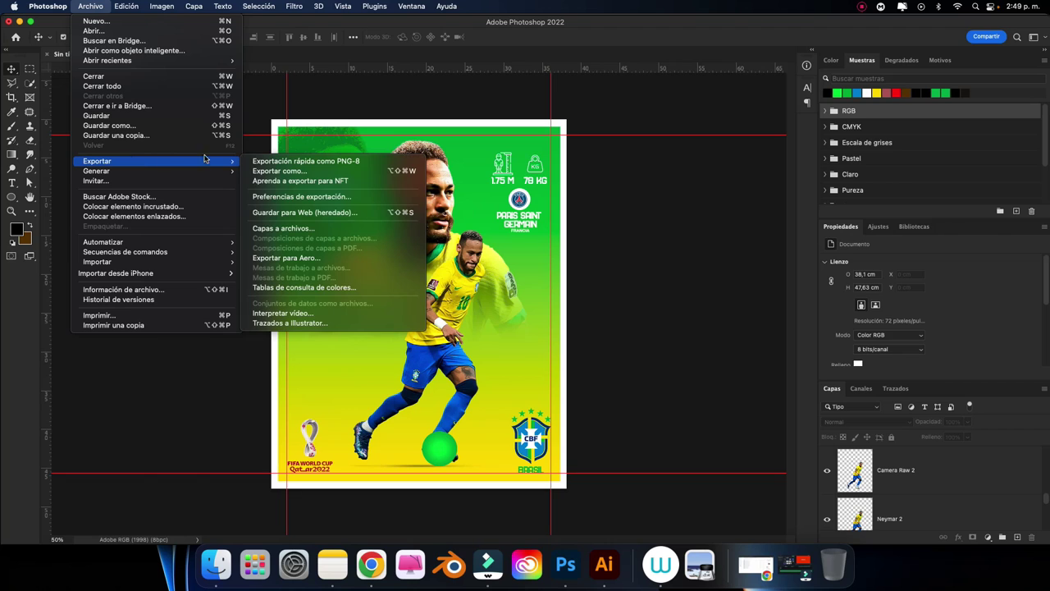
pyautogui.click(312, 212)
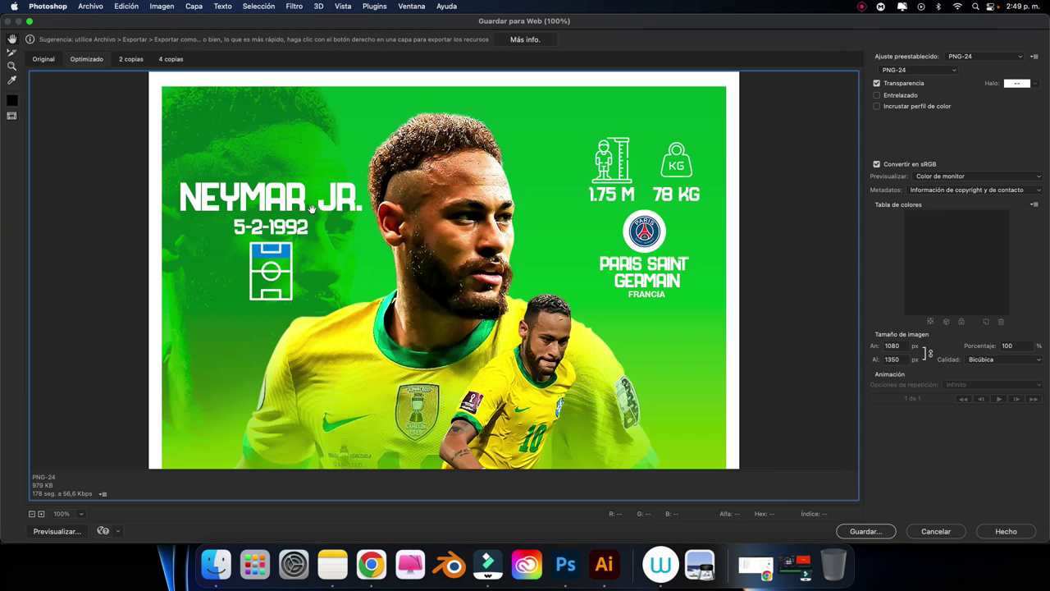
pyautogui.hotkey('ctrl', '-')
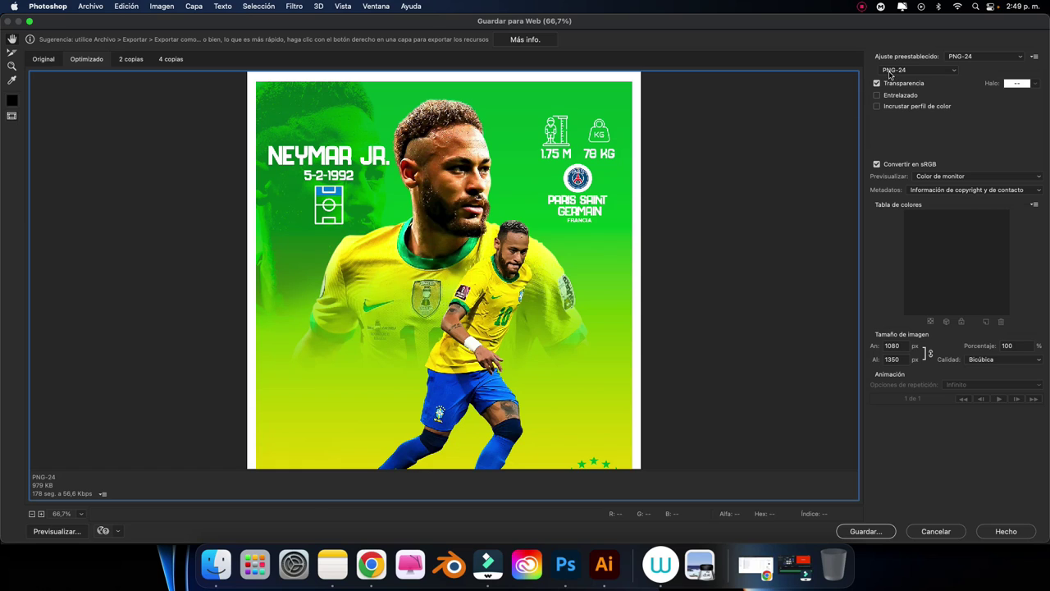
pyautogui.scroll(-3, 585, 261)
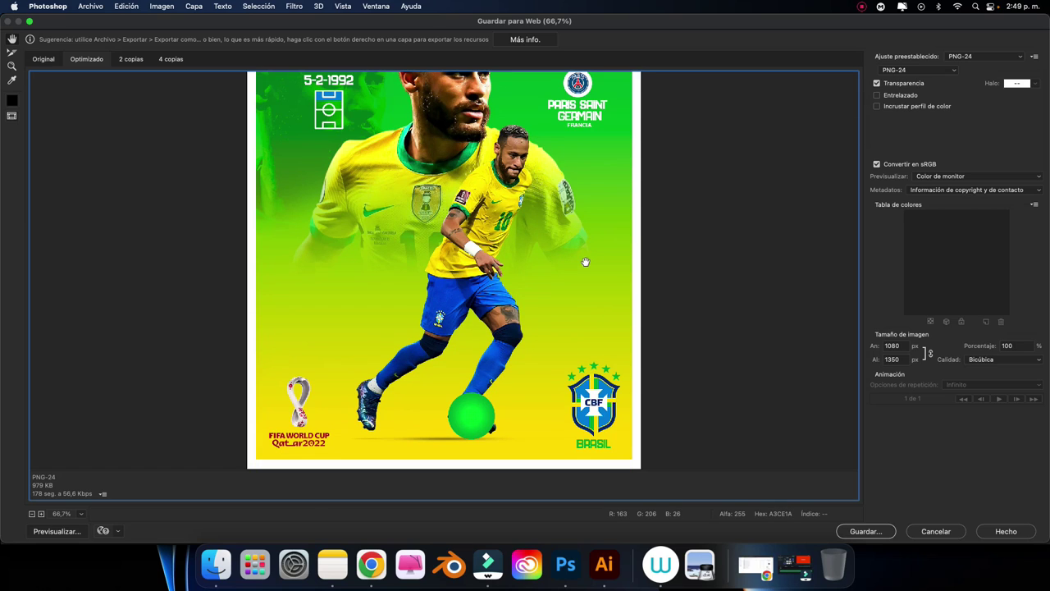
pyautogui.hotkey('ctrl', '-')
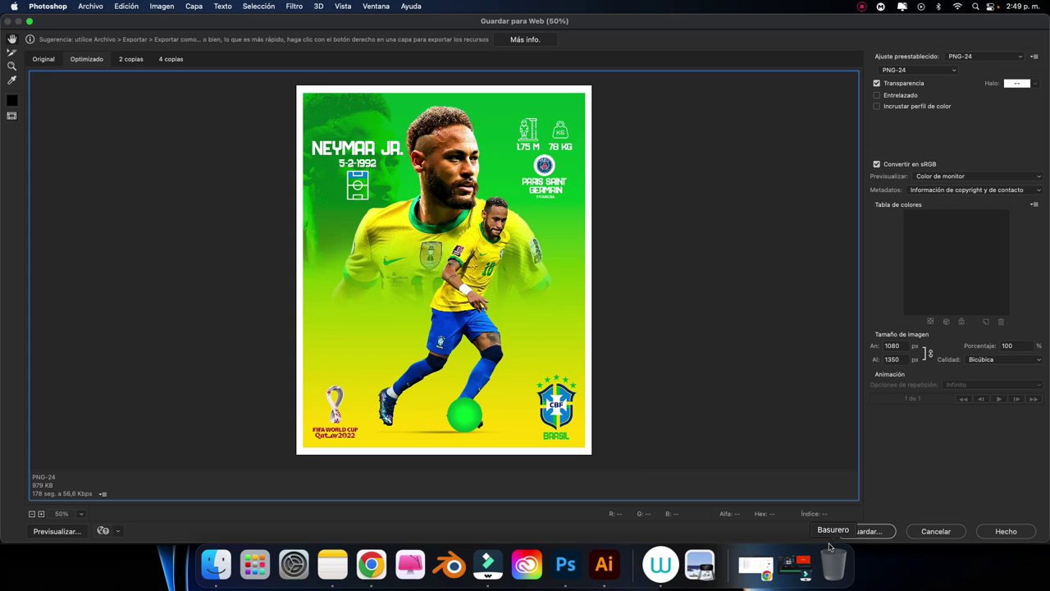